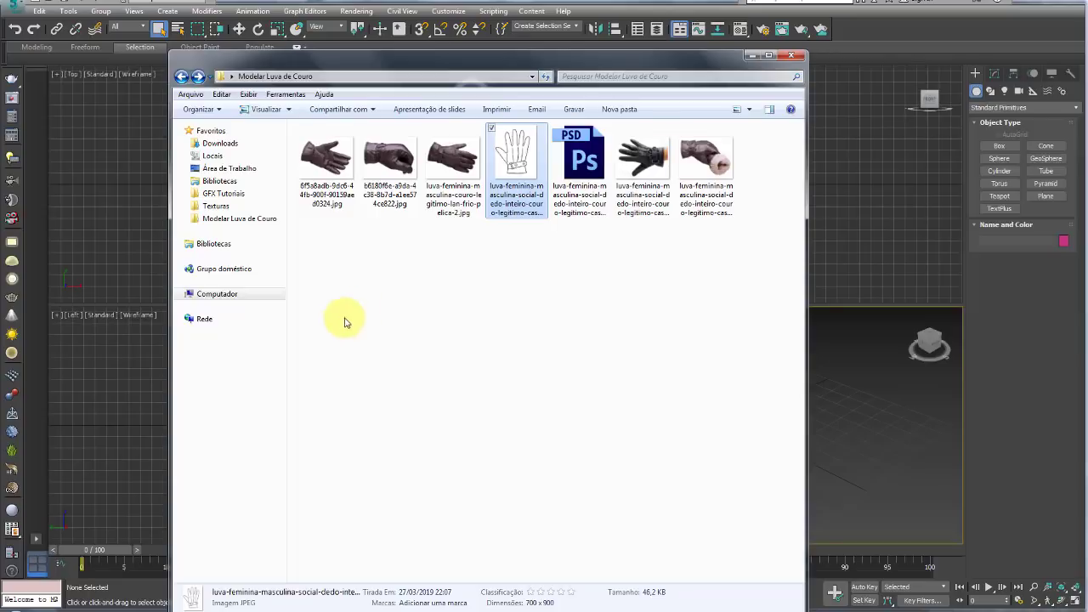
View the black leather glove photo, then the glove line drawing, before returning to Photoshop.
double_click(644, 157)
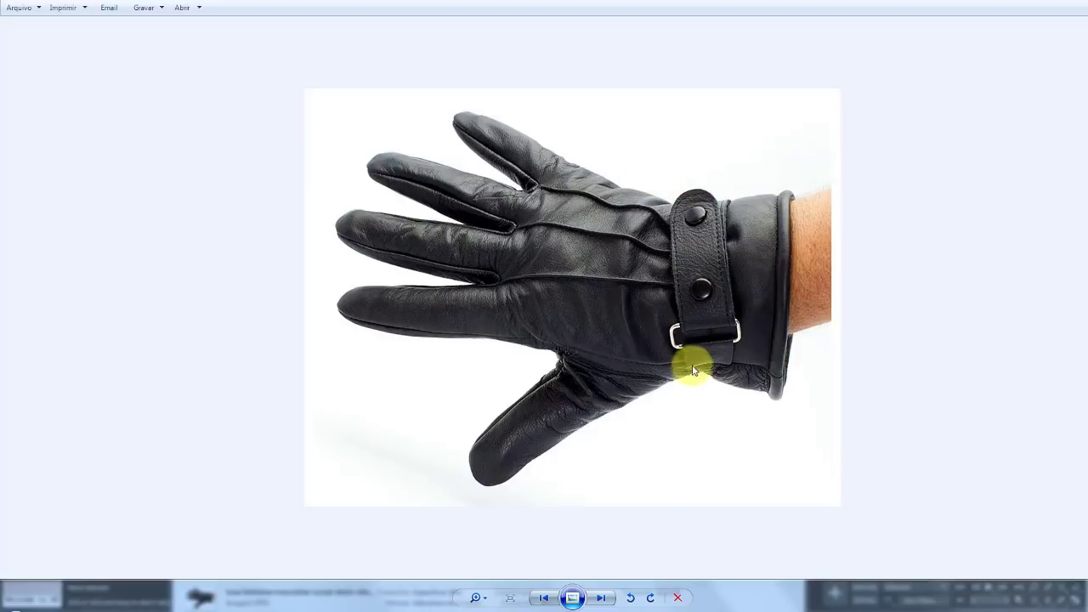
left_click(543, 599)
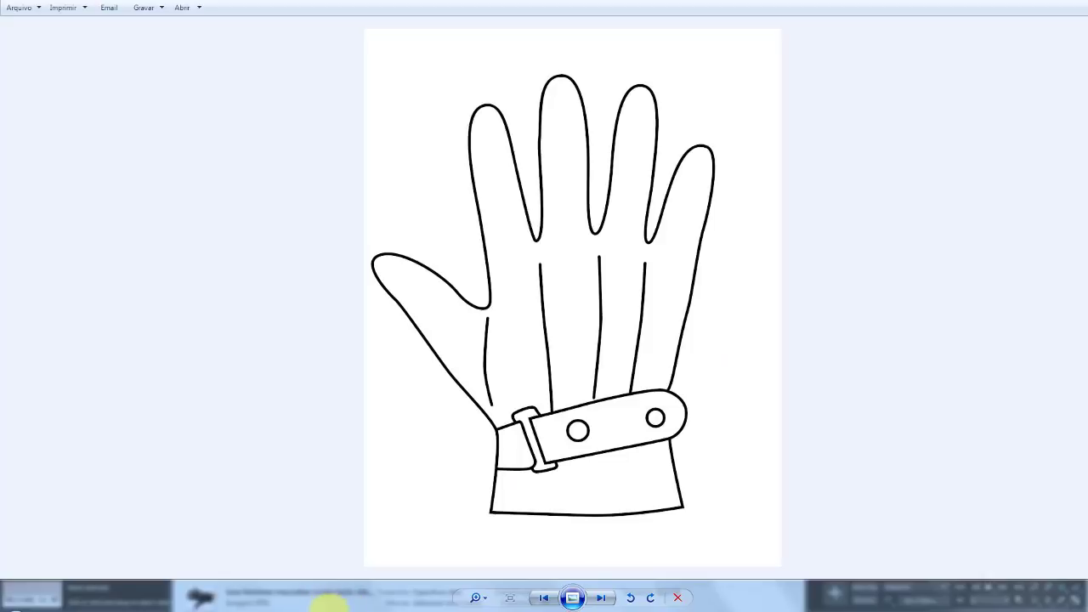
left_click(326, 606)
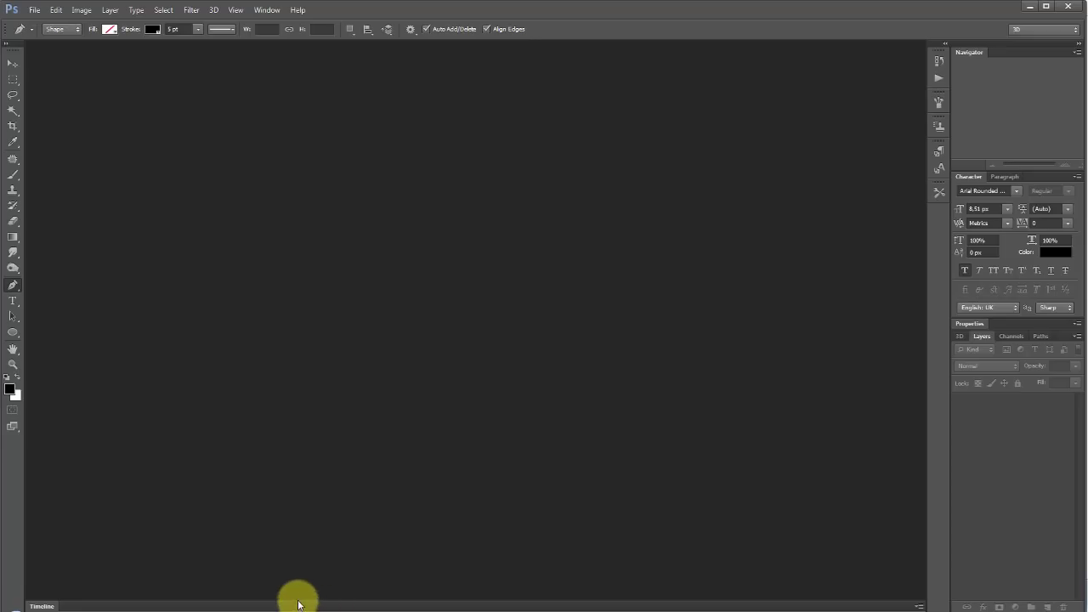
Open the glove drawing PSD, test-reshape the pinky outline path, then undo the change.
left_click(64, 606)
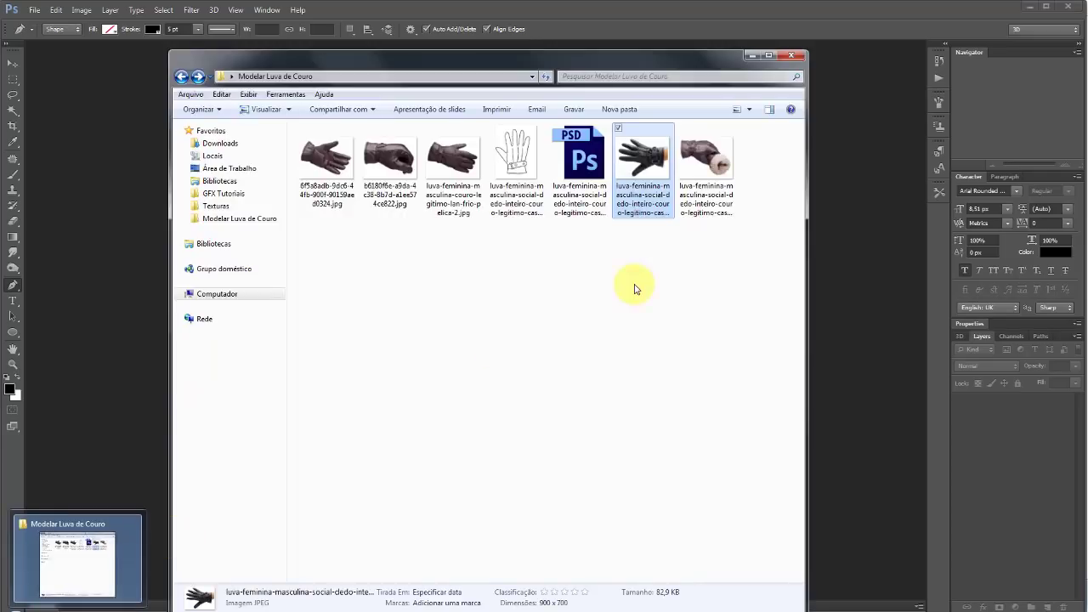
double_click(584, 183)
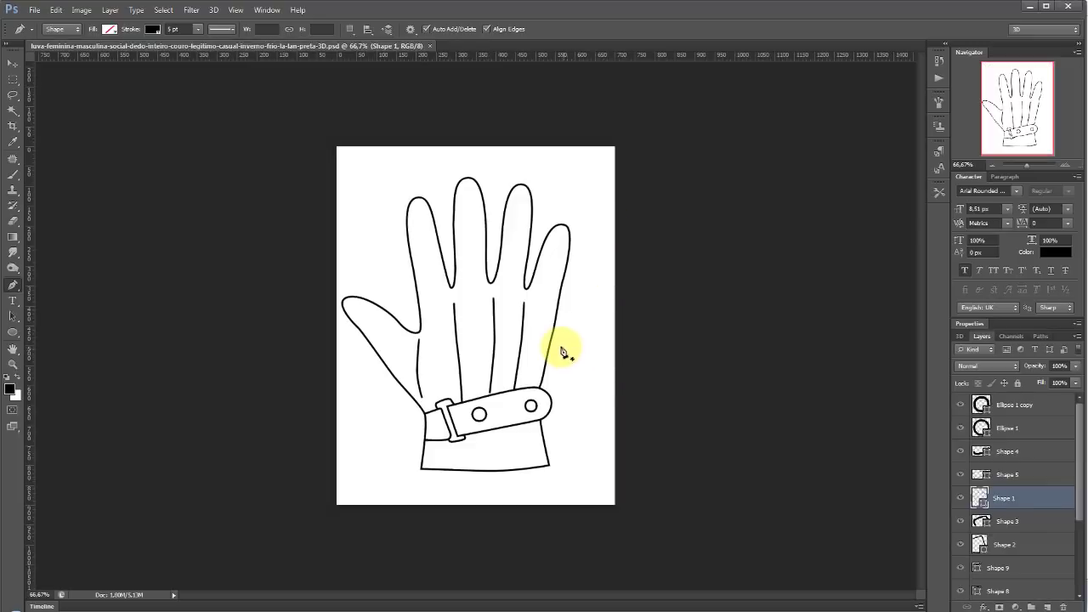
left_click(553, 340, "ctrl")
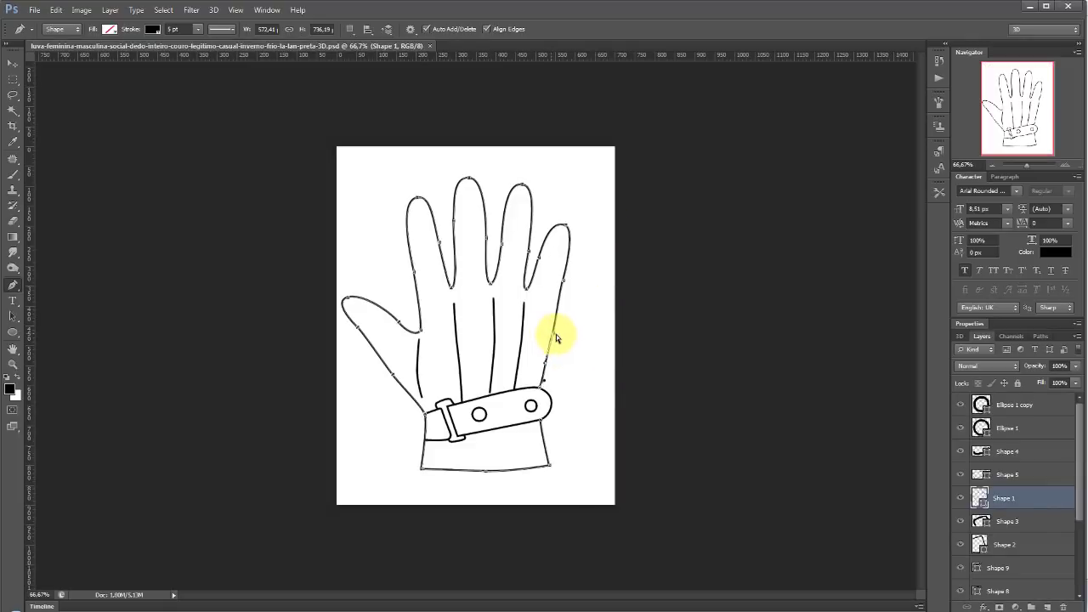
left_click_drag(557, 338, 520, 283, "ctrl")
left_click_drag(540, 234, 518, 226)
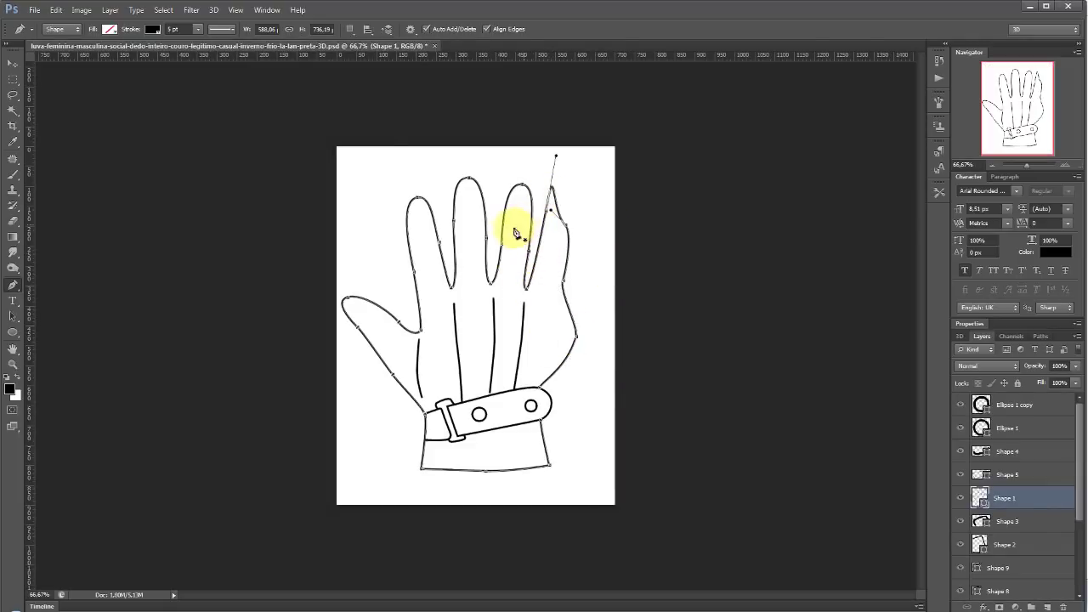
key("Return")
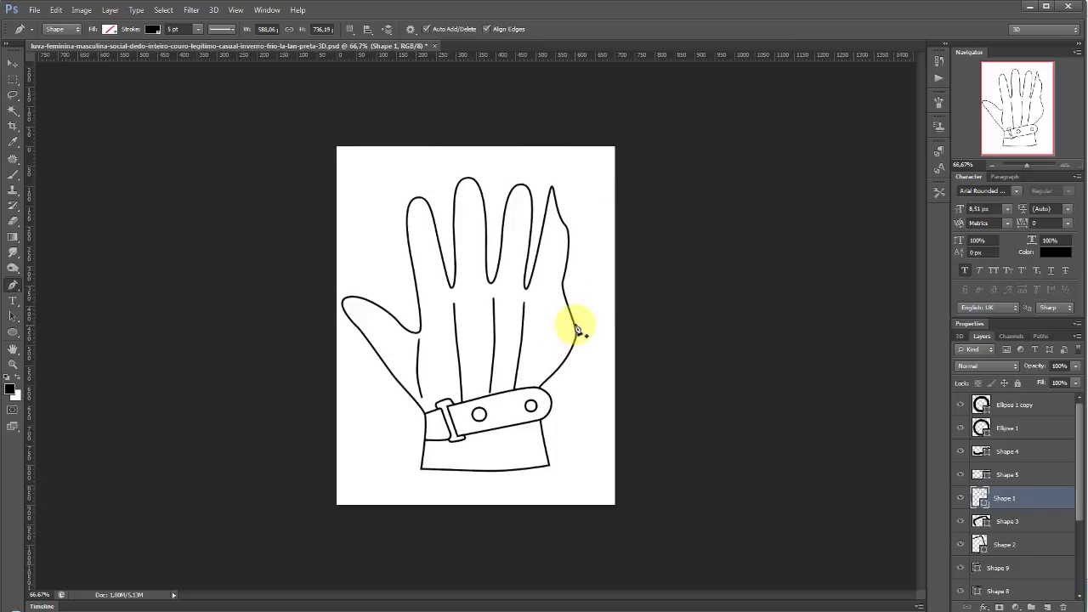
key("ctrl+alt+z")
key("ctrl+alt+z")
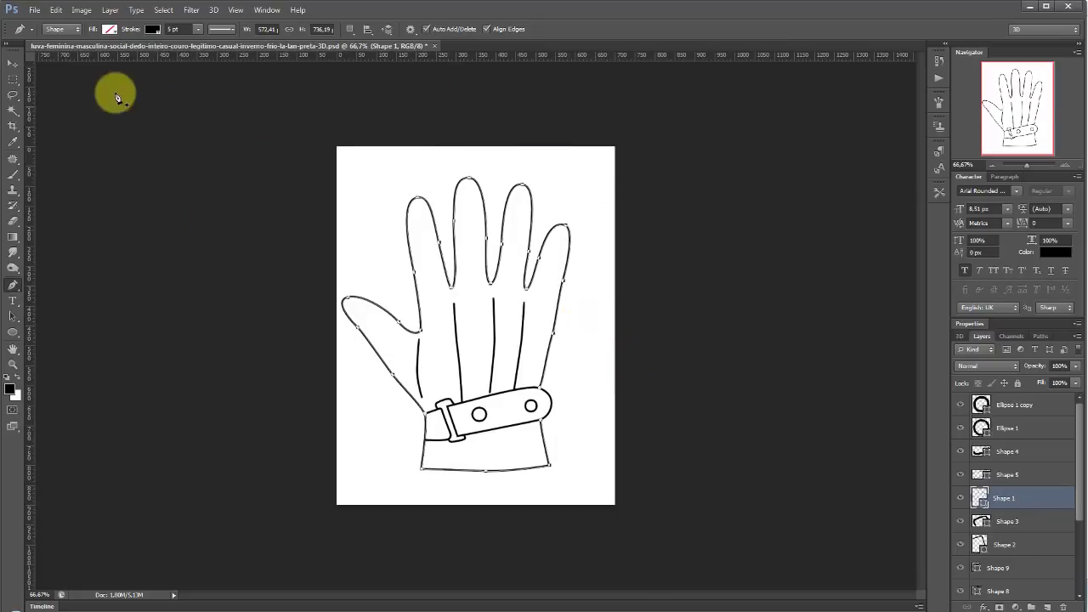
left_click(13, 63)
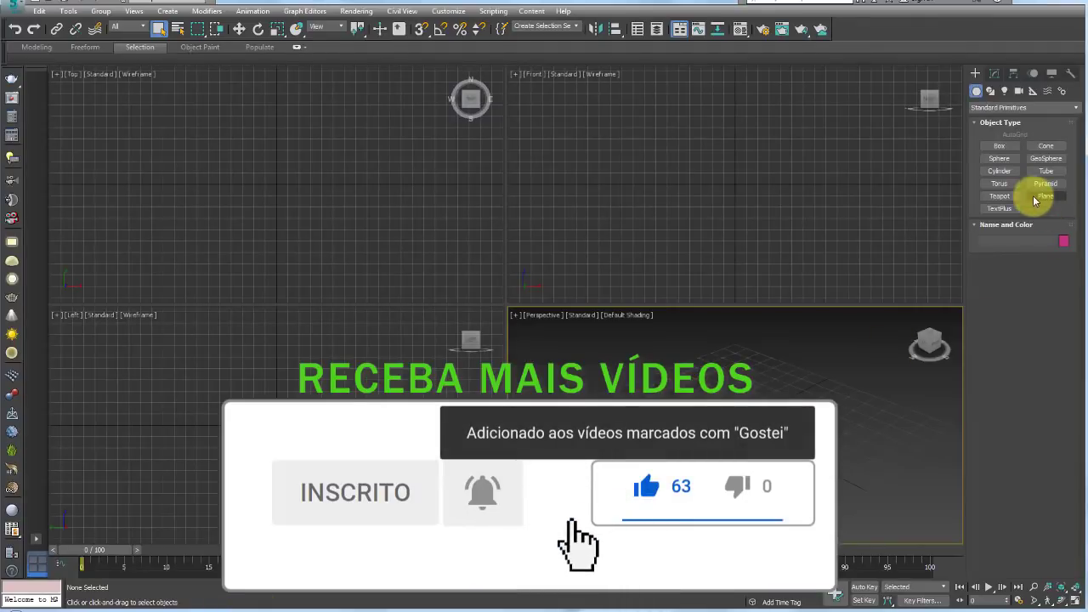
Draw Plane001 in the Perspective view and drop the glove line-drawing JPG onto it.
left_click(1044, 195)
left_click_drag(602, 415, 901, 414)
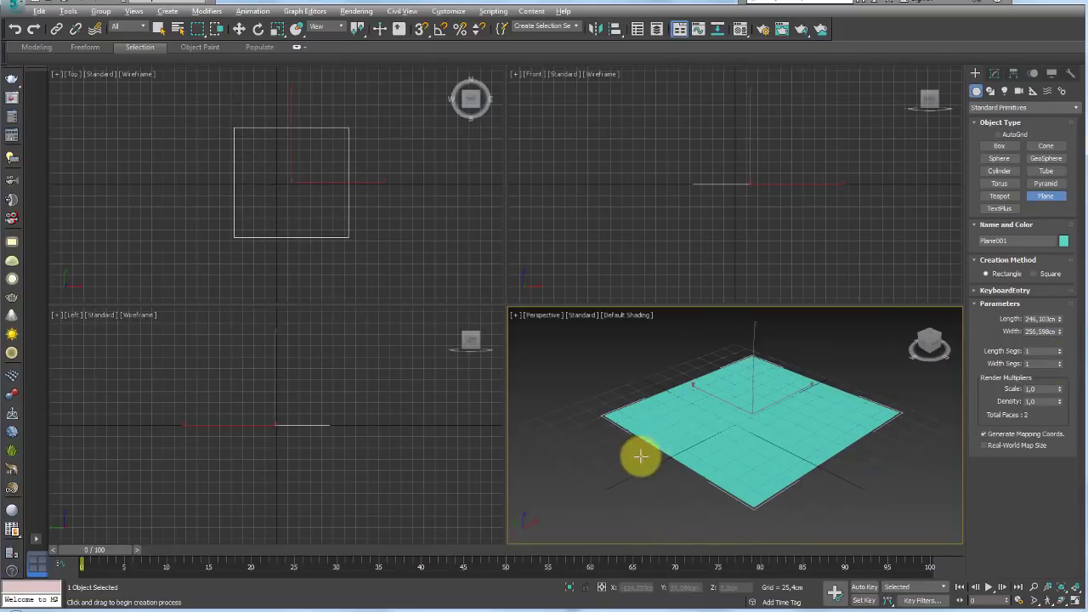
middle_click_drag(638, 454, 437, 488, "alt")
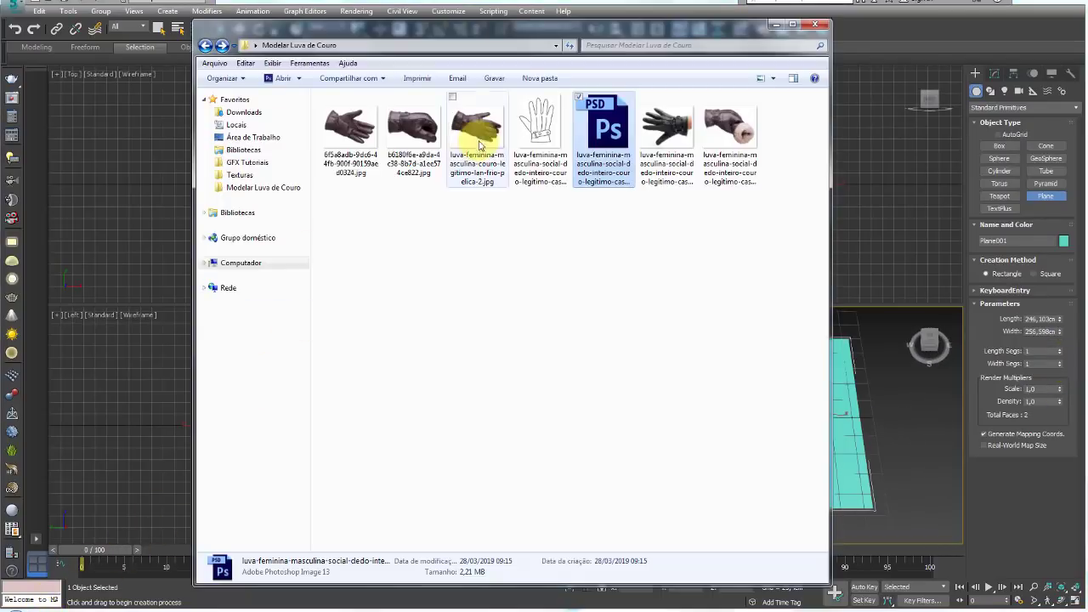
left_click_drag(539, 140, 849, 410)
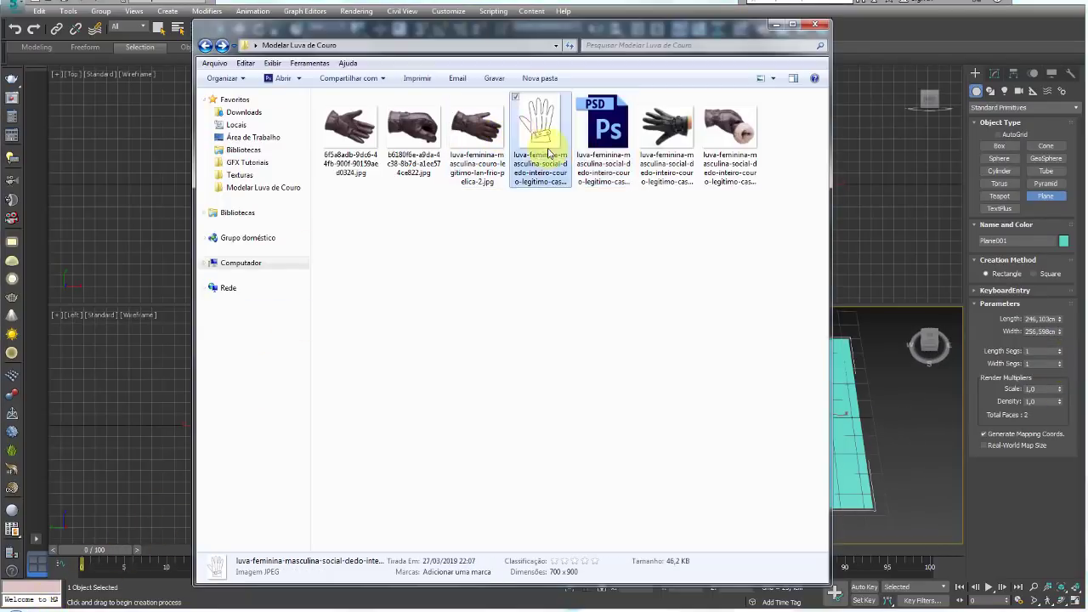
left_click(776, 24)
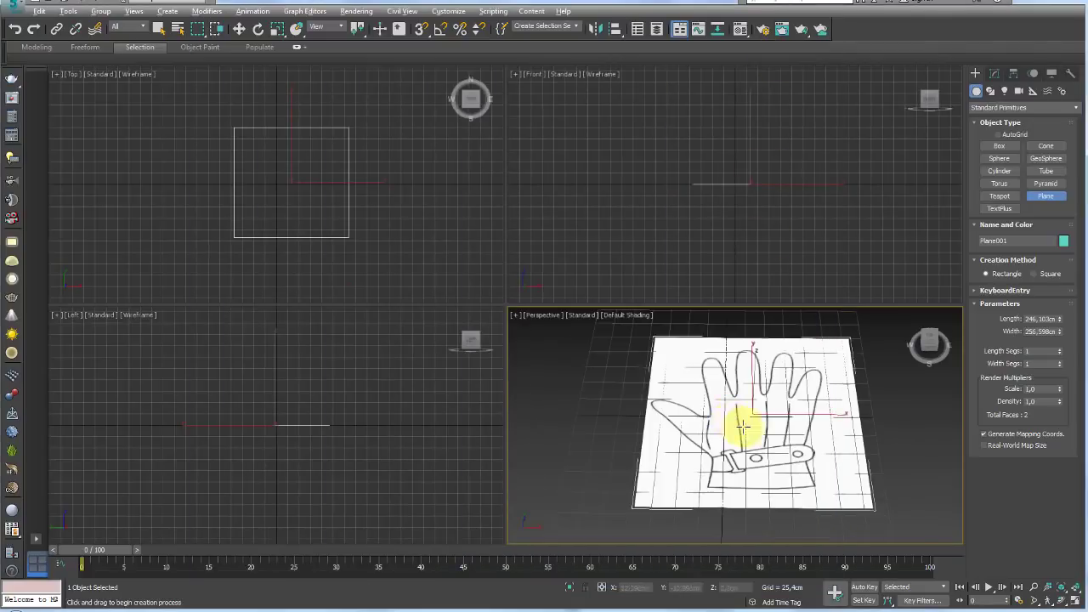
Scale the reference plane lengthwise along Y to match the drawing's proportions.
middle_click_drag(734, 413, 787, 517, "alt")
key("r")
left_click_drag(818, 467, 822, 474)
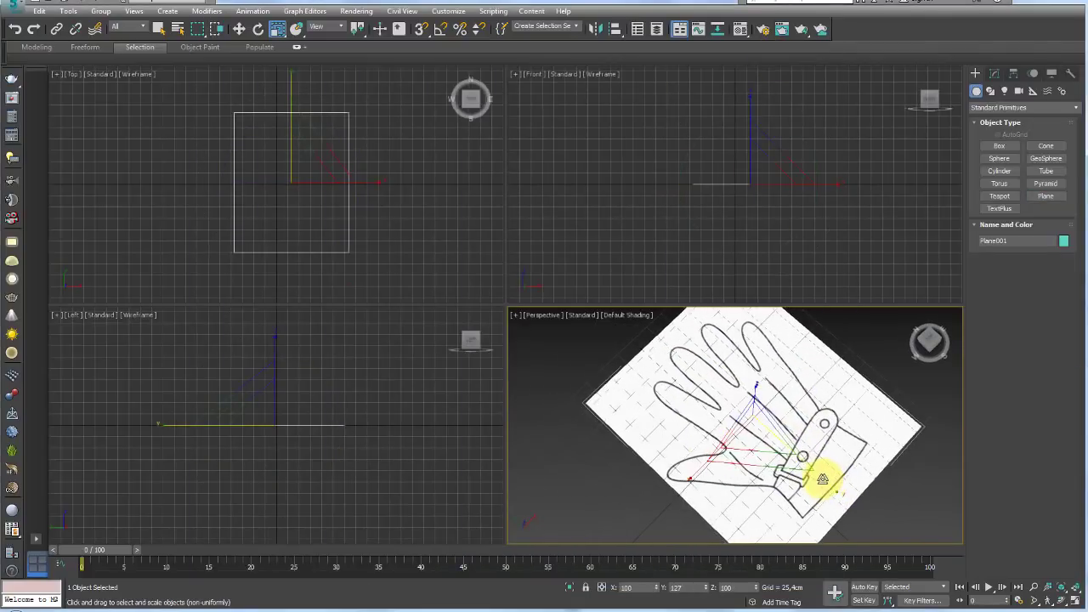
mouse_move(824, 444)
middle_mouse_down("alt")
mouse_move(825, 377)
mouse_move(777, 425)
mouse_move(777, 467)
mouse_move(814, 368)
middle_mouse_up("alt")
Lower the plane beneath the grid along Z and switch to Top view.
key("w")
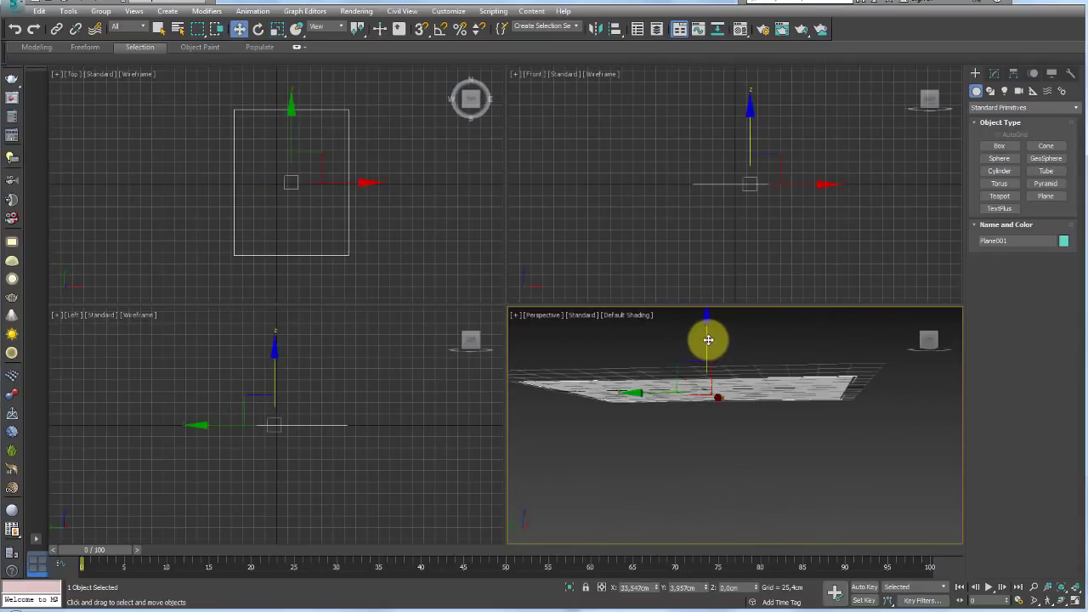
left_click_drag(706, 340, 706, 476)
mouse_move(769, 473)
middle_mouse_down("alt")
mouse_move(728, 376)
mouse_move(728, 401)
mouse_move(825, 397)
mouse_move(764, 425)
mouse_move(775, 405)
mouse_move(802, 383)
mouse_move(797, 437)
mouse_move(705, 388)
mouse_move(831, 454)
mouse_move(760, 462)
mouse_move(660, 408)
mouse_move(721, 323)
mouse_move(829, 376)
mouse_move(765, 388)
mouse_move(763, 439)
middle_mouse_up("alt")
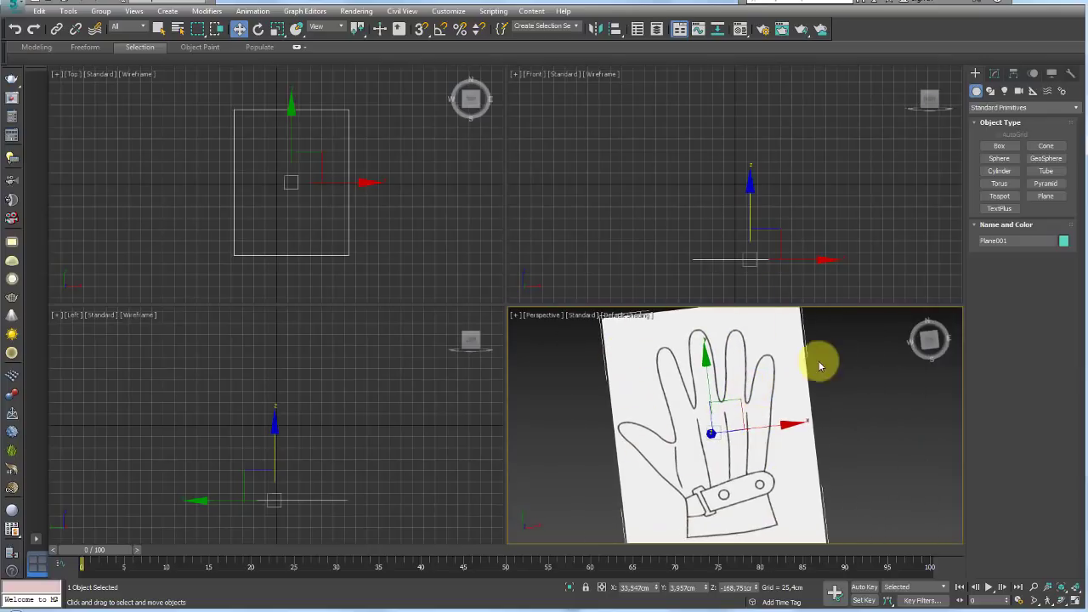
middle_click_drag(821, 362, 801, 413, "alt")
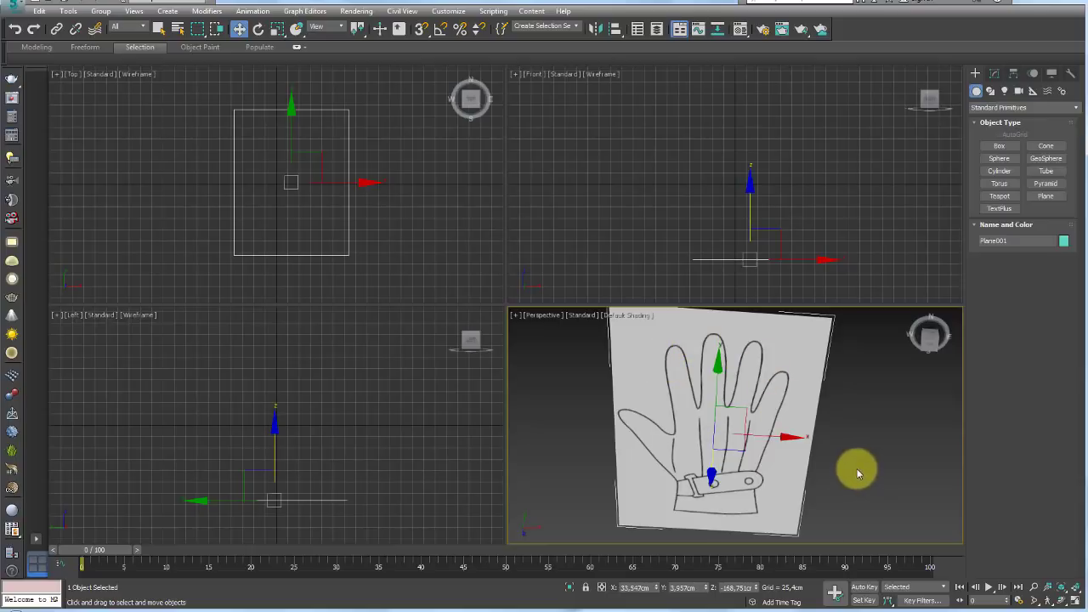
key("t")
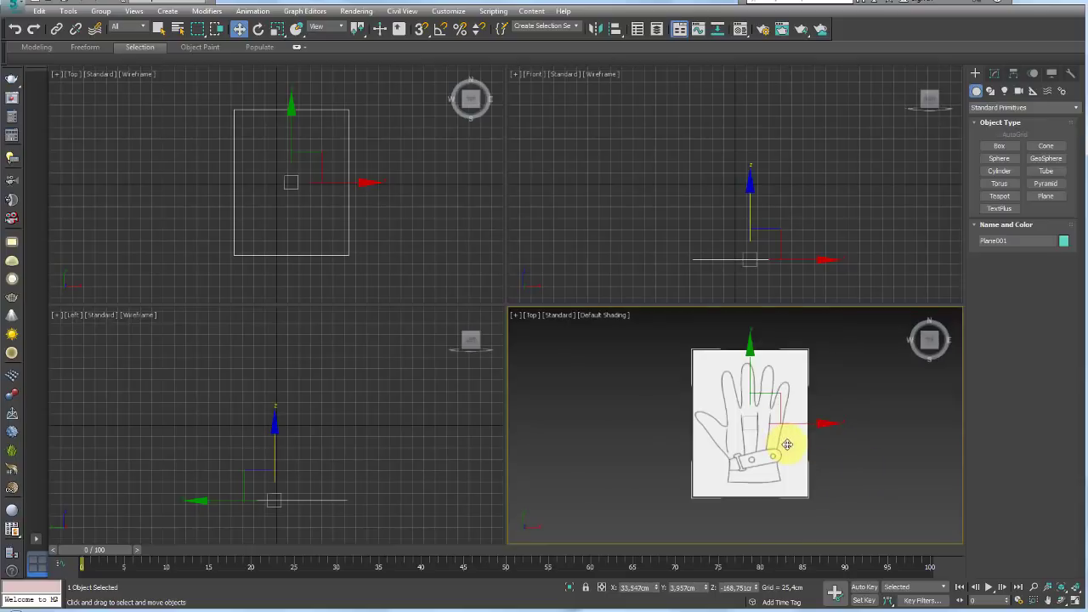
Draw a small box over the middle finger and convert it to an editable poly.
left_click(1061, 593)
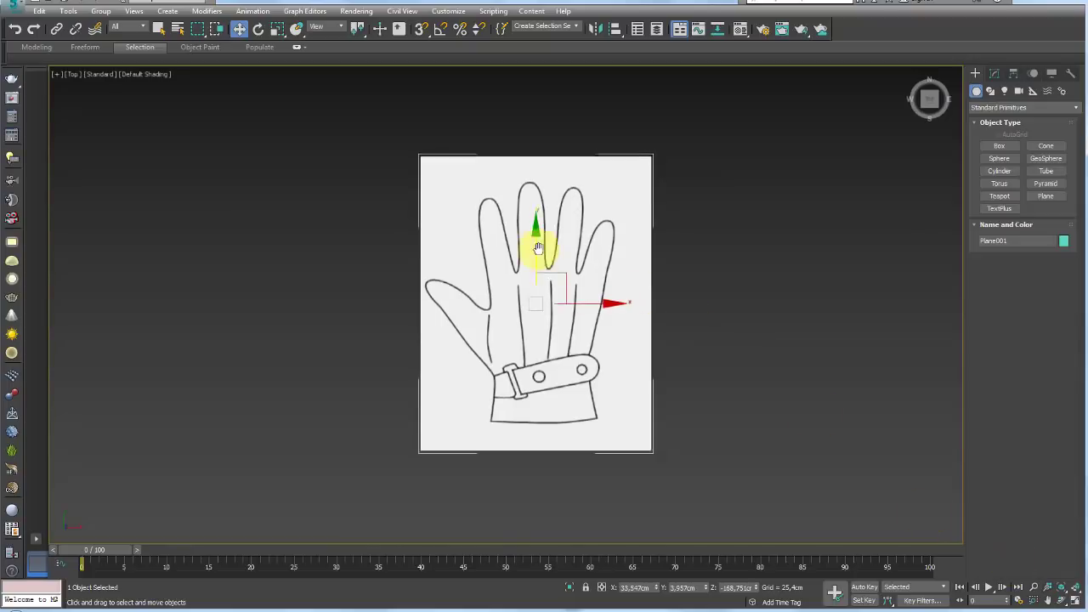
scroll(572, 272, "up", 3)
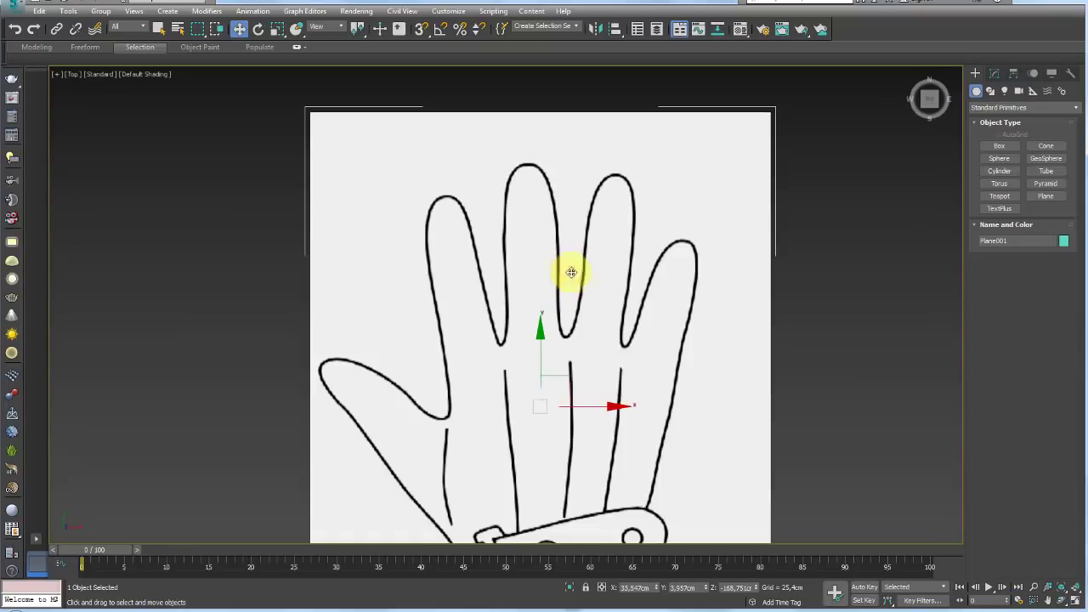
left_click(995, 146)
left_click_drag(505, 258, 553, 289)
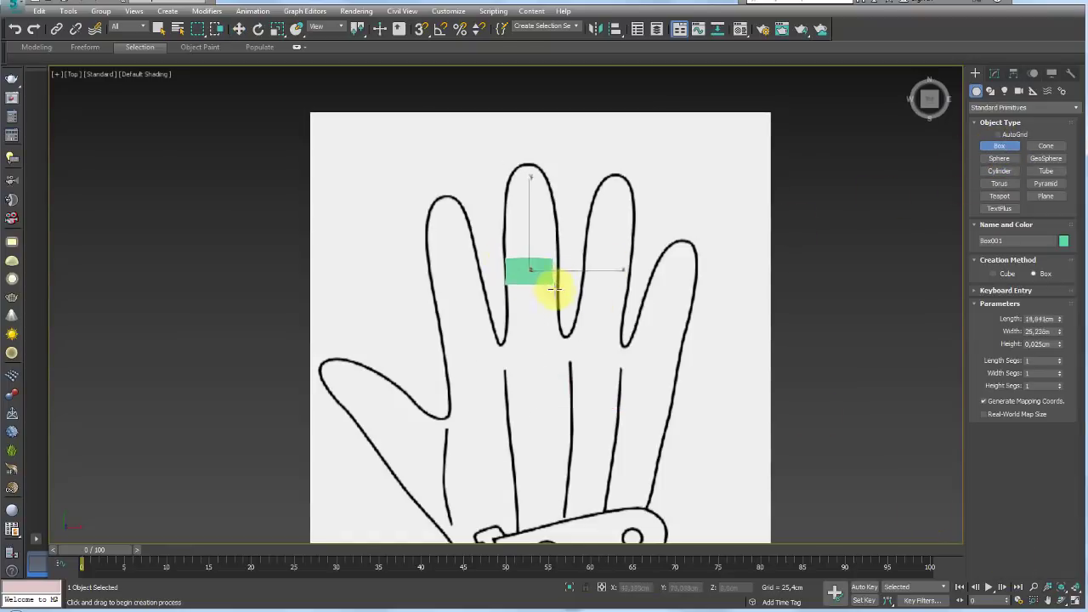
left_click(560, 250)
key("w")
key("p")
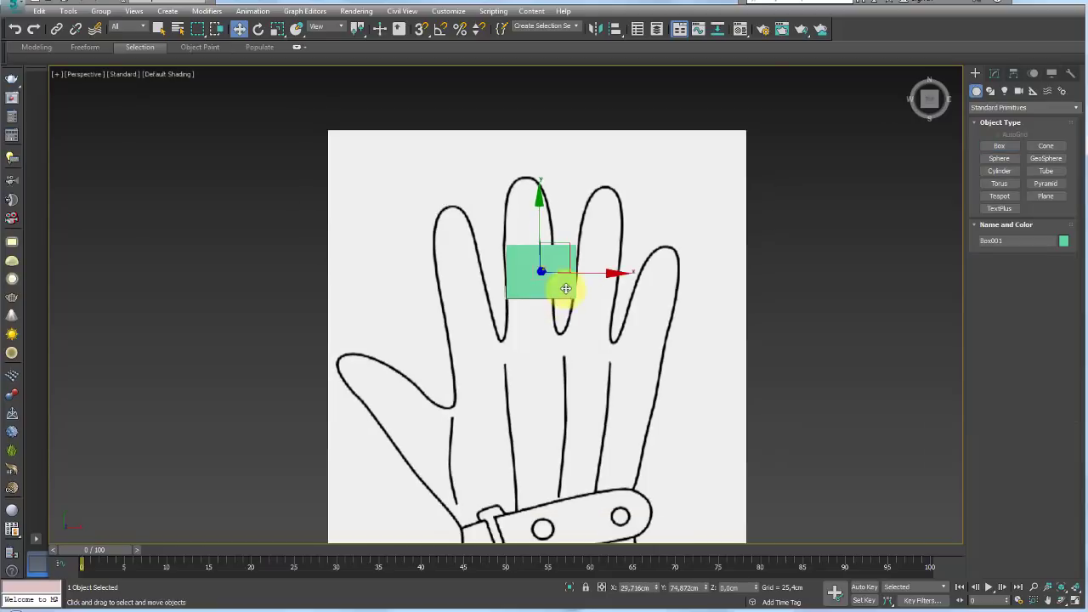
scroll(553, 294, "up", 5)
scroll(584, 311, "up", 1)
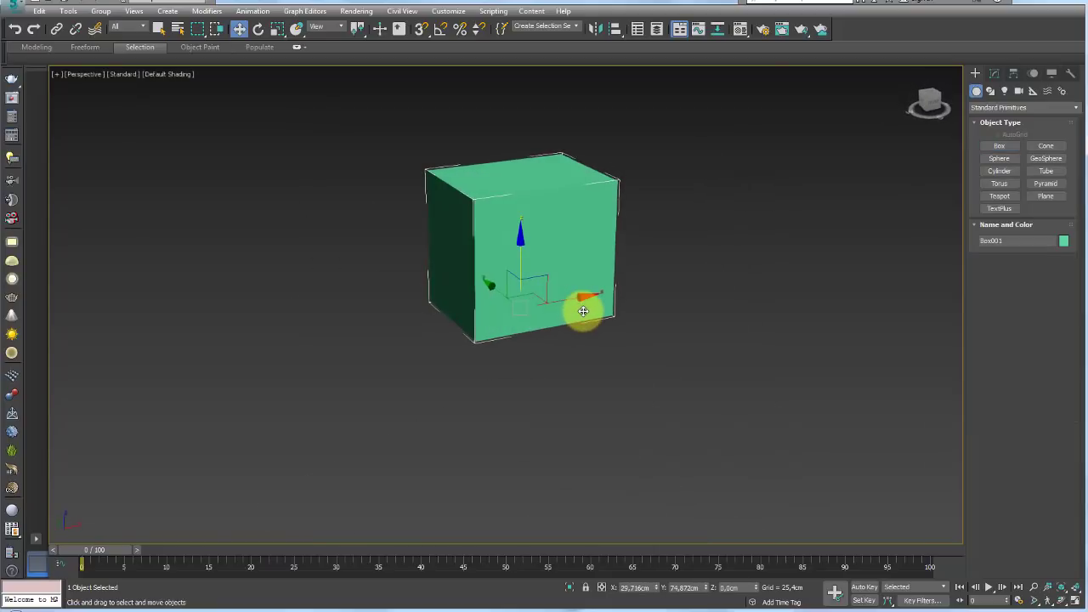
key("F4")
key("alt+e")
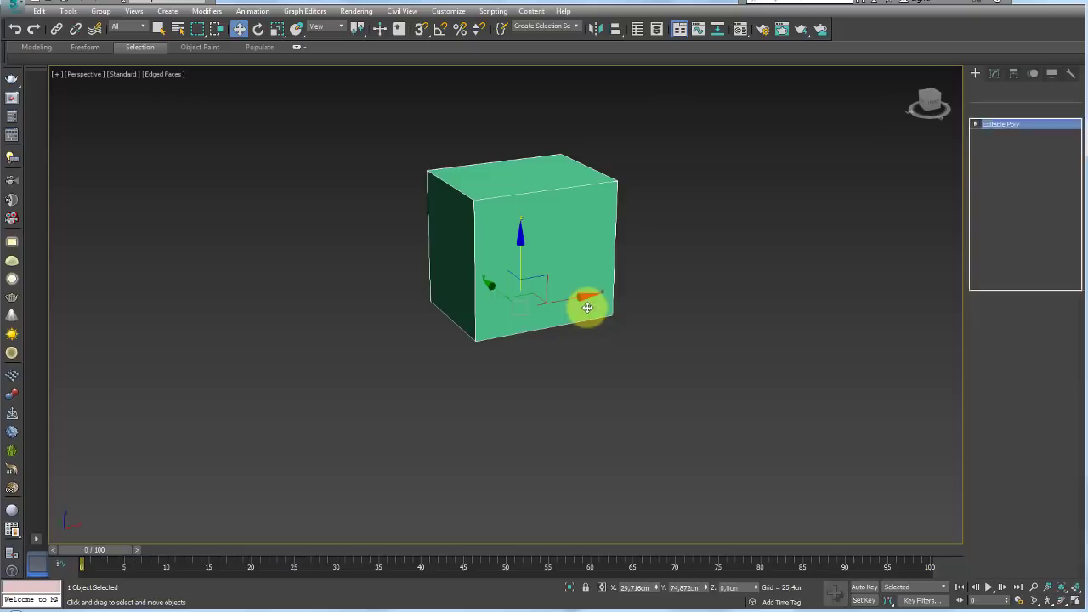
Delete the box's front polygon to open one end.
left_click(1035, 343)
left_click(583, 243)
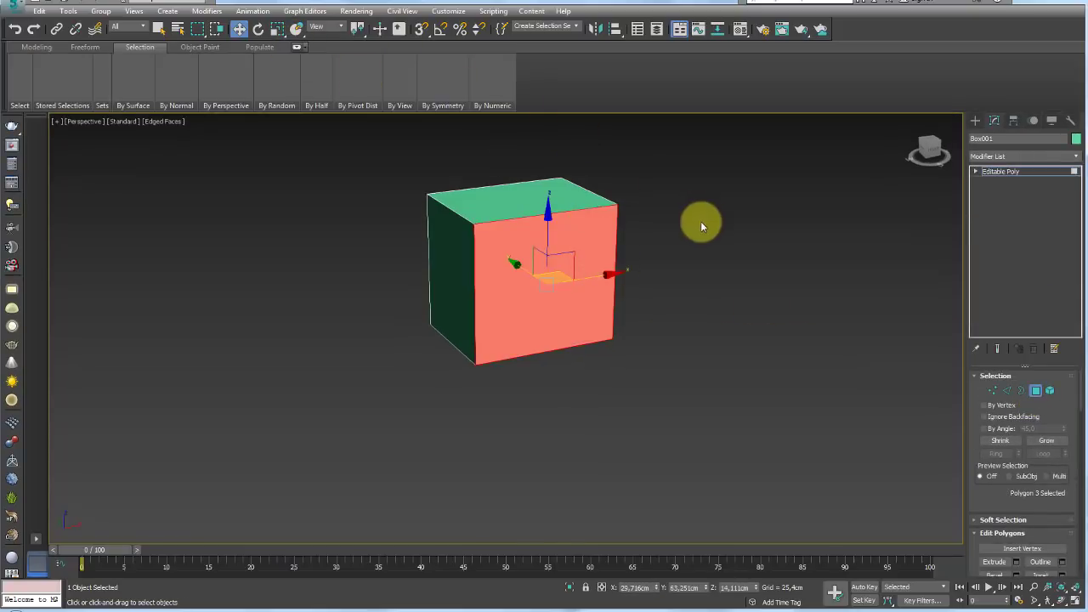
left_click(298, 47)
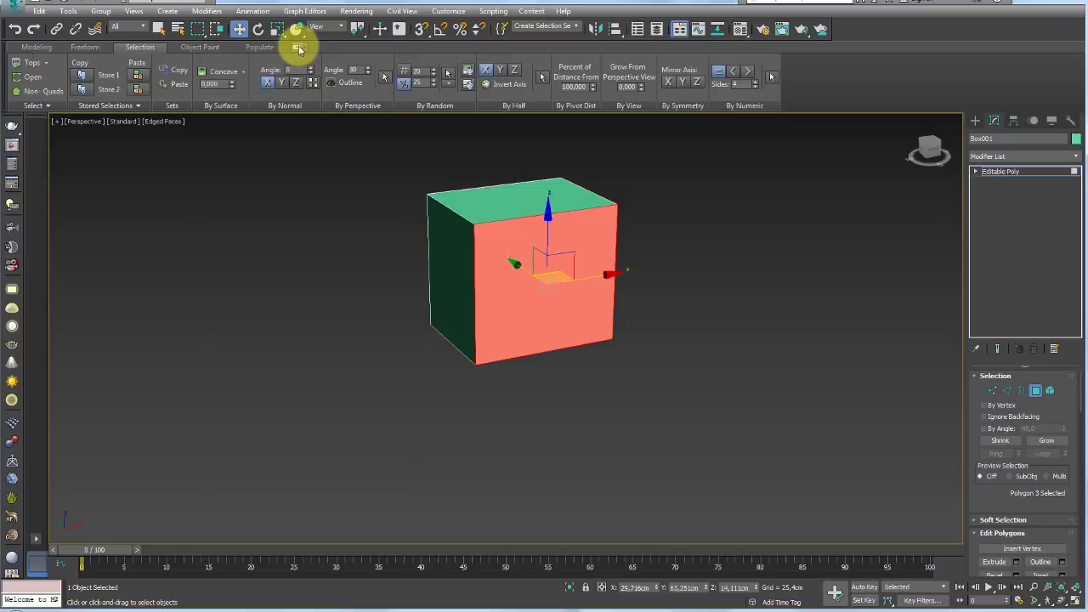
middle_click_drag(657, 271, 617, 259, "alt")
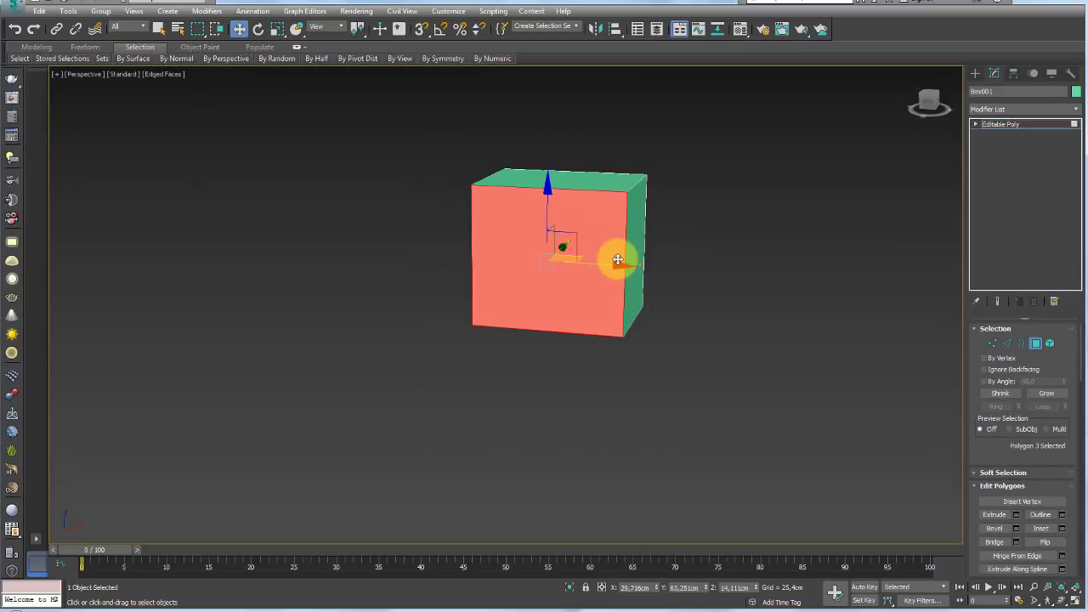
key("Delete")
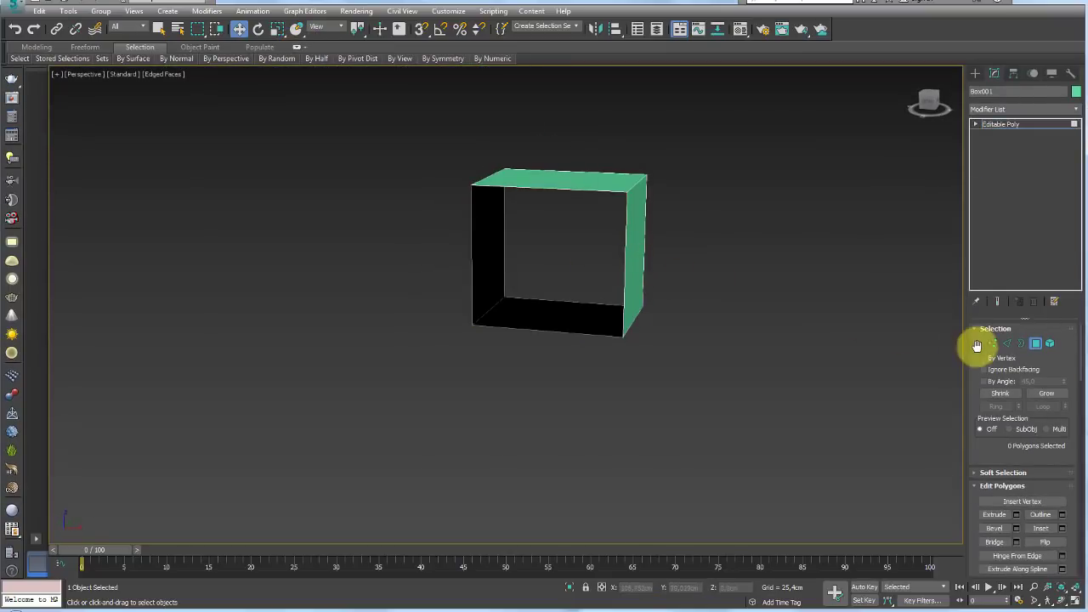
Connect the box's long side edges to add a middle edge loop.
left_click(1007, 342)
middle_click_drag(590, 198, 565, 338, "alt")
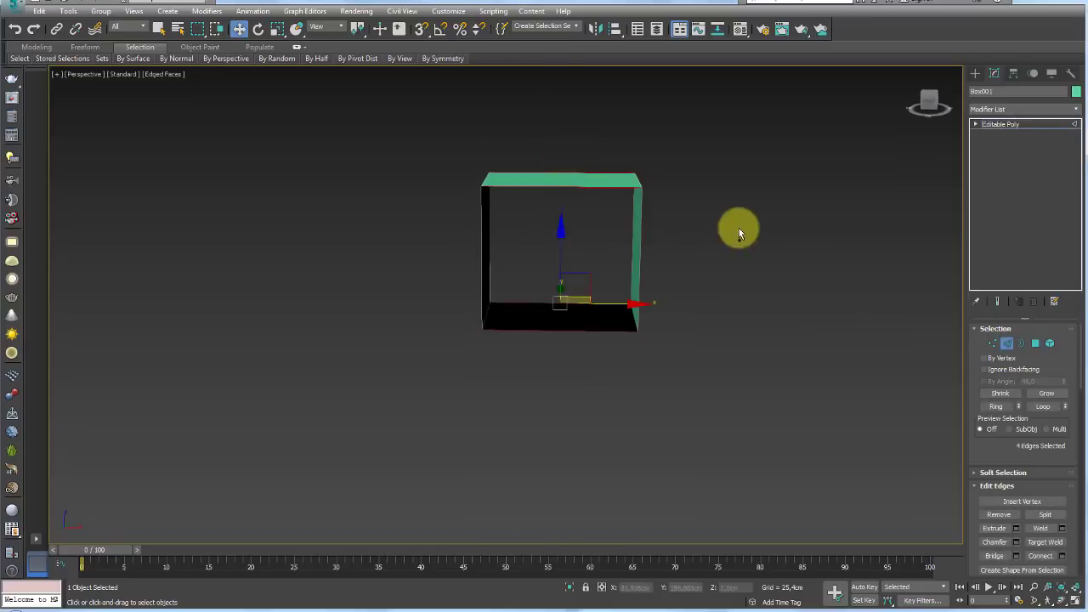
mouse_move(738, 227)
middle_mouse_down("alt")
mouse_move(677, 277)
mouse_move(916, 353)
middle_mouse_up("alt")
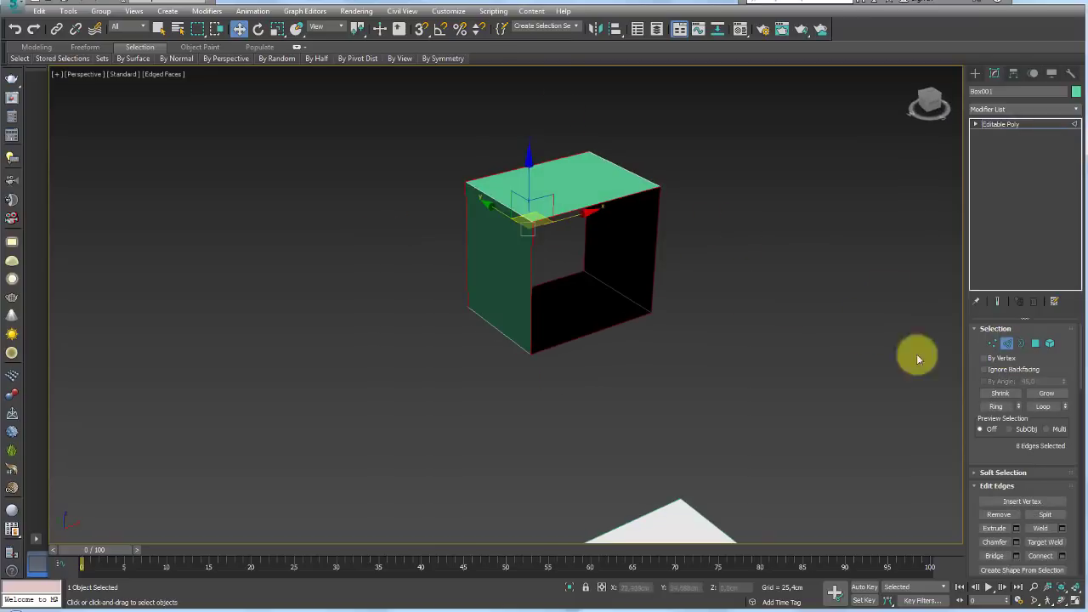
left_click(1041, 555)
Scale the new edge loop outward about its own centre into an octagonal profile.
key("r")
middle_click_drag(539, 281, 578, 281, "alt")
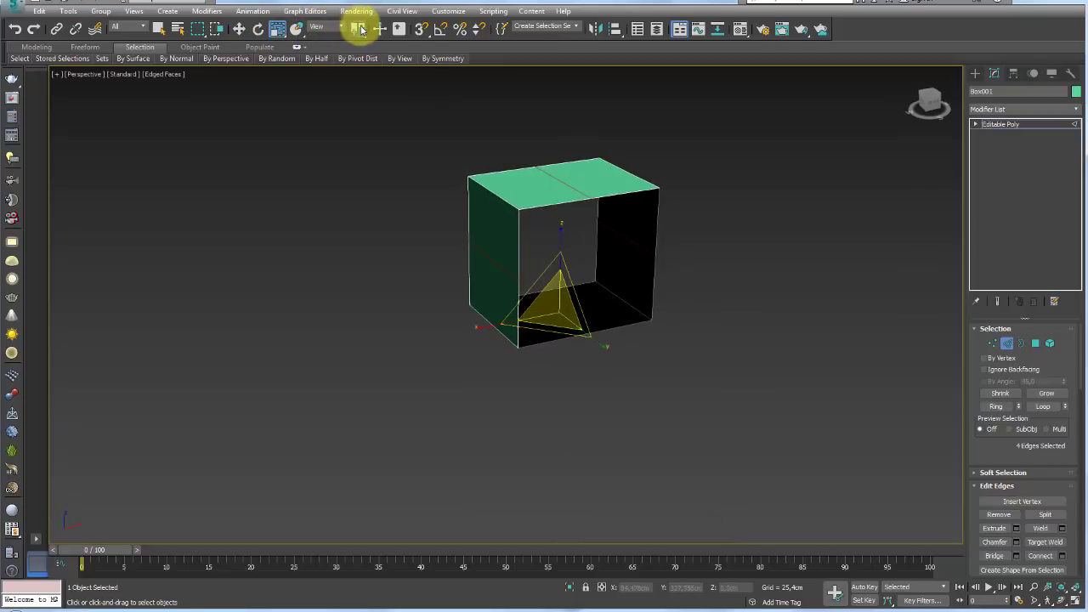
left_click_drag(357, 29, 357, 68)
left_click_drag(531, 227, 519, 222)
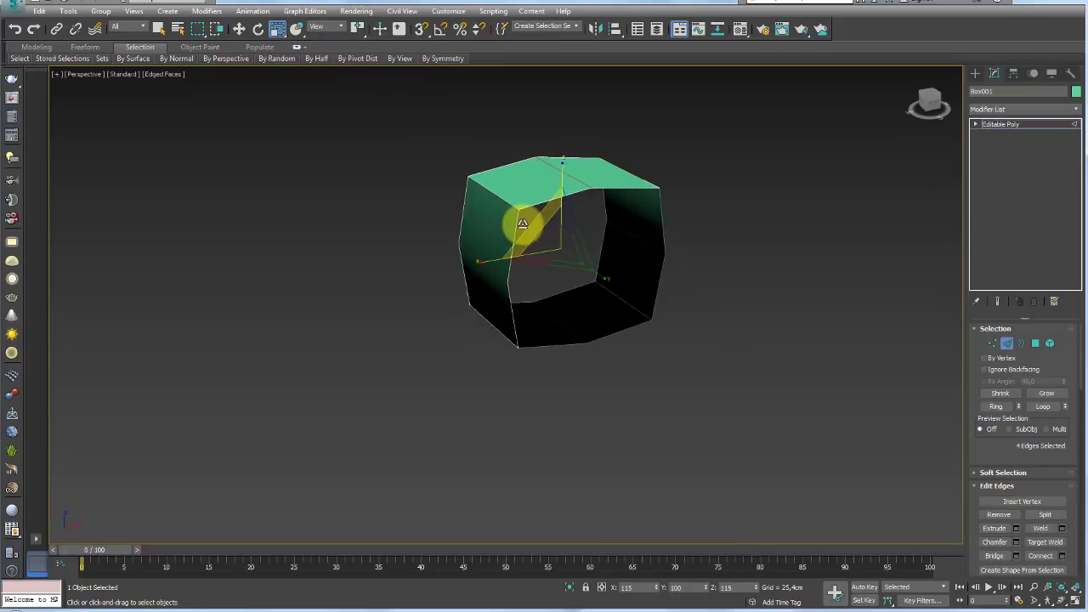
mouse_move(678, 267)
middle_mouse_down("alt")
mouse_move(626, 213)
mouse_move(726, 249)
middle_mouse_up("alt")
left_click(1023, 124)
mouse_move(812, 162)
middle_mouse_down("alt")
mouse_move(689, 160)
mouse_move(697, 194)
middle_mouse_up("alt")
scroll(693, 255, "down", 5)
mouse_move(689, 279)
middle_mouse_down("alt")
mouse_move(686, 204)
mouse_move(716, 329)
mouse_move(715, 374)
mouse_move(720, 347)
middle_mouse_up("alt")
Switch to a shaded Top view zoomed on the hand reference plane.
key("w")
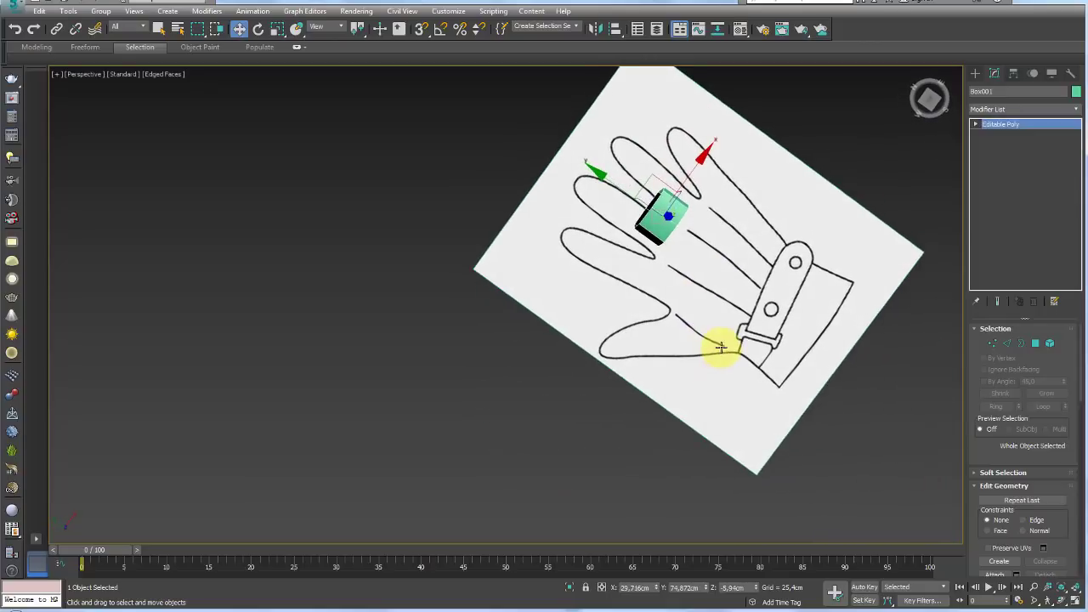
key("t")
key("z")
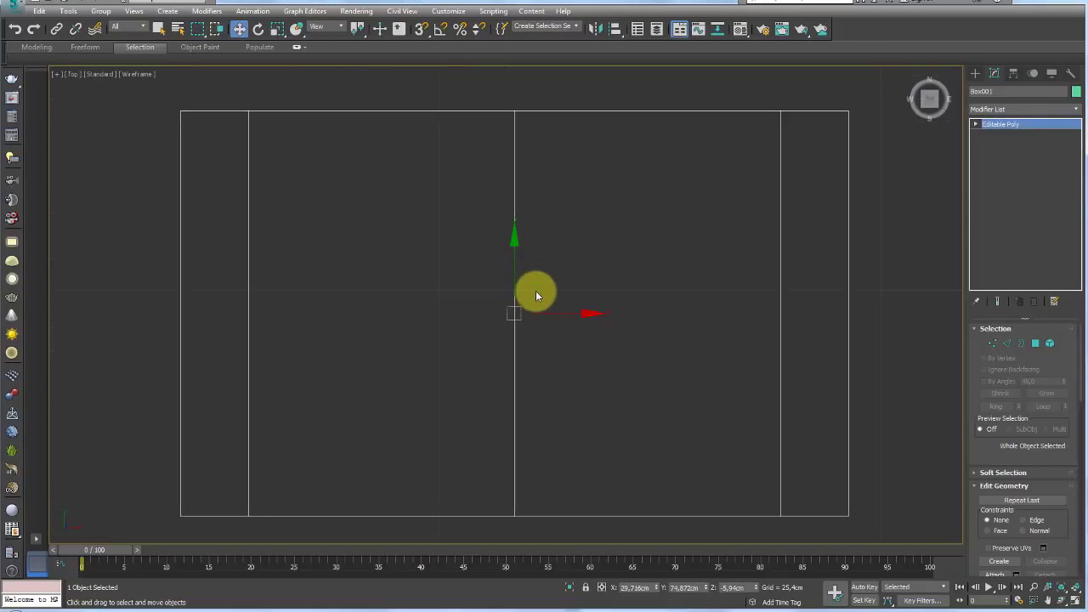
scroll(536, 290, "down", 5)
key("F3")
scroll(561, 306, "down", 5)
scroll(524, 265, "up", 4)
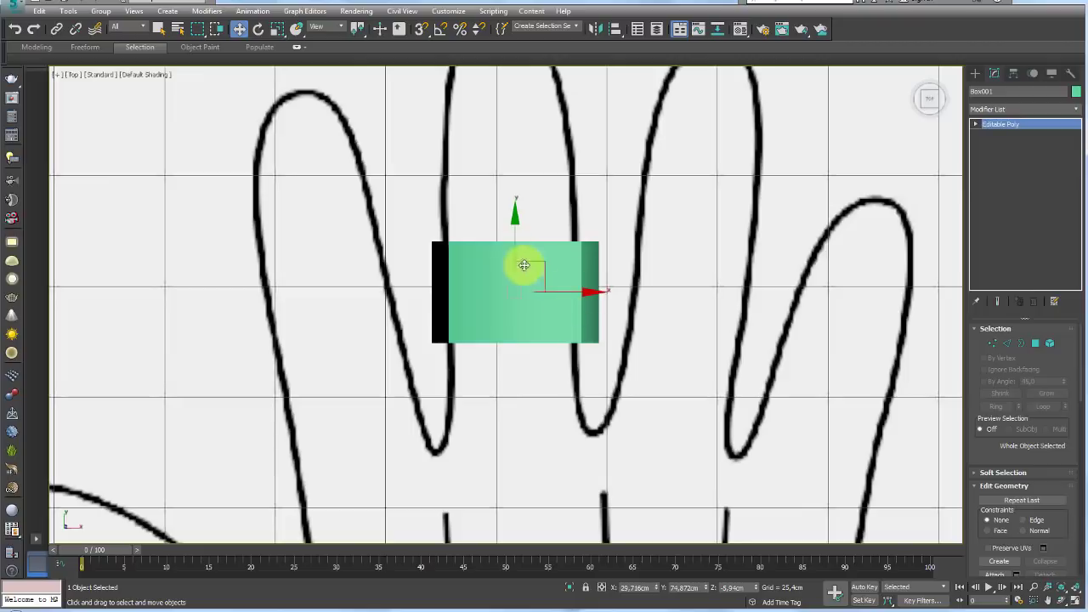
Shrink the box element to finger width and move it onto the middle finger's base.
left_click(1051, 343)
left_click(485, 344)
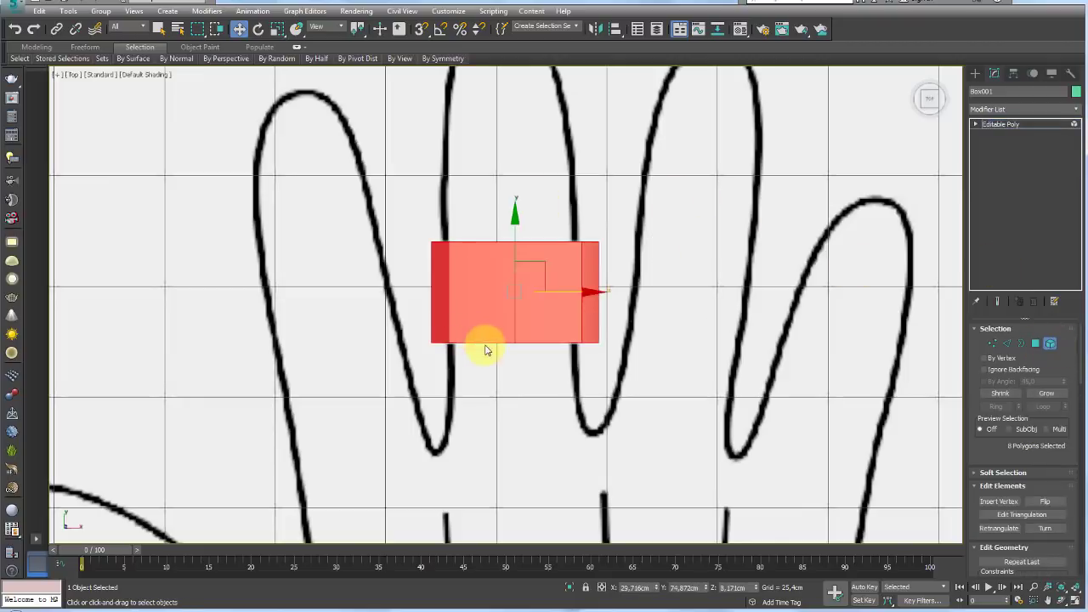
key("r")
left_click_drag(531, 288, 520, 306)
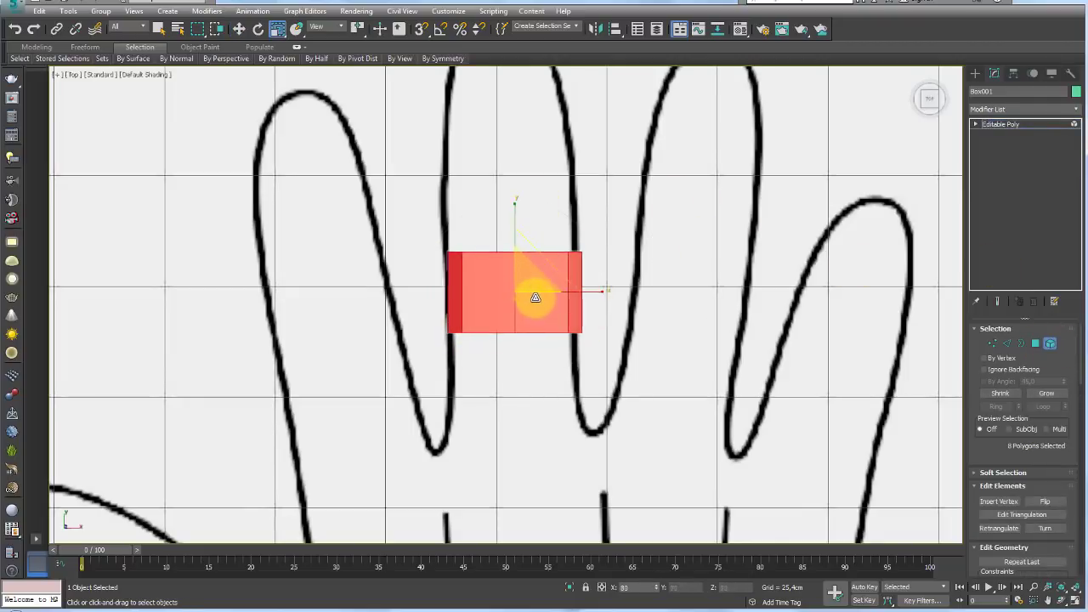
key("w")
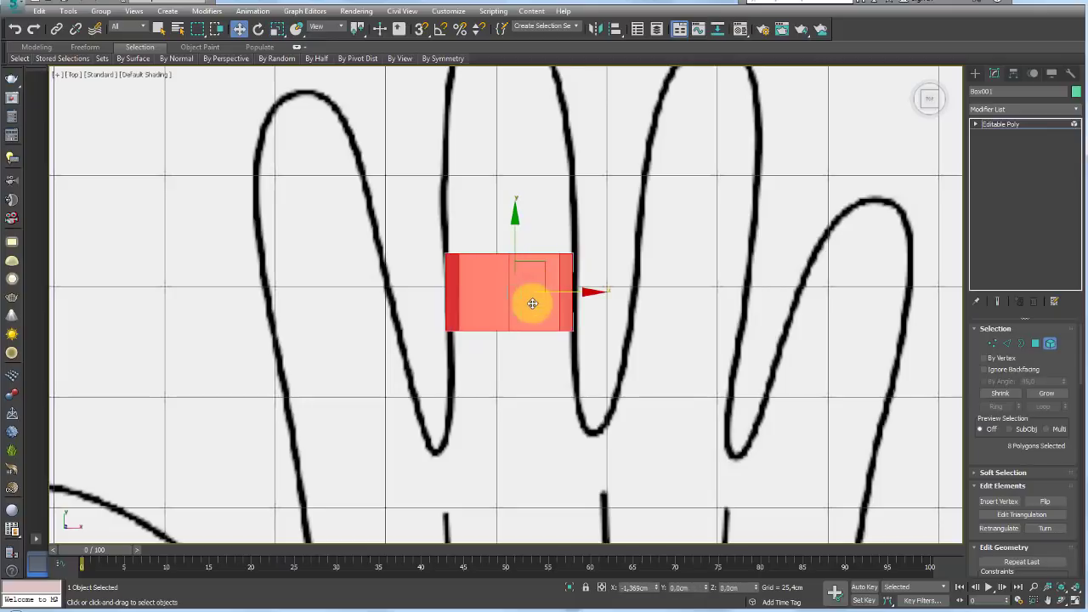
left_click_drag(533, 266, 535, 347)
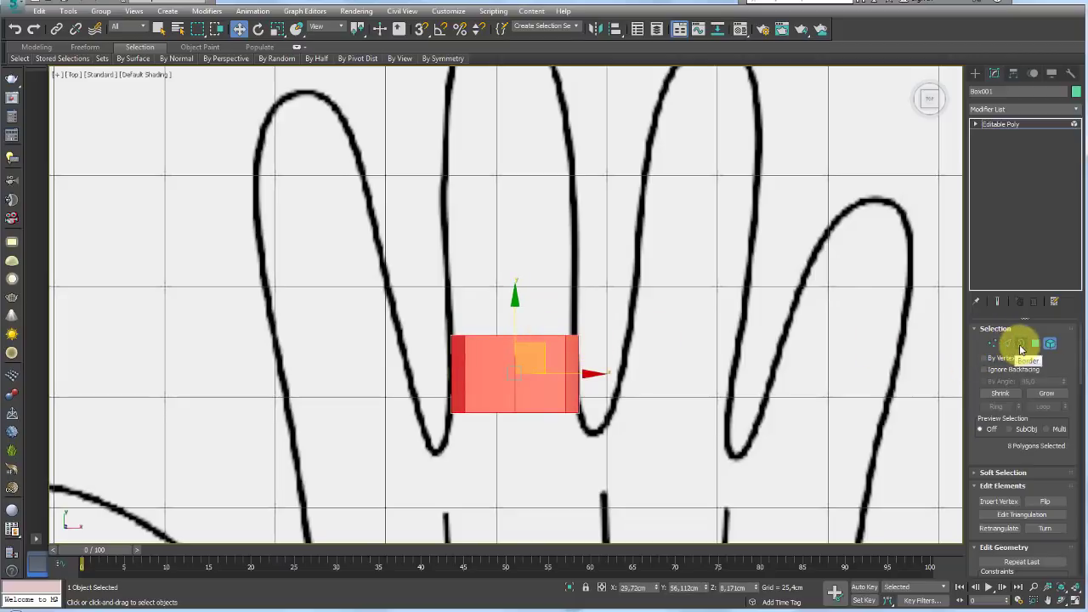
Move the tube's open top border up to the middle fingertip.
left_click(1021, 344)
left_click(531, 335)
left_click_drag(516, 229, 547, 182)
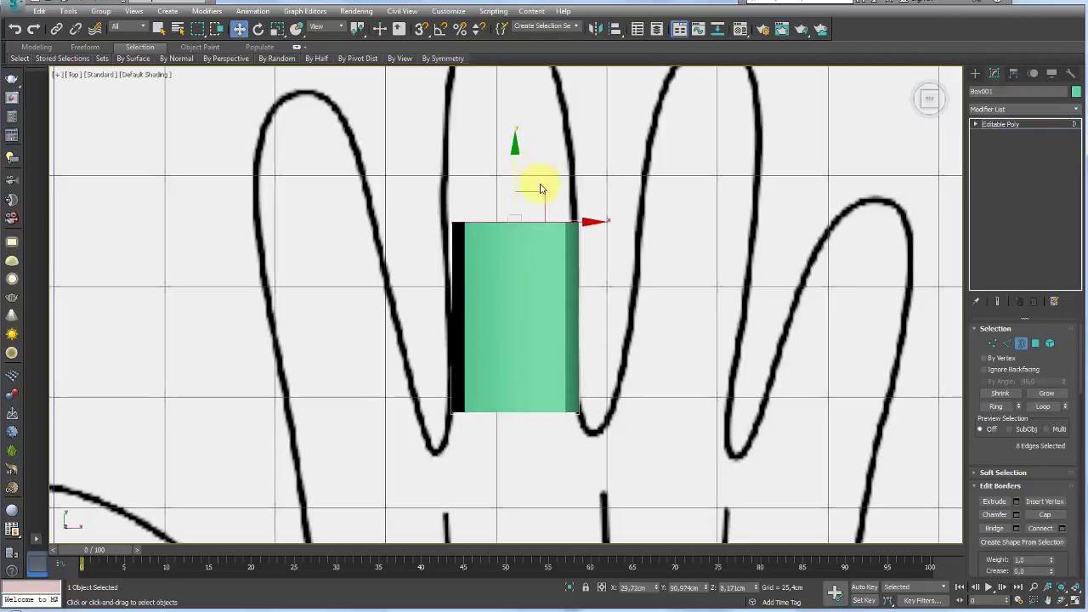
scroll(524, 262, "down", 2)
left_click_drag(525, 263, 520, 150)
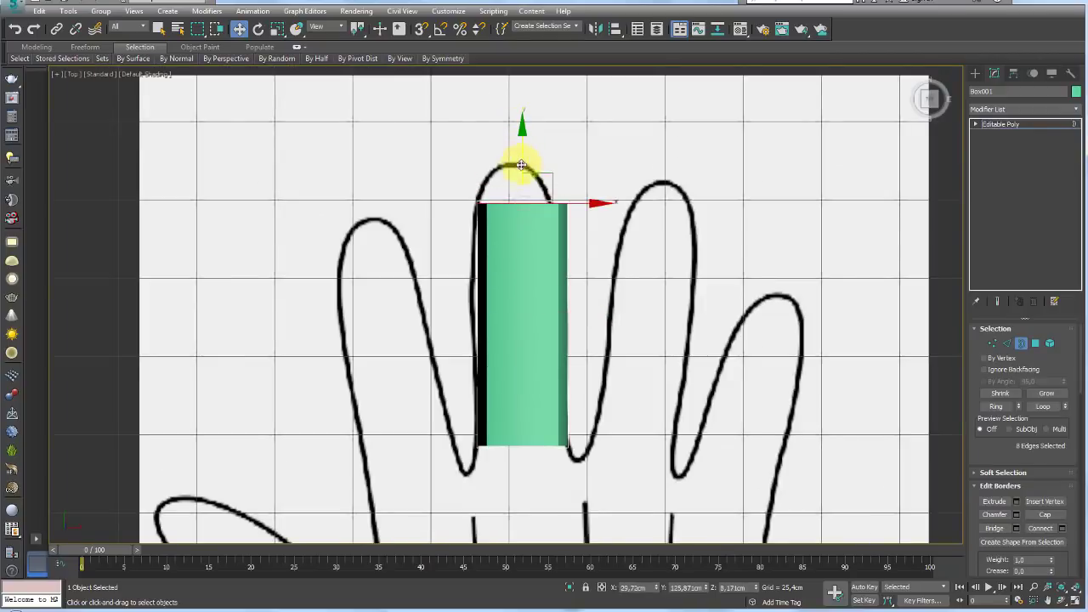
mouse_move(521, 165)
middle_mouse_down()
mouse_move(545, 241)
mouse_move(575, 282)
mouse_move(636, 246)
mouse_move(966, 188)
middle_mouse_up()
key("p")
Make the box blue and scale its open end border down to taper it.
left_click(1076, 93)
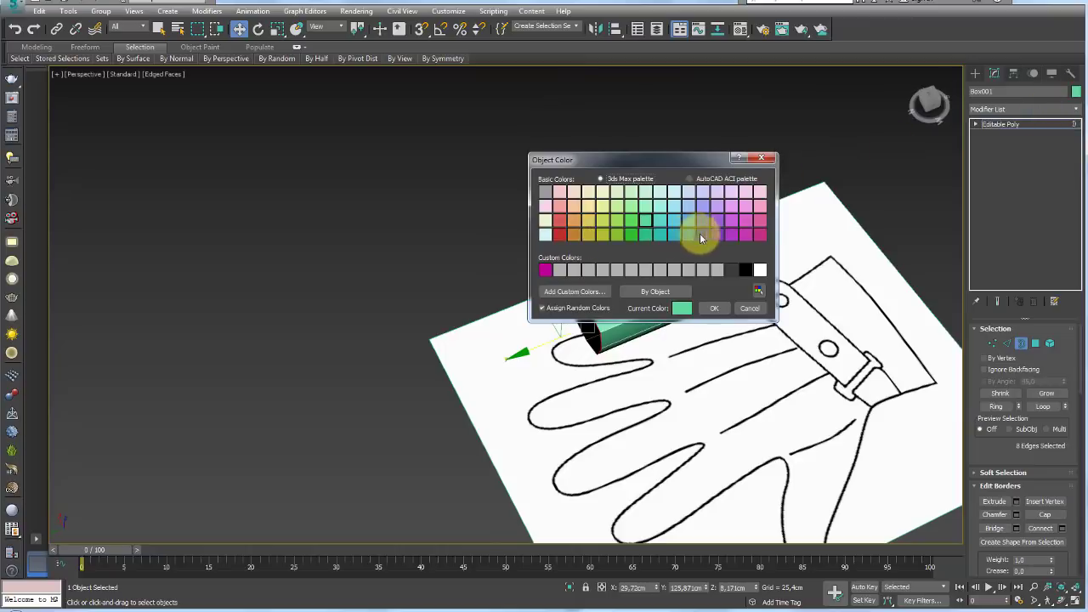
left_click(716, 308)
mouse_move(705, 315)
middle_mouse_down("alt")
mouse_move(553, 267)
mouse_move(416, 298)
middle_mouse_up("alt")
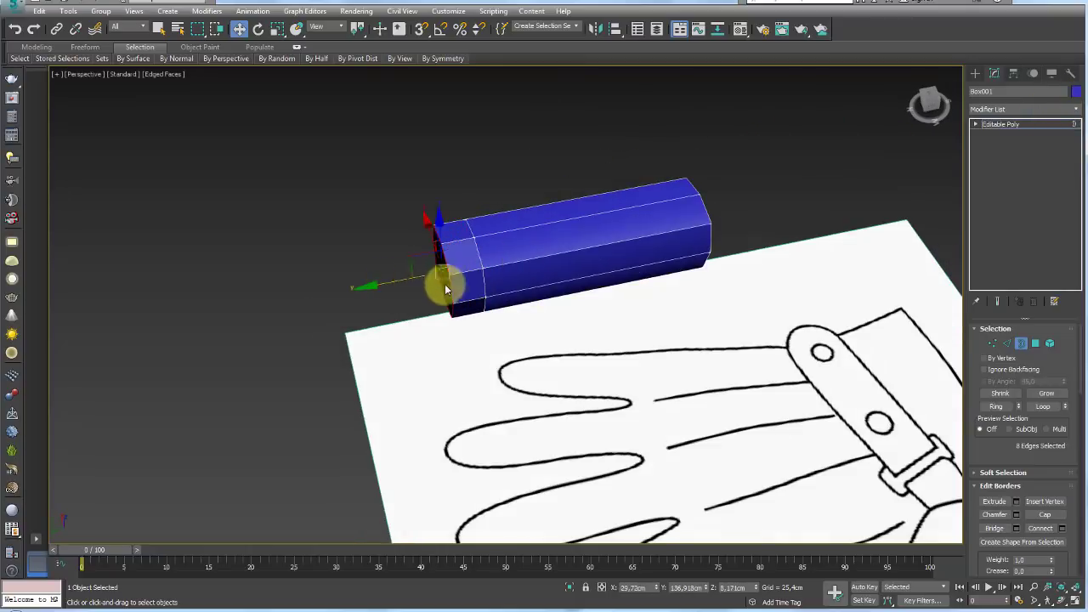
key("r")
middle_click_drag(430, 284, 459, 257, "alt")
mouse_move(459, 258)
left_mouse_down()
mouse_move(442, 272)
mouse_move(446, 289)
left_mouse_up()
middle_click_drag(446, 289, 451, 246, "alt")
Cap the open end of the finger tube.
key("e")
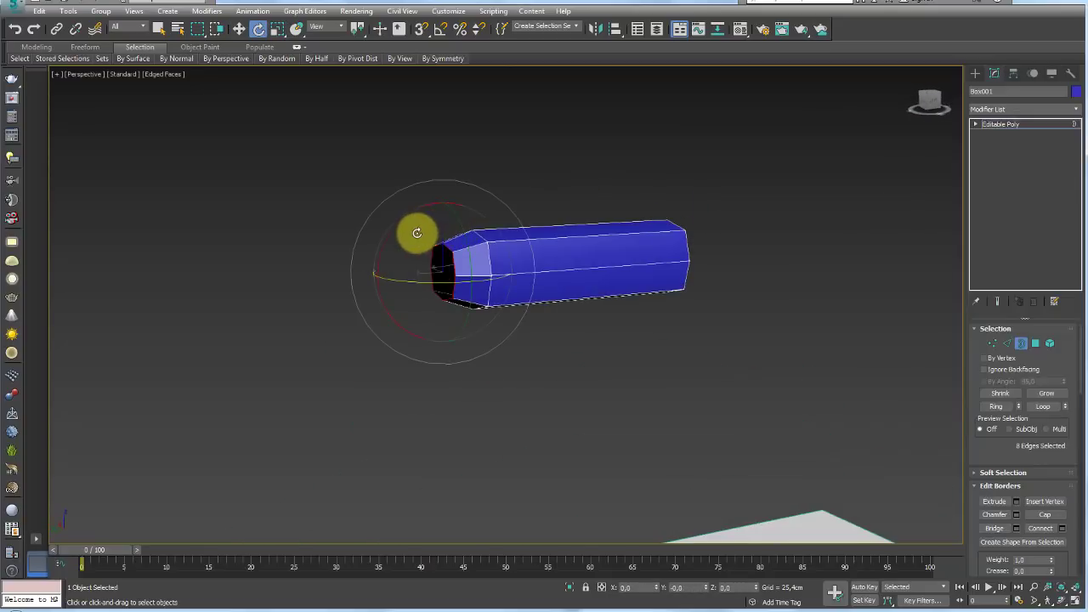
key("w")
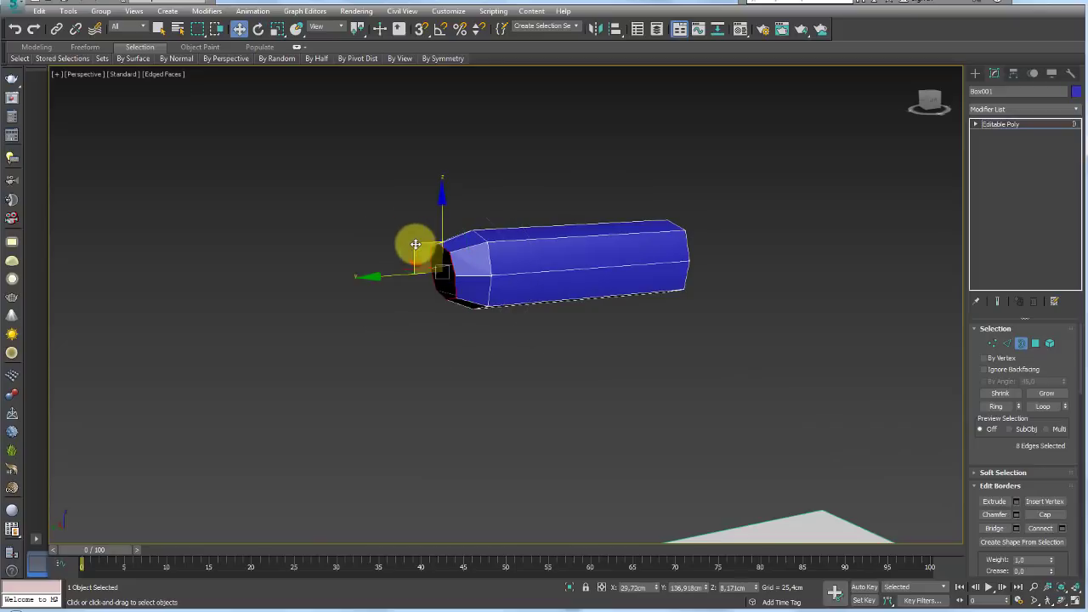
mouse_move(423, 247)
middle_mouse_down("alt")
mouse_move(607, 316)
mouse_move(578, 328)
middle_mouse_up("alt")
left_click(1044, 515)
Cut a new edge across the cap from its top vertex to its bottom edge.
left_click(992, 342)
left_click_drag(602, 296, 527, 292)
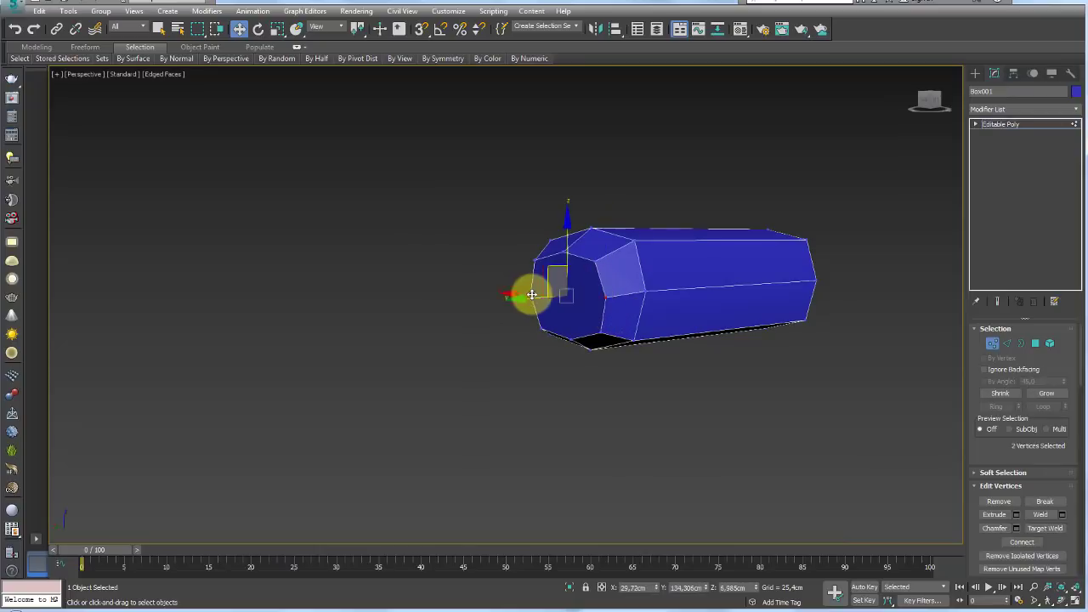
left_click_drag(963, 380, 860, 374)
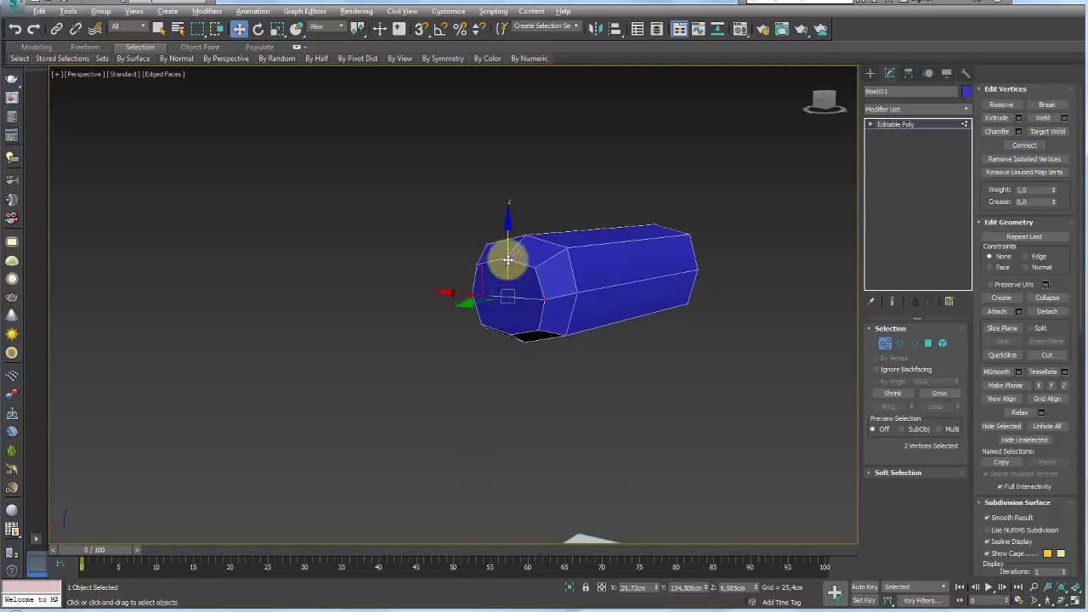
left_click(1047, 356)
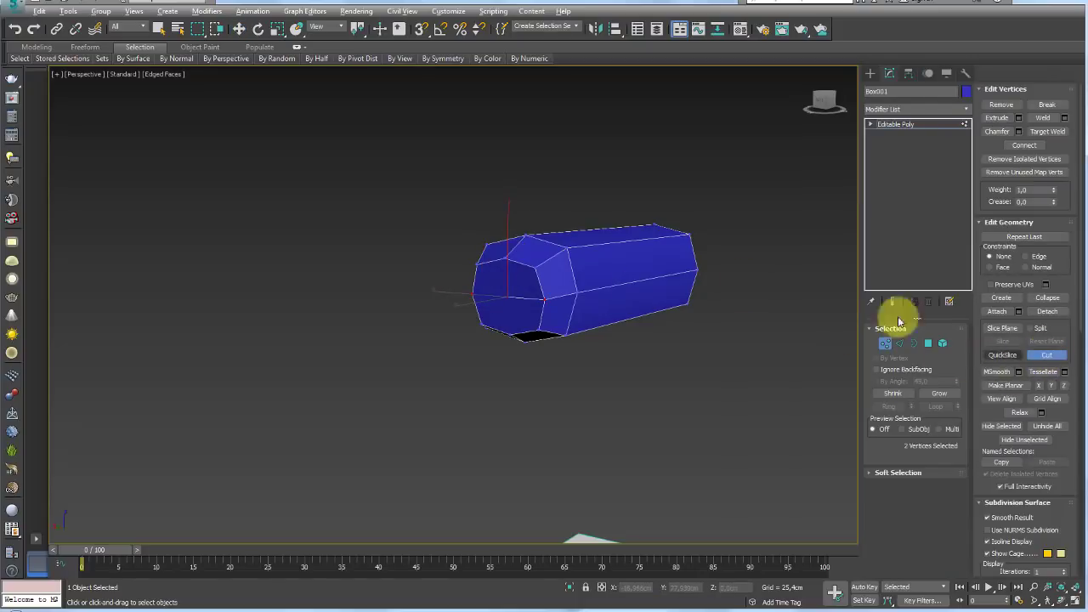
left_click(504, 258)
left_click(510, 333)
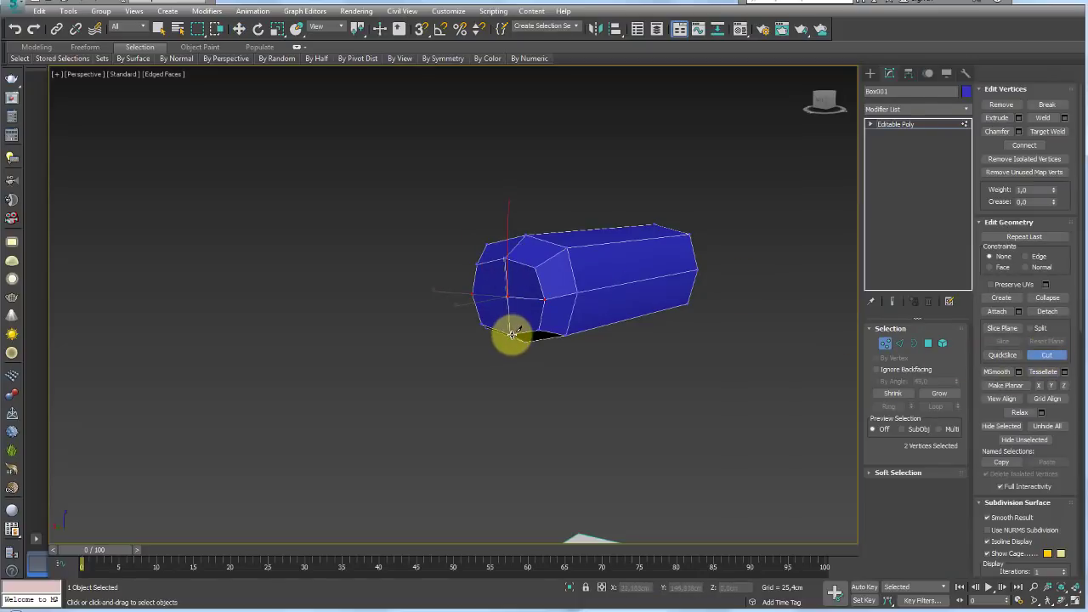
mouse_move(512, 333)
middle_mouse_down("alt")
mouse_move(566, 323)
mouse_move(461, 314)
middle_mouse_up("alt")
right_click(510, 299)
key("w")
left_click(510, 299)
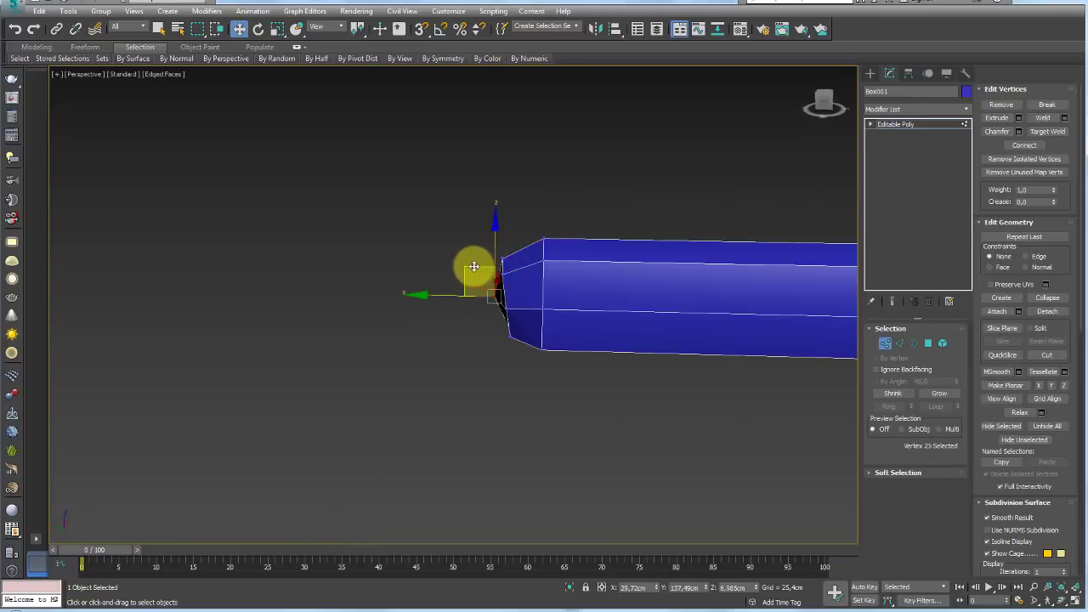
mouse_move(476, 274)
middle_mouse_down("alt")
mouse_move(627, 287)
mouse_move(545, 318)
mouse_move(570, 328)
mouse_move(521, 353)
mouse_move(593, 408)
mouse_move(496, 381)
mouse_move(491, 288)
middle_mouse_up("alt")
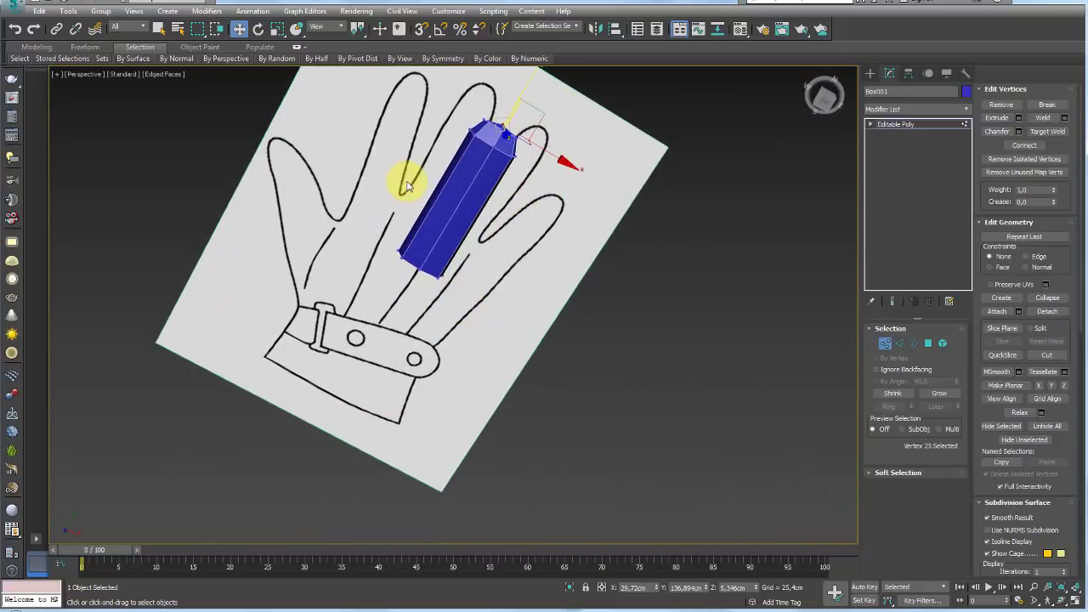
Select the edge loop near the fingertip and move the end section to start a bend.
mouse_move(589, 367)
middle_mouse_down("alt")
mouse_move(517, 287)
mouse_move(870, 349)
middle_mouse_up("alt")
left_click(905, 346)
middle_click_drag(646, 357, 525, 301, "alt")
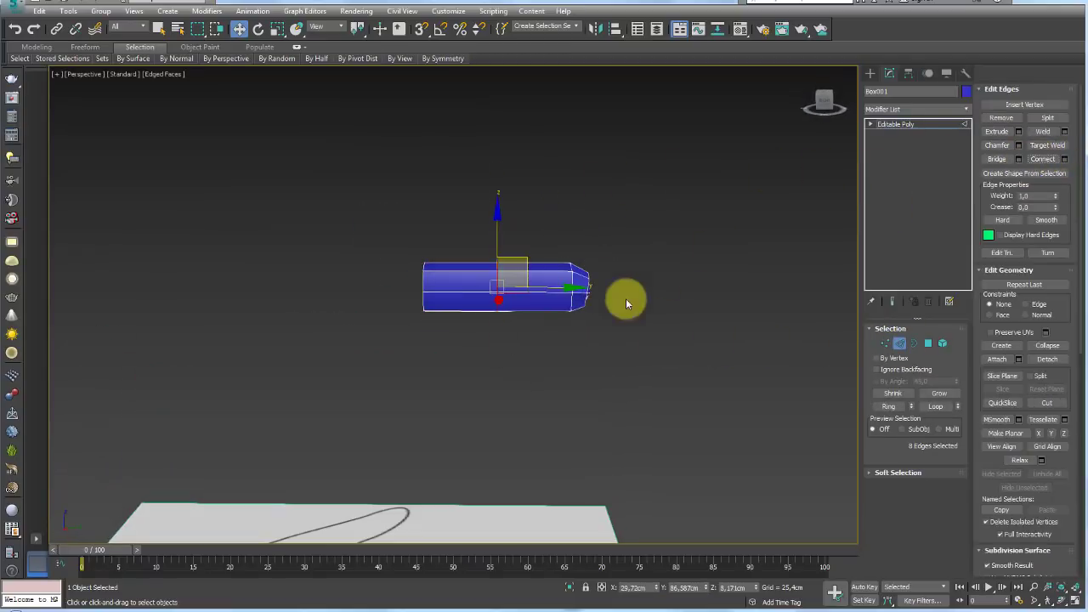
middle_click_drag(626, 299, 592, 322, "alt")
left_click_drag(553, 251, 590, 260, "shift")
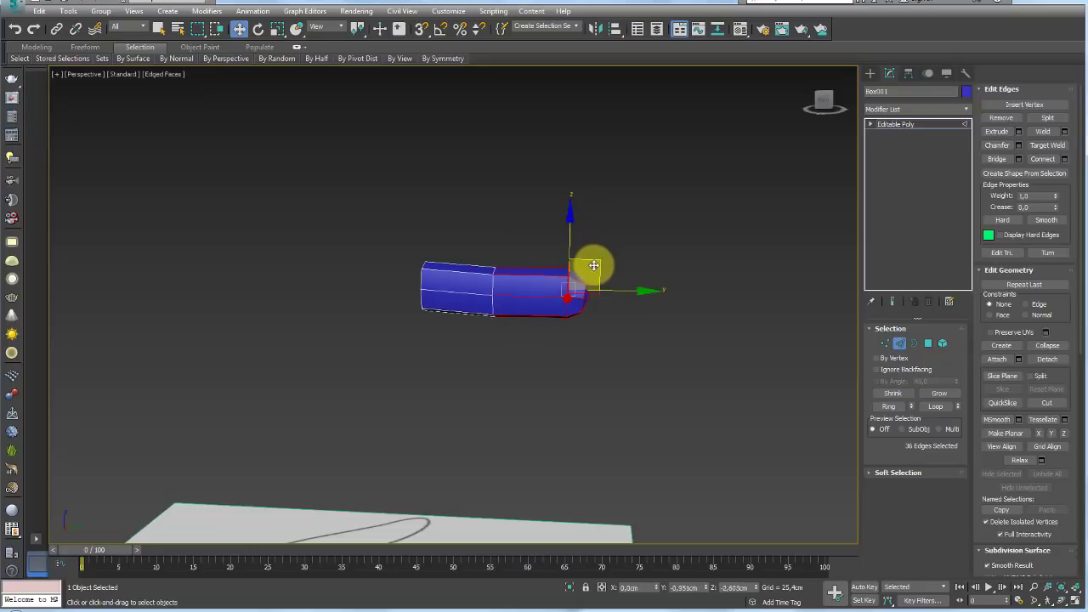
left_click_drag(523, 351, 450, 182)
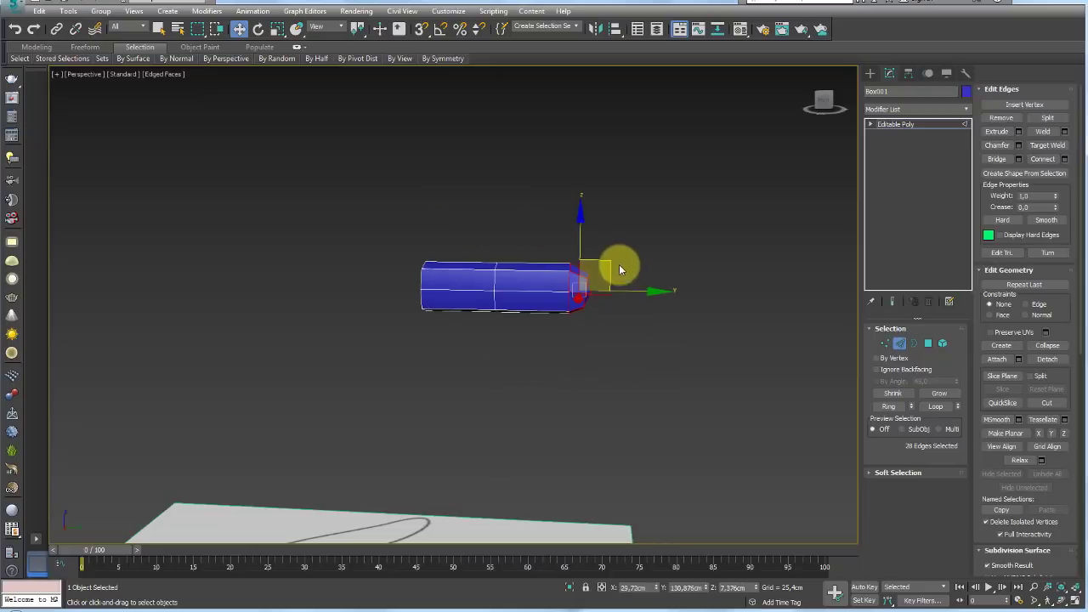
left_click_drag(620, 267, 601, 274)
key("e")
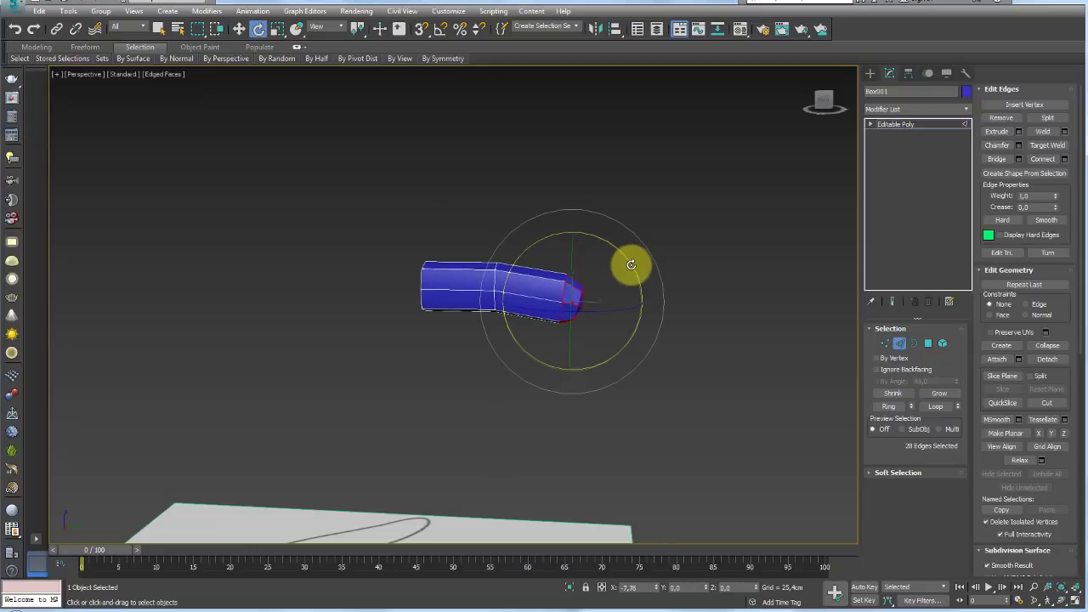
key("w")
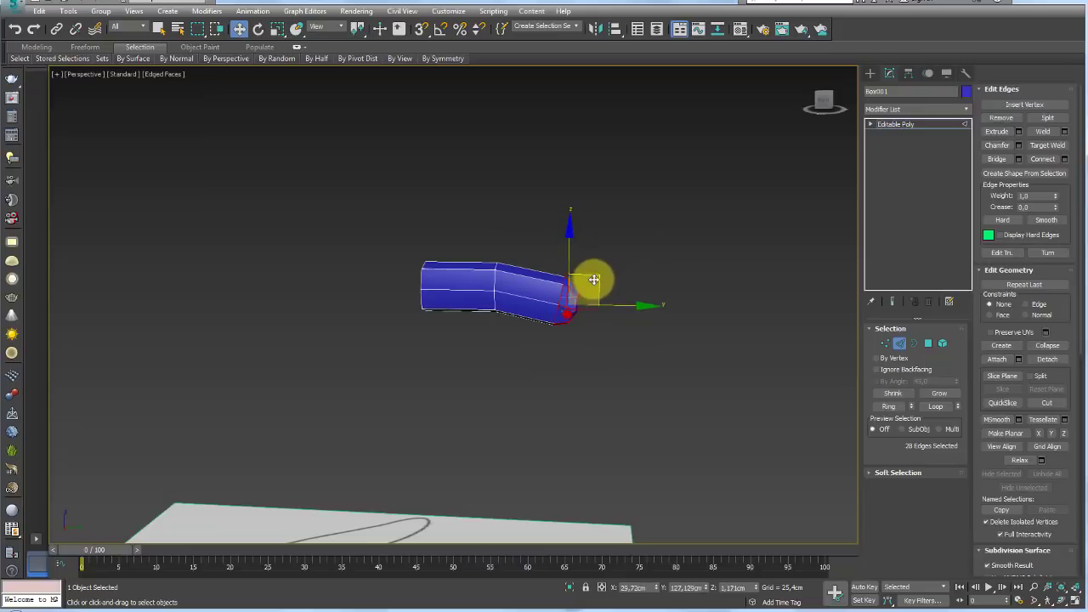
Grow the edge selection and rotate the tip section further downward.
middle_click_drag(595, 280, 615, 303, "alt")
middle_click_drag(419, 338, 475, 334, "alt")
left_click(546, 274, "ctrl")
key("e")
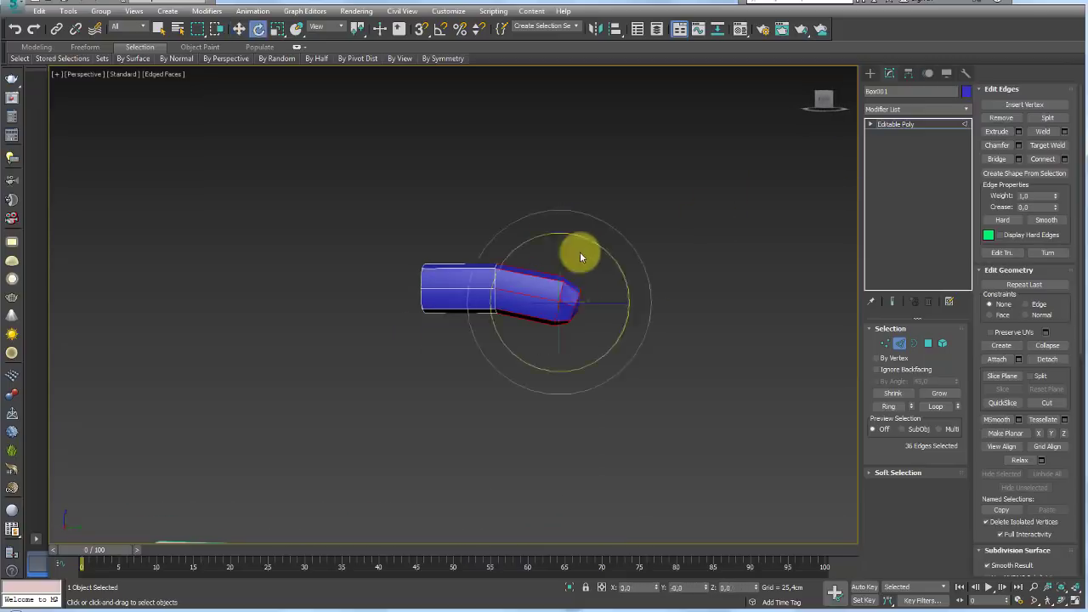
left_click_drag(602, 248, 604, 246)
key("w")
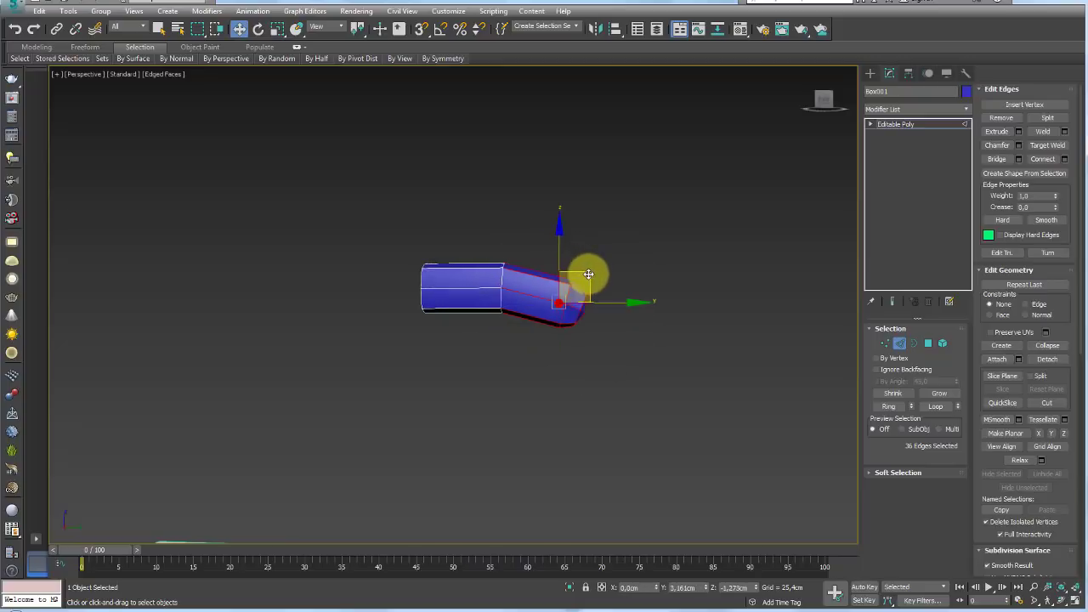
left_click(913, 125)
mouse_move(646, 280)
middle_mouse_down("alt")
mouse_move(553, 311)
mouse_move(545, 345)
mouse_move(498, 291)
middle_mouse_up("alt")
In Top view, select the box's bottom row of vertices and adjust them to fit the middle finger outline.
key("t")
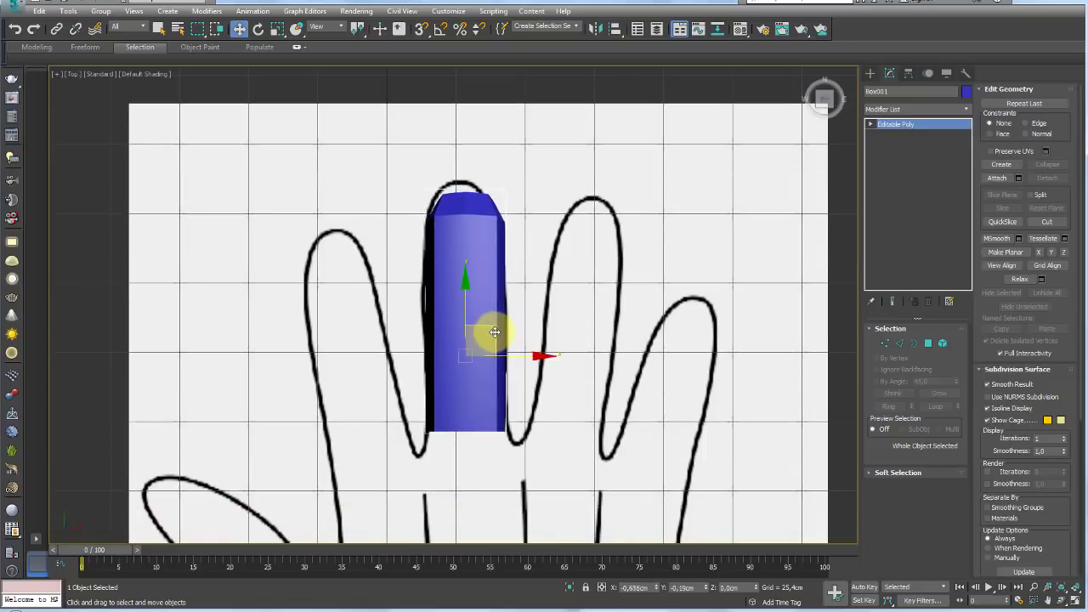
left_click(885, 342)
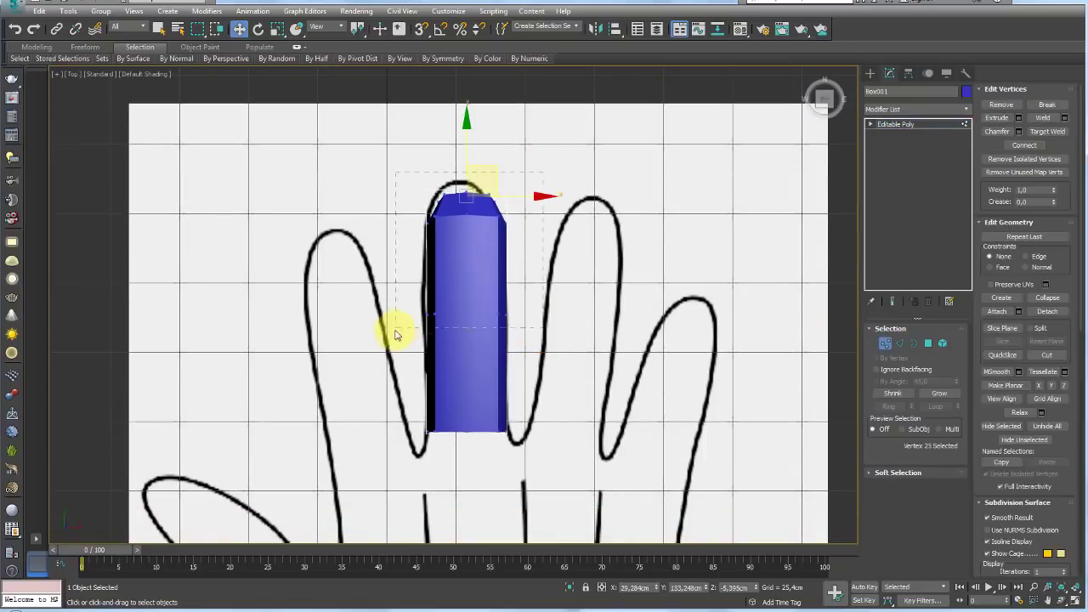
key("F4")
key("ctrl+a")
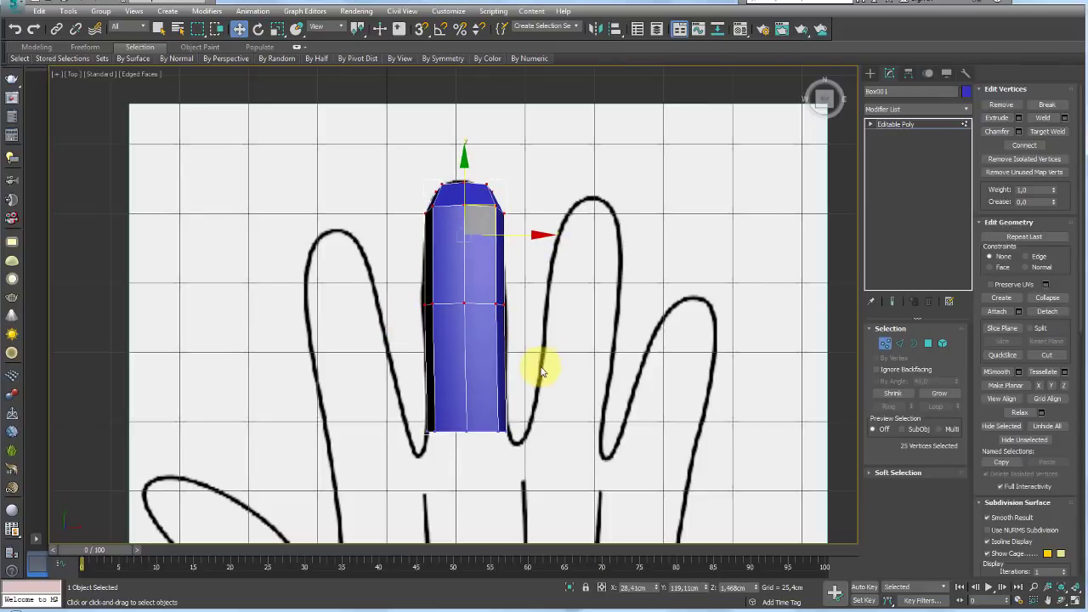
left_click_drag(520, 416, 420, 446)
key("e")
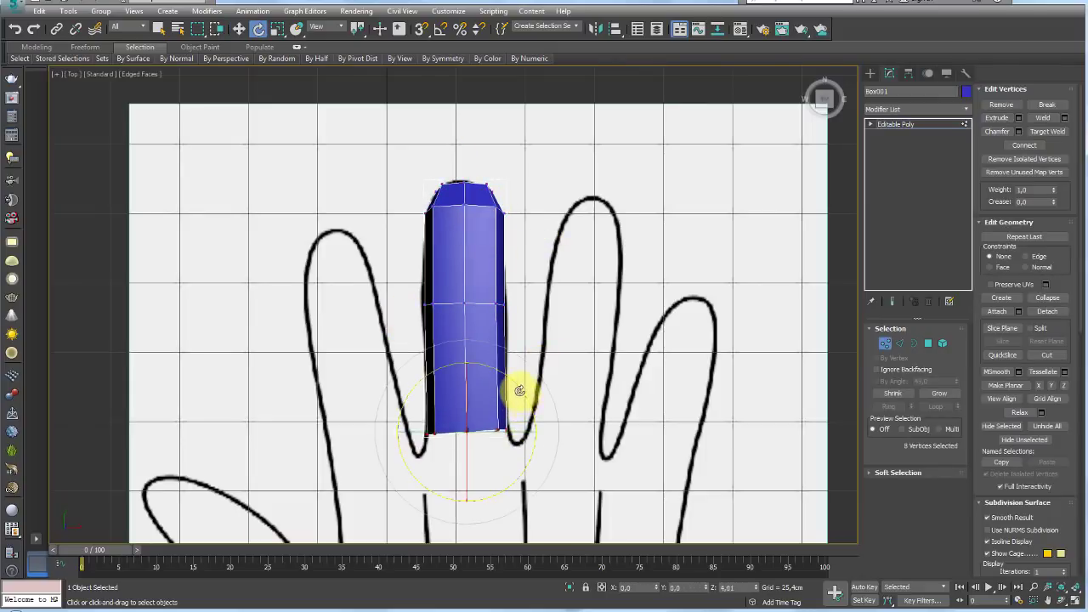
key("w")
left_click(903, 125)
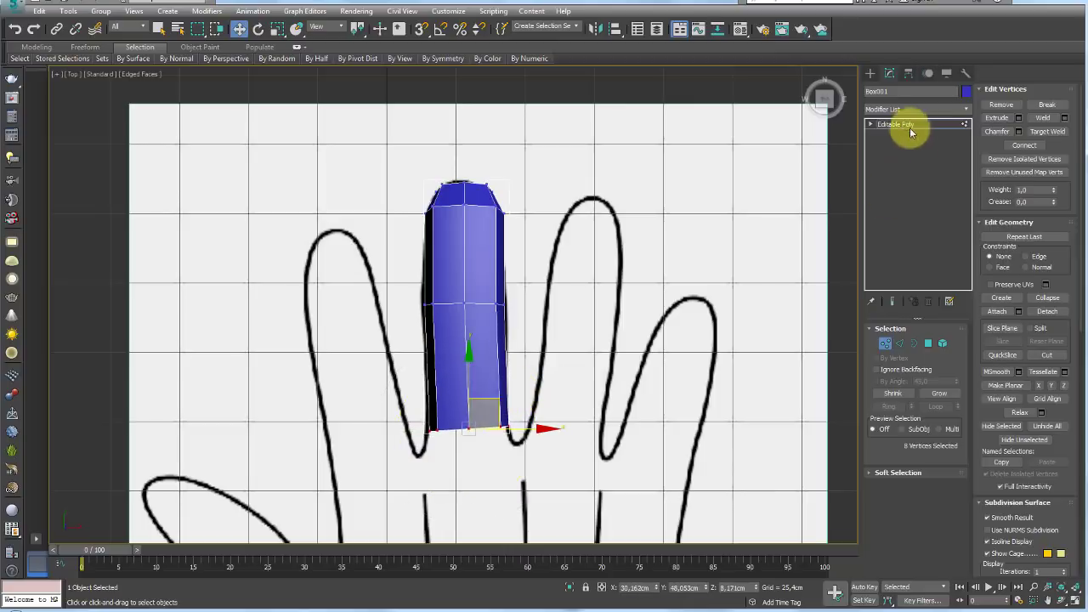
middle_click_drag(487, 323, 401, 289)
Clone the finger box as Box002 and tilt it clockwise along the ring finger outline.
left_click_drag(397, 294, 499, 293, "shift")
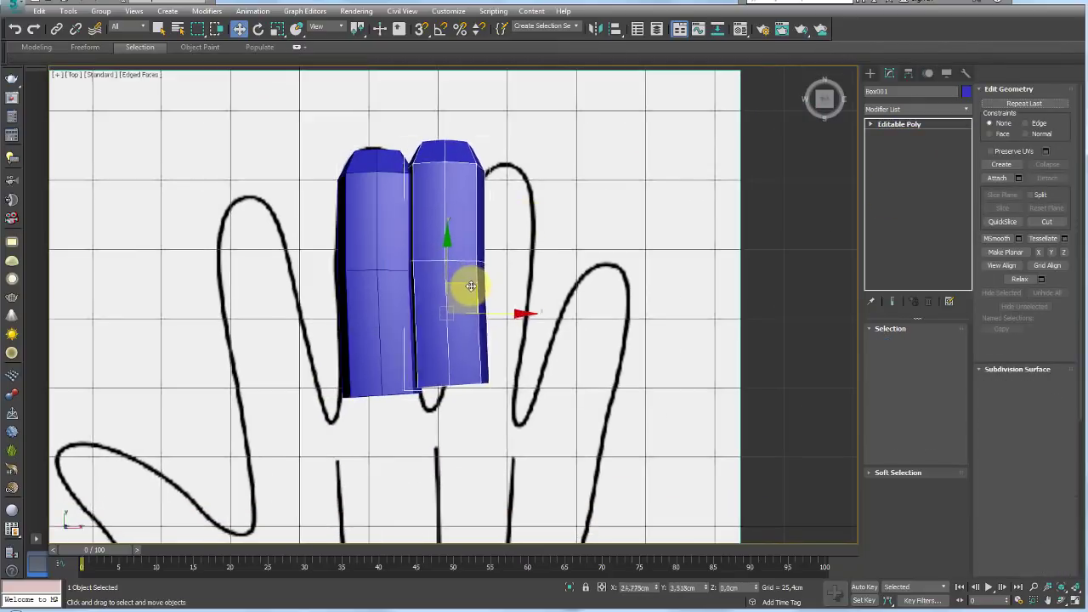
left_click(547, 355)
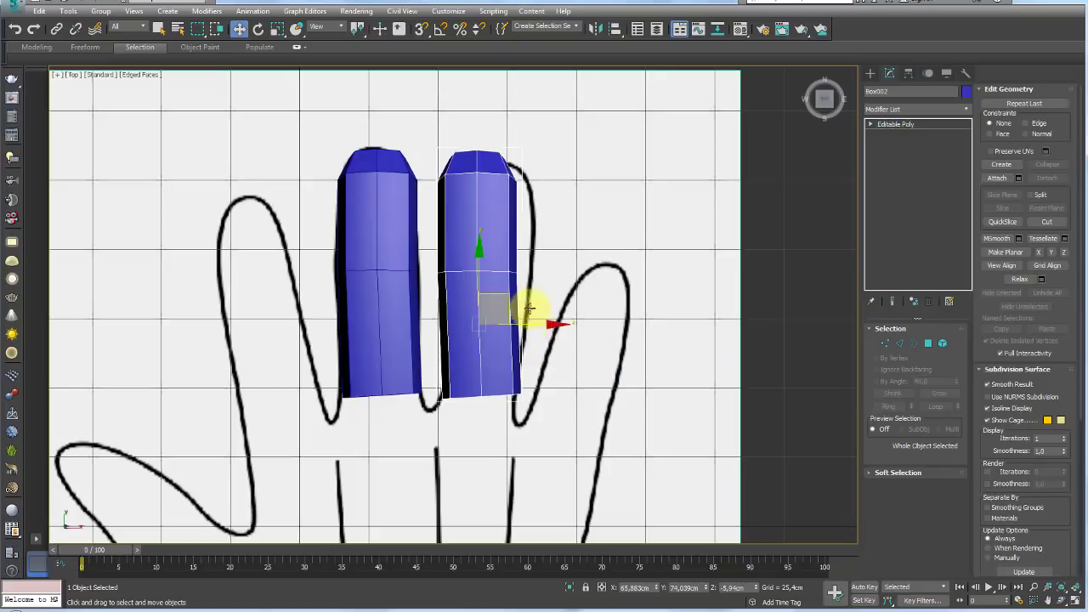
key("e")
mouse_move(517, 269)
left_mouse_down()
mouse_move(530, 275)
mouse_move(516, 301)
left_mouse_up()
key("w")
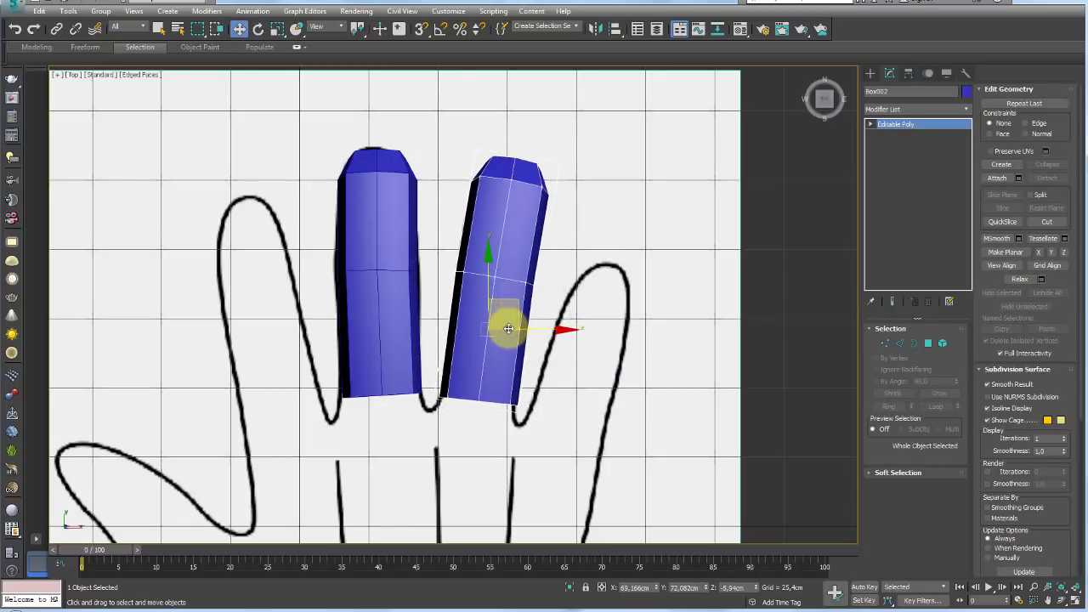
key("r")
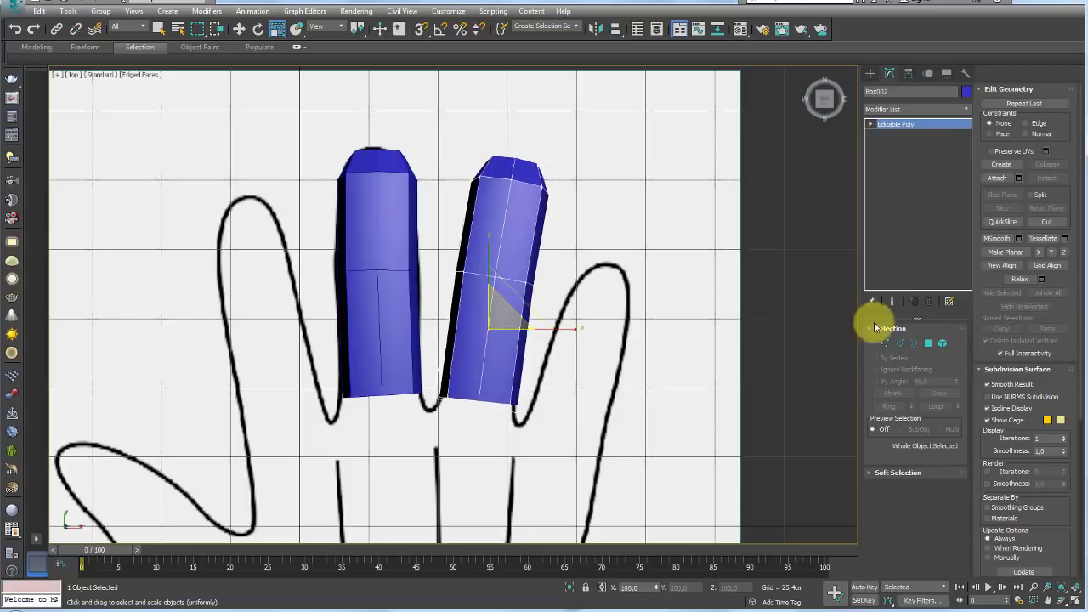
Select Box002's tip vertices, move them down to the ring finger outline, and toggle see-through.
left_click(885, 344)
left_click_drag(588, 130, 481, 252)
left_click_drag(432, 301, 432, 301)
key("w")
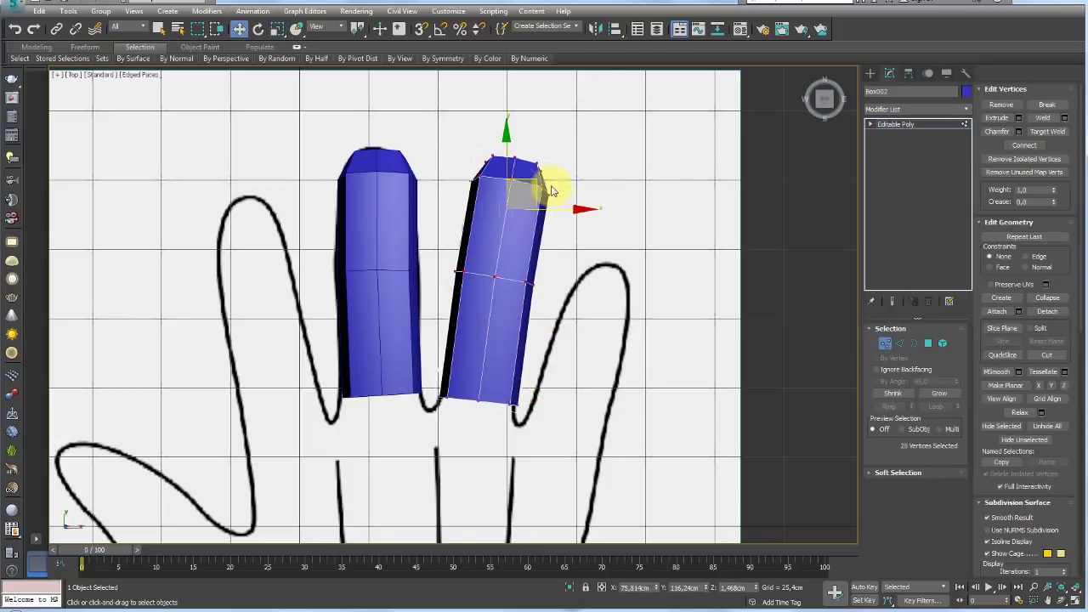
mouse_move(530, 180)
left_mouse_down()
mouse_move(516, 187)
mouse_move(531, 160)
left_mouse_up()
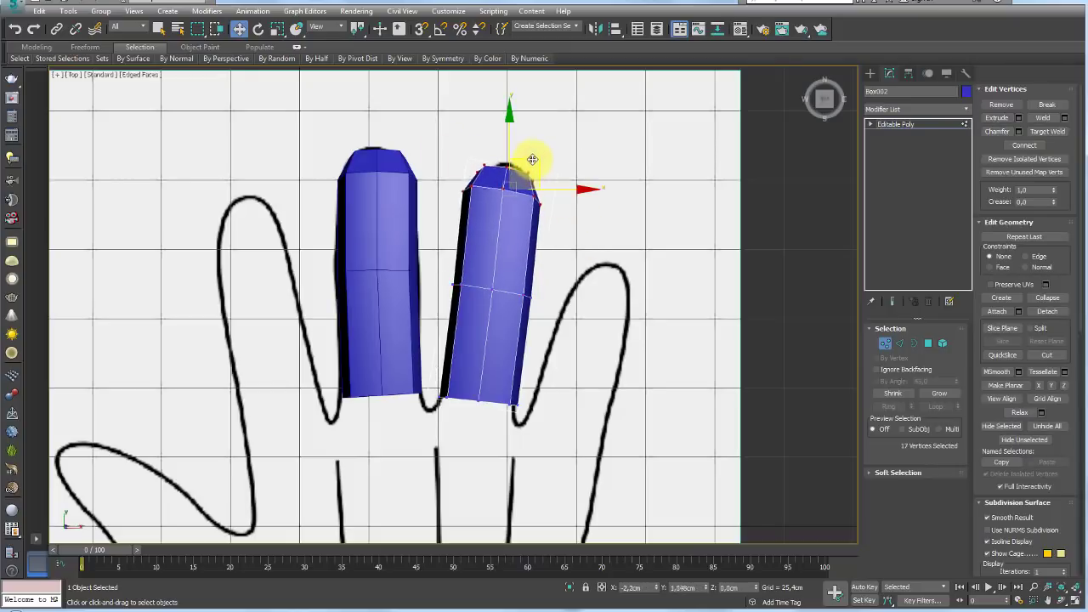
key("alt+x")
Enable See-Through for the ring finger in Object Properties.
right_click(491, 229)
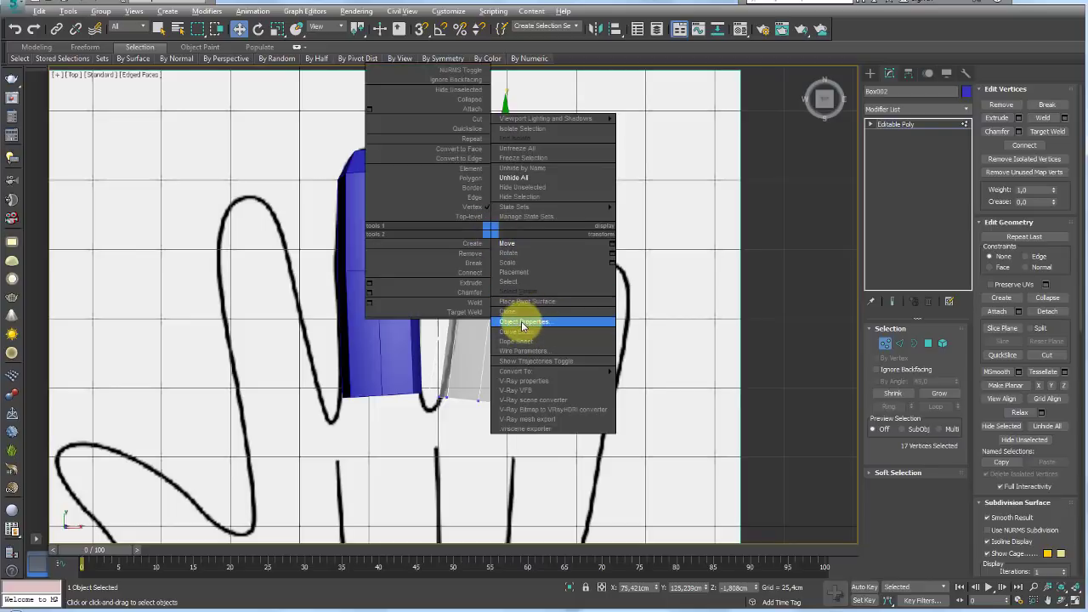
left_click(527, 322)
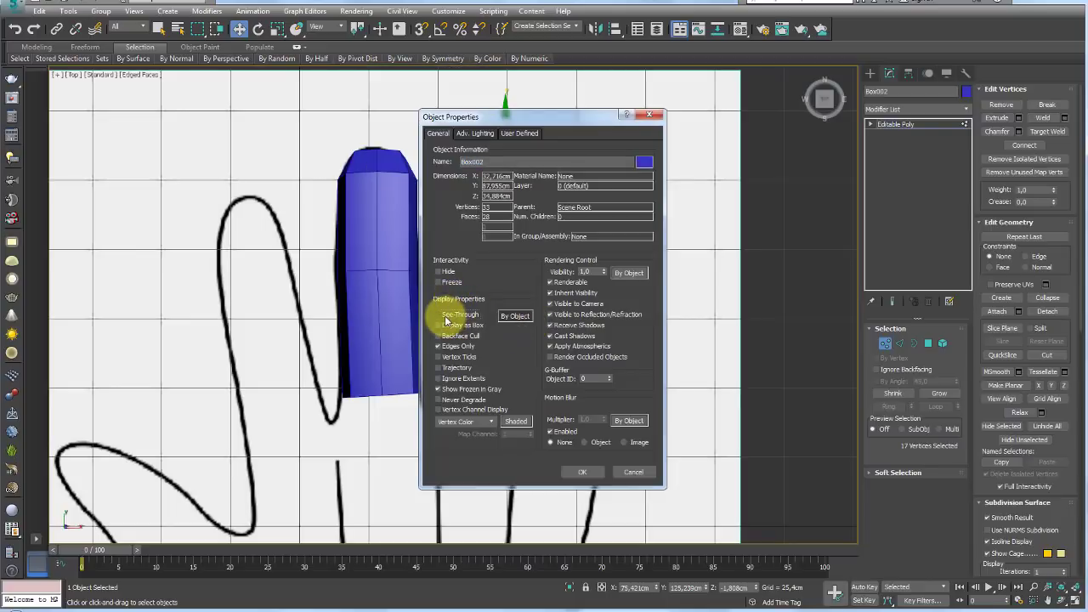
left_click(585, 470)
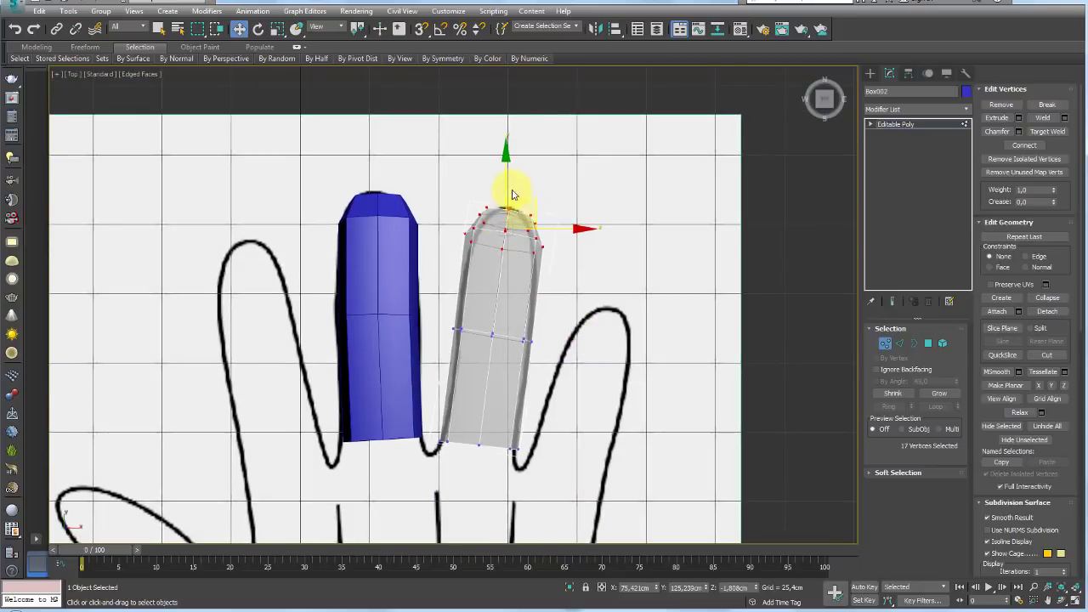
Raise the ring finger's tip vertices and middle vertex ring slightly to match the outline.
left_click_drag(531, 203, 532, 199)
key("r")
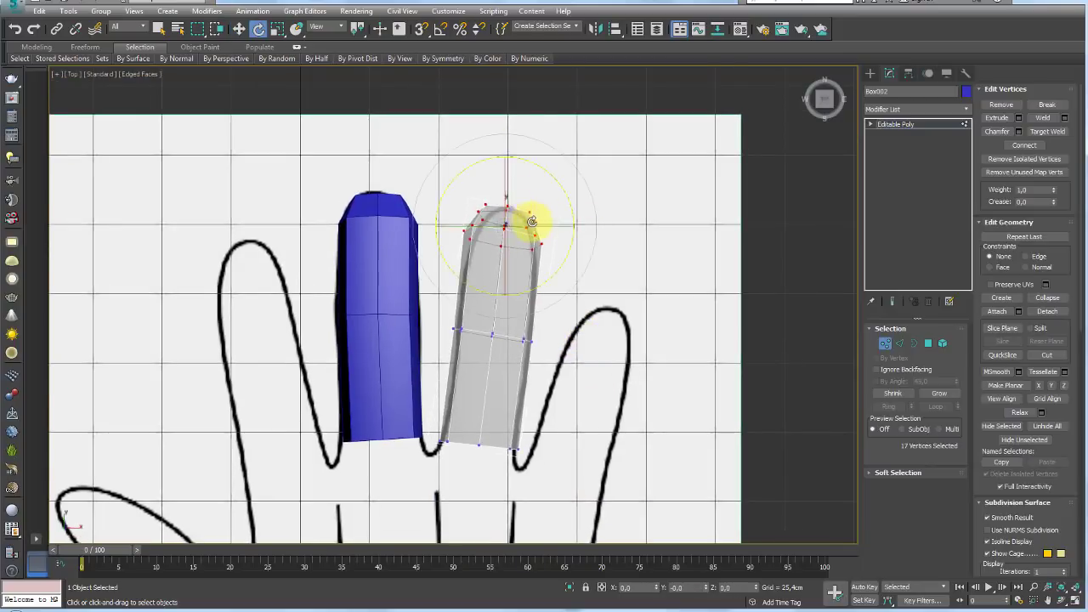
key("w")
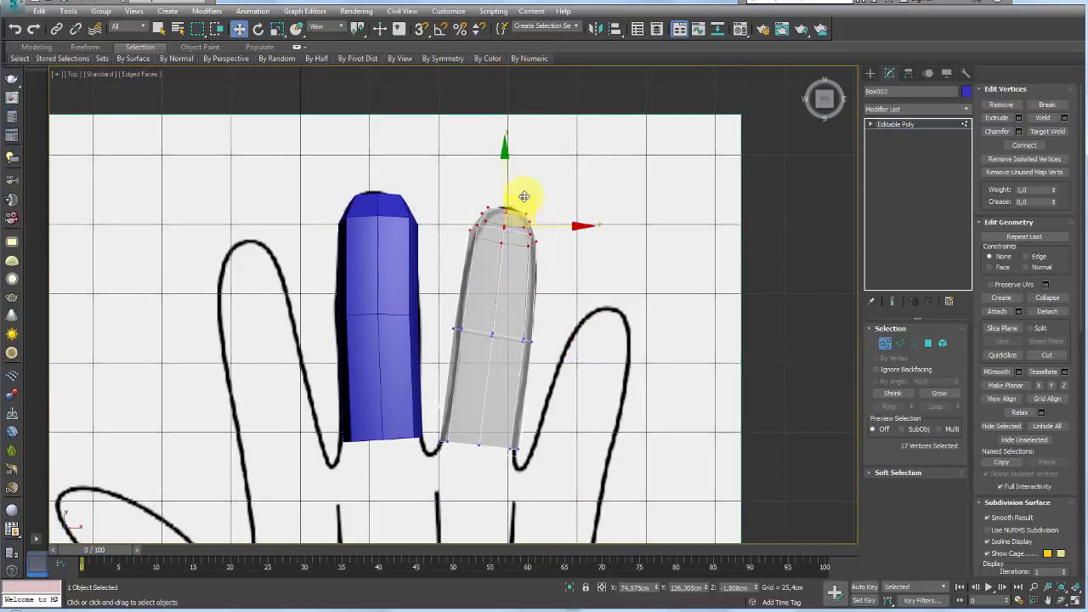
left_click_drag(431, 364, 432, 361)
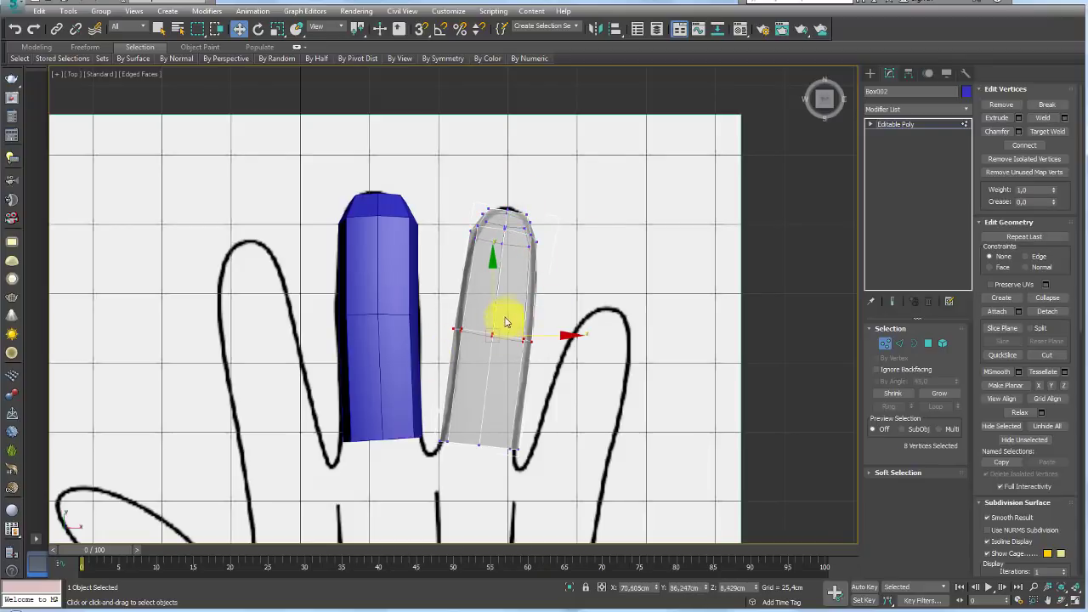
left_click_drag(519, 302, 518, 296)
Start a third finger copy, Box003, to the lower right with Clone Options set to Copy.
left_click(923, 125)
middle_click_drag(602, 271, 533, 224)
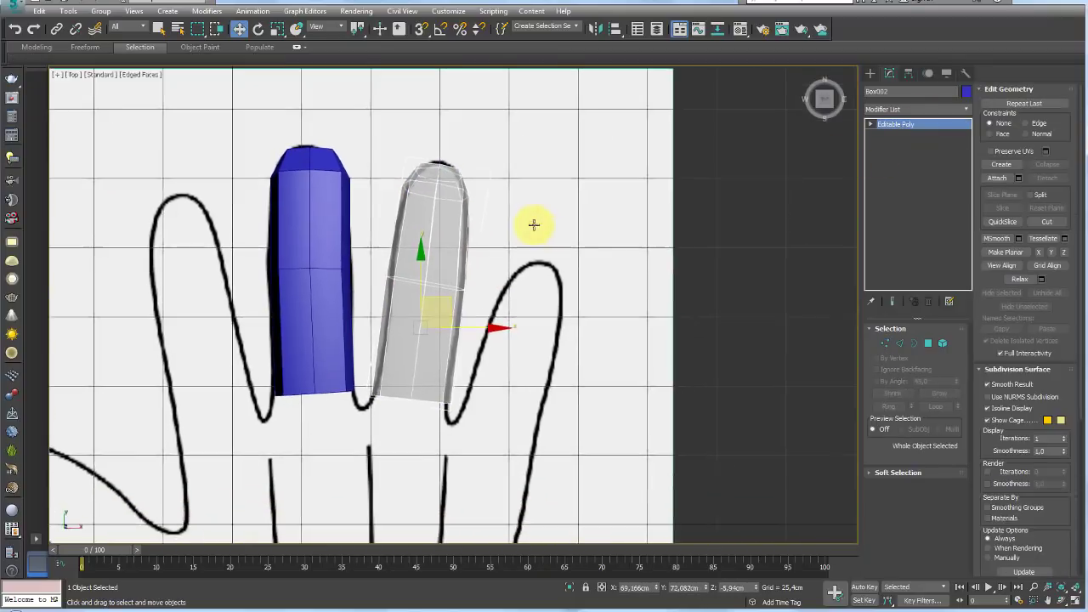
left_click_drag(446, 300, 519, 341, "shift")
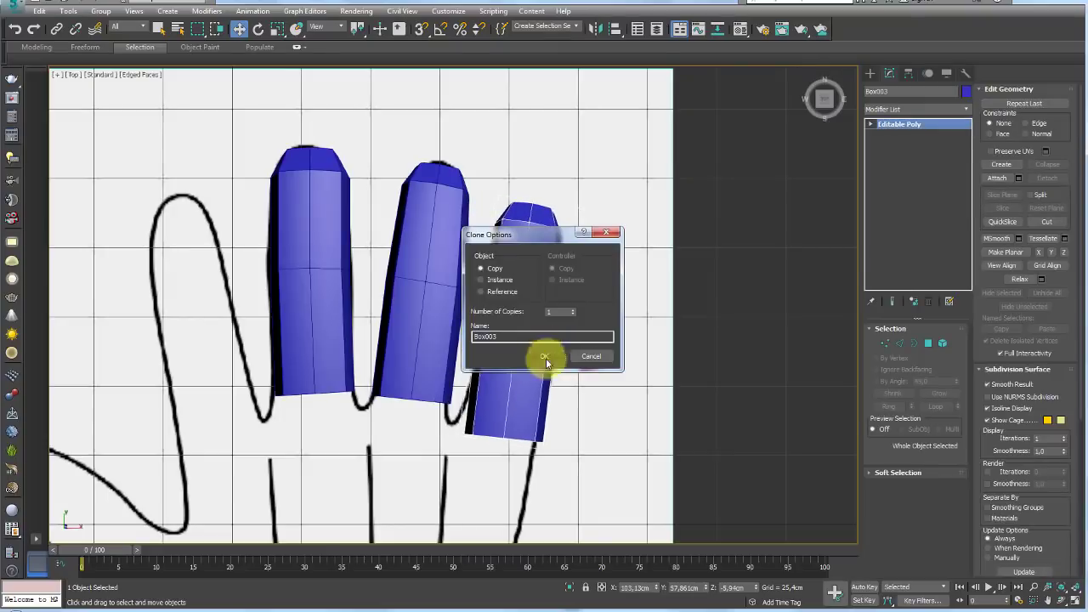
Confirm Box003 as a copy and tilt it clockwise onto the little finger outline.
left_click(550, 357)
key("e")
mouse_move(559, 311)
left_mouse_down()
mouse_move(572, 324)
mouse_move(553, 342)
mouse_move(539, 335)
left_mouse_up()
key("w")
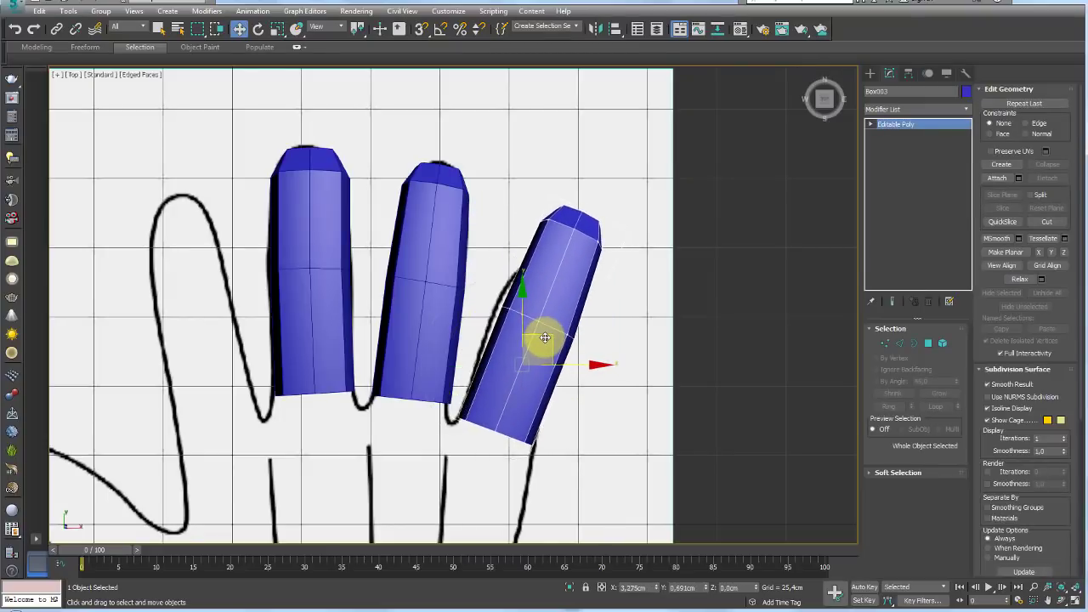
Make Box003 see-through and shift its tip vertices down-left to fit the outline.
left_click(884, 342)
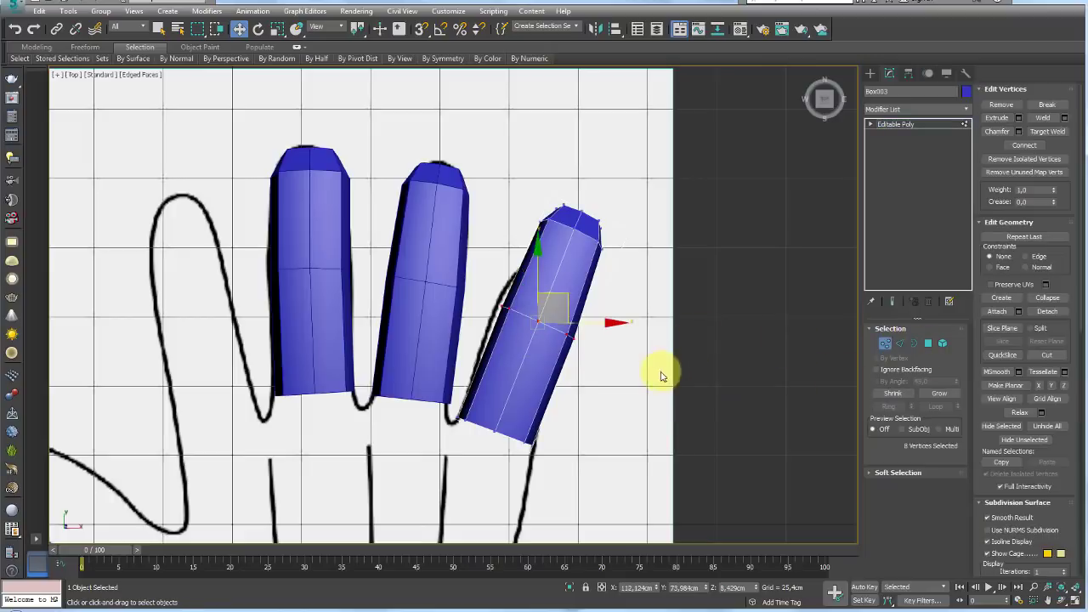
left_click_drag(500, 180, 495, 178, "ctrl")
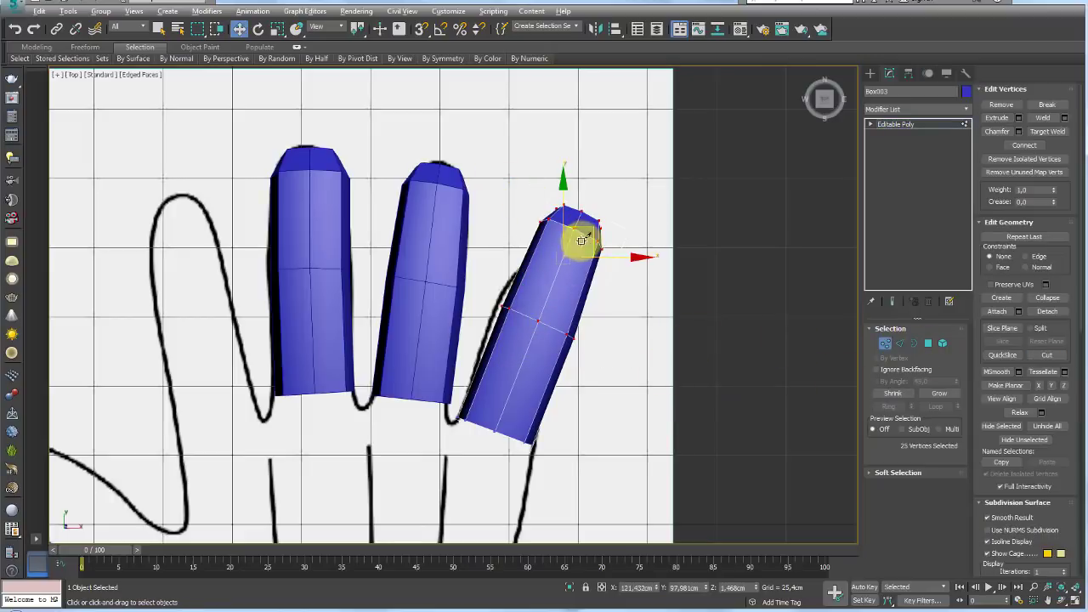
key("alt+x")
left_click_drag(591, 227, 576, 260)
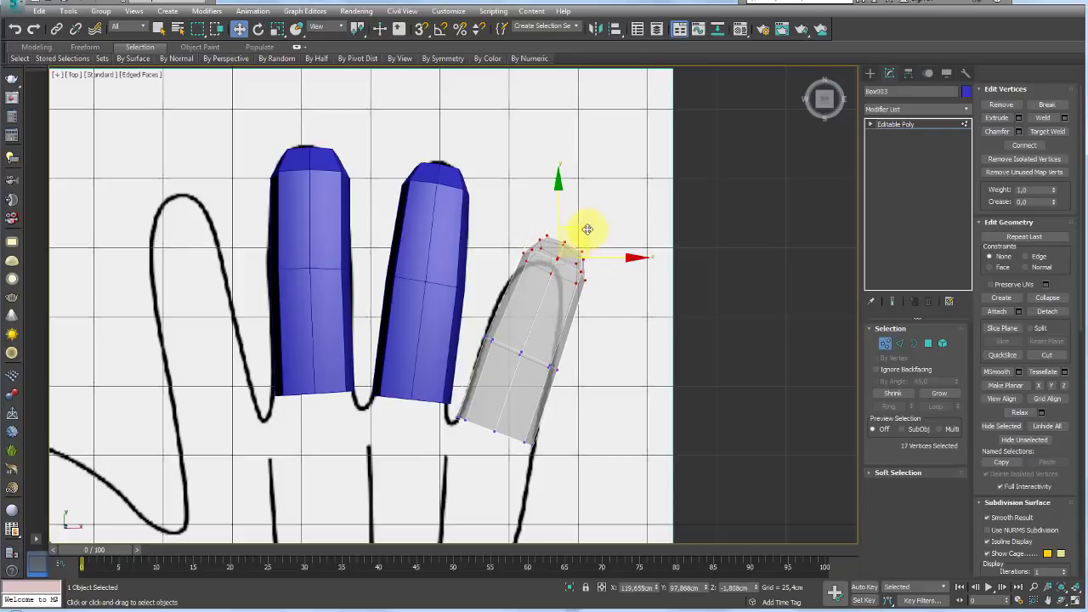
key("ctrl+z")
key("ctrl+z")
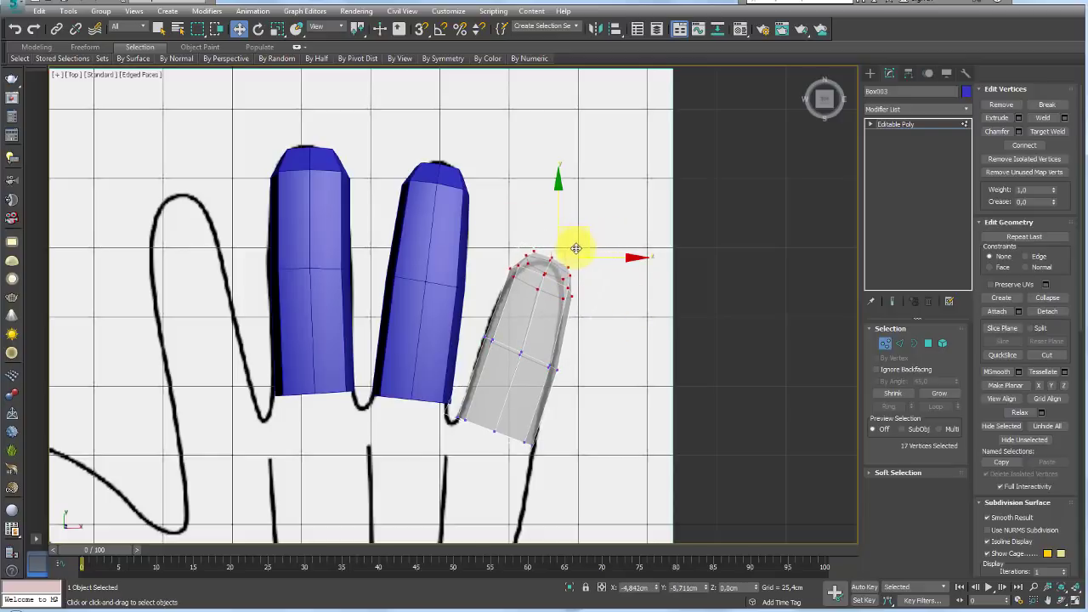
key("e")
key("w")
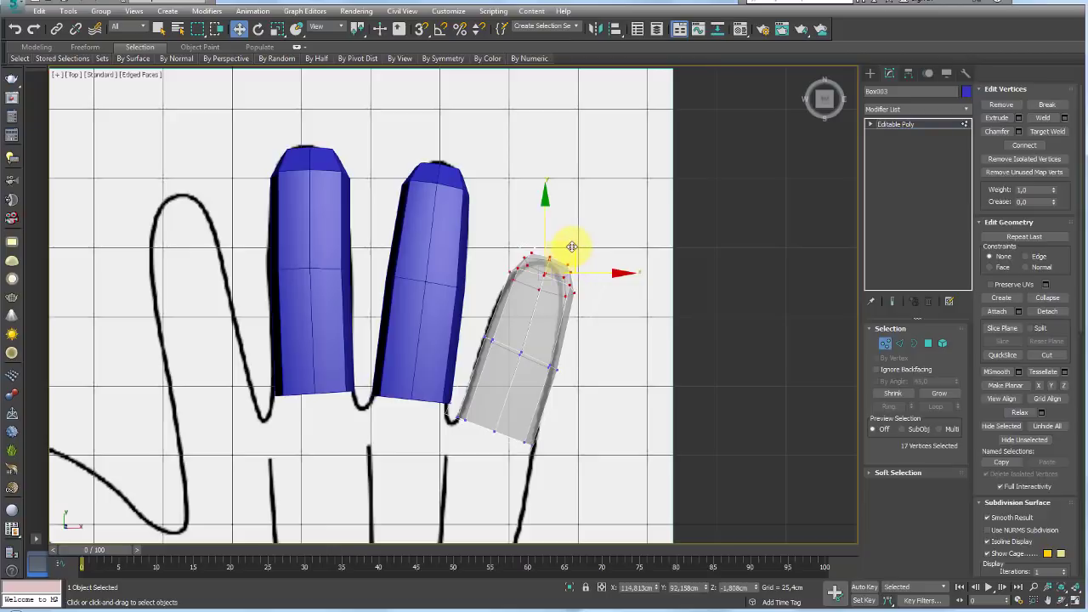
middle_click_drag(566, 245, 595, 226)
left_click(898, 124)
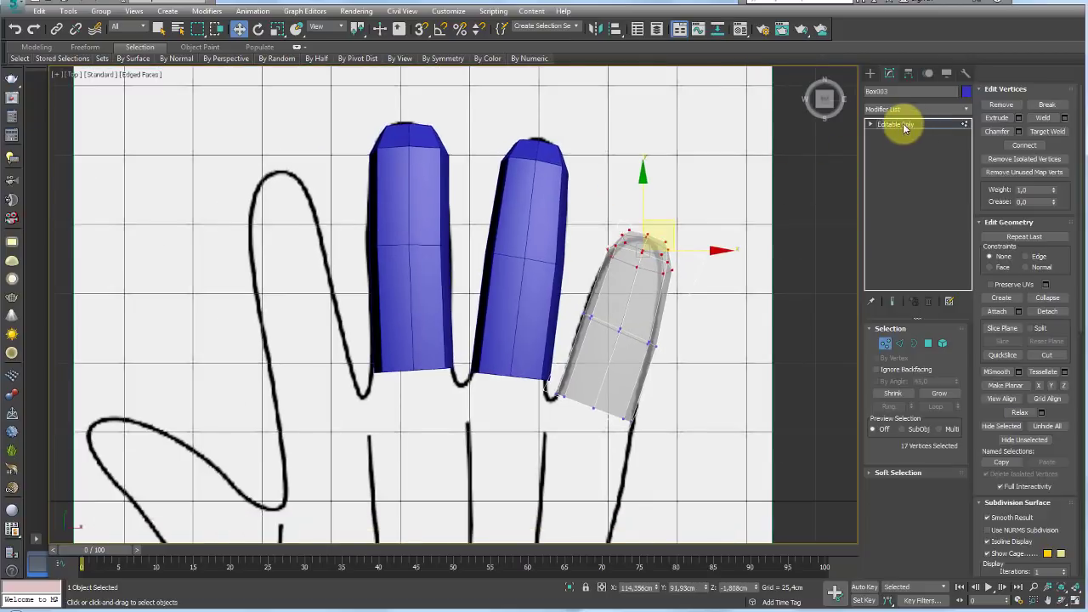
Copy the middle finger as Box004 and tilt it along the index-finger outline.
left_click(408, 221)
left_click_drag(437, 270, 323, 313, "shift")
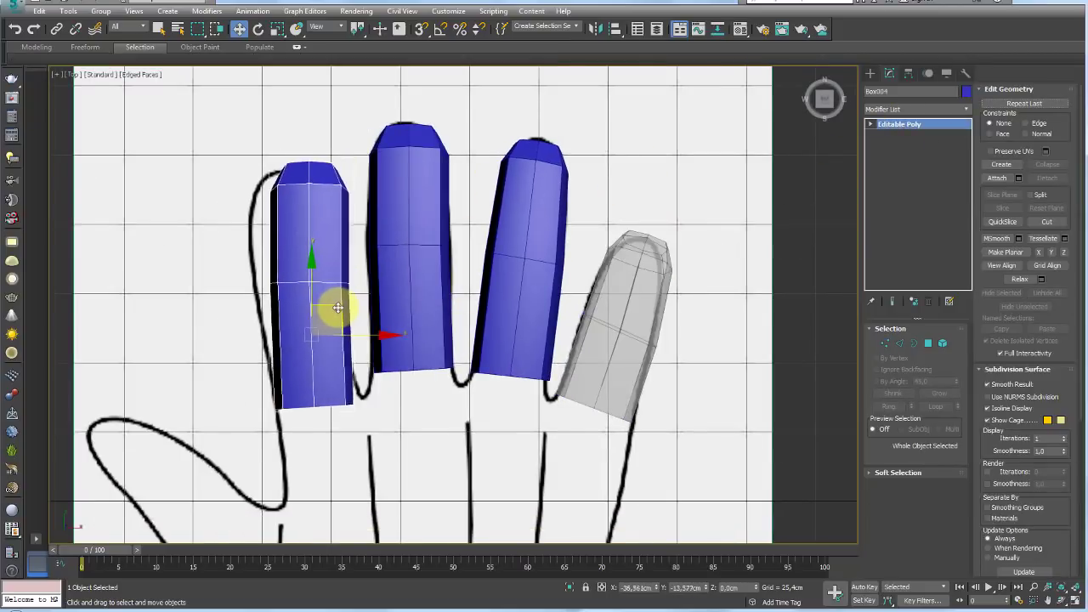
left_click(544, 356)
scroll(428, 283, "up", 3)
key("e")
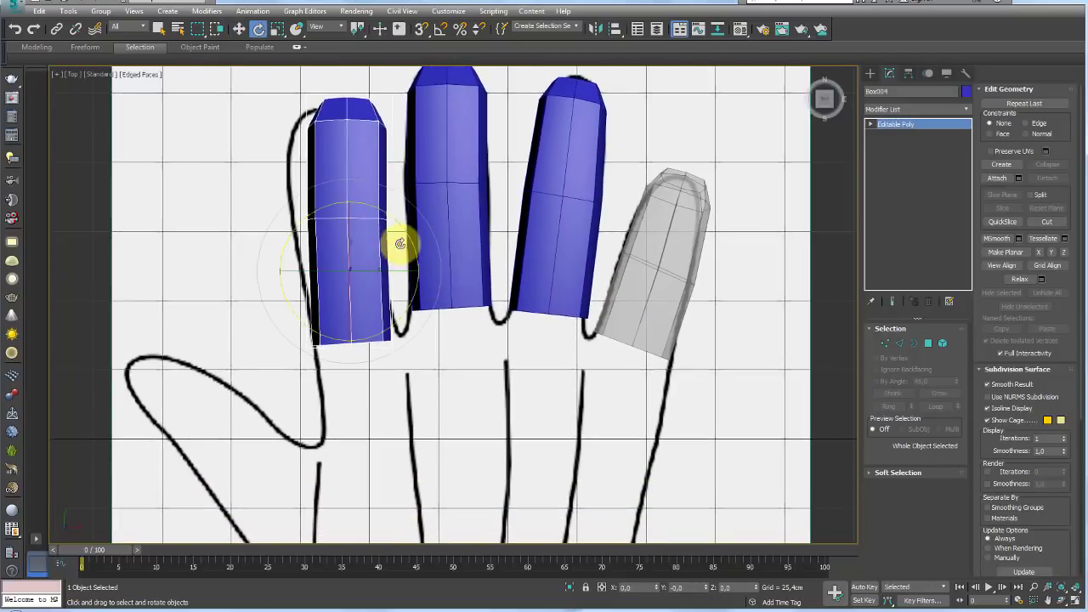
mouse_move(400, 243)
left_mouse_down()
mouse_move(406, 223)
mouse_move(355, 253)
left_mouse_up()
key("w")
Shift Box004's middle vertex ring onto the outline and adjust its tip vertices.
left_click(885, 342)
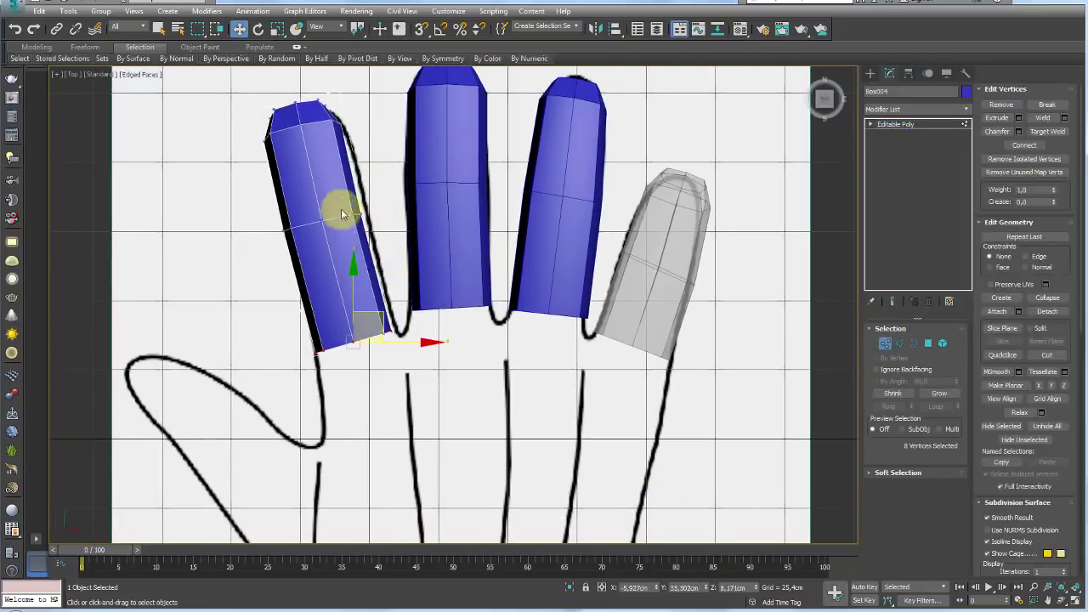
mouse_move(286, 250)
left_mouse_down()
mouse_move(370, 204)
mouse_move(352, 198)
left_mouse_up()
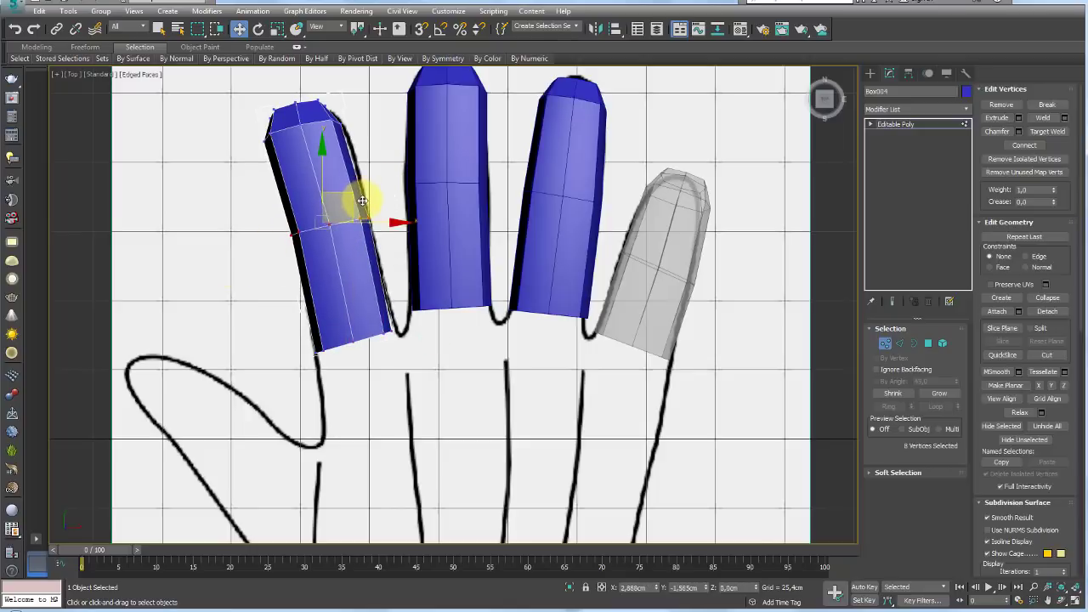
left_click_drag(340, 136, 232, 93)
mouse_move(281, 119)
left_mouse_down()
mouse_move(325, 126)
mouse_move(344, 103)
left_mouse_up()
key("e")
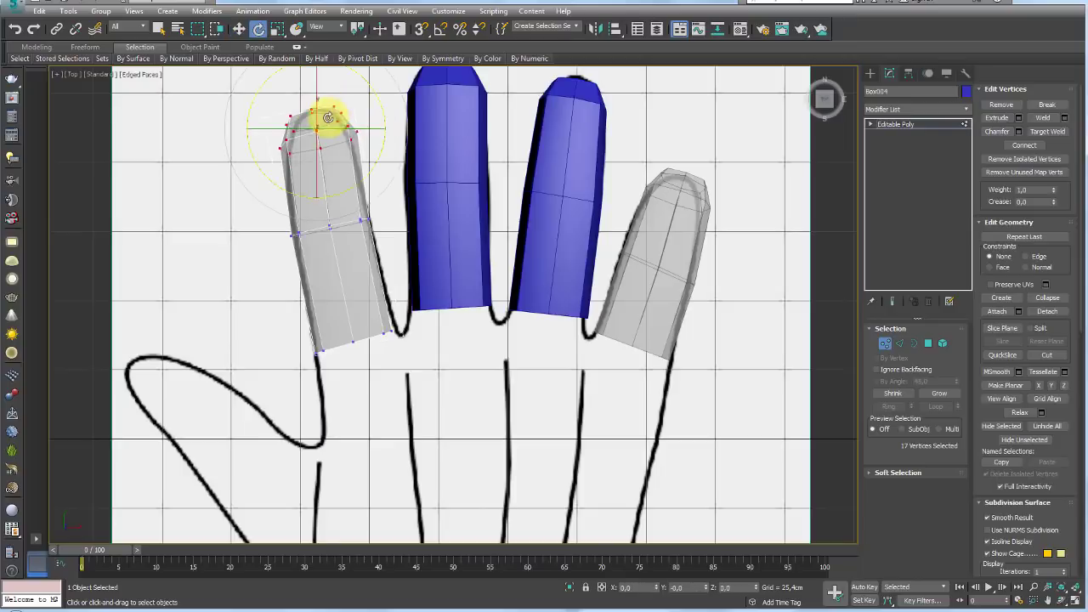
key("r")
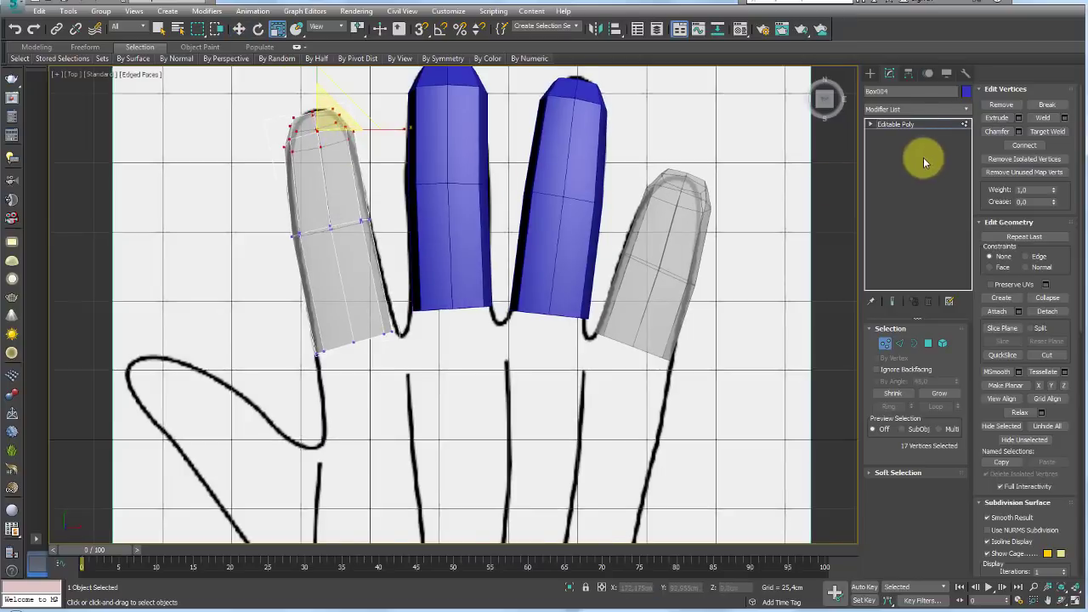
left_click(905, 125)
Review the little finger and Box004 vertices, trying and undoing a bottom-corner vertex move.
left_click(671, 255)
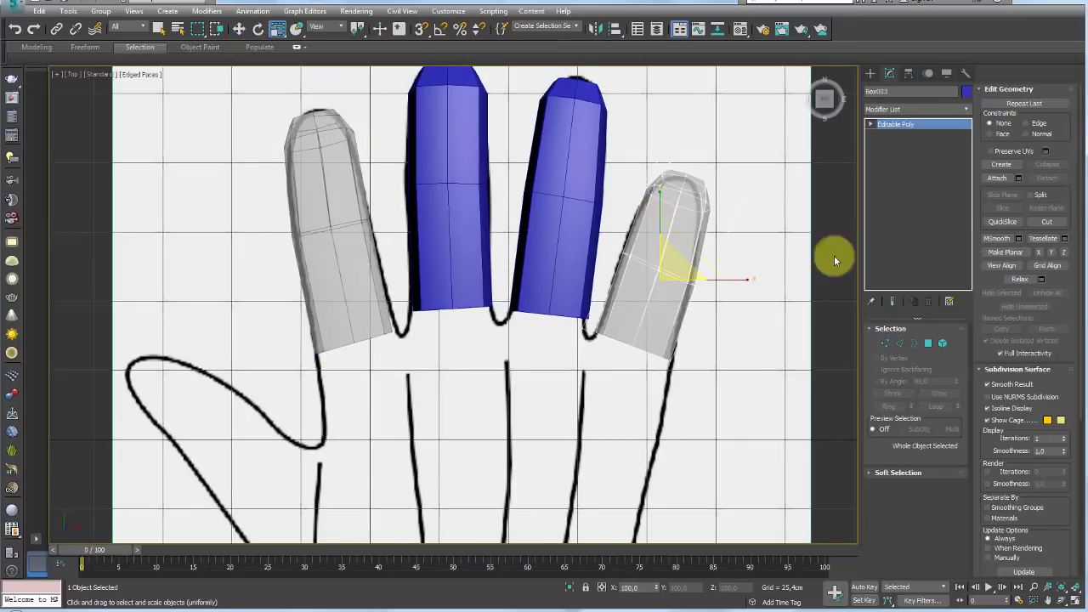
left_click(886, 343)
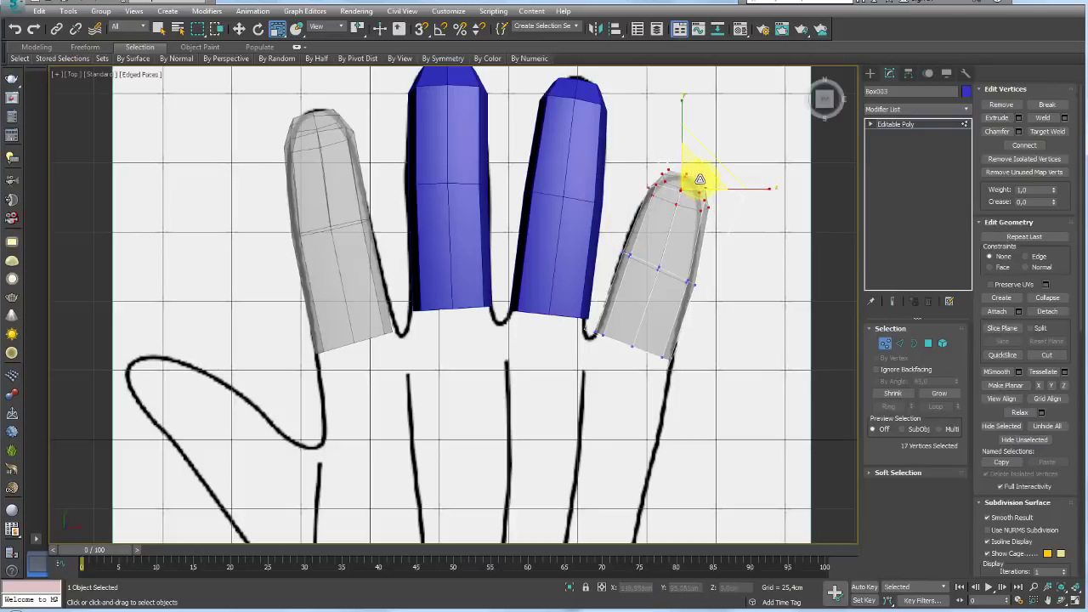
left_click(914, 124)
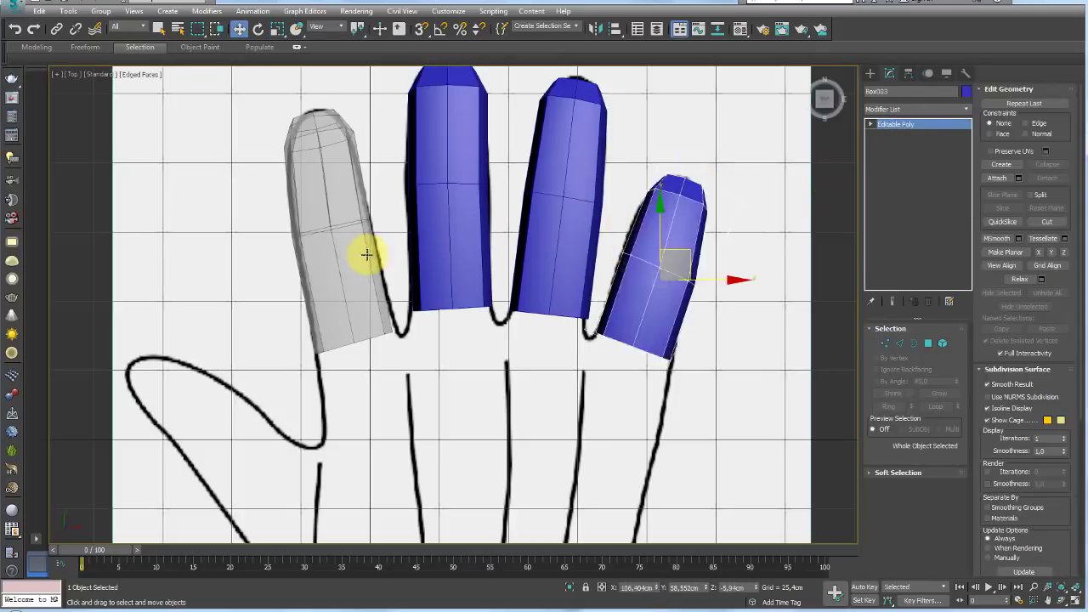
left_click(341, 262)
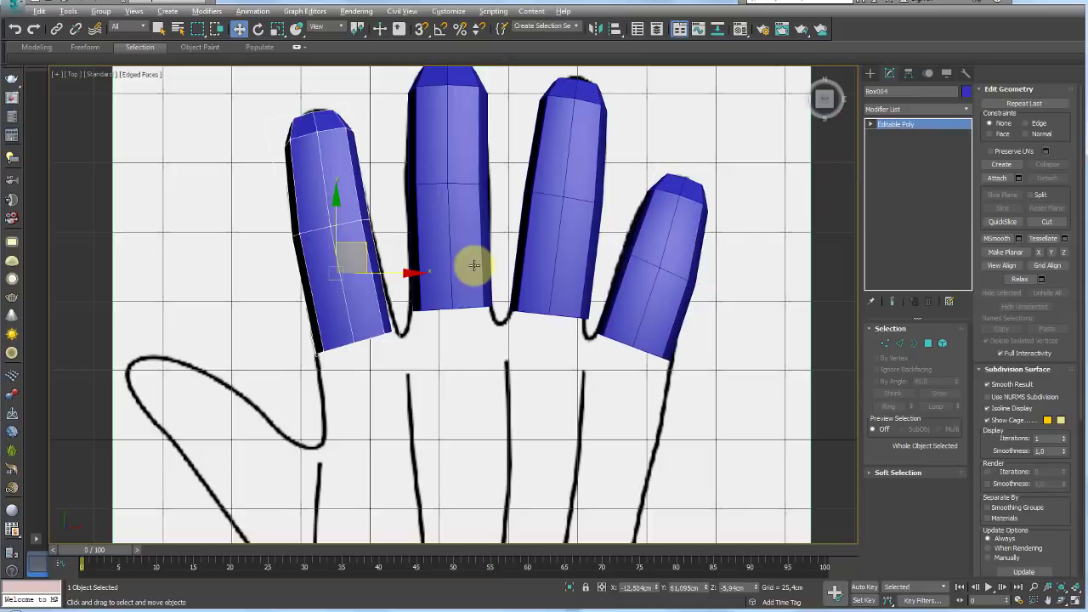
left_click(885, 342)
scroll(423, 339, "up", 3)
left_click_drag(350, 301, 319, 316)
key("ctrl+z")
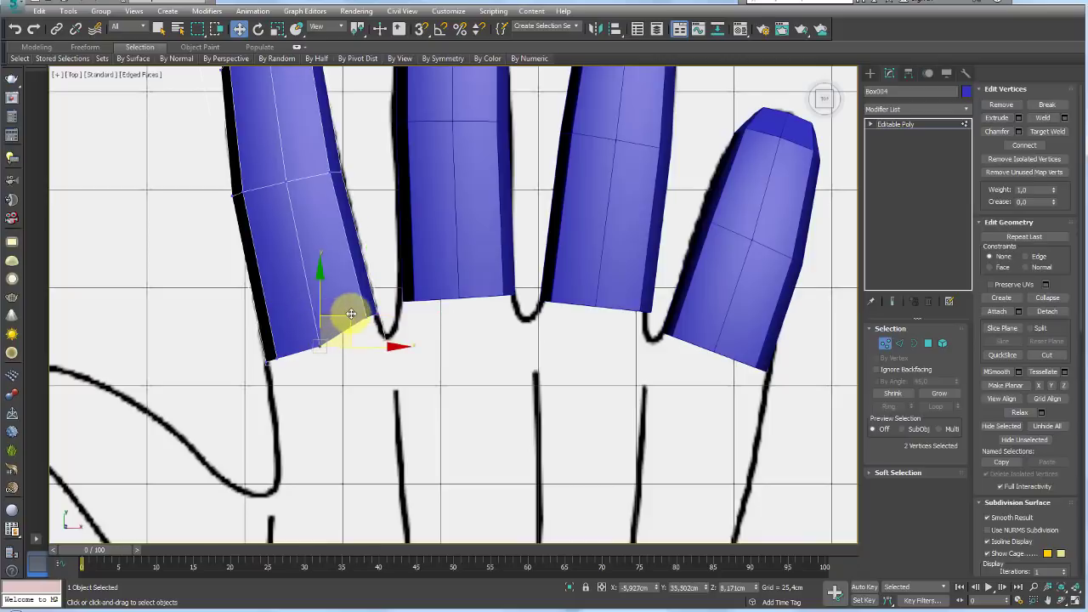
left_click(903, 126)
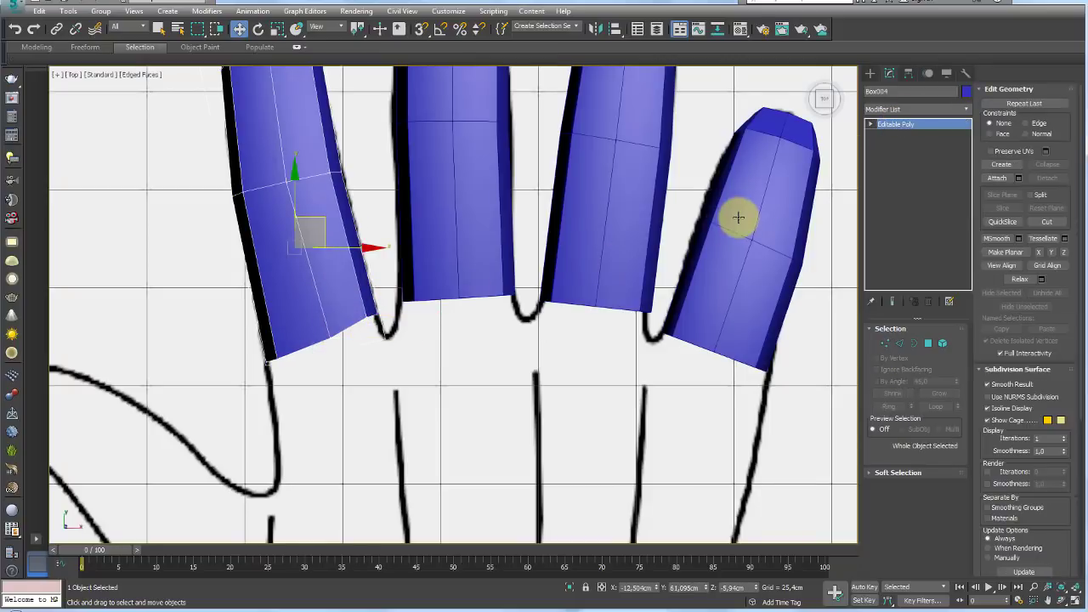
In Perspective view, rotate the end finger box to follow the arch of the hand.
key("p")
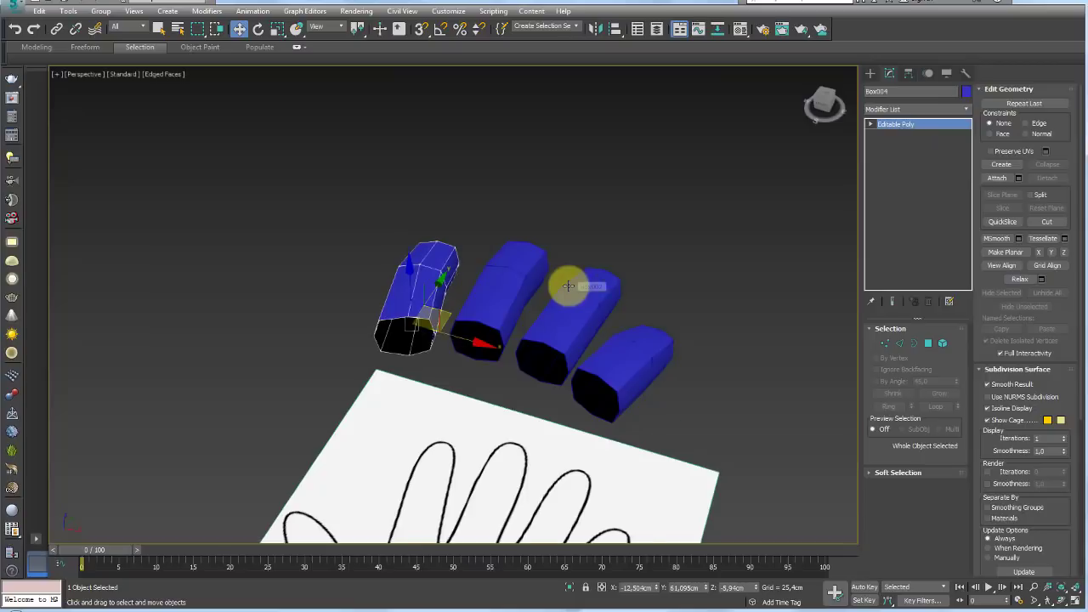
mouse_move(566, 284)
middle_mouse_down("alt")
mouse_move(590, 364)
mouse_move(462, 400)
mouse_move(359, 301)
mouse_move(507, 268)
mouse_move(462, 292)
mouse_move(486, 326)
mouse_move(564, 279)
mouse_move(528, 286)
middle_mouse_up("alt")
scroll(462, 292, "up", 3)
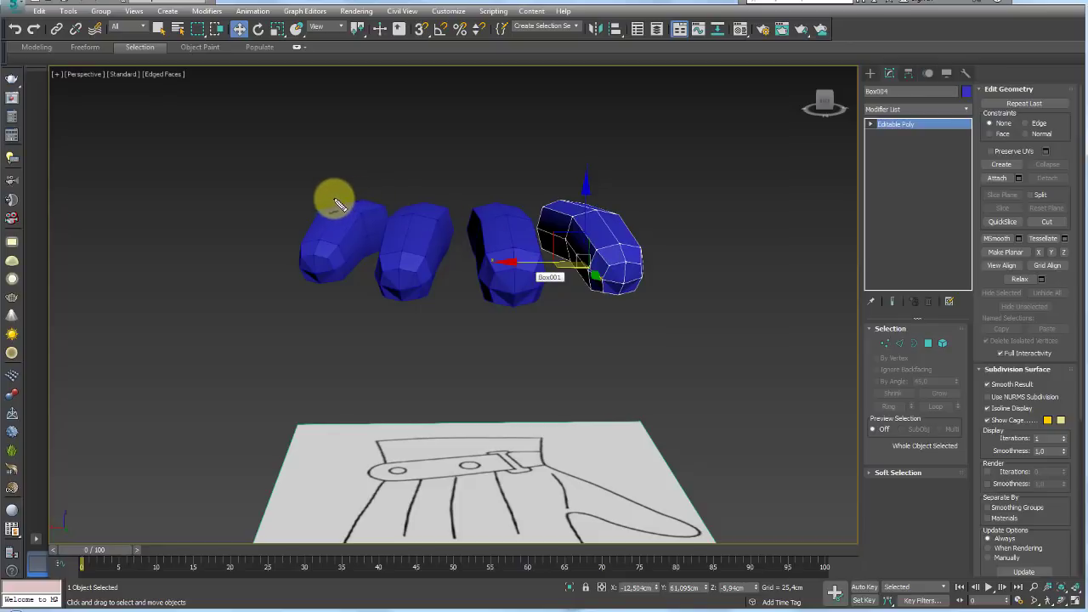
mouse_move(333, 199)
left_mouse_down()
mouse_move(478, 176)
mouse_move(595, 207)
left_mouse_up()
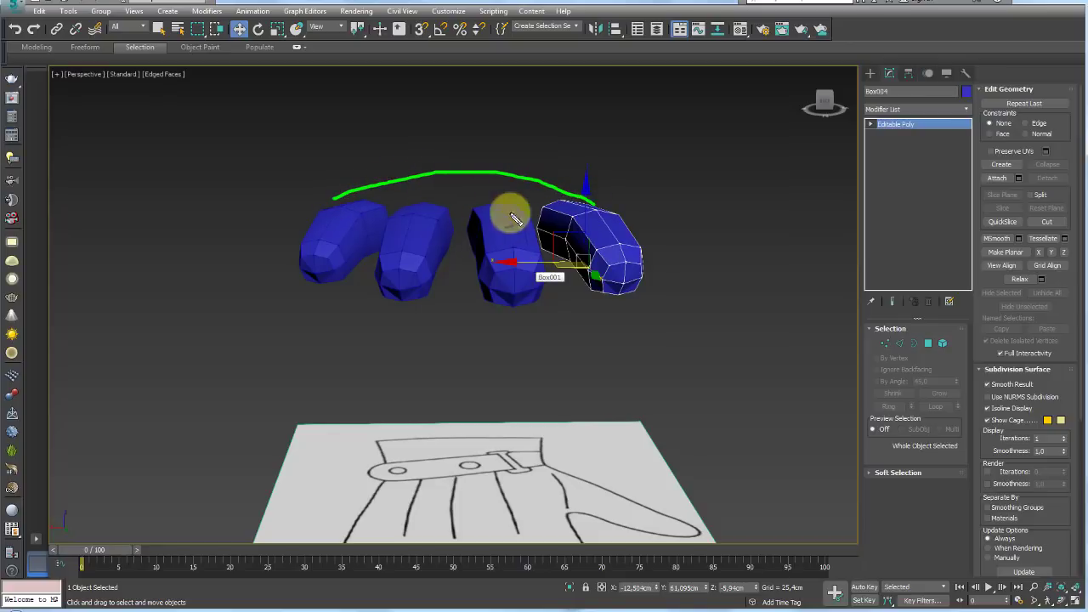
left_click_drag(359, 196, 667, 202)
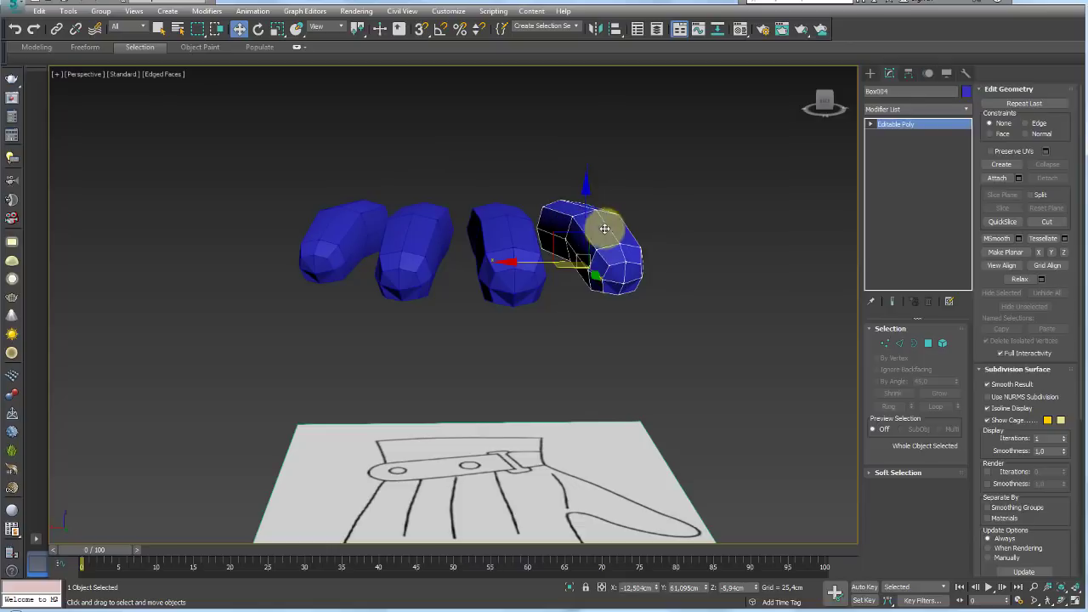
middle_click_drag(648, 247, 621, 238, "alt")
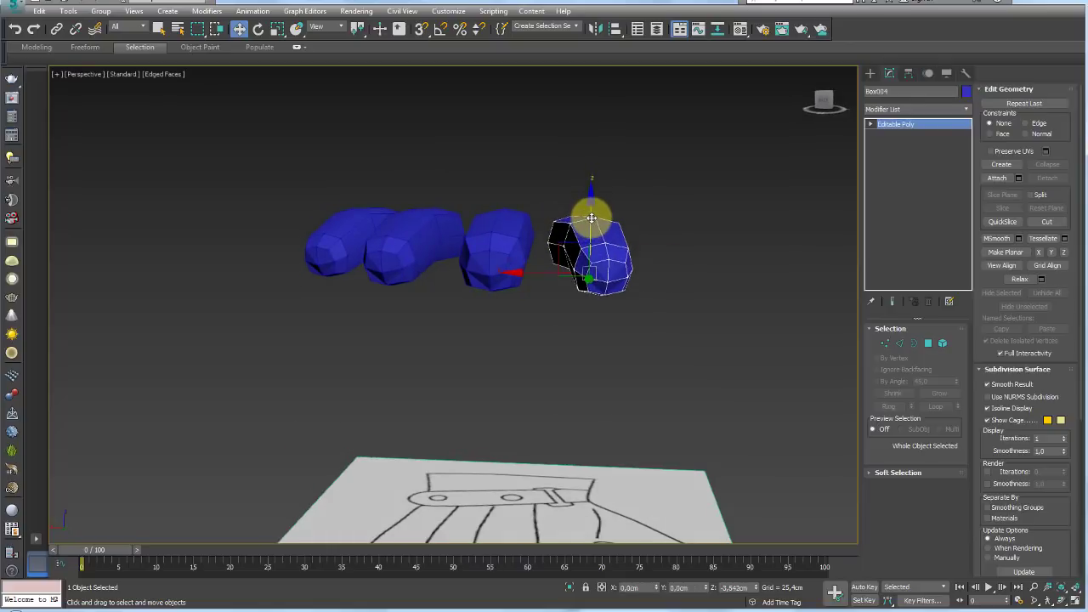
key("e")
left_click_drag(612, 209, 619, 212)
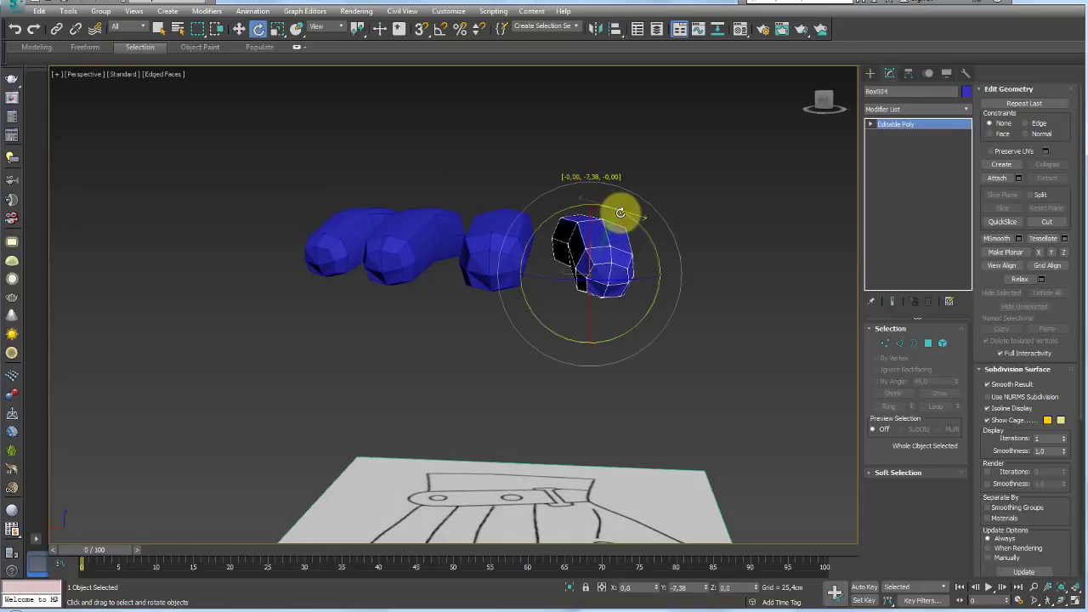
key("w")
Rotate and lower the two outer finger boxes, then rotate the little finger in Top view.
middle_click_drag(564, 245, 359, 229, "alt")
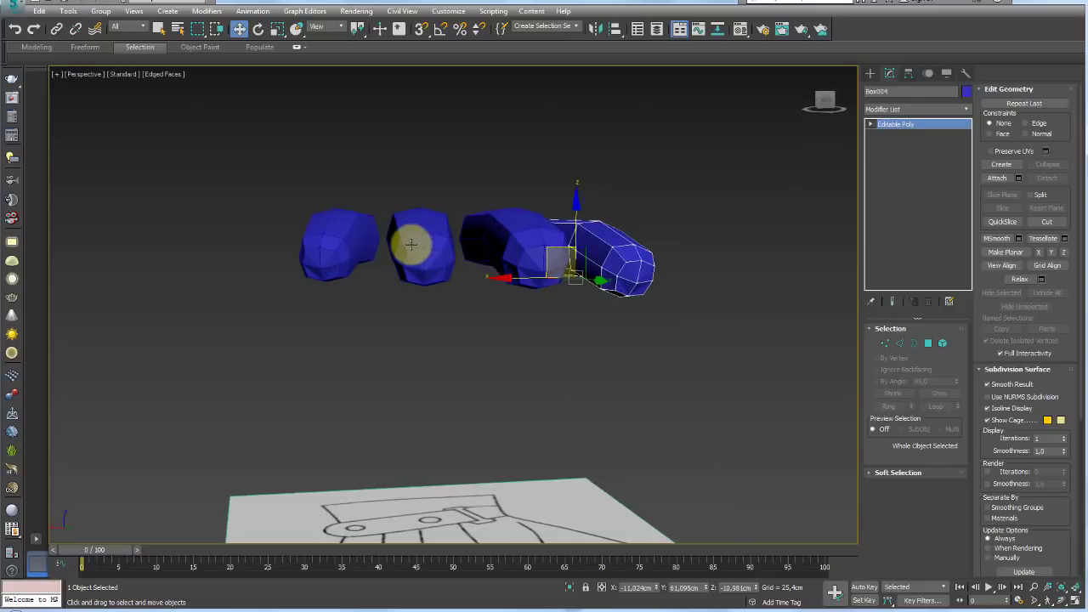
left_click(359, 229, "ctrl")
key("e")
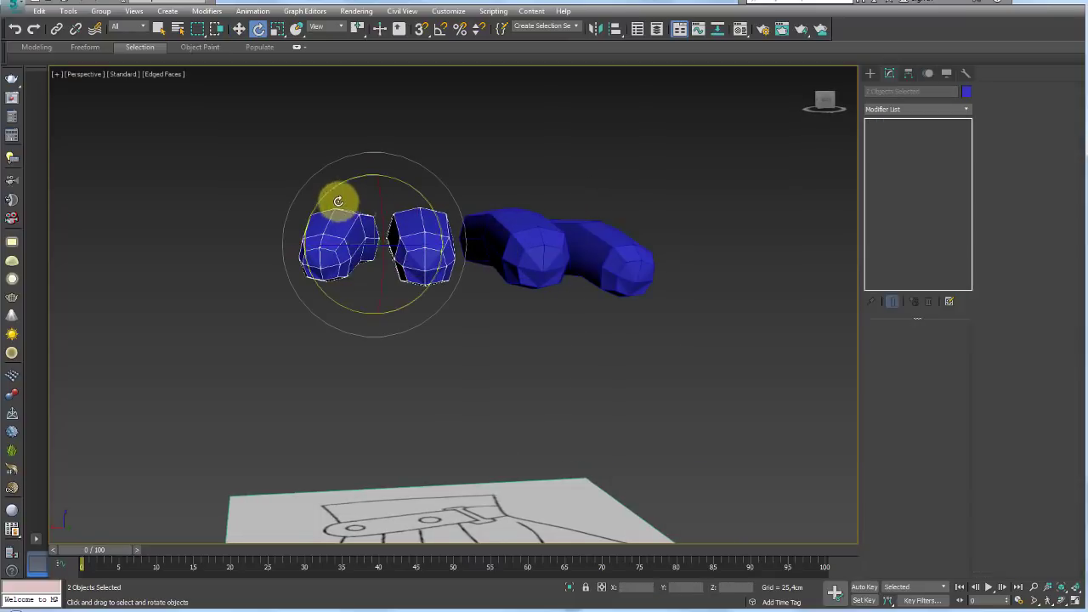
left_click_drag(336, 186, 374, 205)
key("w")
left_click(333, 228)
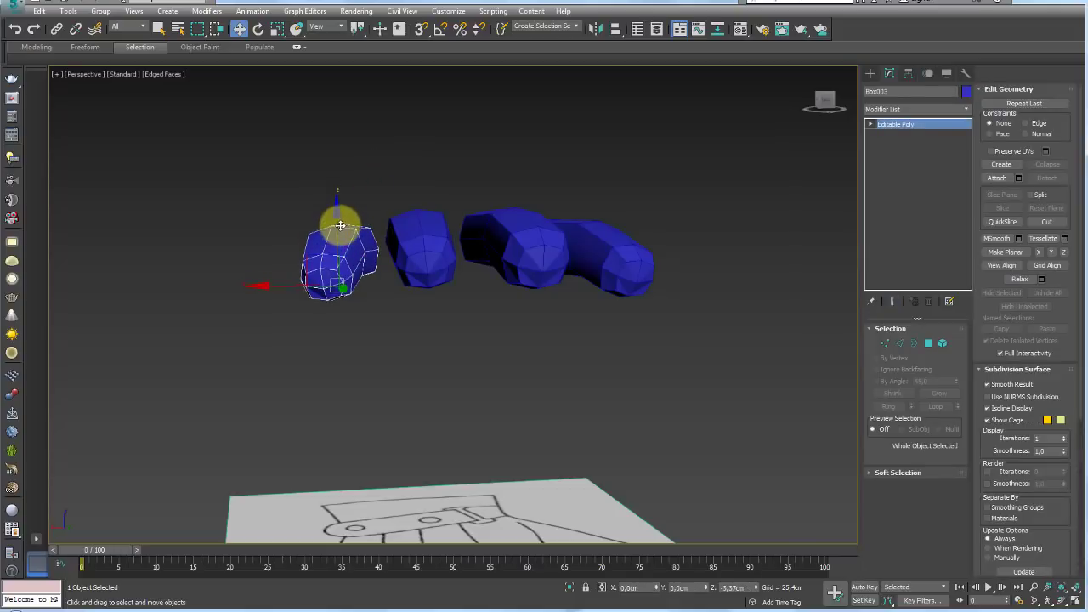
key("e")
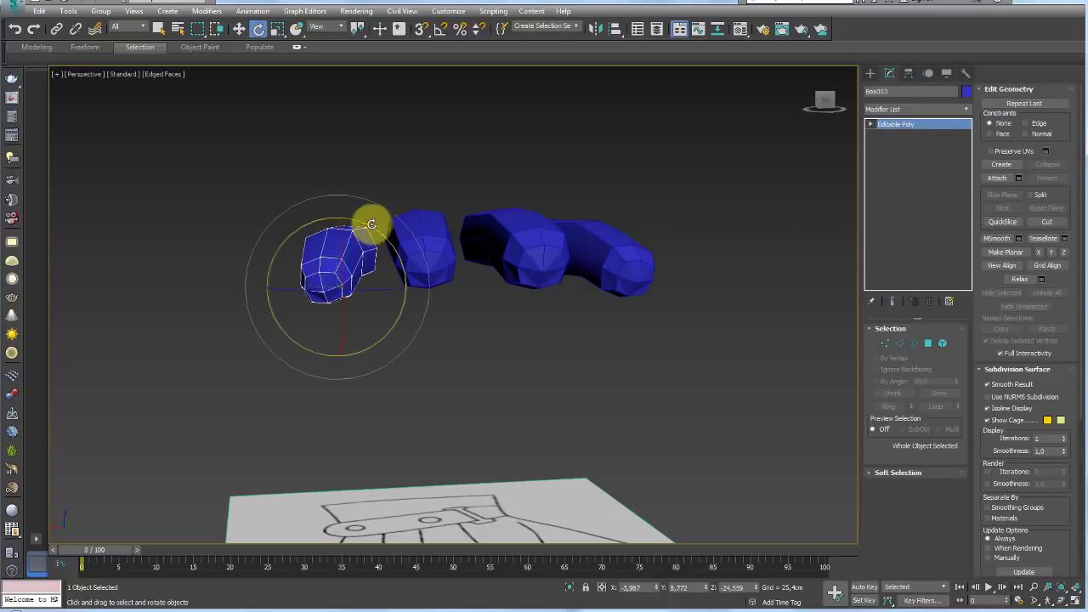
mouse_move(371, 226)
middle_mouse_down("alt")
mouse_move(541, 284)
mouse_move(559, 325)
middle_mouse_up("alt")
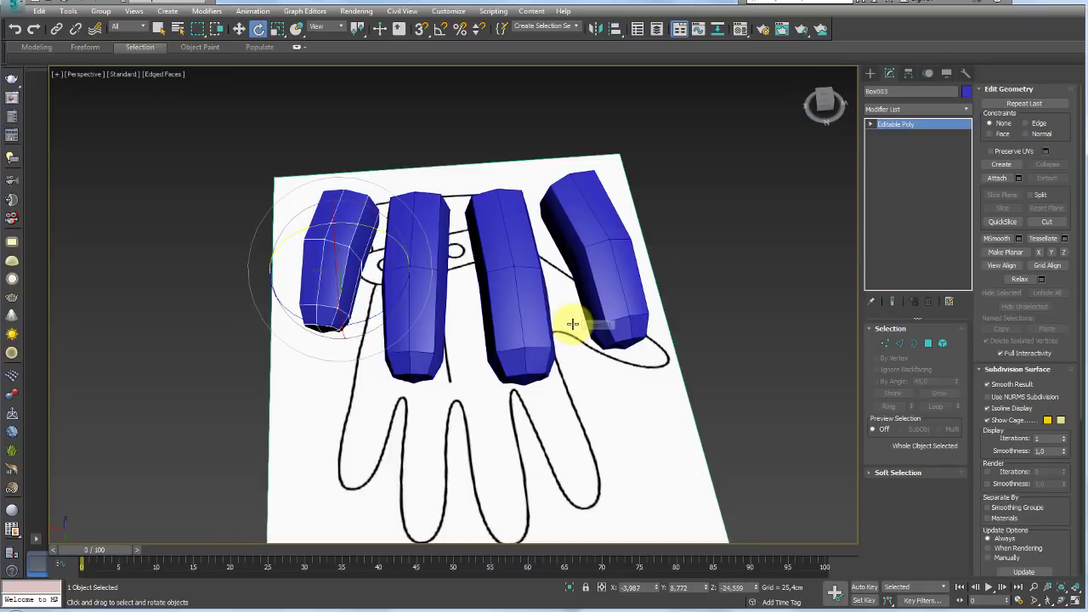
key("t")
scroll(571, 272, "down", 3)
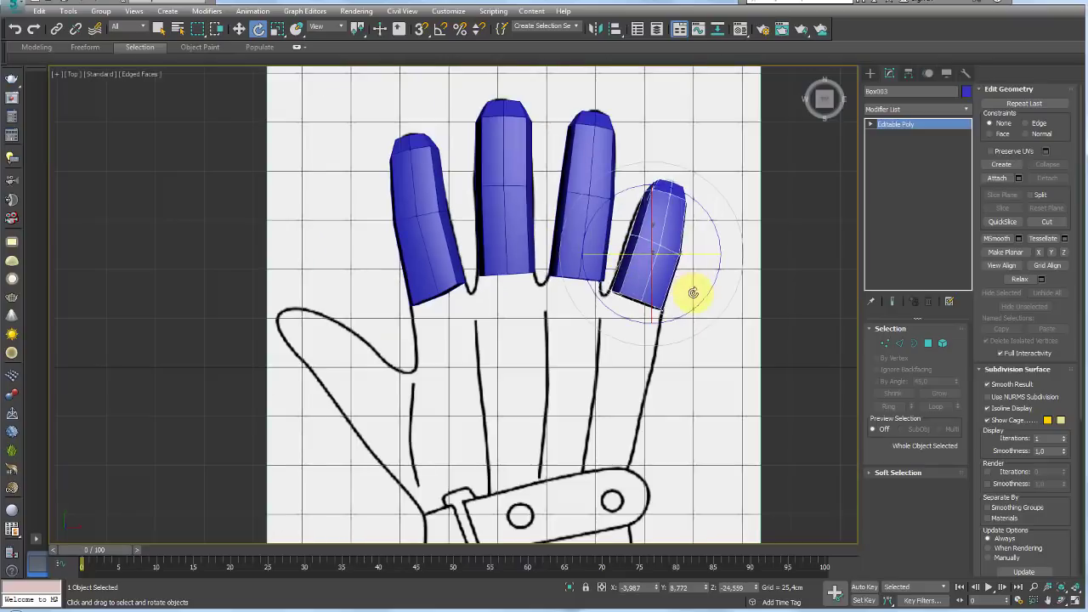
left_click_drag(682, 254, 681, 255)
key("w")
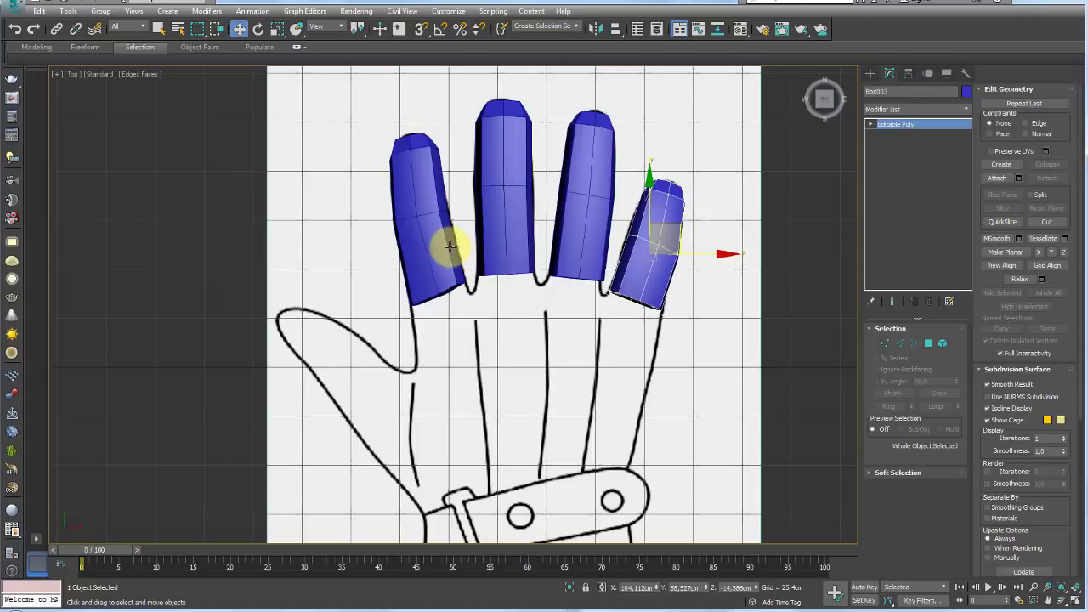
Copy the little finger box as Box005 onto the thumb outline in Top view.
key("p")
mouse_move(474, 243)
middle_mouse_down("alt")
mouse_move(644, 304)
mouse_move(558, 274)
mouse_move(623, 246)
mouse_move(614, 244)
middle_mouse_up("alt")
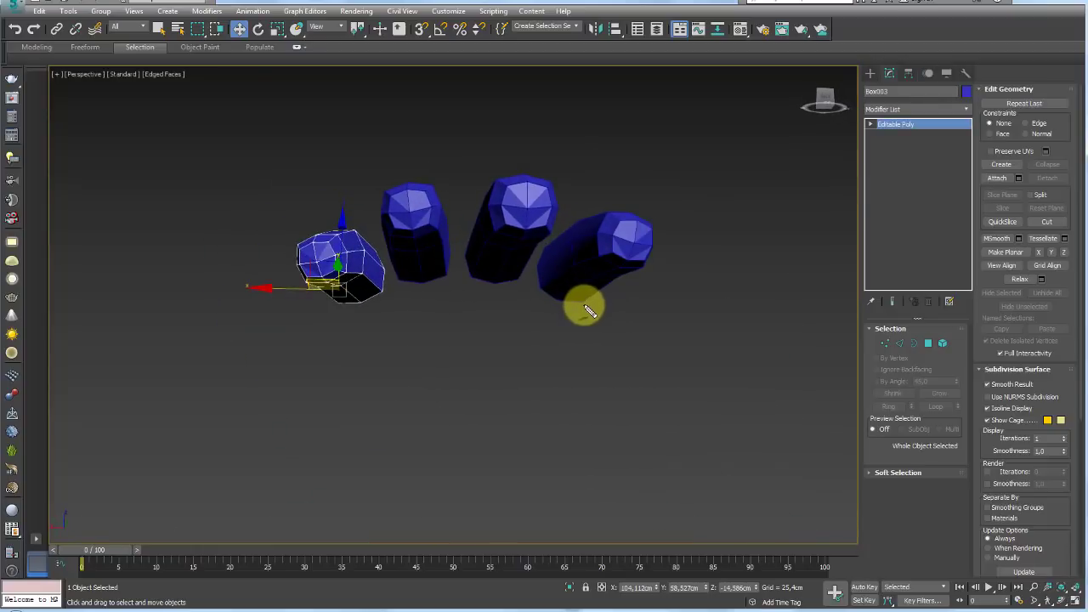
left_click_drag(585, 305, 335, 317)
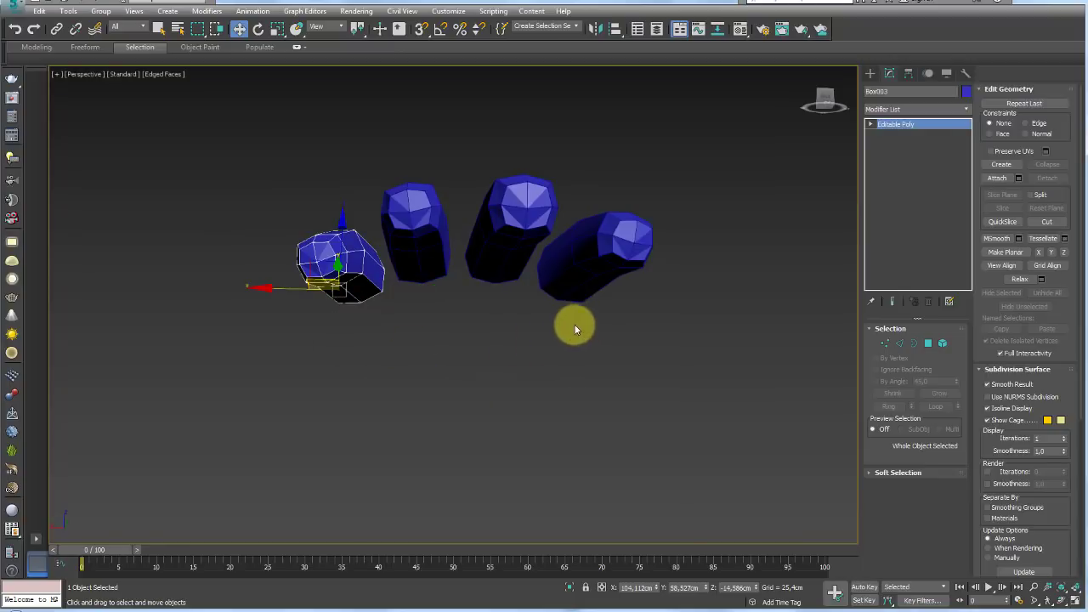
mouse_move(574, 323)
middle_mouse_down("alt")
mouse_move(638, 323)
mouse_move(622, 359)
middle_mouse_up("alt")
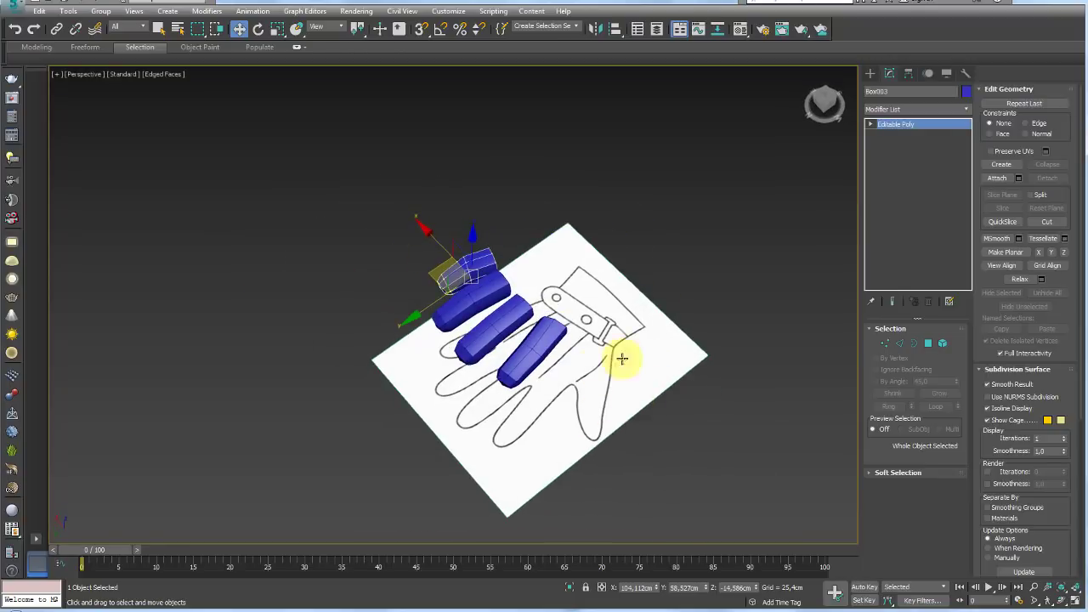
scroll(621, 358, "up", 4)
left_click(444, 286)
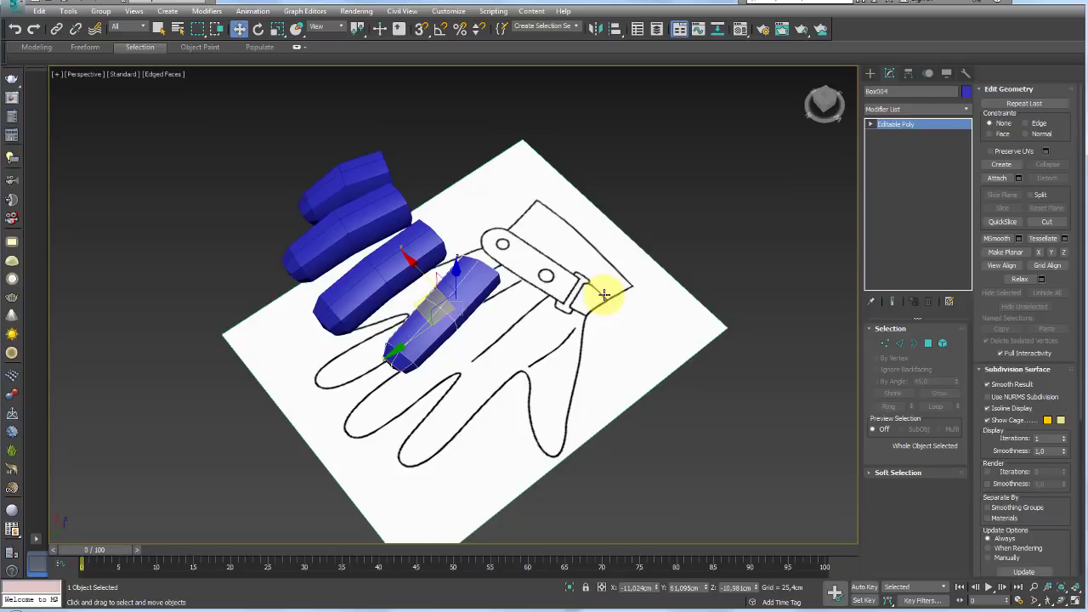
middle_click_drag(559, 323, 470, 241, "alt")
left_click(360, 147)
mouse_move(361, 147)
middle_mouse_down("alt")
mouse_move(420, 178)
mouse_move(323, 170)
mouse_move(377, 182)
middle_mouse_up("alt")
key("t")
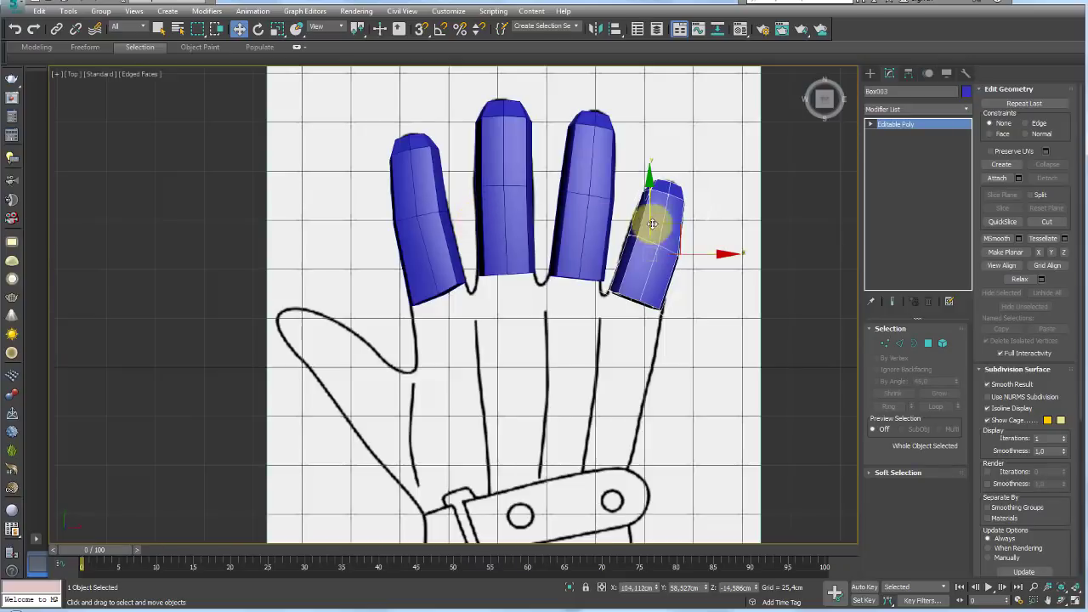
mouse_move(653, 224)
left_mouse_down("shift")
mouse_move(363, 350)
mouse_move(346, 295)
mouse_move(363, 360)
mouse_move(415, 317)
left_mouse_up("shift")
left_click(539, 357)
key("e")
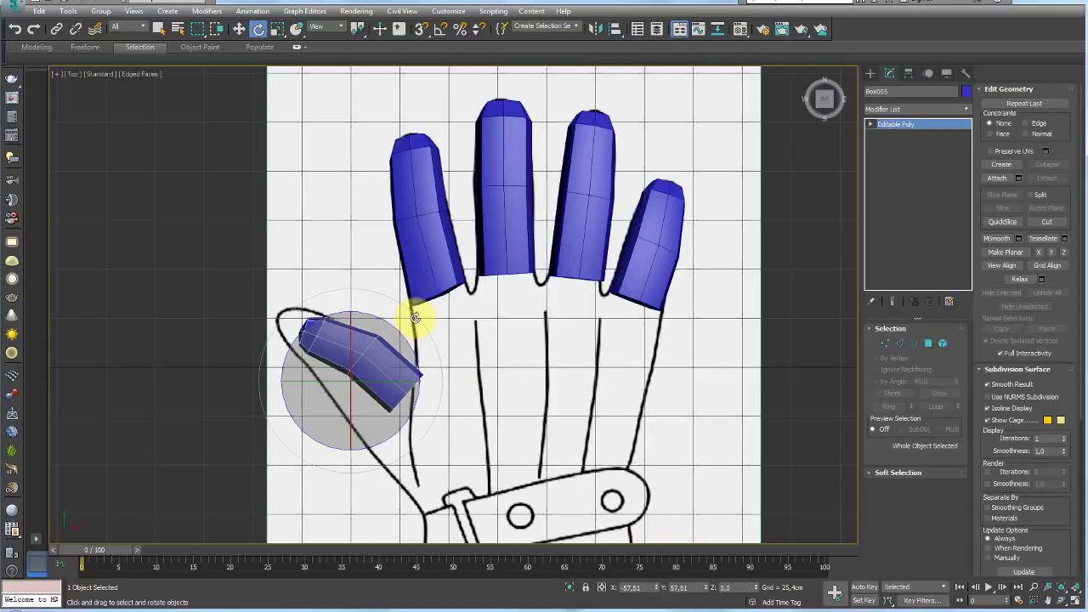
Undo Box005's last tilt and nudge it up-left over the thumb drawing.
key("ctrl+z")
key("w")
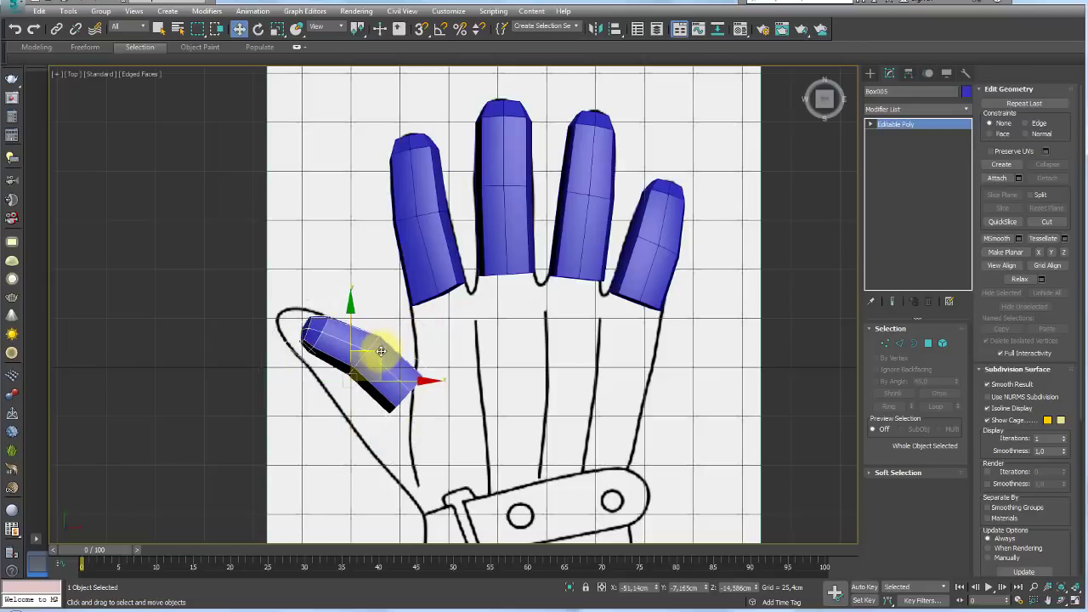
mouse_move(381, 351)
left_mouse_down()
mouse_move(352, 352)
mouse_move(368, 320)
left_mouse_up()
key("e")
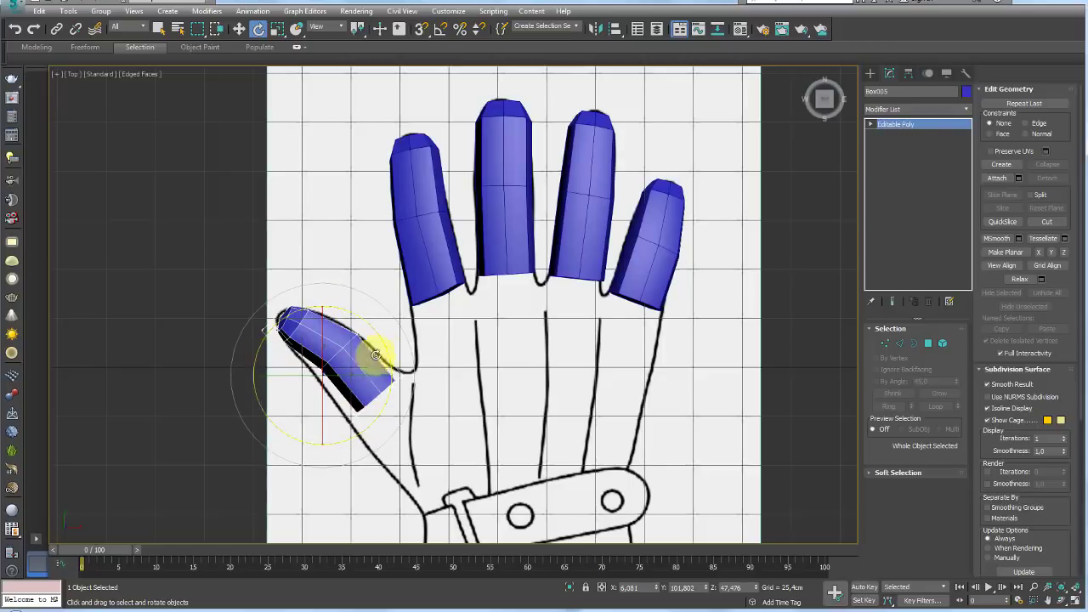
middle_click_drag(375, 353, 476, 315)
scroll(495, 328, "up", 2)
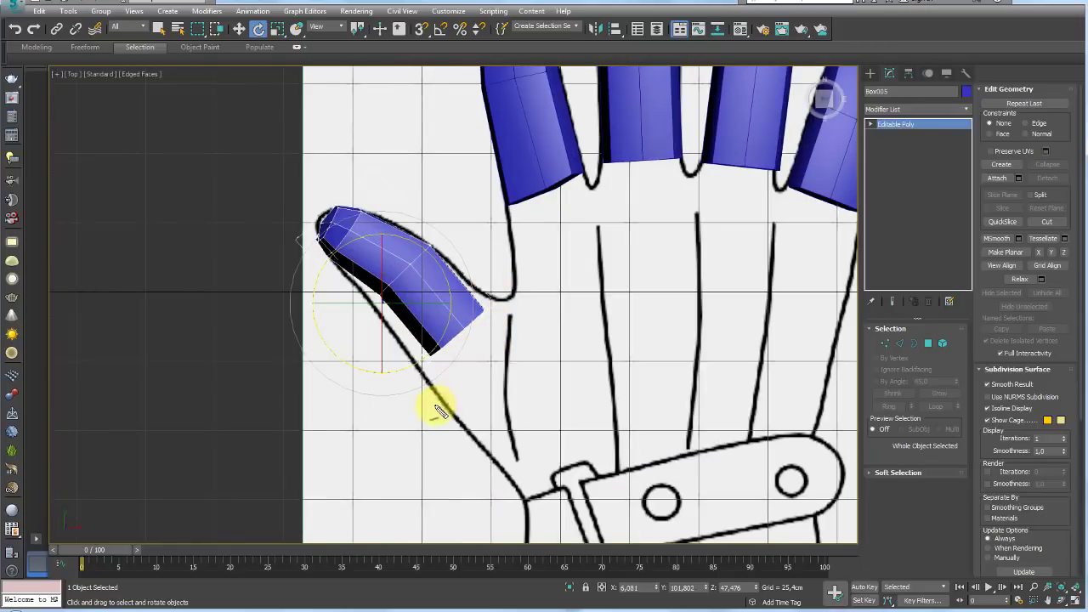
mouse_move(436, 411)
left_mouse_down()
mouse_move(146, 250)
mouse_move(112, 257)
left_mouse_up()
left_click_drag(508, 302, 213, 205)
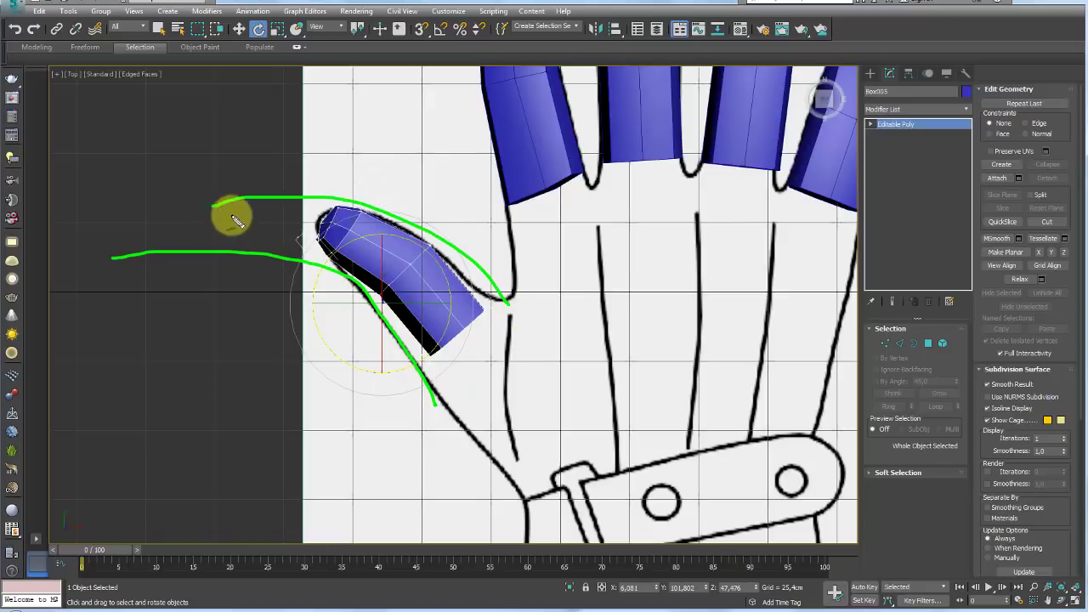
Pull Box005's end and inner-edge vertices down-left onto the thumb outline, widening its base.
key("Escape")
left_click(885, 343)
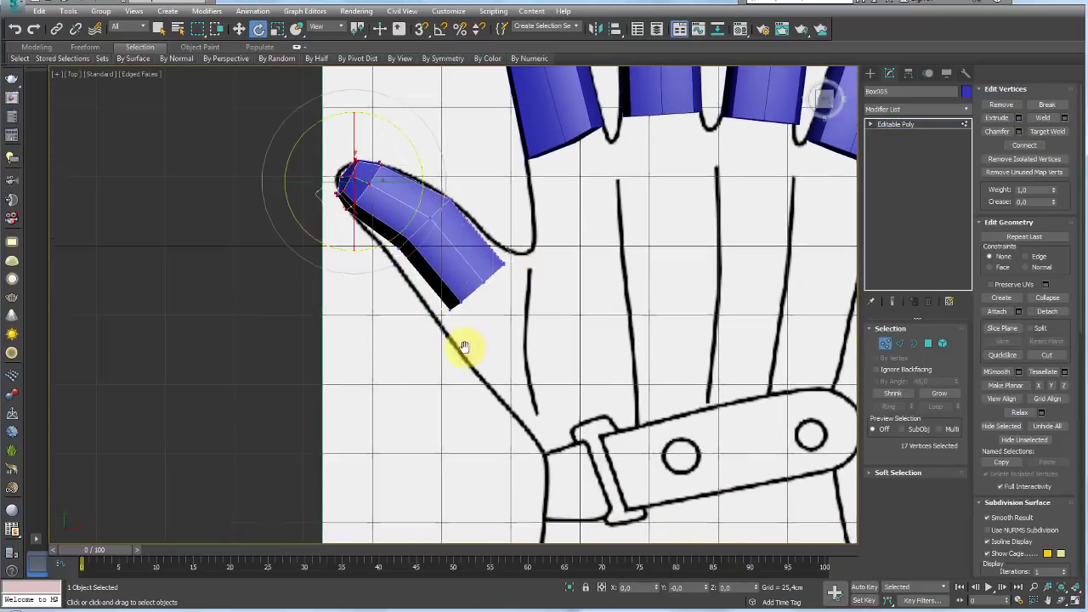
scroll(464, 346, "up", 2)
left_click_drag(479, 357, 437, 286)
key("w")
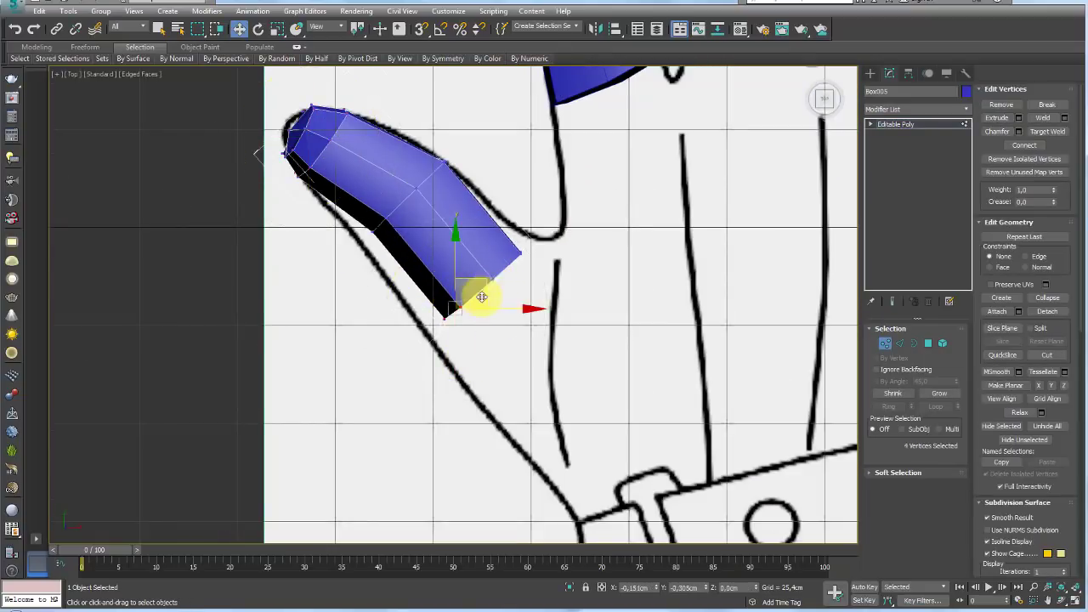
mouse_move(401, 250)
left_mouse_down()
mouse_move(406, 208)
mouse_move(426, 272)
left_mouse_up()
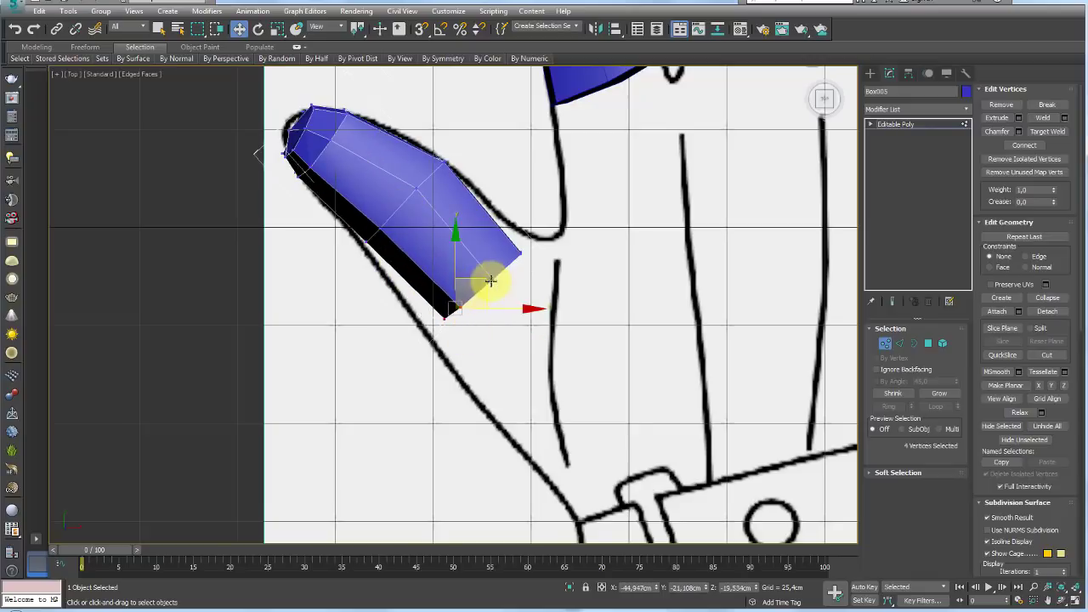
left_click_drag(491, 281, 466, 308)
left_click_drag(519, 254, 505, 259)
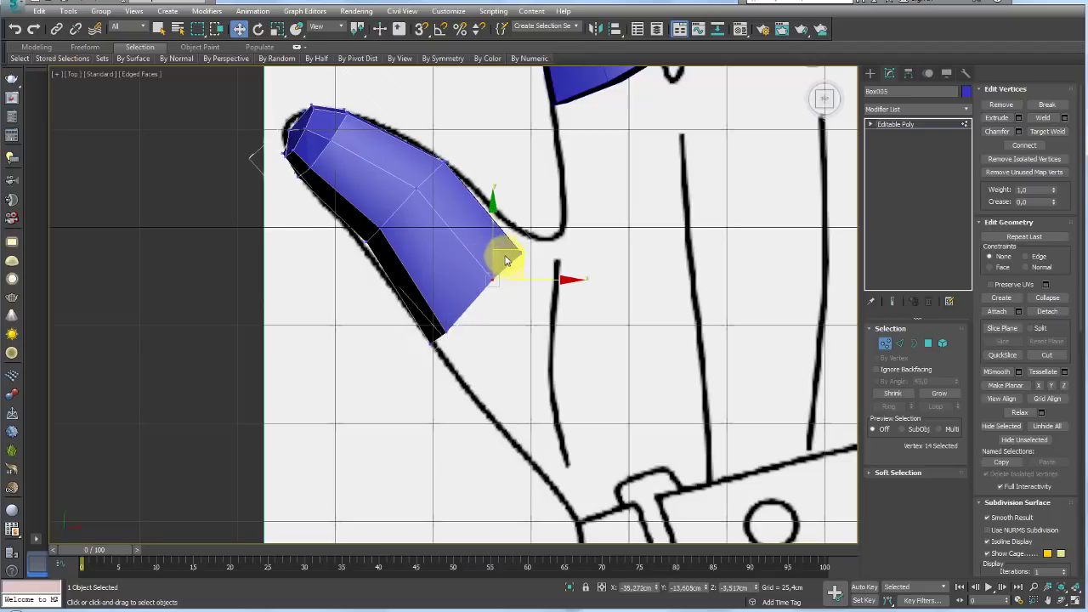
Adjust an inner-side thumb vertex, then return to Editable Poly and view the thumb in 3D.
middle_click_drag(429, 219, 427, 274)
left_click(444, 218)
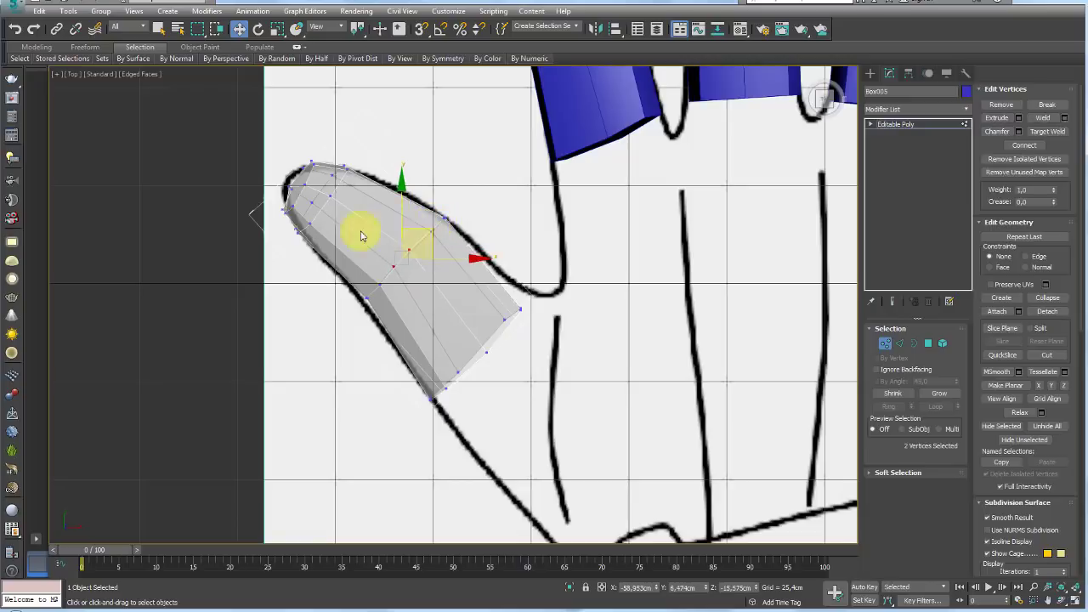
scroll(349, 255, "up", 2)
scroll(370, 224, "down", 2)
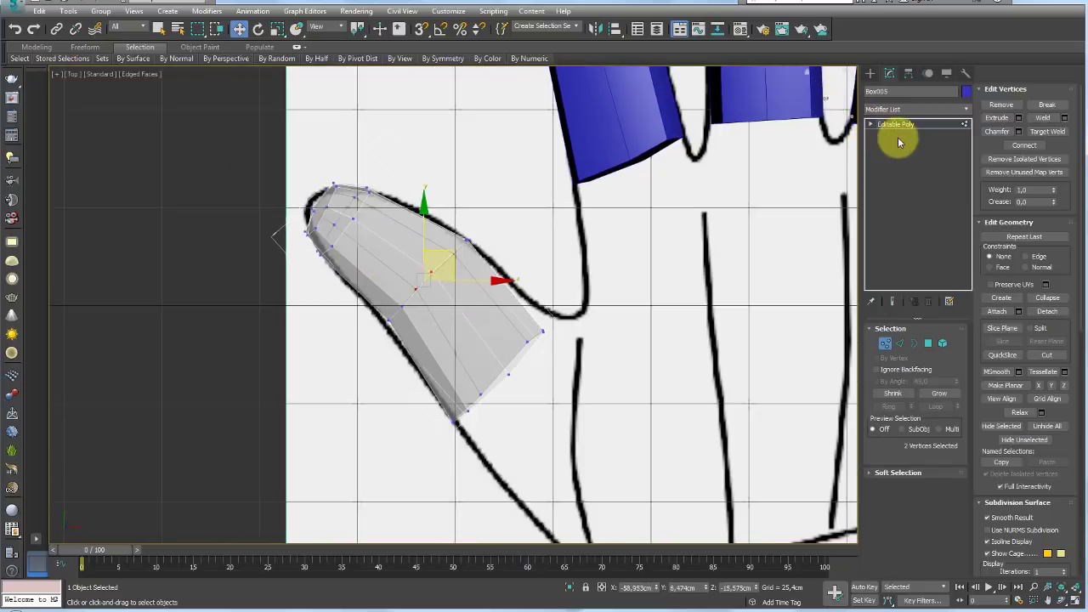
left_click(903, 125)
scroll(561, 199, "down", 5)
mouse_move(531, 325)
middle_mouse_down("alt")
mouse_move(583, 267)
mouse_move(578, 247)
middle_mouse_up("alt")
scroll(533, 276, "up", 4)
Tilt Box005 downward and lower it along Z to the fingers' height.
middle_click_drag(532, 276, 595, 275, "alt")
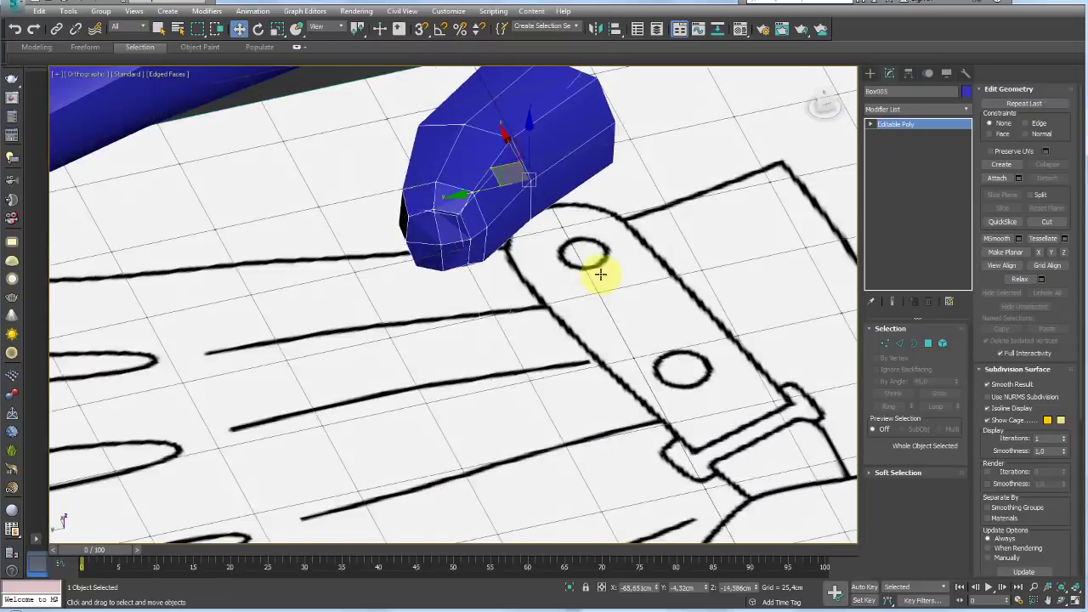
scroll(558, 230, "down", 4)
scroll(595, 219, "up", 5)
mouse_move(595, 218)
middle_mouse_down("alt")
mouse_move(564, 219)
mouse_move(584, 201)
mouse_move(581, 246)
mouse_move(539, 224)
middle_mouse_up("alt")
scroll(565, 219, "down", 2)
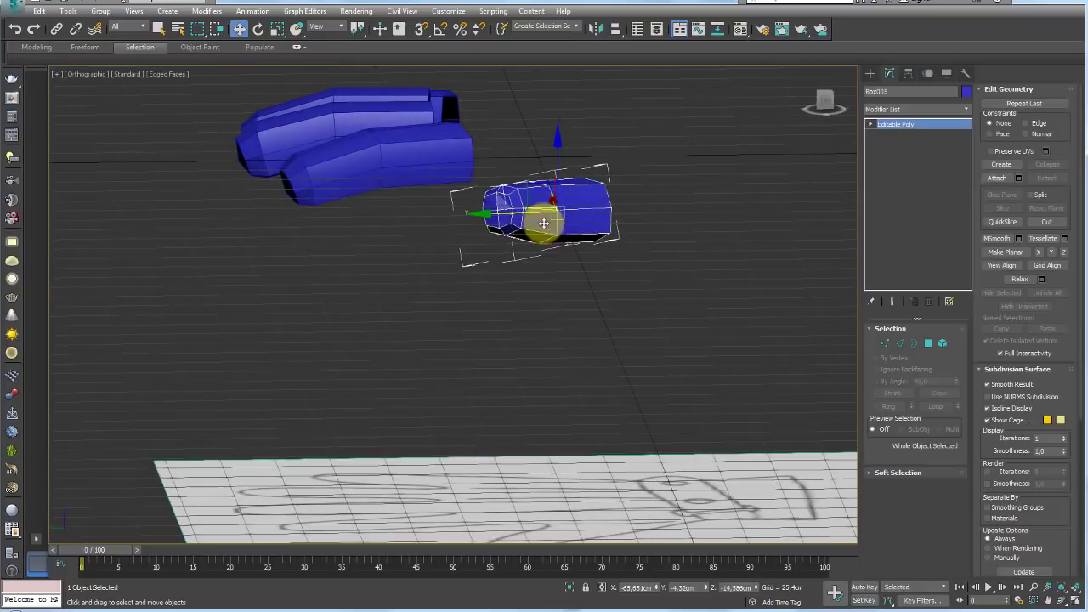
key("e")
mouse_move(483, 160)
middle_mouse_down("alt")
mouse_move(486, 141)
mouse_move(485, 165)
mouse_move(498, 145)
mouse_move(493, 175)
mouse_move(389, 272)
mouse_move(303, 294)
middle_mouse_up("alt")
scroll(421, 281, "up", 3)
mouse_move(421, 280)
middle_mouse_down("alt")
mouse_move(450, 263)
mouse_move(401, 260)
middle_mouse_up("alt")
mouse_move(400, 261)
left_mouse_down()
mouse_move(409, 291)
mouse_move(462, 301)
left_mouse_up()
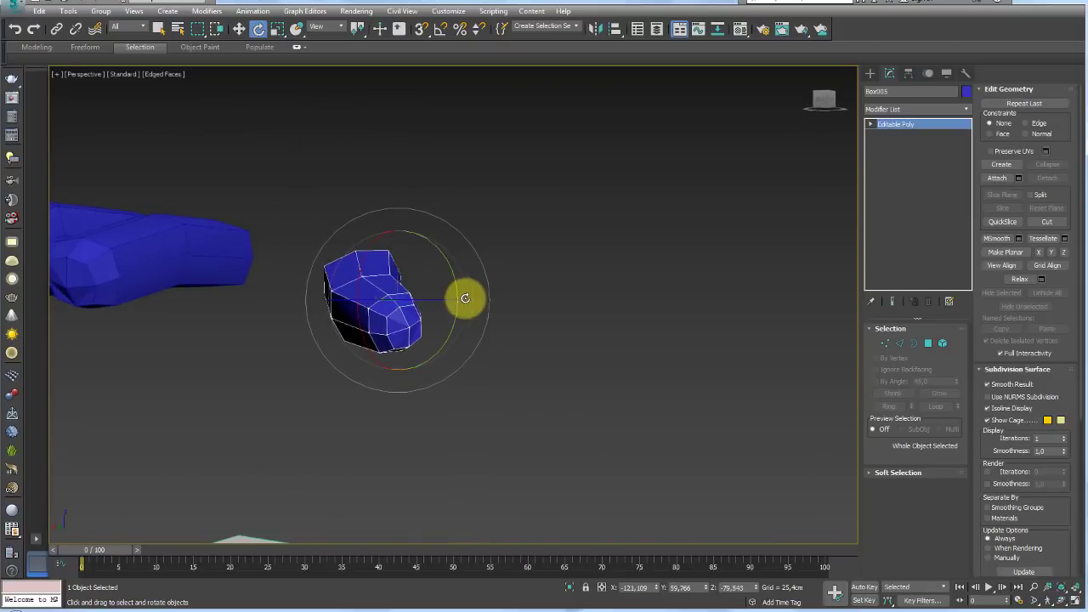
key("w")
left_click_drag(389, 247, 394, 296)
Orbit around the hand to compare the thumb's height with the four fingers.
mouse_move(394, 296)
middle_mouse_down("alt")
mouse_move(502, 313)
mouse_move(437, 323)
mouse_move(389, 369)
mouse_move(374, 428)
mouse_move(462, 377)
mouse_move(635, 320)
middle_mouse_up("alt")
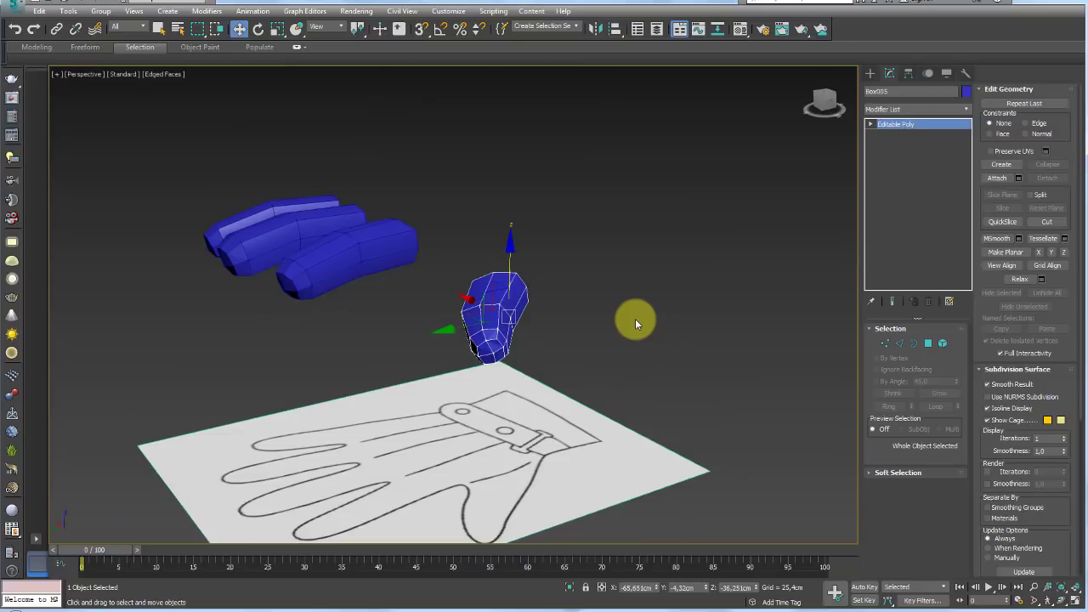
mouse_move(635, 319)
middle_mouse_down("alt")
mouse_move(502, 272)
mouse_move(492, 278)
mouse_move(511, 285)
mouse_move(456, 272)
middle_mouse_up("alt")
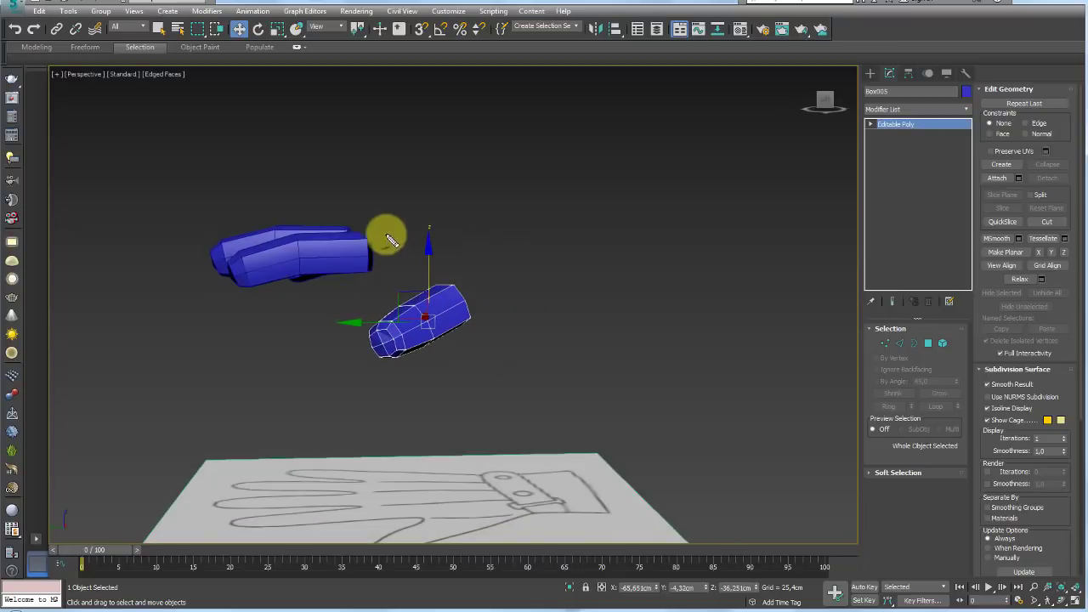
left_click_drag(365, 224, 583, 228)
left_click_drag(592, 278, 461, 329)
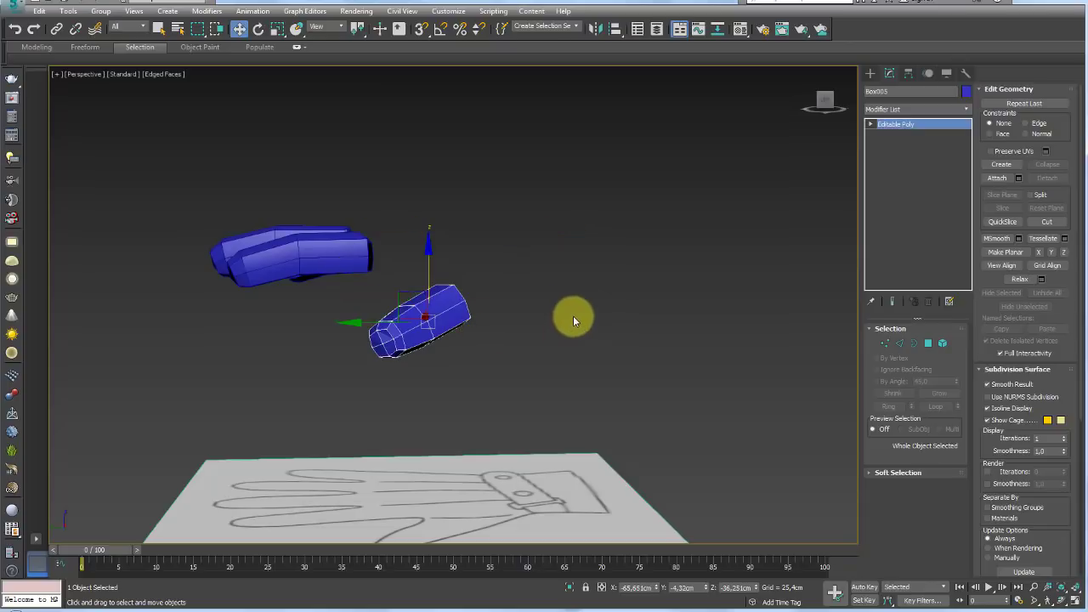
middle_click_drag(573, 315, 492, 363, "alt")
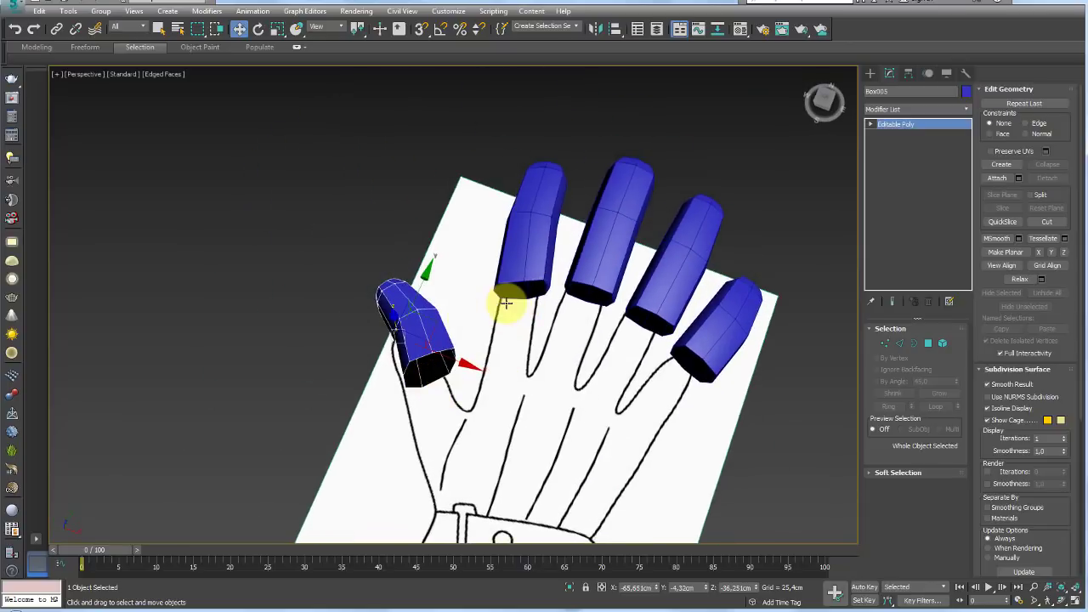
In Top view, move the thumb's two base-corner vertices up-right onto the drawn outline.
key("t")
mouse_move(505, 306)
middle_mouse_down()
mouse_move(426, 270)
mouse_move(428, 259)
middle_mouse_up()
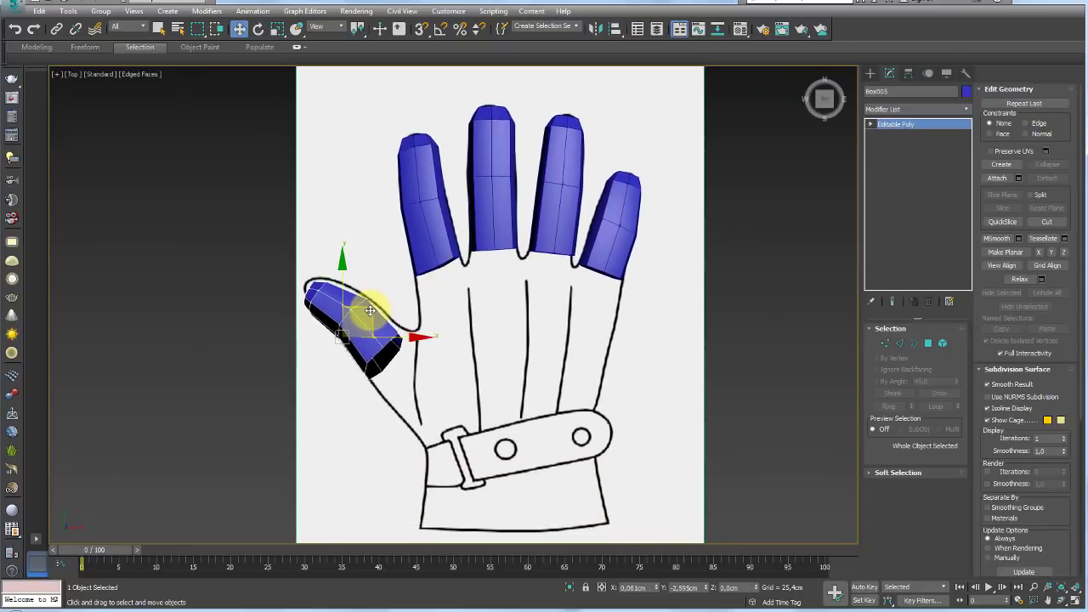
left_click(885, 342)
scroll(417, 340, "up", 3)
mouse_move(364, 340)
left_mouse_down()
mouse_move(415, 289)
mouse_move(398, 258)
left_mouse_up()
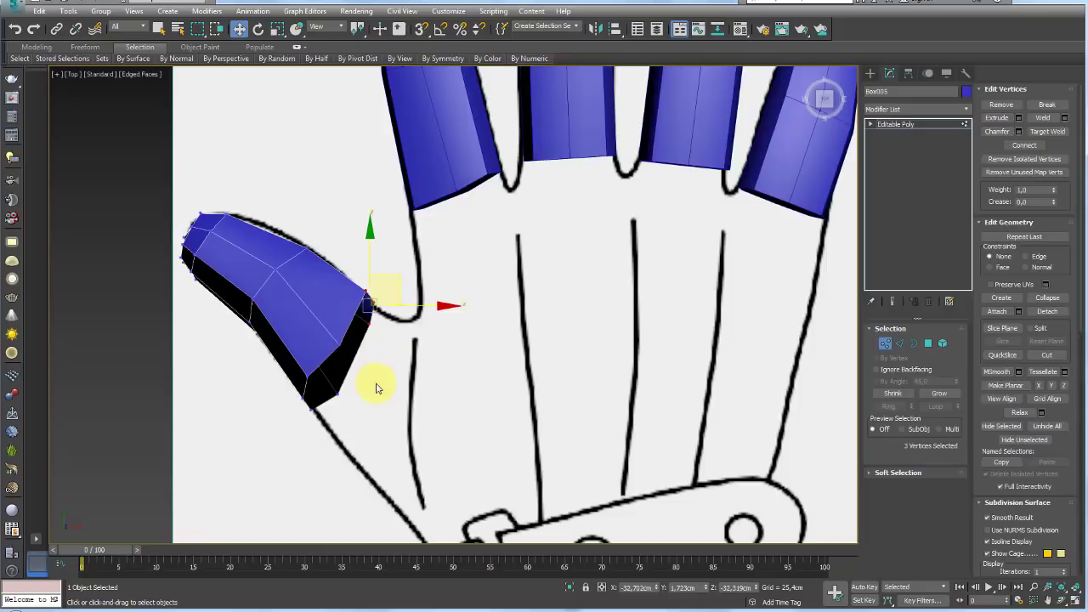
left_click(340, 388)
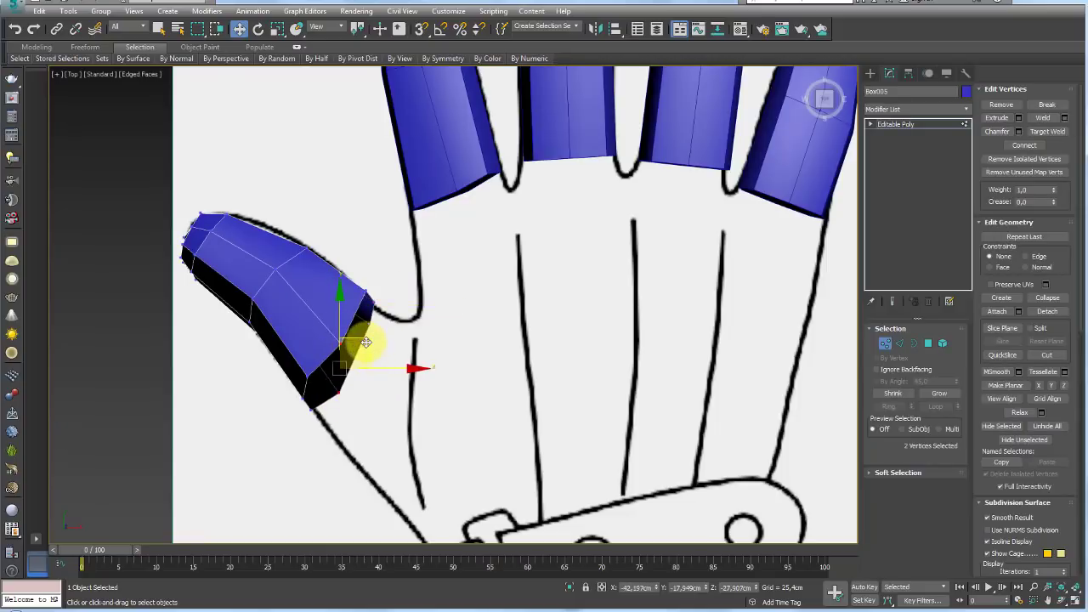
left_click_drag(377, 326, 389, 307)
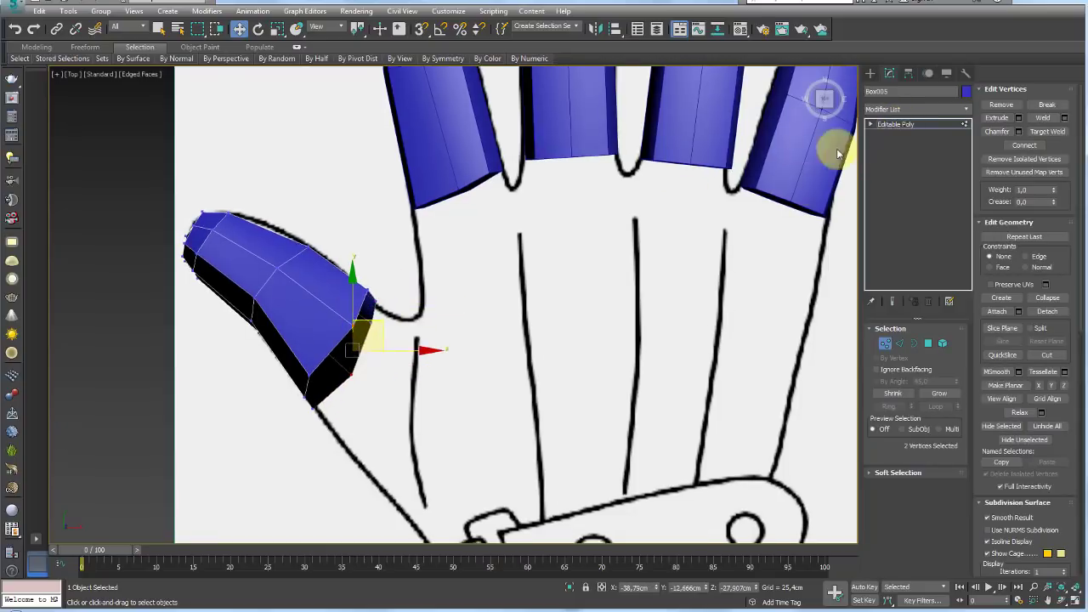
Leave vertex editing and return to Perspective to view the hand in 3D.
key("1")
scroll(401, 295, "down", 2)
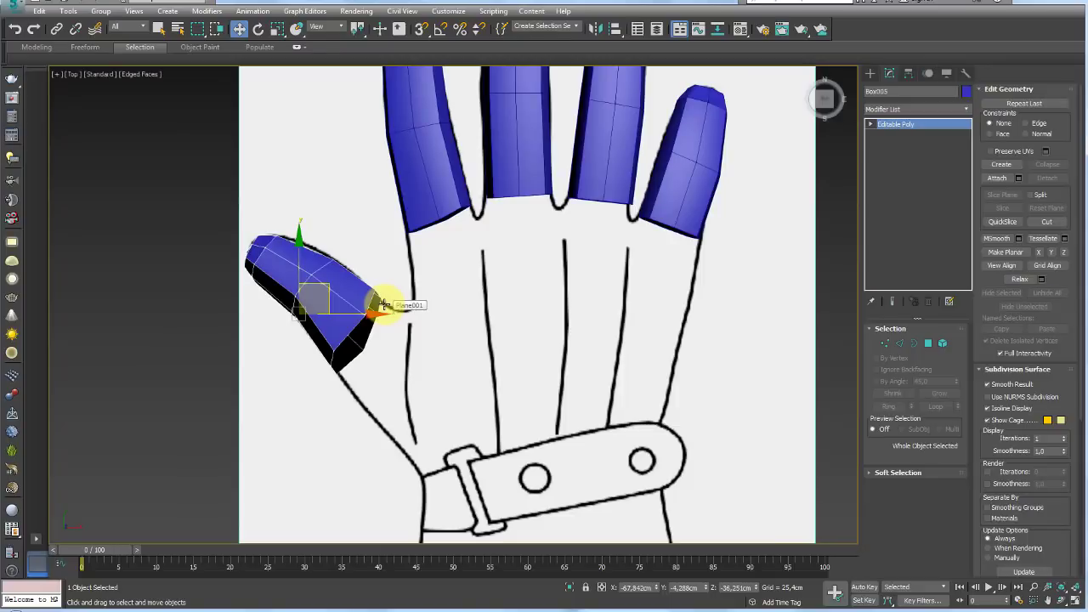
key("p")
mouse_move(396, 352)
middle_mouse_down("alt")
mouse_move(430, 296)
mouse_move(419, 436)
mouse_move(379, 272)
mouse_move(413, 318)
mouse_move(365, 290)
middle_mouse_up("alt")
Attach the four finger tubes to the thumb object Box005.
left_click(900, 342)
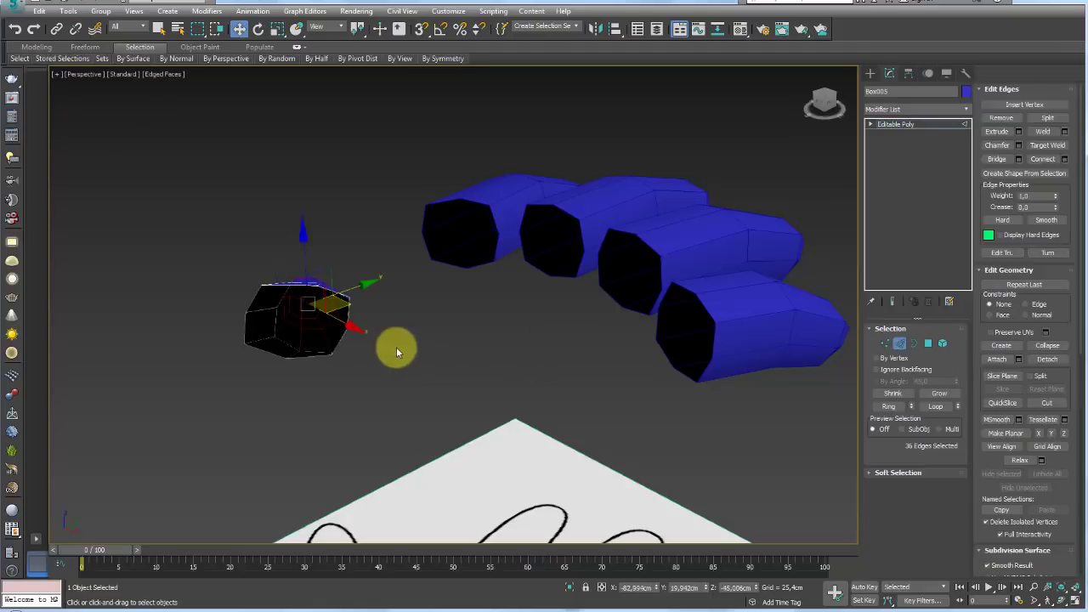
left_click(307, 352)
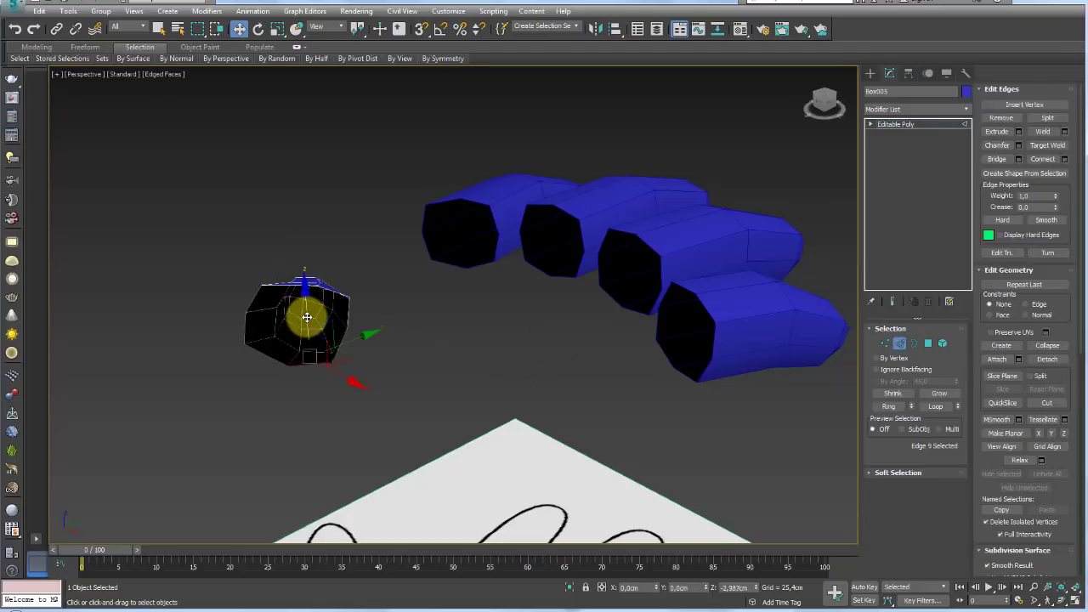
middle_click_drag(305, 322, 420, 343, "alt")
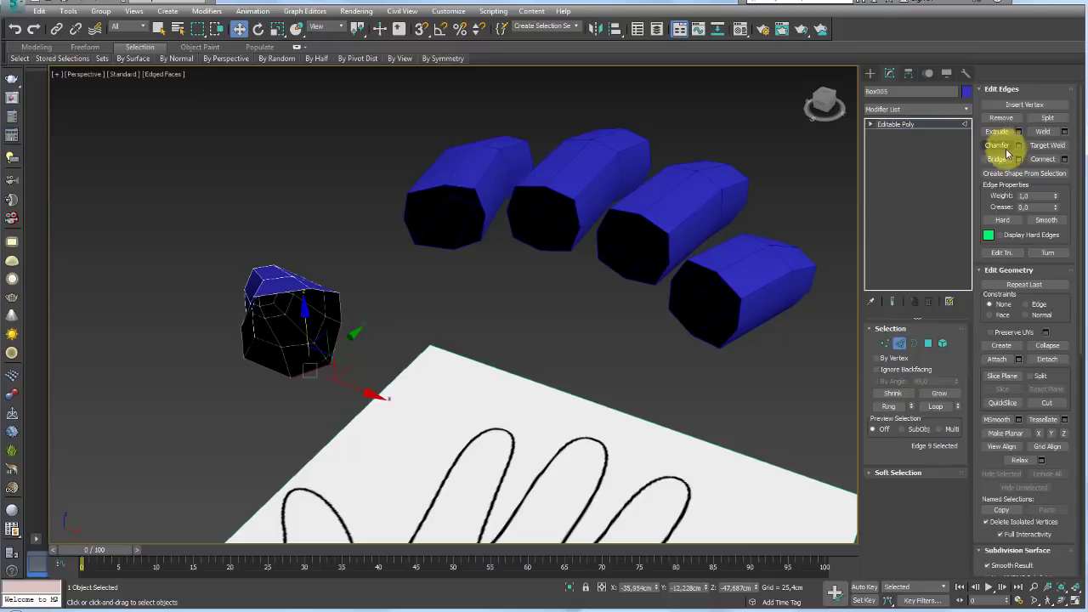
left_click(1000, 358)
left_click(466, 200)
left_click(545, 188)
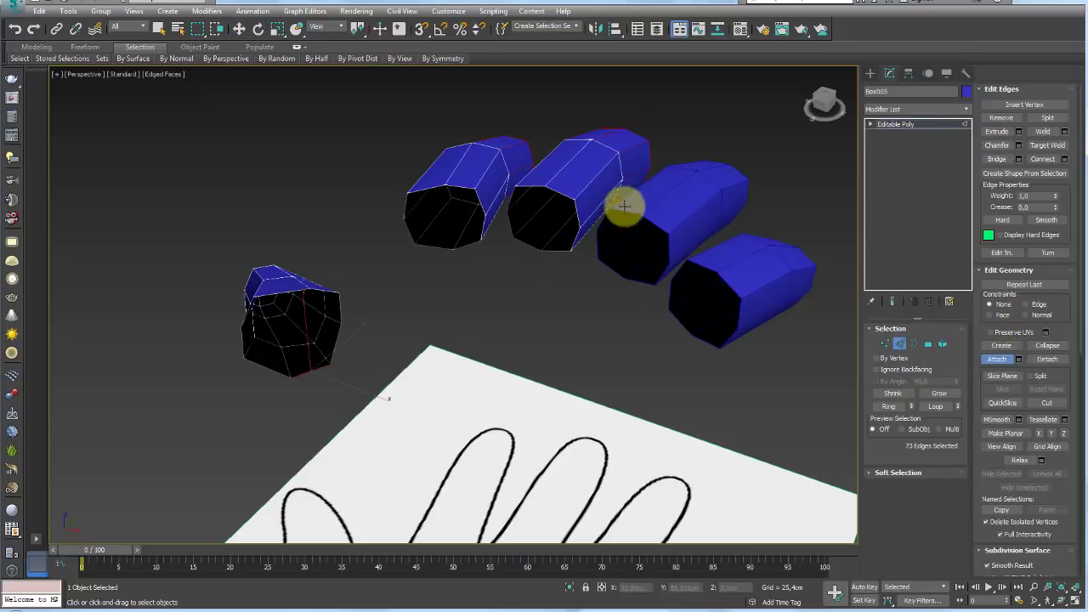
left_click(671, 217)
left_click(730, 248)
scroll(789, 286, "up", 2)
scroll(546, 339, "down", 4)
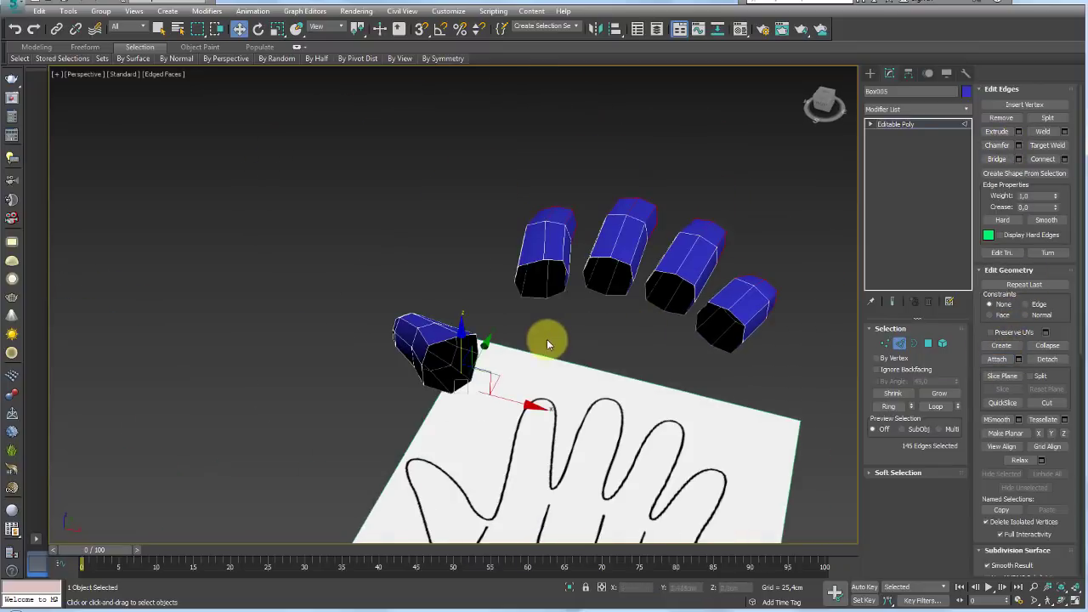
left_click(409, 110)
Raise the left tube's top edge upward along Z.
mouse_move(408, 110)
middle_mouse_down("alt")
mouse_move(721, 297)
mouse_move(699, 224)
mouse_move(534, 274)
middle_mouse_up("alt")
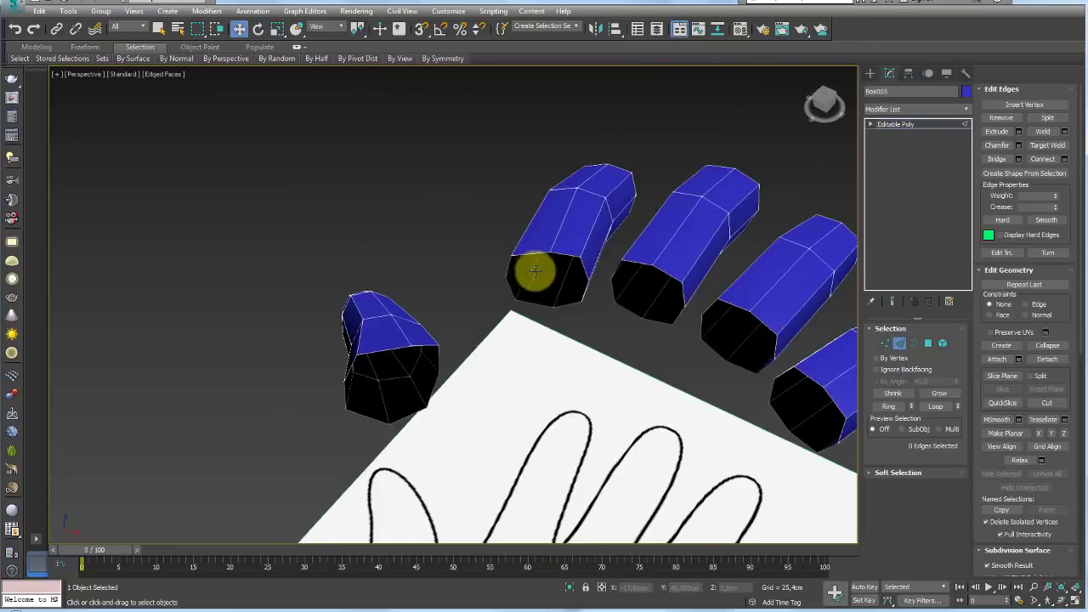
scroll(518, 293, "up", 3)
middle_click_drag(473, 307, 463, 289, "alt")
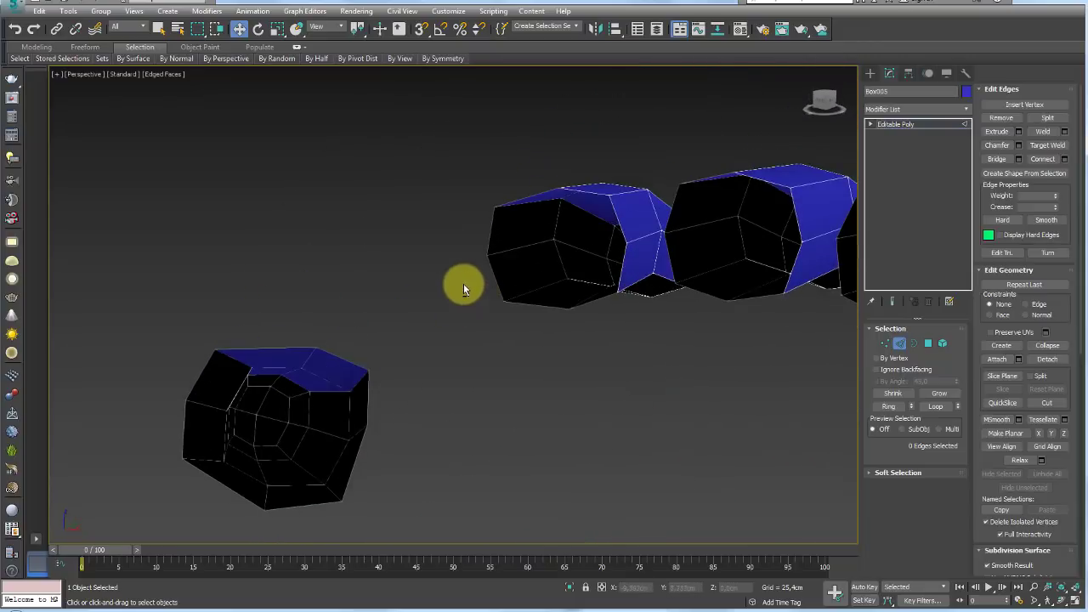
left_click(342, 356)
left_click_drag(343, 321, 340, 292)
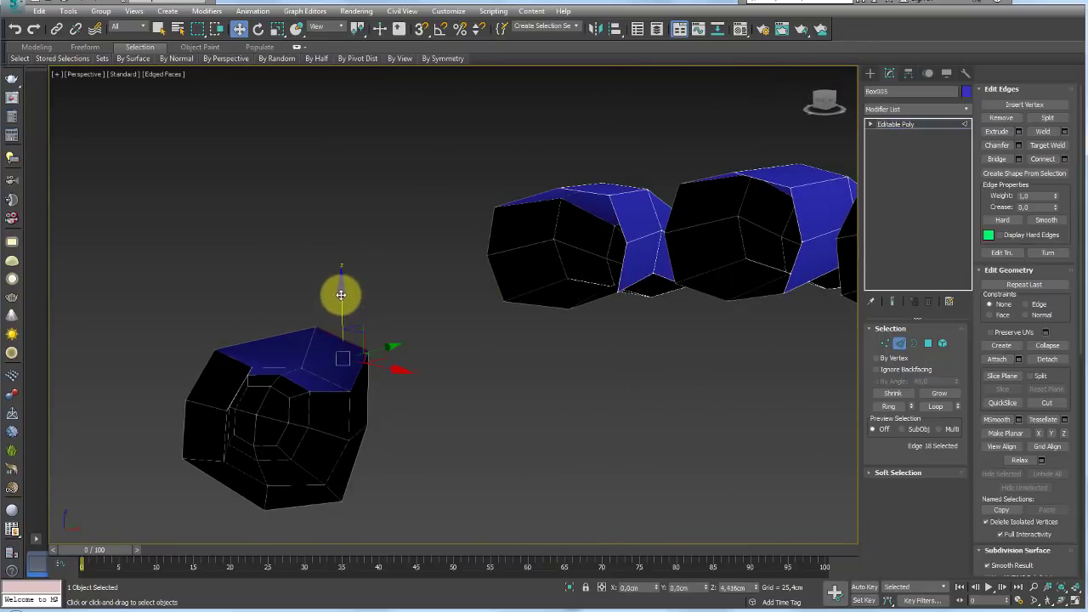
Return to Edge mode and reframe the view to face the tube ends.
key("1")
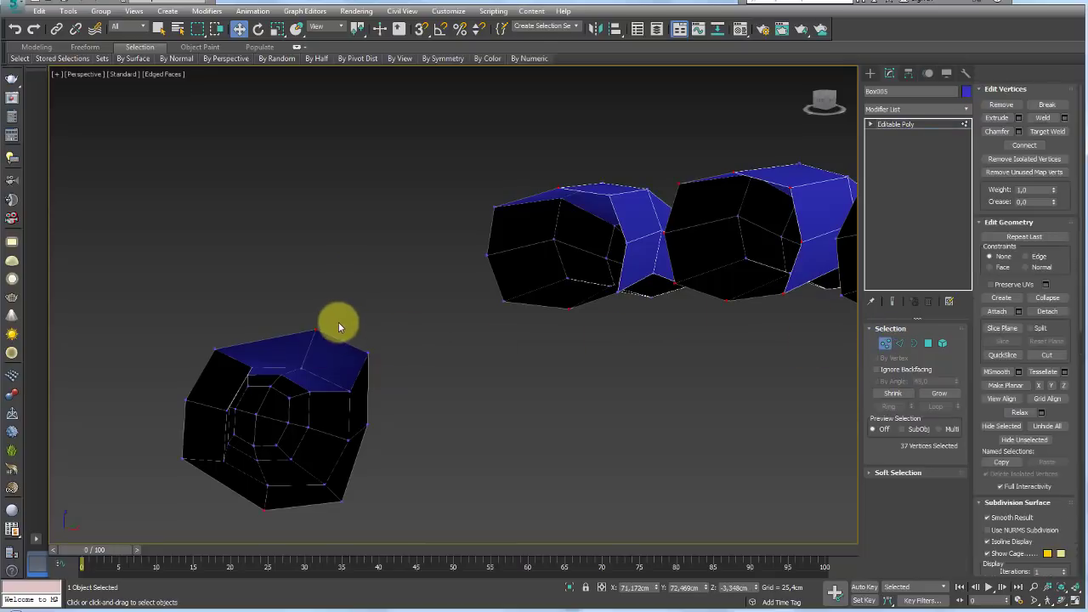
middle_click_drag(315, 291, 377, 388, "alt")
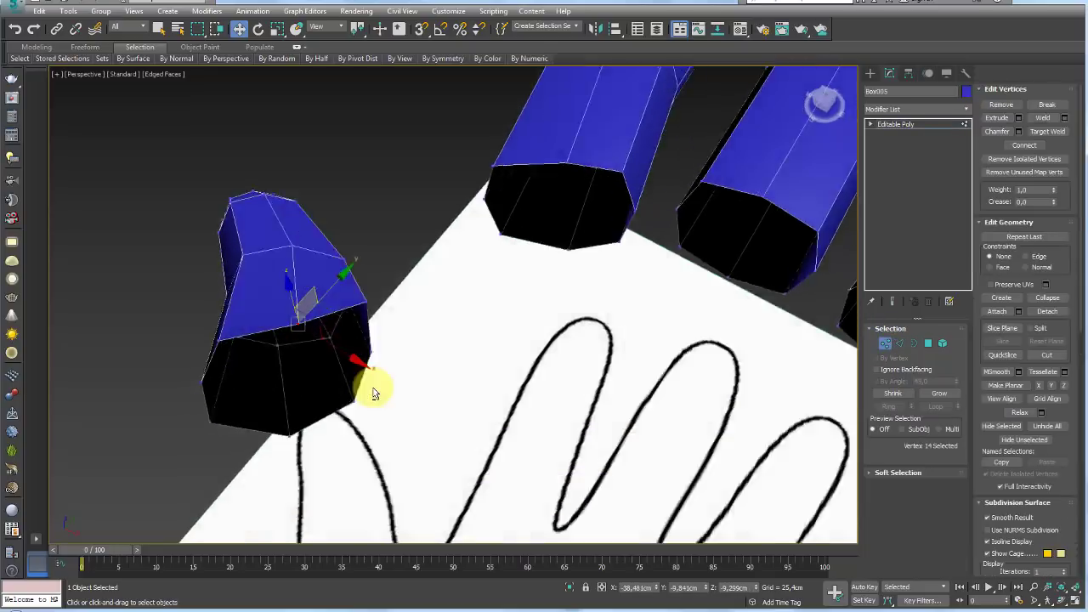
scroll(368, 413, "up", 3)
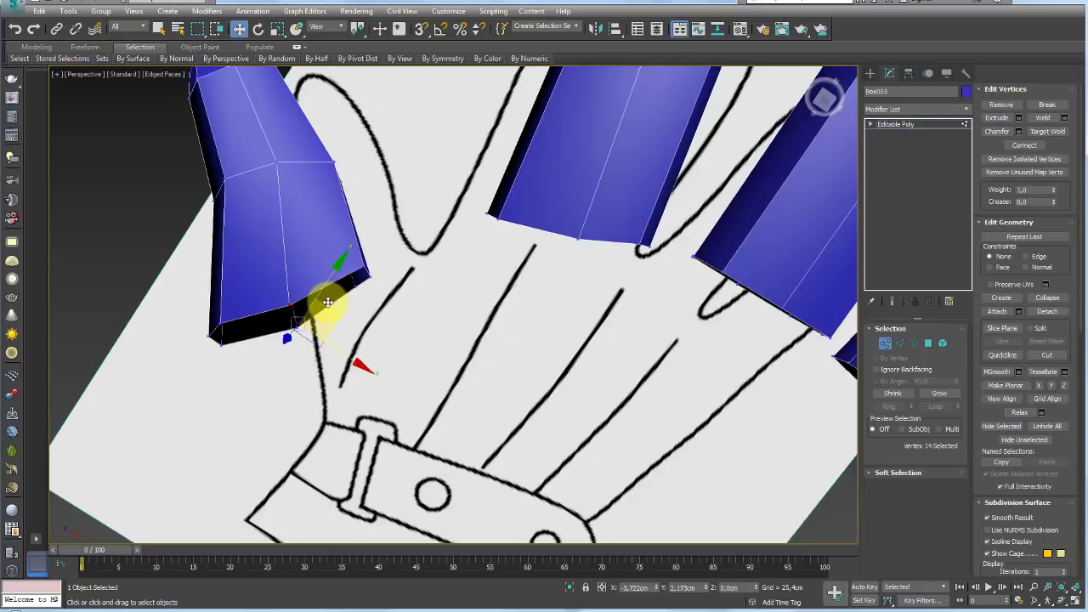
key("shift+z")
left_click(899, 343)
mouse_move(561, 316)
middle_mouse_down("alt")
mouse_move(502, 253)
mouse_move(451, 298)
mouse_move(425, 355)
mouse_move(370, 358)
middle_mouse_up("alt")
key("ctrl+a")
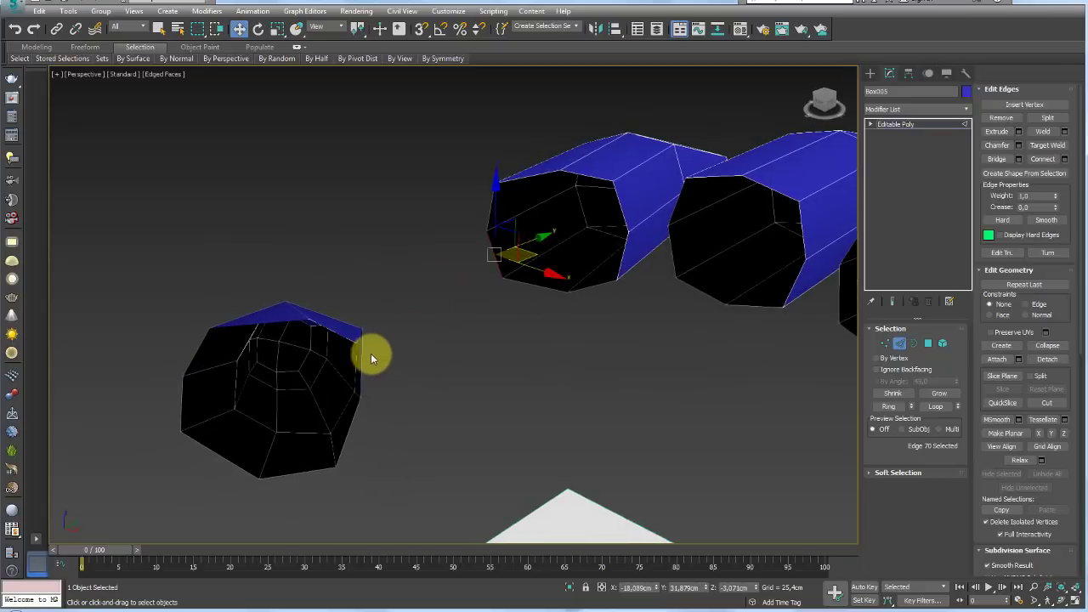
Bridge the facing edges across the first two gaps between neighbouring finger tubes.
left_click(367, 323)
left_click(335, 314, "ctrl")
left_click(340, 316, "ctrl")
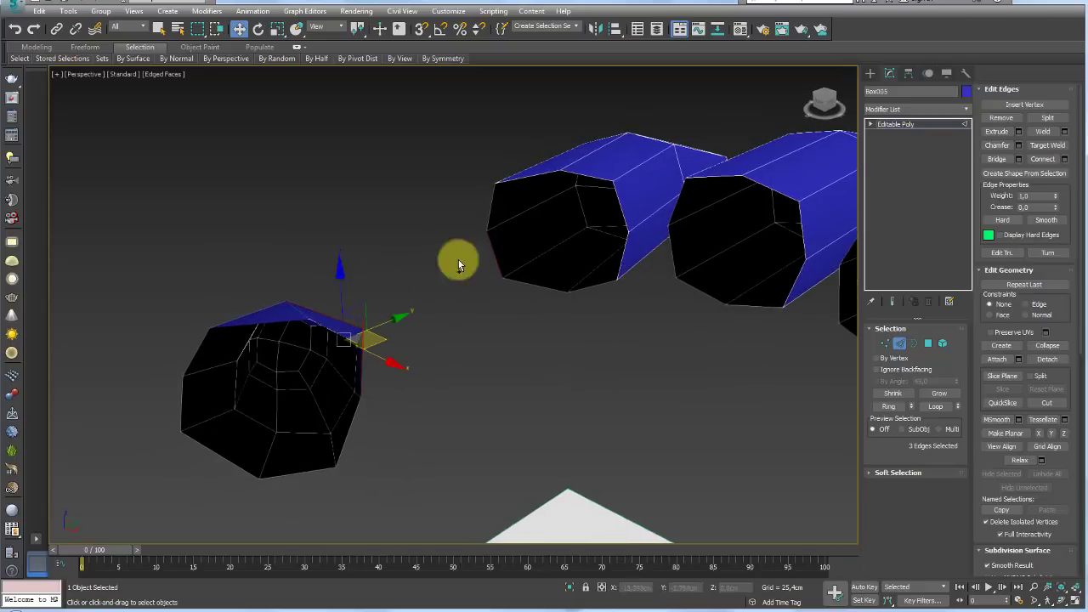
left_click(501, 242, "ctrl")
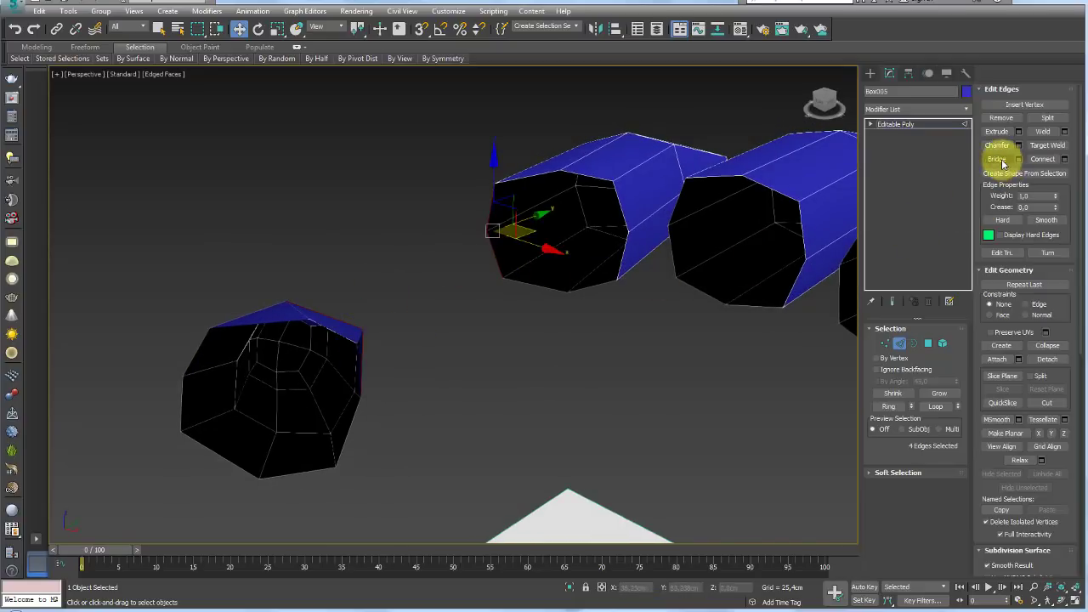
left_click(997, 159)
mouse_move(527, 272)
middle_mouse_down("alt")
mouse_move(481, 297)
mouse_move(556, 393)
mouse_move(734, 308)
mouse_move(758, 269)
mouse_move(603, 309)
mouse_move(529, 231)
mouse_move(615, 244)
mouse_move(556, 231)
middle_mouse_up("alt")
left_click(556, 231)
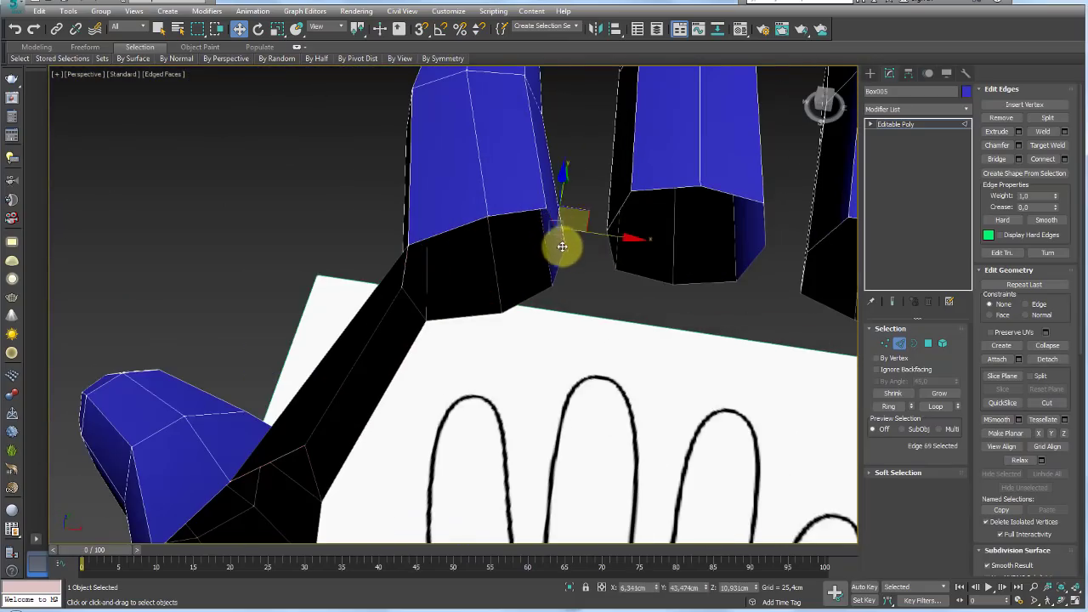
left_click(614, 222, "ctrl")
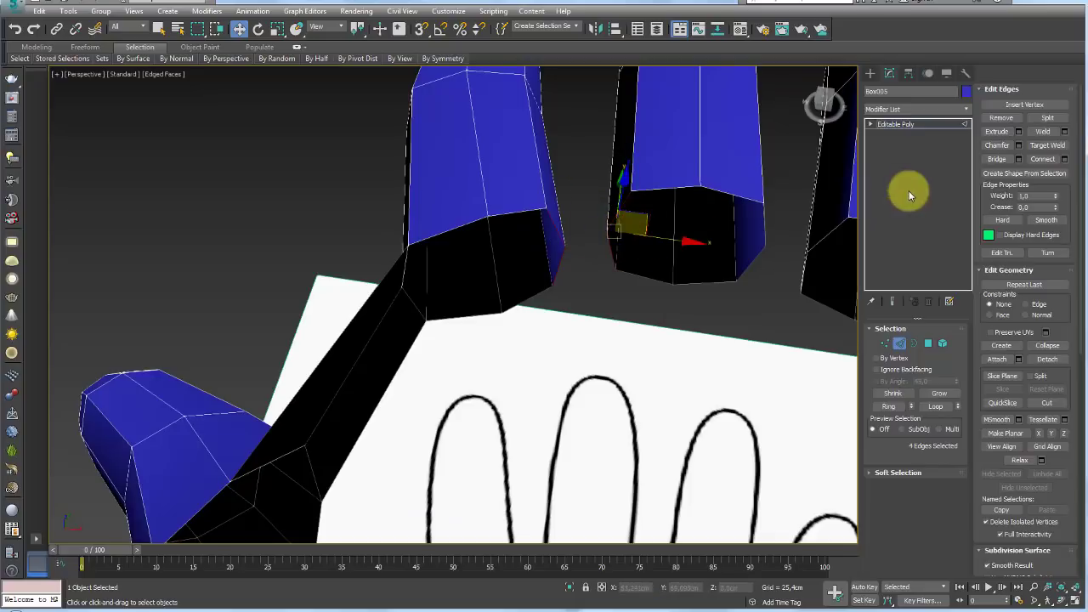
left_click(998, 159)
middle_click_drag(607, 230, 595, 297, "alt")
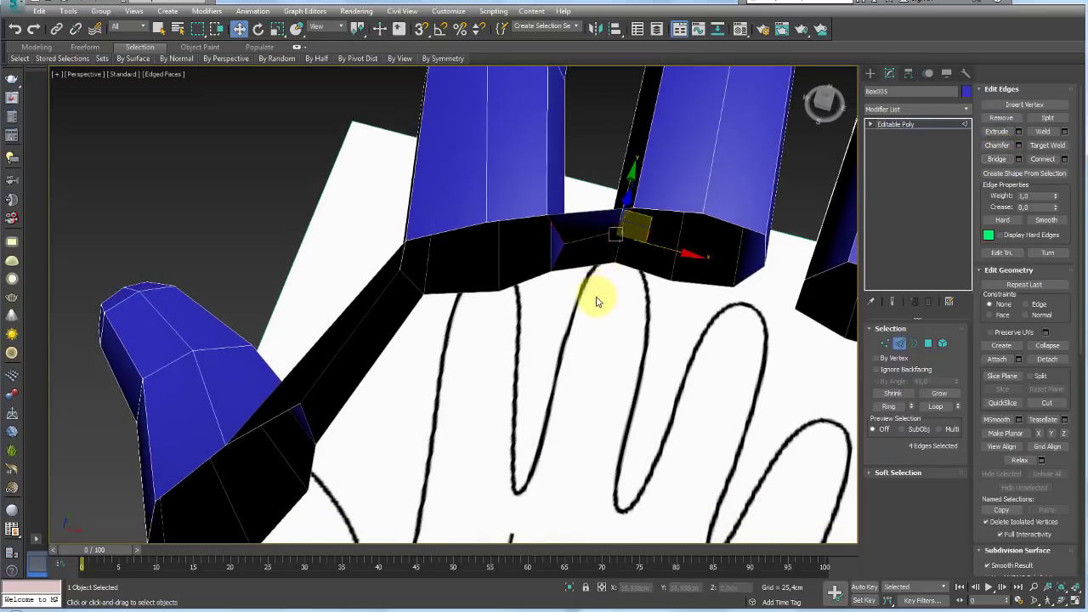
Bridge the next gap's facing edges, cancelling an accidental Connect along the way.
left_click(583, 193)
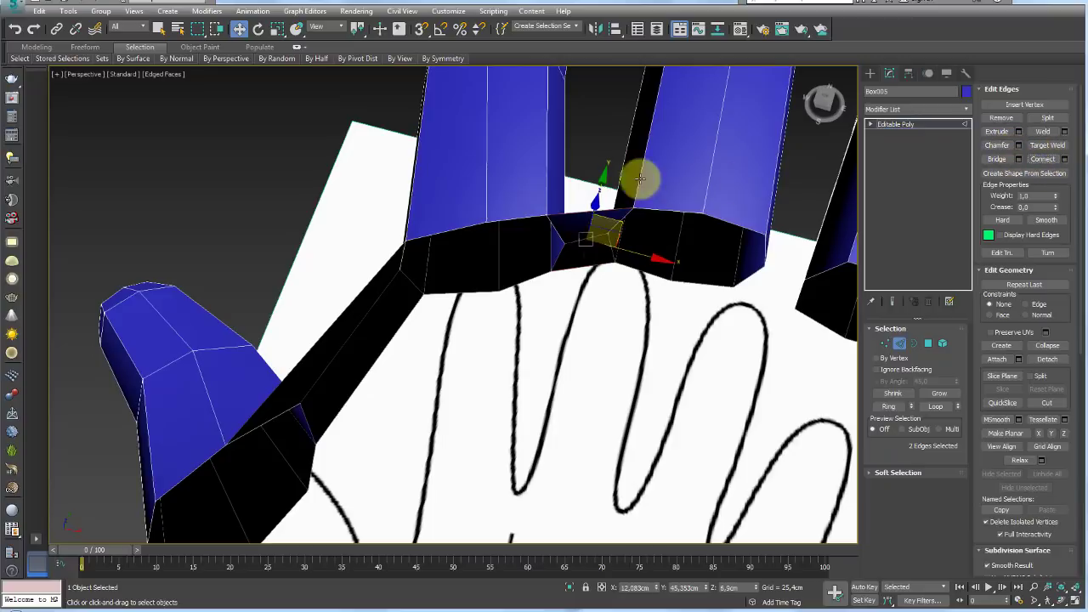
mouse_move(638, 175)
middle_mouse_down("alt")
mouse_move(607, 211)
mouse_move(760, 219)
mouse_move(721, 202)
mouse_move(682, 225)
middle_mouse_up("alt")
left_click(613, 230)
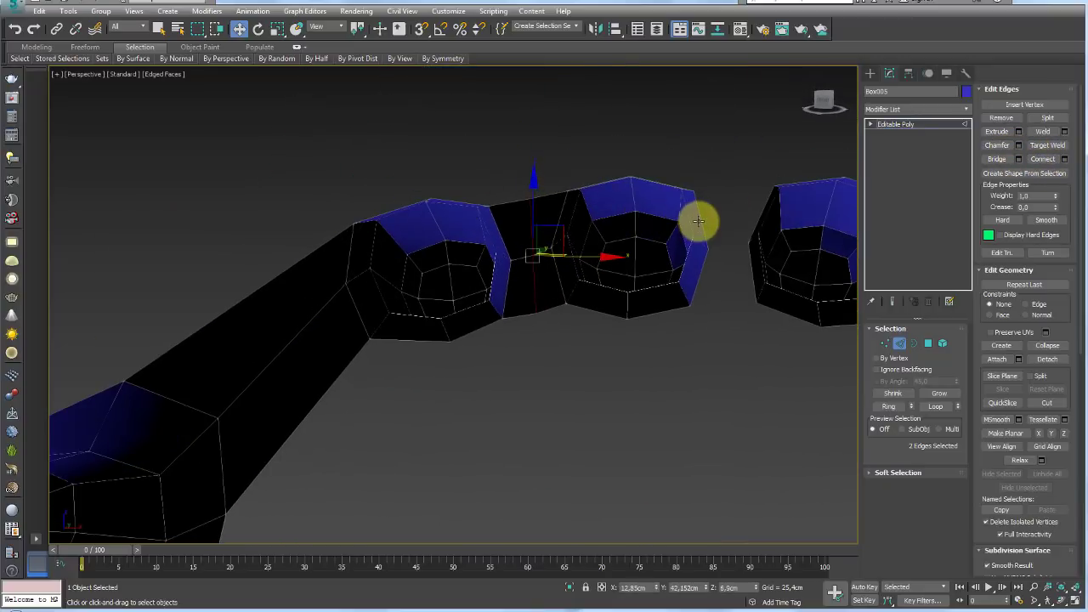
left_click(697, 221)
left_click(705, 263, "ctrl")
mouse_move(765, 214)
middle_mouse_down("alt")
mouse_move(731, 244)
mouse_move(756, 230)
middle_mouse_up("alt")
left_click(749, 258, "ctrl")
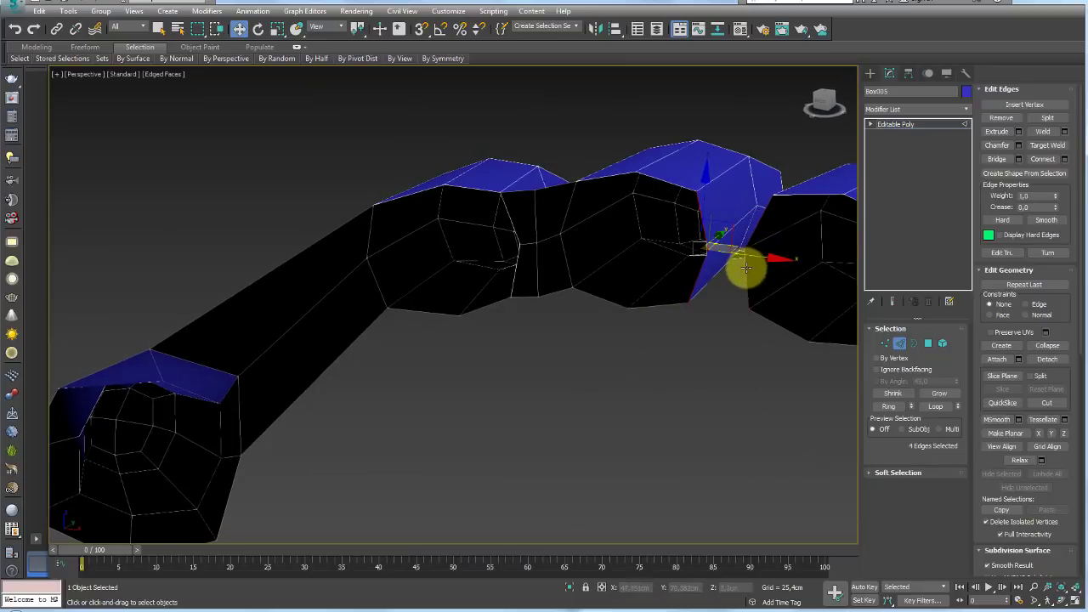
left_click(1064, 132)
left_click(1064, 159)
middle_click_drag(786, 213, 484, 298, "alt")
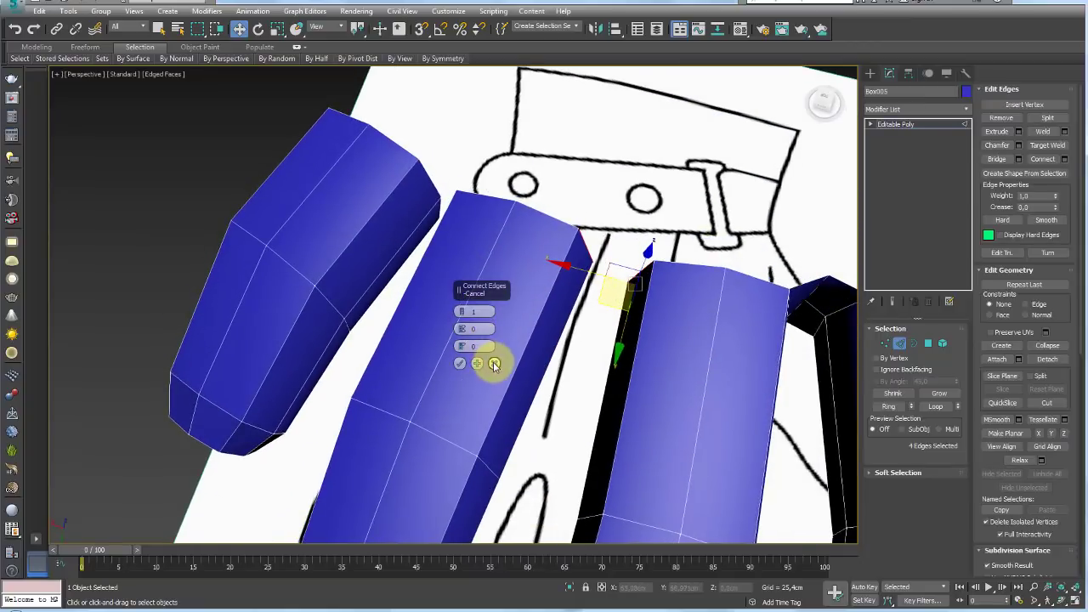
left_click(460, 363)
middle_click_drag(485, 365, 510, 281, "alt")
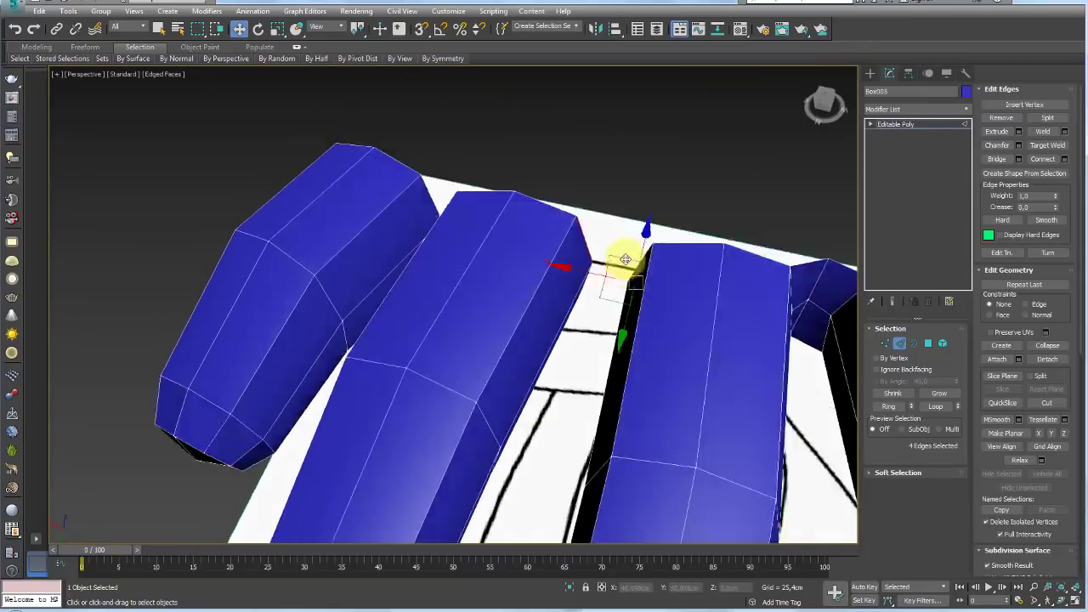
left_click(1018, 160)
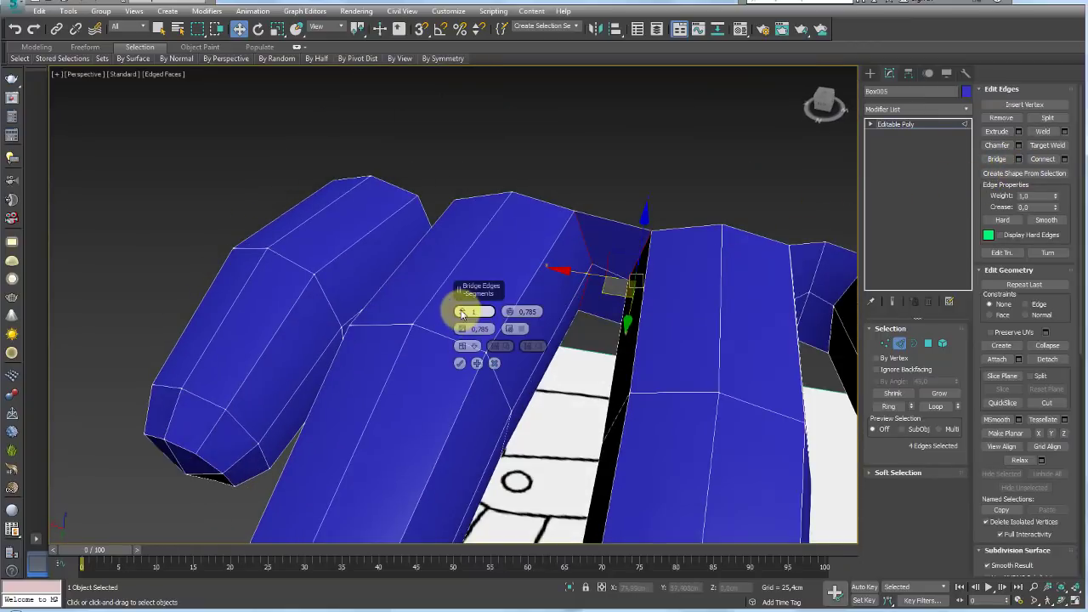
left_click(460, 363)
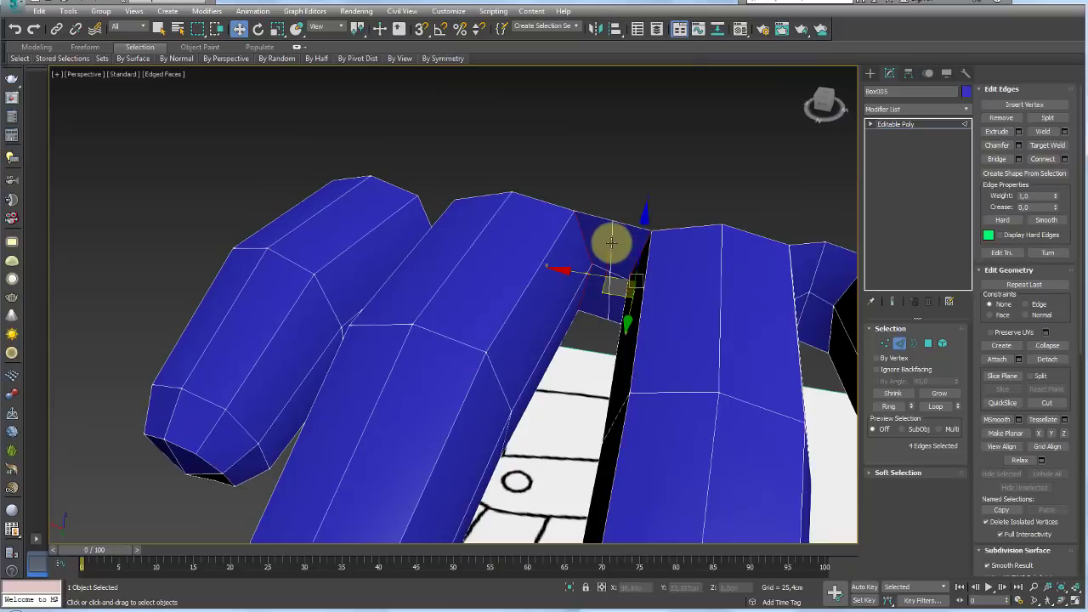
Bridge the last remaining gap between the tubes and the side strip.
middle_click_drag(626, 226, 638, 297, "alt")
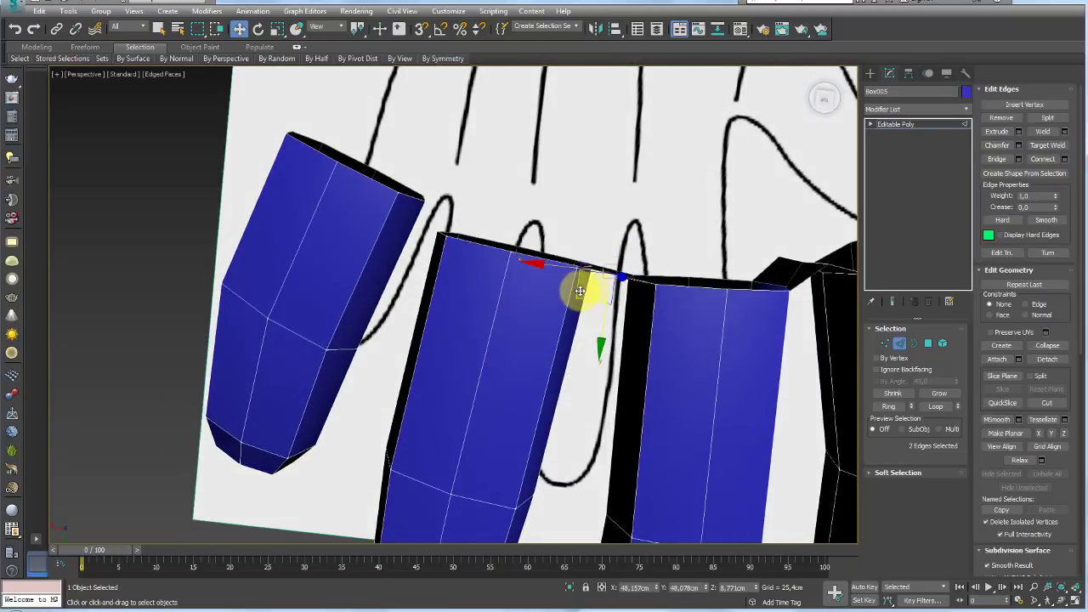
mouse_move(516, 272)
middle_mouse_down("alt")
mouse_move(683, 184)
mouse_move(530, 245)
middle_mouse_up("alt")
left_click(509, 219, "ctrl")
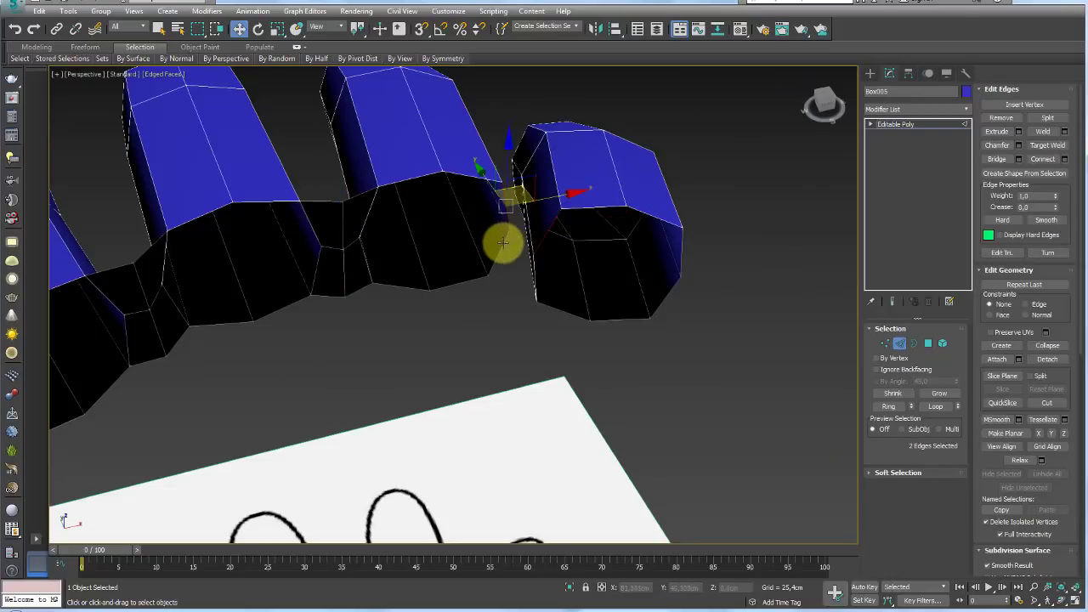
left_click(534, 271, "ctrl")
mouse_move(534, 270)
middle_mouse_down("alt")
mouse_move(612, 263)
mouse_move(539, 255)
mouse_move(515, 235)
middle_mouse_up("alt")
left_click(1002, 162)
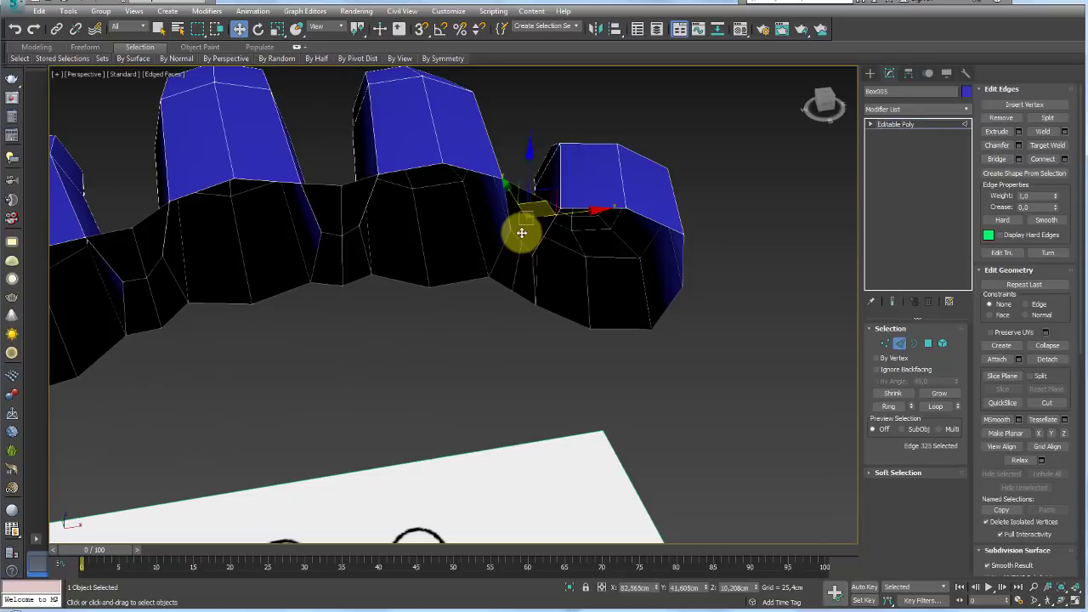
mouse_move(559, 204)
middle_mouse_down("alt")
mouse_move(549, 237)
mouse_move(345, 178)
mouse_move(384, 158)
mouse_move(586, 192)
mouse_move(607, 360)
mouse_move(541, 271)
middle_mouse_up("alt")
scroll(541, 271, "up", 3)
Shift-drag the side strip's end edge in Top view along the hand's outer outline to the wrist bottom.
scroll(573, 236, "up", 3)
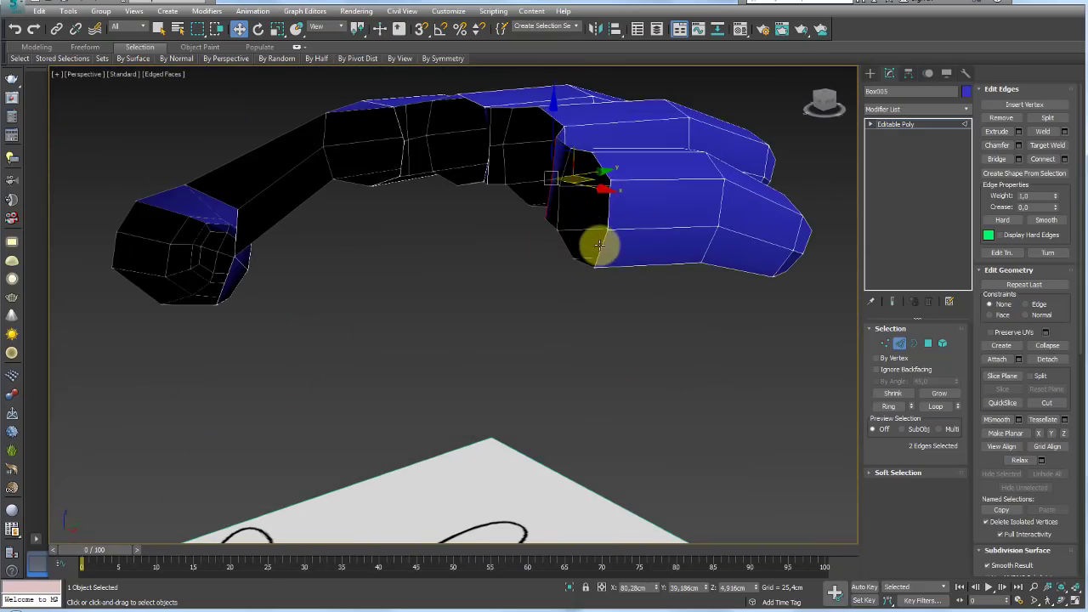
left_click(614, 215)
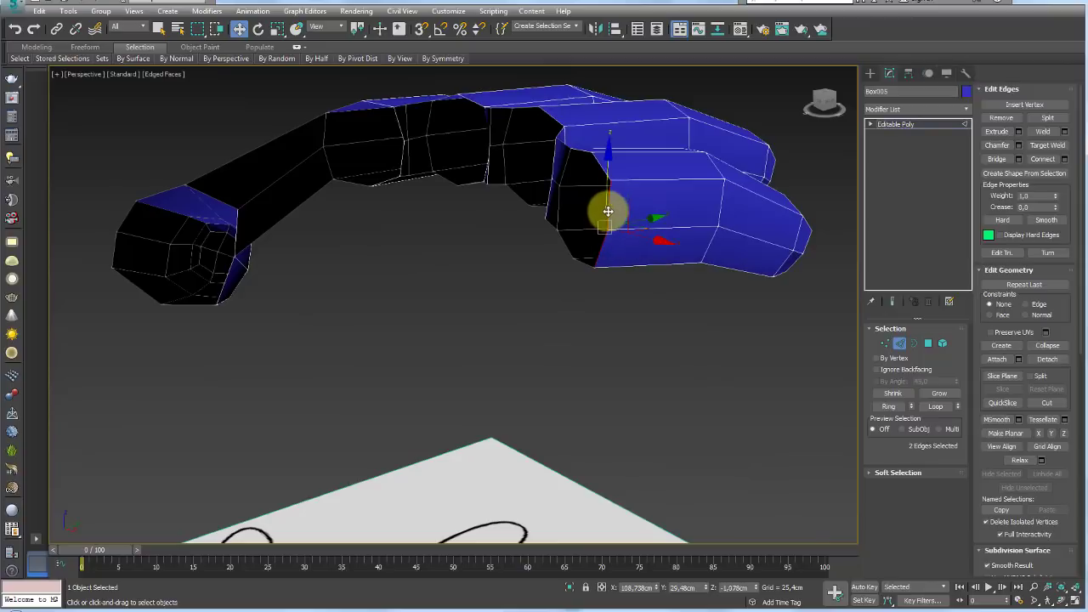
key("t")
middle_click_drag(595, 243, 550, 255)
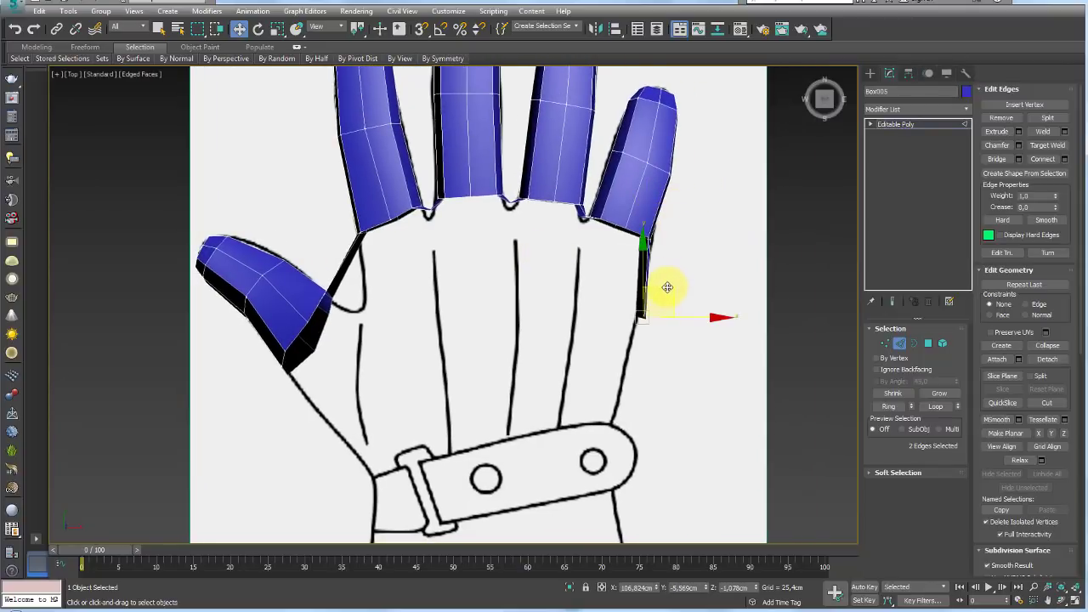
left_click(640, 389)
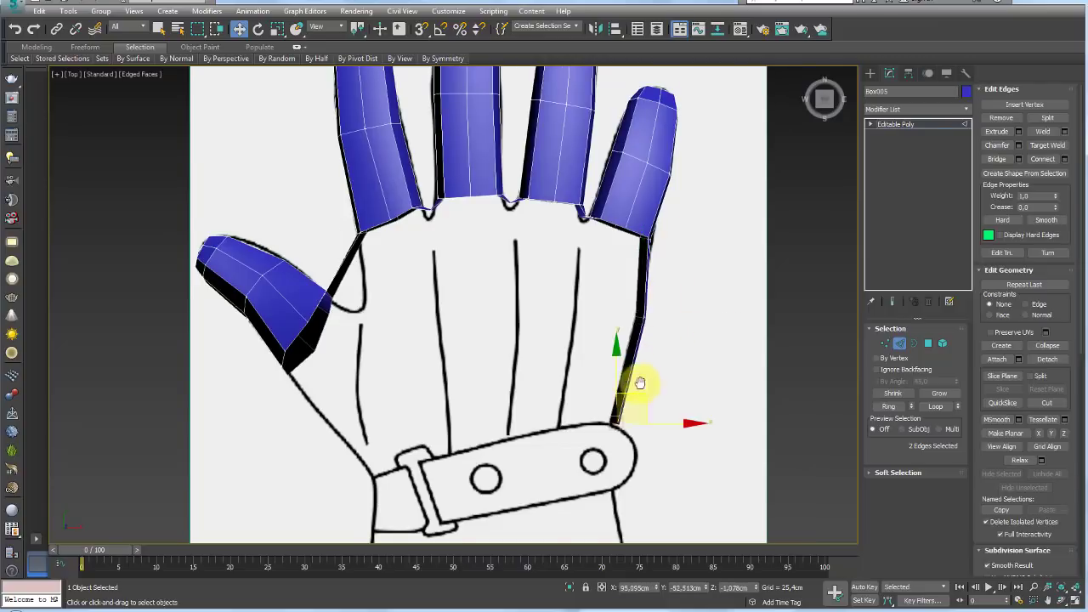
middle_click_drag(639, 382, 608, 321)
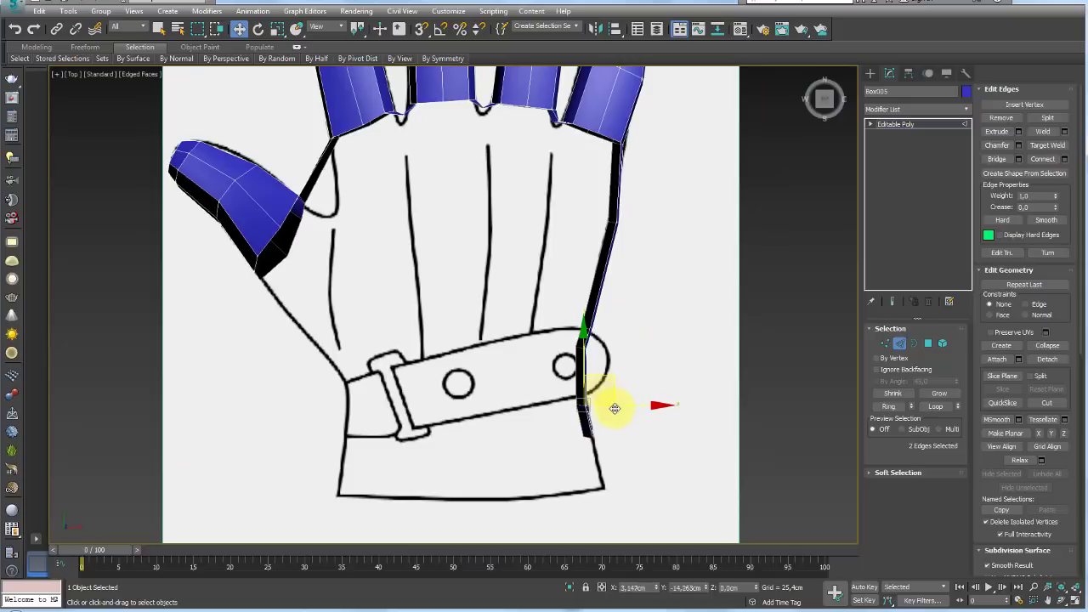
middle_click_drag(635, 466, 595, 434)
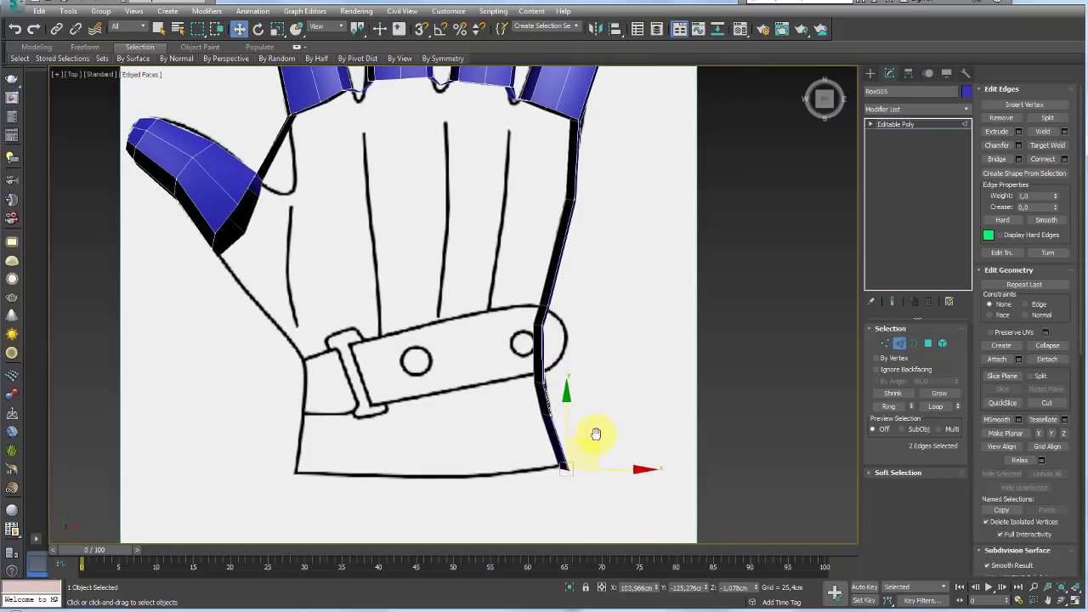
key("p")
mouse_move(522, 335)
middle_mouse_down("alt")
mouse_move(643, 284)
mouse_move(511, 233)
middle_mouse_up("alt")
key("shift+z")
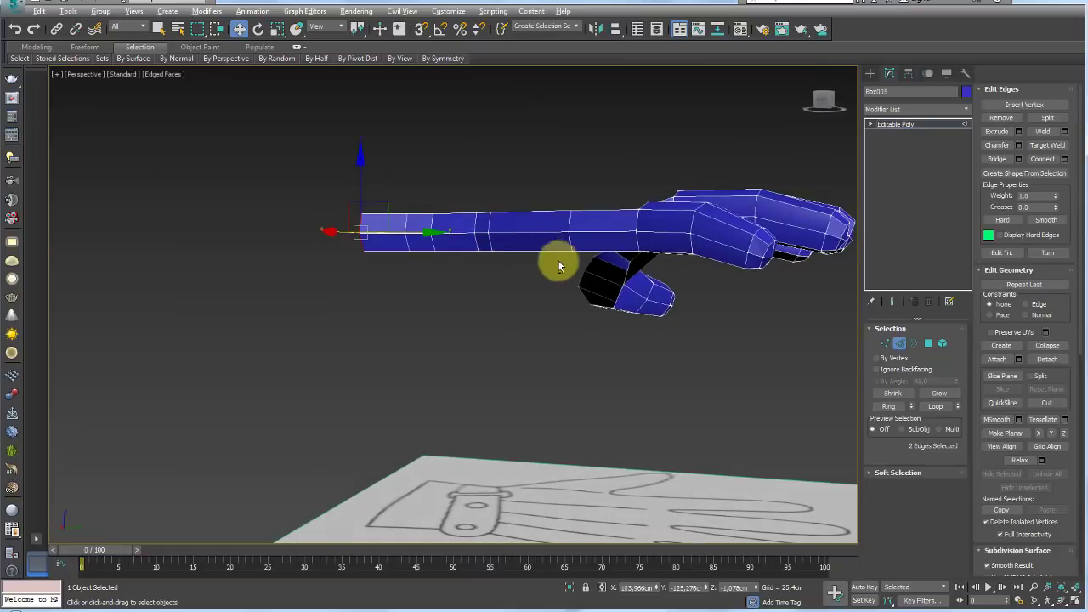
Sketch guide strokes across the palm showing where the strips should run, then clear them.
key("shift+y")
middle_click_drag(584, 273, 520, 253, "alt")
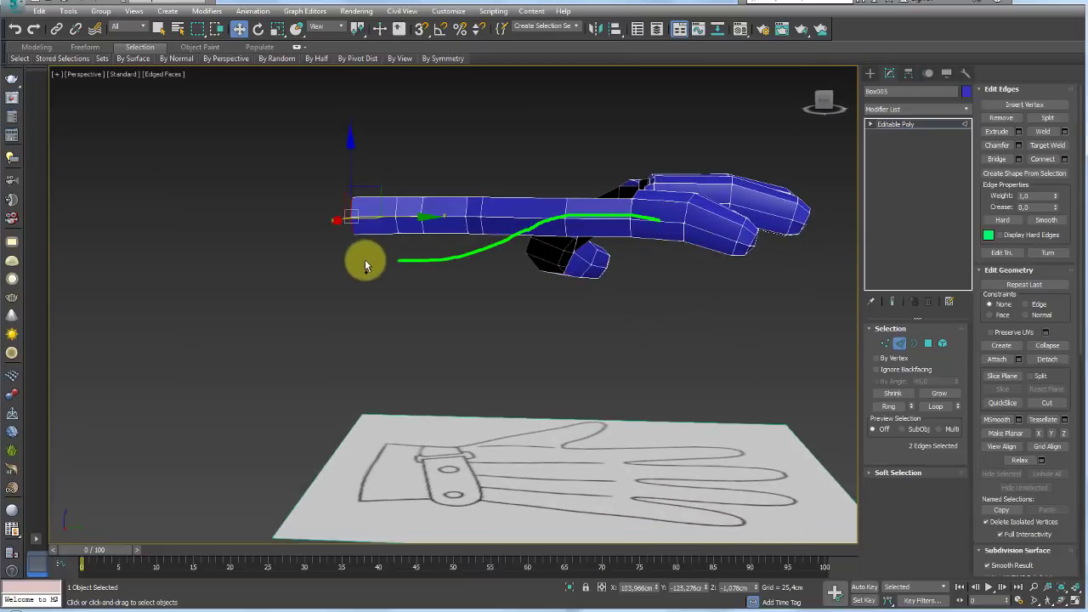
mouse_move(674, 229)
middle_mouse_down("alt")
mouse_move(570, 256)
mouse_move(400, 181)
mouse_move(440, 270)
mouse_move(561, 277)
mouse_move(596, 376)
mouse_move(600, 260)
mouse_move(621, 289)
mouse_move(607, 304)
mouse_move(620, 292)
mouse_move(607, 281)
mouse_move(600, 225)
middle_mouse_up("alt")
scroll(597, 255, "up", 2)
scroll(597, 253, "down", 5)
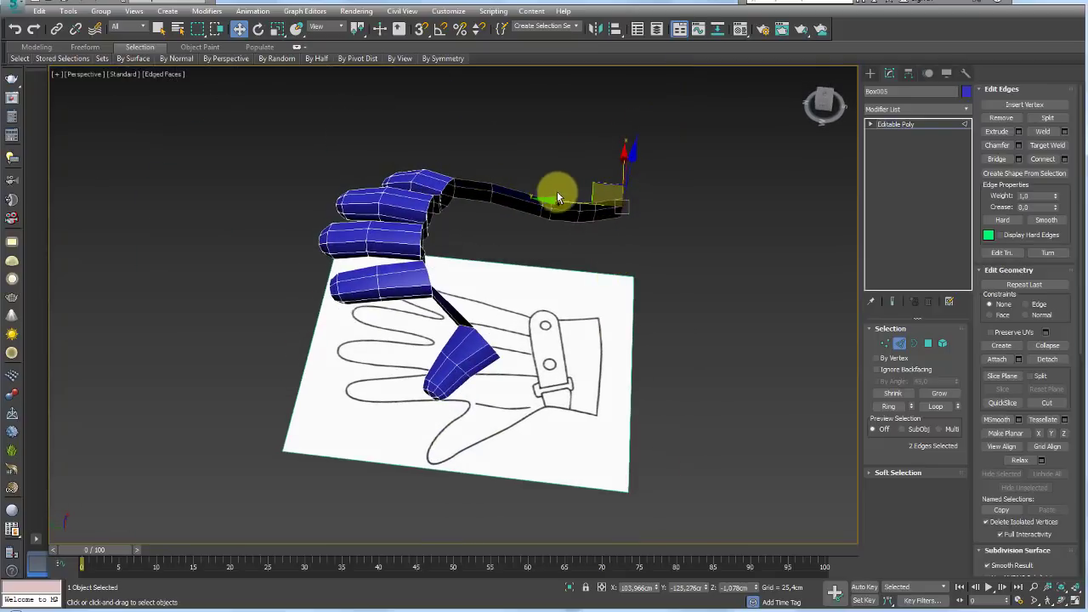
scroll(557, 204, "up", 2)
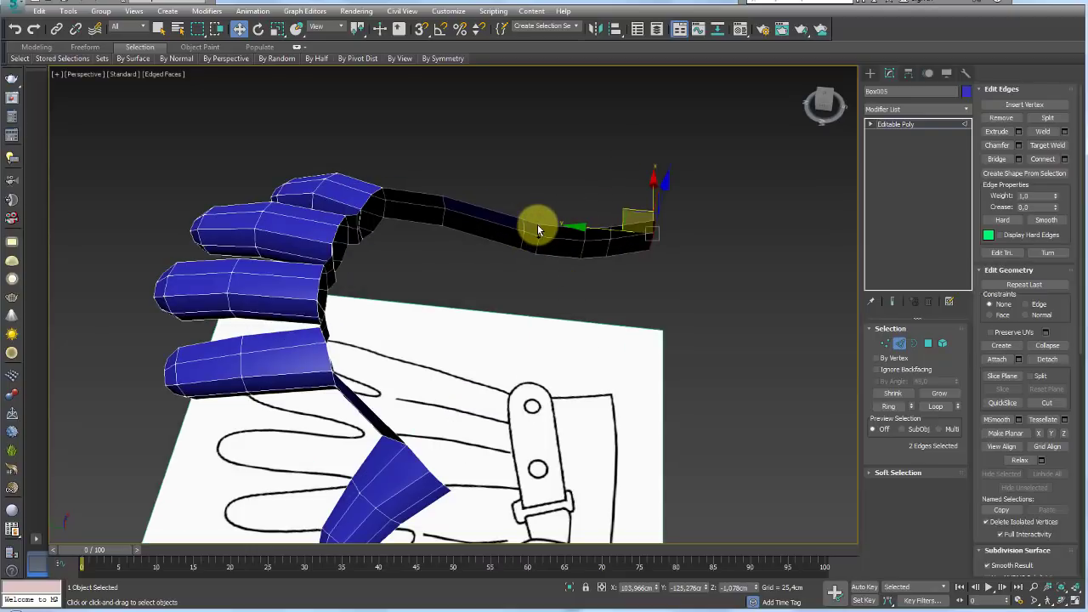
left_click(537, 227)
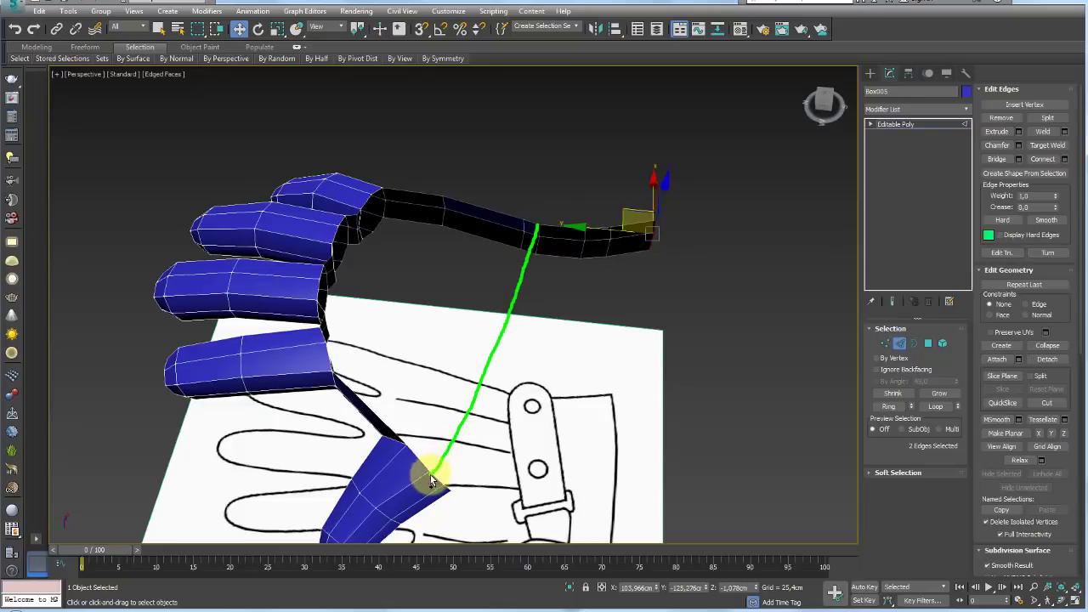
left_click(416, 395)
left_click(390, 362)
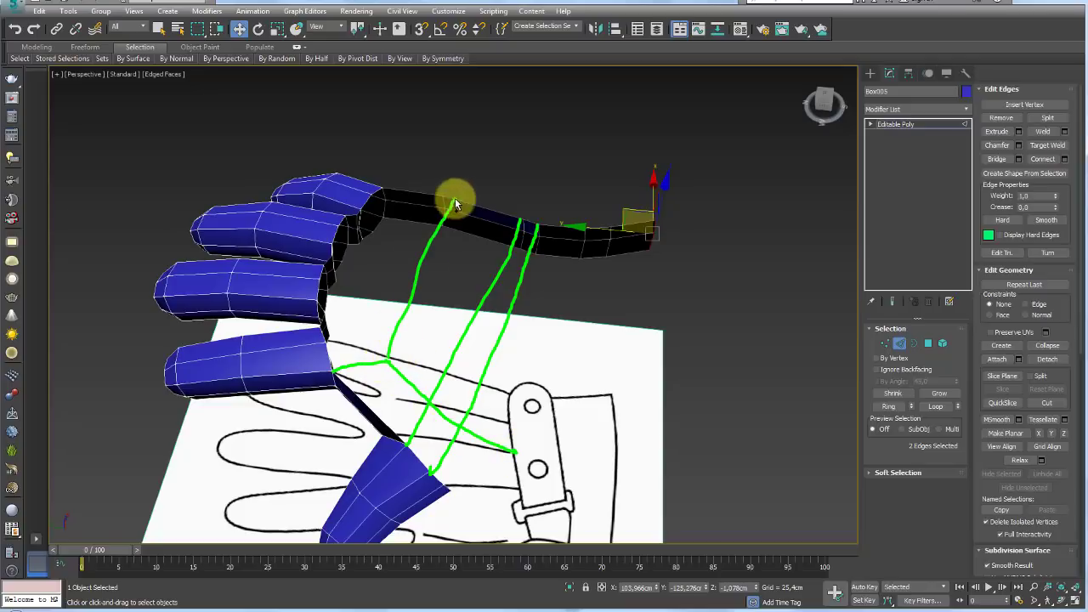
left_click(325, 324)
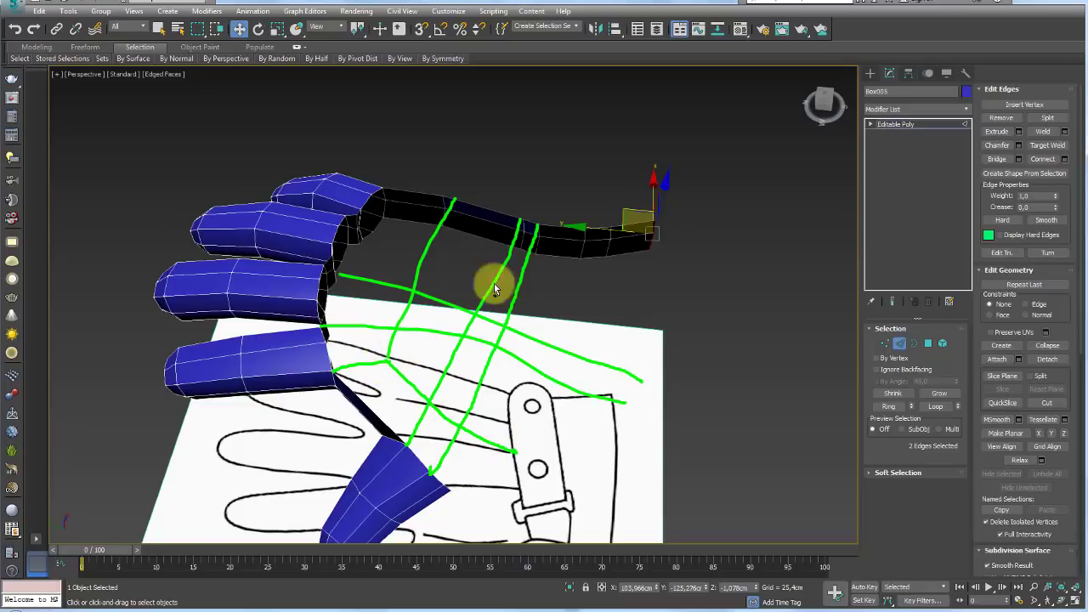
right_click(750, 394)
Box-select the eight polygons at the side strip's free end in Polygon mode.
mouse_move(671, 358)
middle_mouse_down("alt")
mouse_move(686, 284)
mouse_move(765, 340)
middle_mouse_up("alt")
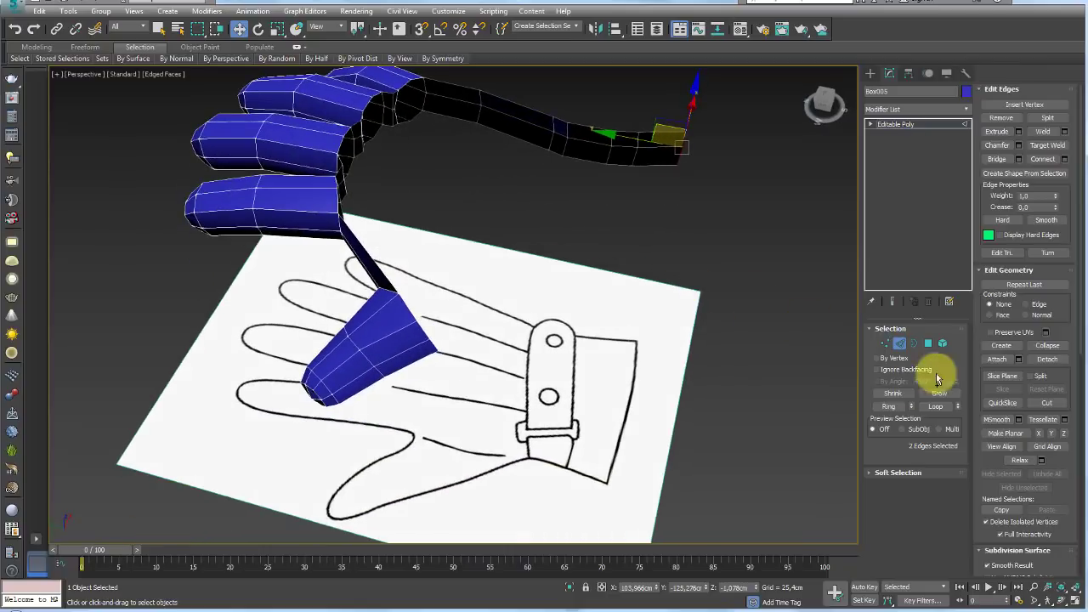
key("4")
left_click_drag(714, 215, 618, 153)
Clone the strip-end polygons to a new element and rotate the copy 150° with Angle Snap.
left_click_drag(560, 93, 556, 100)
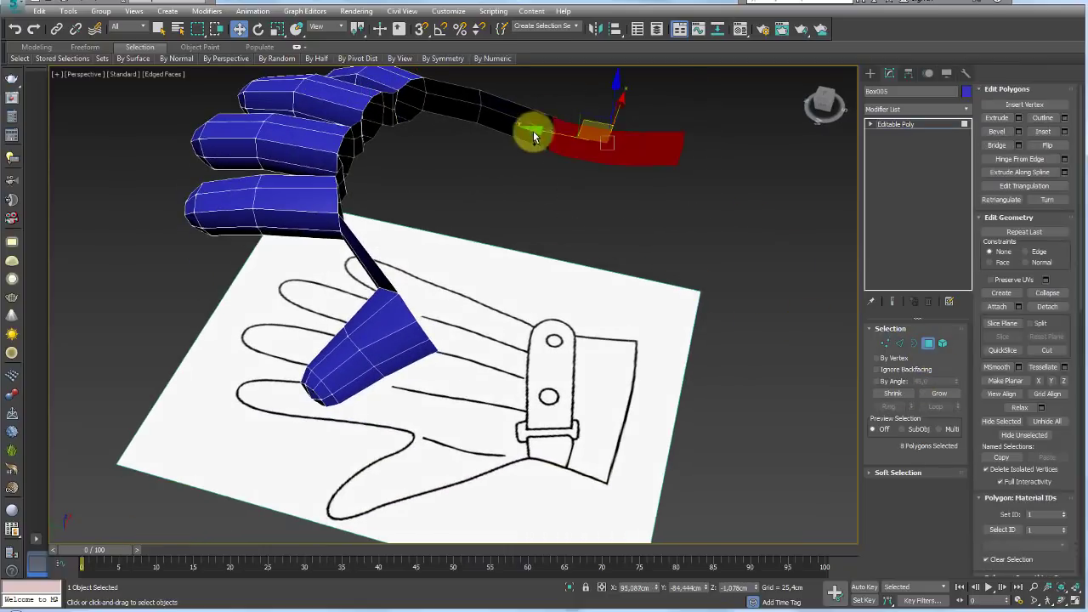
mouse_move(619, 176)
middle_mouse_down("alt")
mouse_move(543, 197)
mouse_move(561, 346)
mouse_move(686, 347)
mouse_move(648, 333)
middle_mouse_up("alt")
left_click_drag(524, 334, 475, 312, "shift")
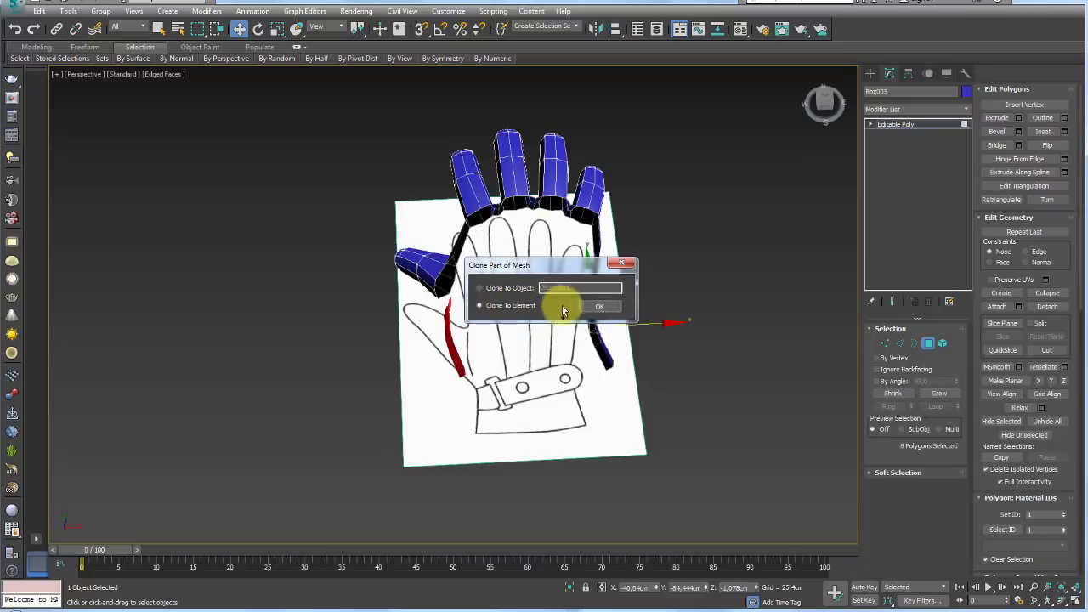
key("Return")
scroll(527, 306, "up", 2)
key("e")
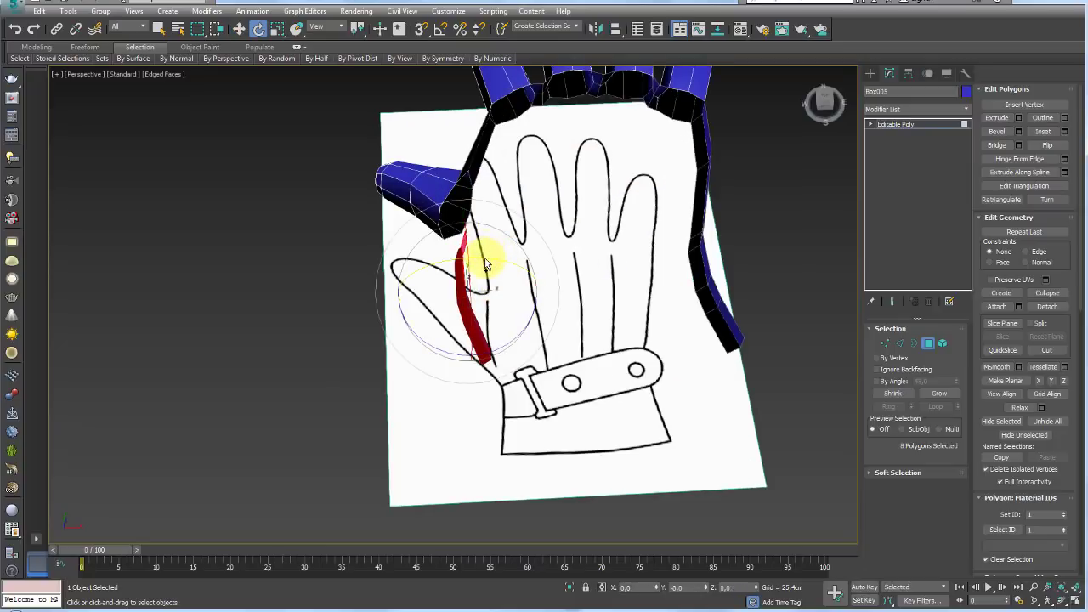
left_click(440, 29)
left_click_drag(493, 265, 594, 295)
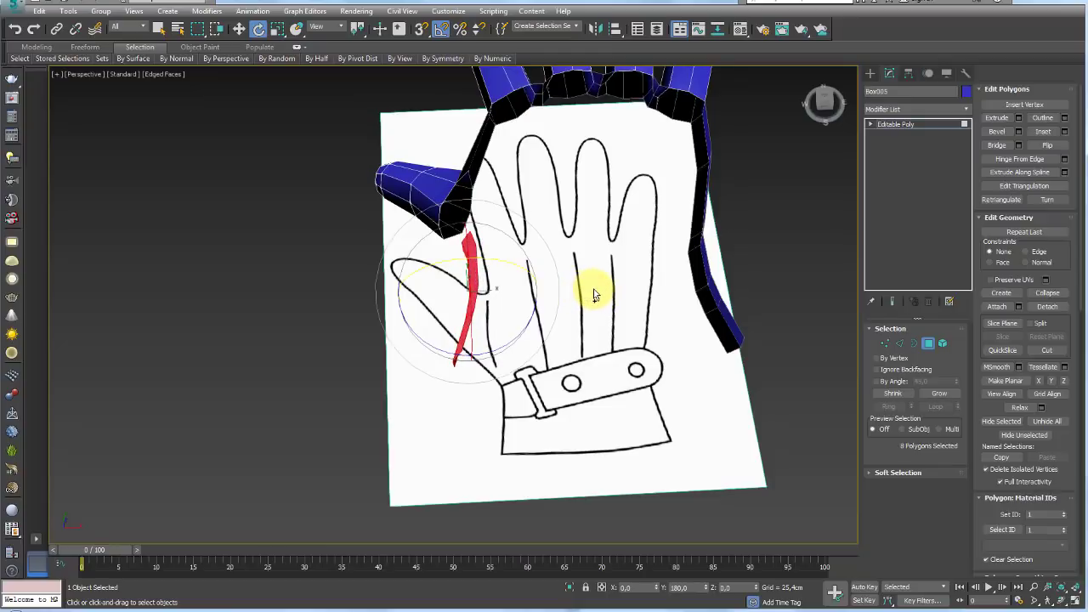
Lower the copy along Z beneath the side strip and nudge the strip end slightly down.
mouse_move(591, 297)
middle_mouse_down("alt")
mouse_move(697, 260)
mouse_move(703, 206)
mouse_move(682, 230)
middle_mouse_up("alt")
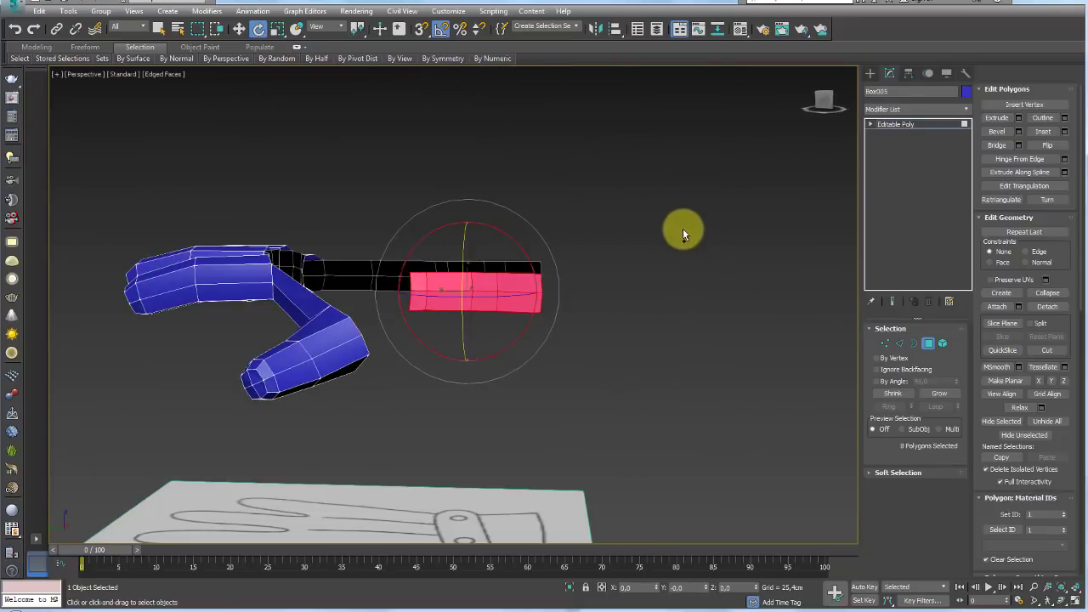
key("w")
left_click_drag(467, 232, 462, 267)
middle_click_drag(564, 272, 621, 207, "alt")
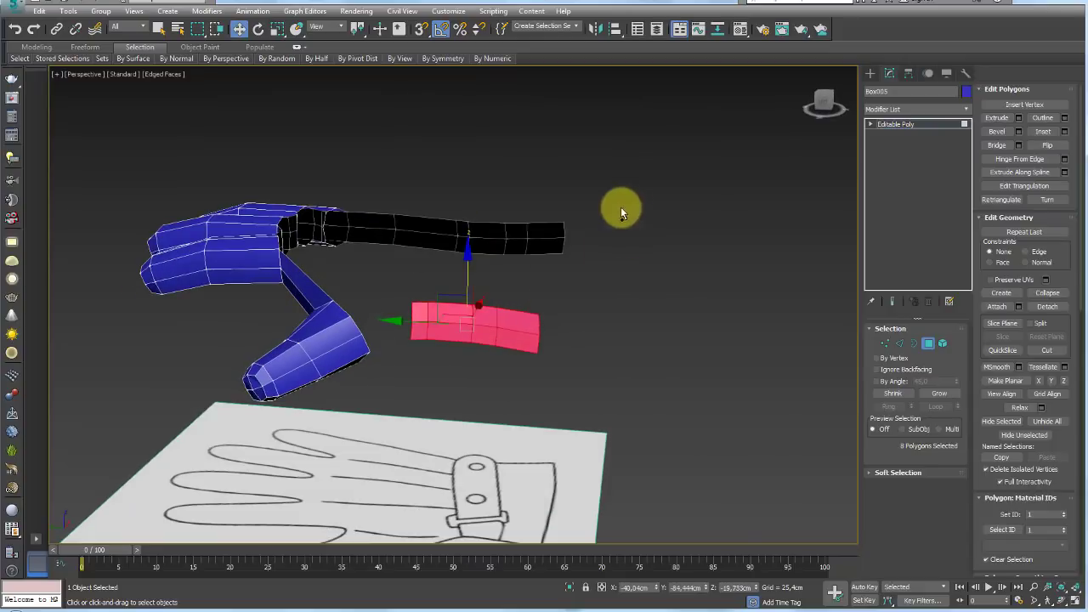
left_click(475, 226)
left_click_drag(505, 195, 508, 219)
mouse_move(508, 220)
middle_mouse_down("alt")
mouse_move(558, 214)
mouse_move(536, 237)
mouse_move(539, 301)
mouse_move(462, 323)
middle_mouse_up("alt")
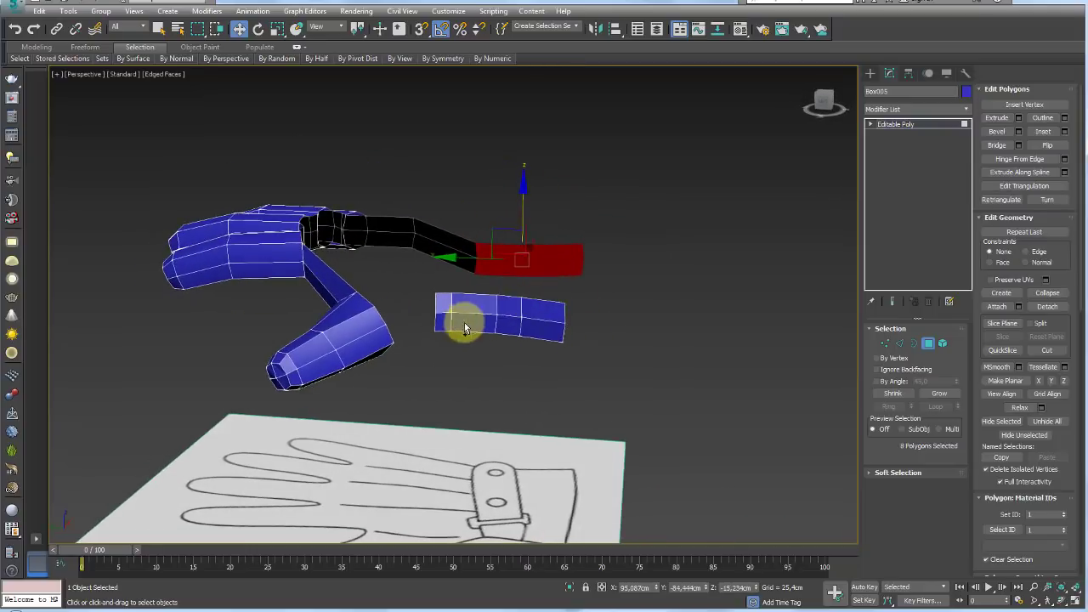
Bridge the thumb's open base edges to the copied strip's end edges.
left_click(899, 343)
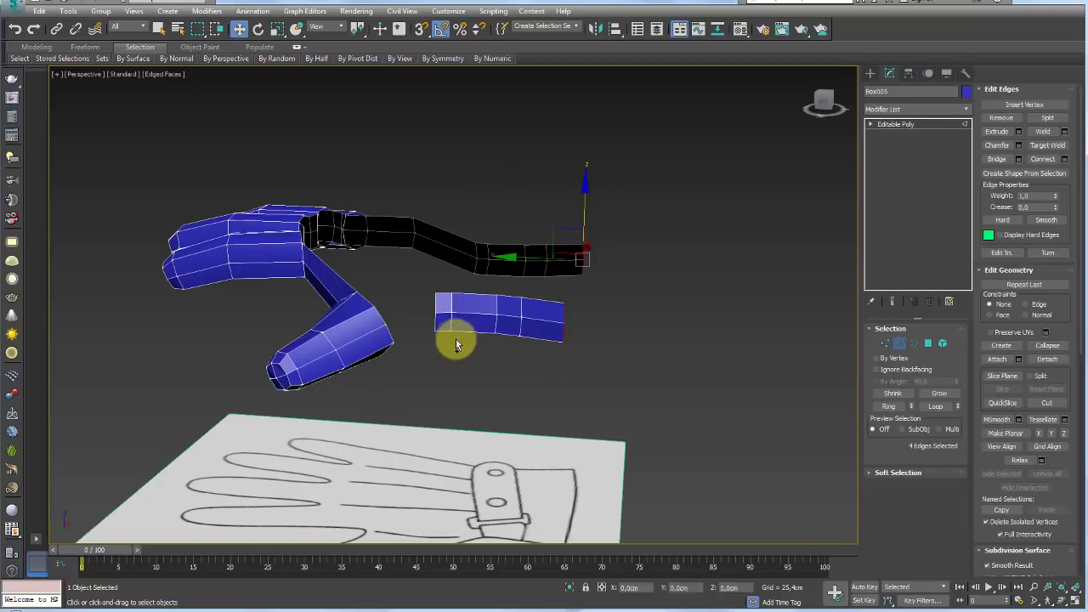
left_click(380, 317)
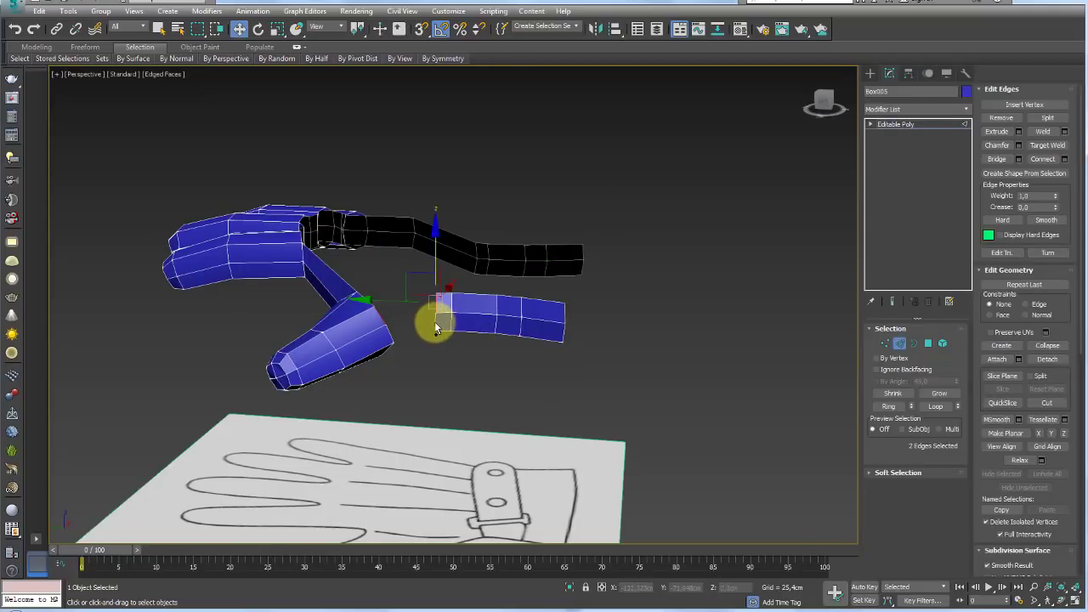
double_click(435, 328)
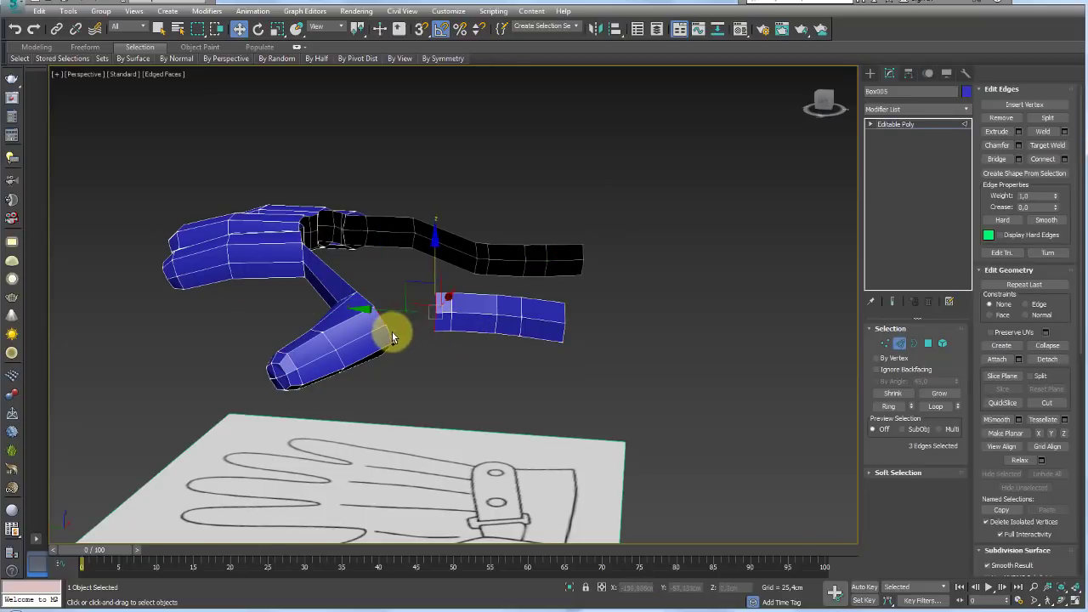
left_click(998, 160)
mouse_move(595, 297)
middle_mouse_down("alt")
mouse_move(530, 309)
mouse_move(593, 293)
middle_mouse_up("alt")
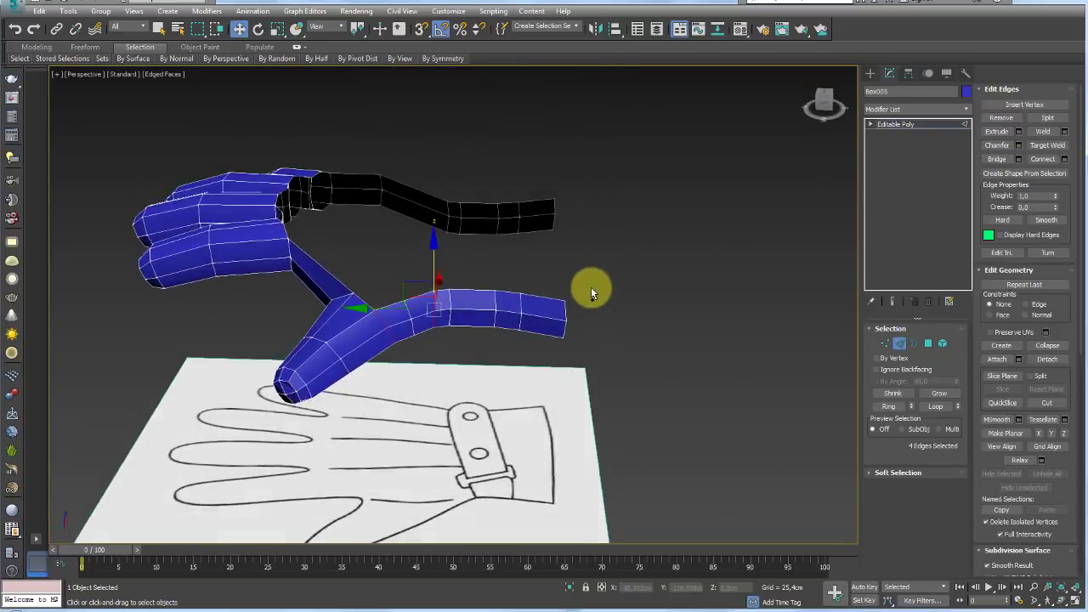
Remove the extra edge loop at the strip's bend and select an open edge on the left strip.
left_click(408, 312)
scroll(408, 308, "up", 4)
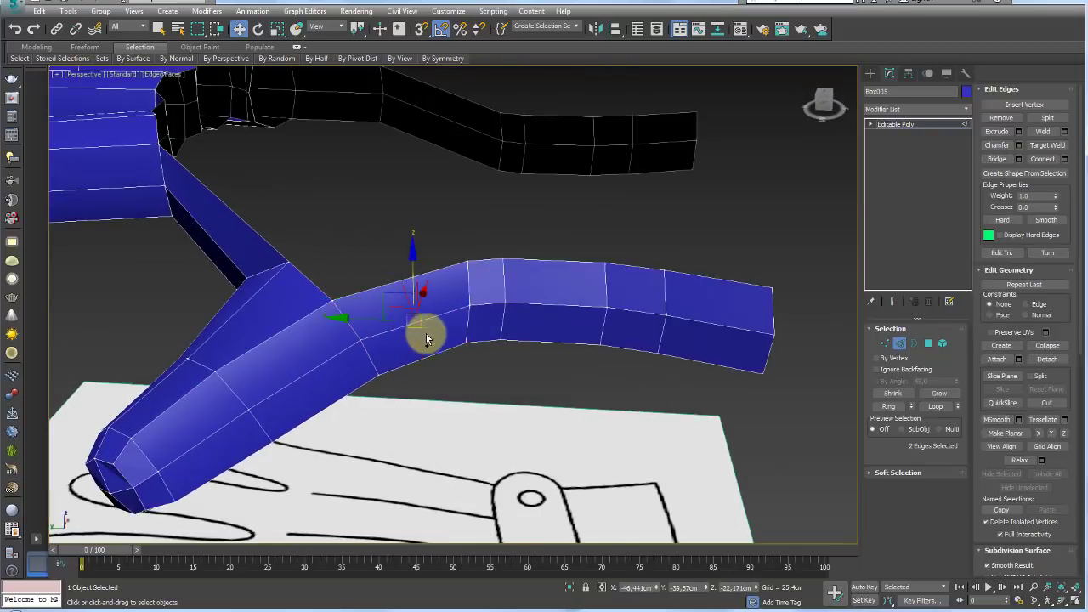
middle_click_drag(777, 225, 805, 220)
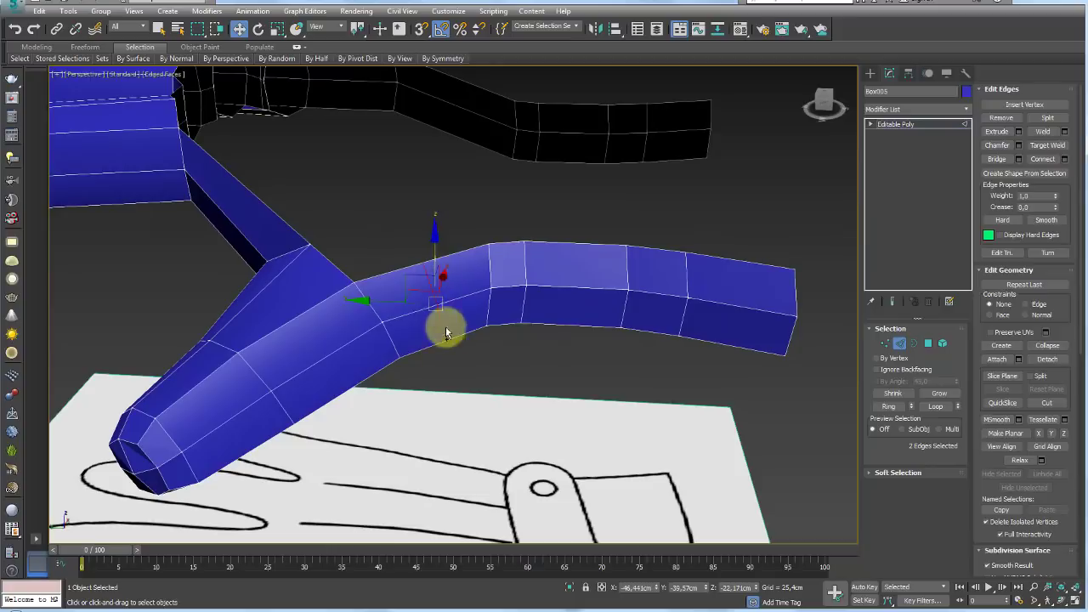
left_click(1003, 119)
scroll(546, 214, "down", 5)
mouse_move(607, 243)
middle_mouse_down("alt")
mouse_move(498, 304)
mouse_move(464, 244)
mouse_move(485, 213)
mouse_move(516, 286)
mouse_move(505, 348)
middle_mouse_up("alt")
scroll(426, 277, "up", 4)
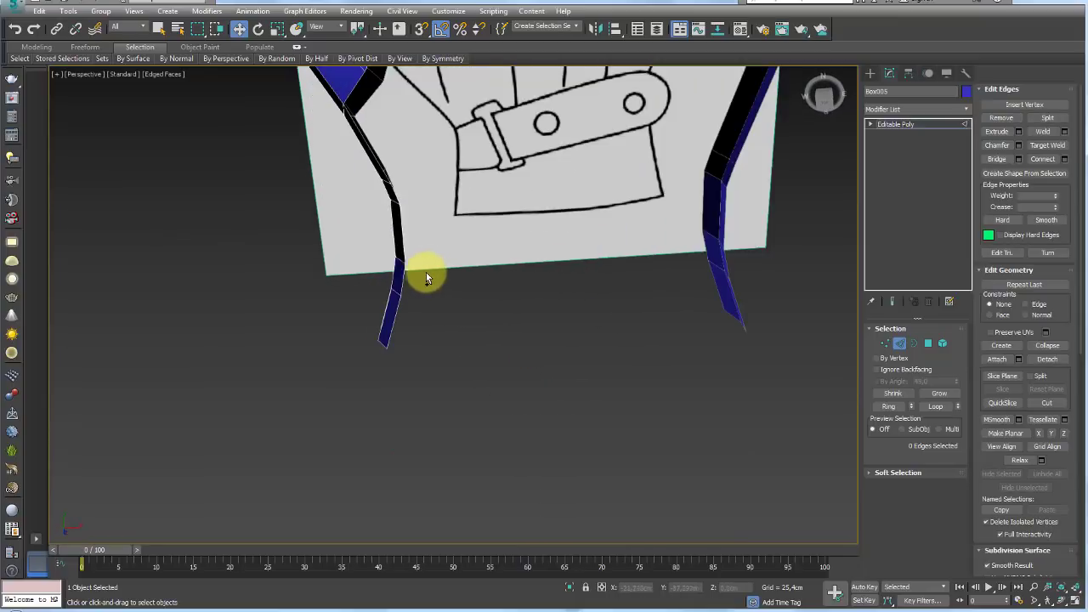
left_click(403, 255)
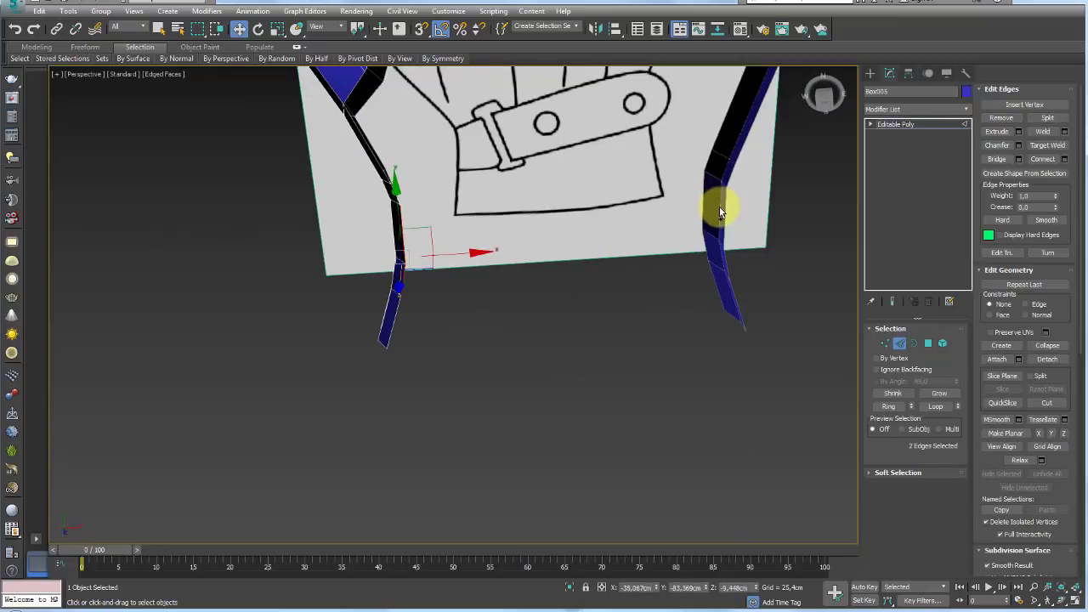
mouse_move(719, 206)
middle_mouse_down("alt")
mouse_move(711, 230)
mouse_move(651, 235)
mouse_move(624, 439)
mouse_move(507, 349)
mouse_move(485, 364)
middle_mouse_up("alt")
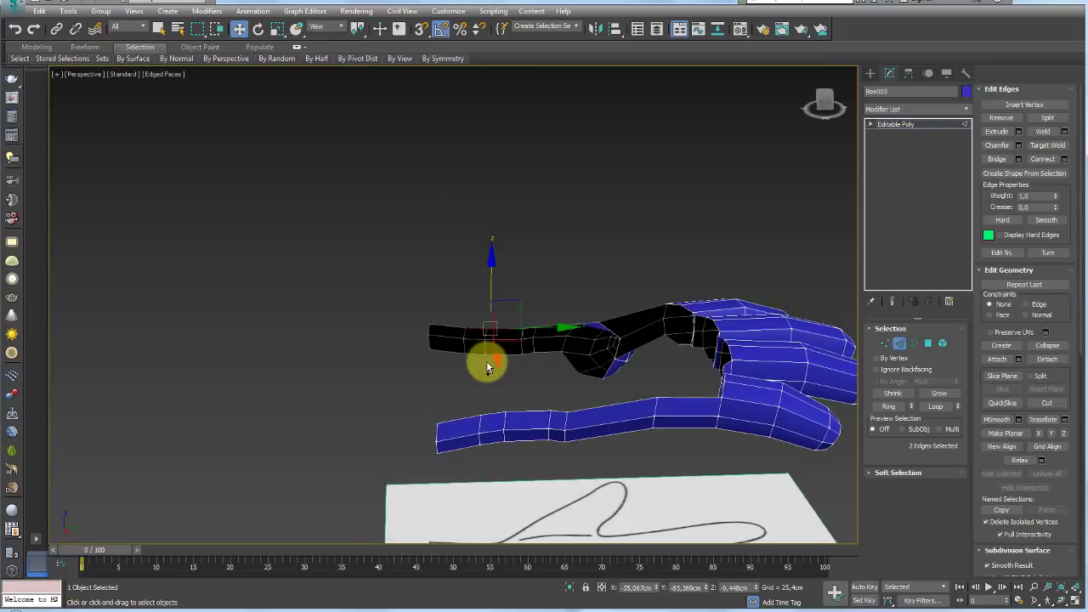
Bridge the lower and upper strips' border edges into a wrist band.
left_click(514, 418)
left_click(463, 427, "ctrl")
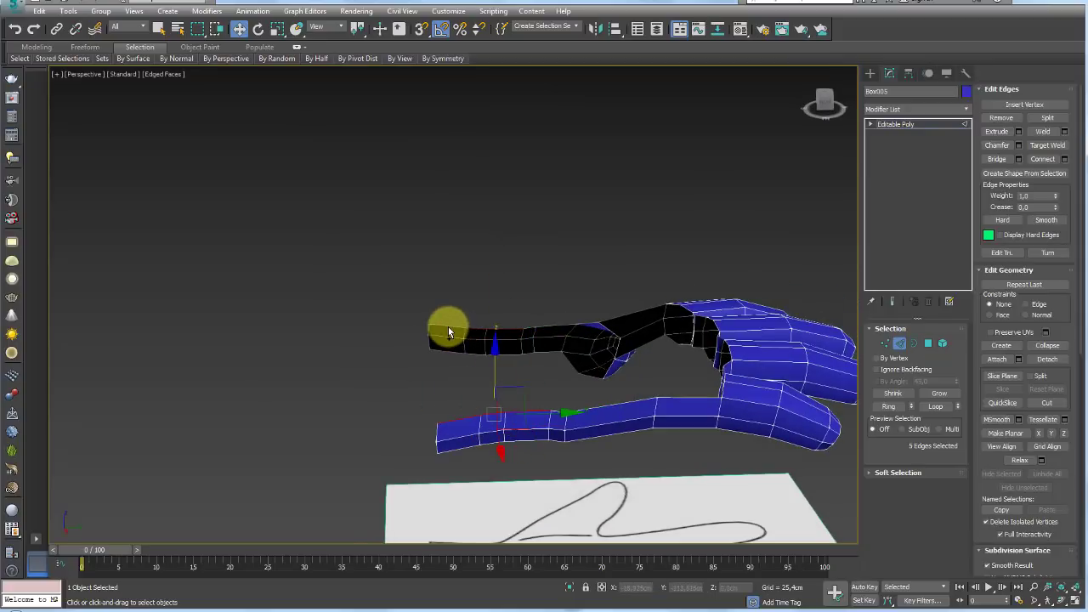
left_click(995, 159)
middle_click_drag(538, 369, 522, 374, "alt")
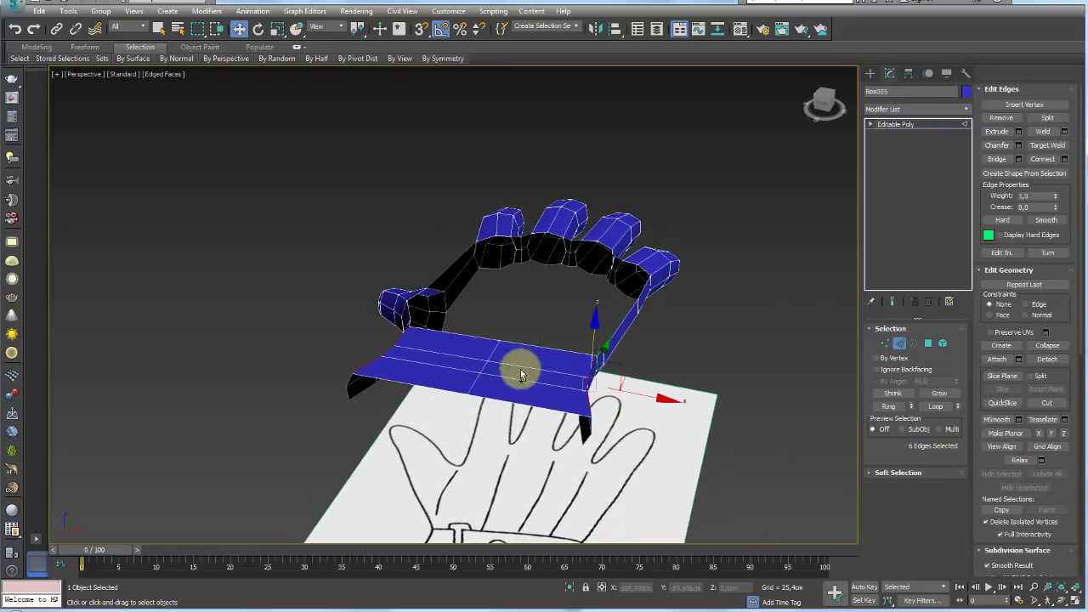
Raise the band's middle edge loop along Z so the cuff curves.
double_click(493, 348)
left_click_drag(488, 318, 482, 301)
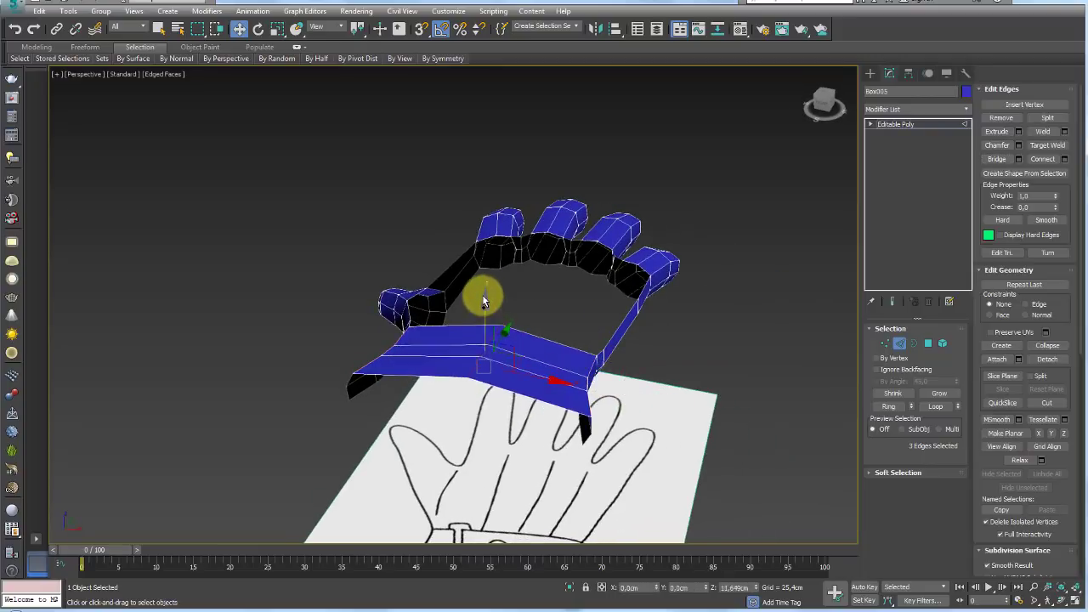
mouse_move(461, 320)
middle_mouse_down("alt")
mouse_move(539, 357)
mouse_move(498, 377)
mouse_move(540, 357)
mouse_move(539, 321)
mouse_move(502, 396)
mouse_move(554, 360)
mouse_move(537, 390)
mouse_move(474, 374)
middle_mouse_up("alt")
scroll(502, 396, "down", 5)
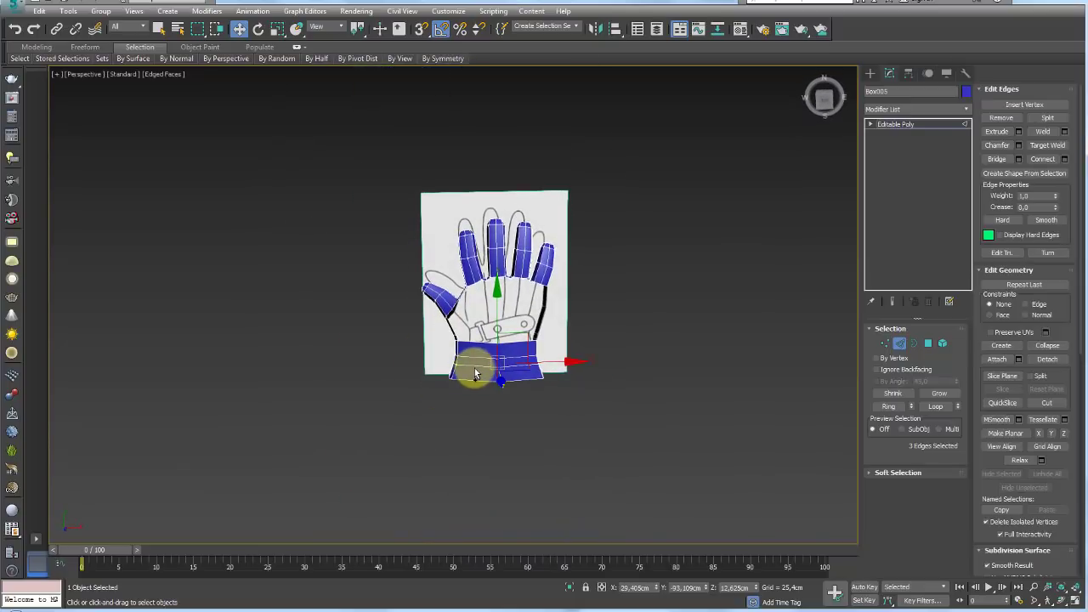
Show the glove see-through over the sketch in Top view and enter vertex editing.
key("t")
scroll(470, 377, "up", 4)
scroll(510, 380, "up", 2)
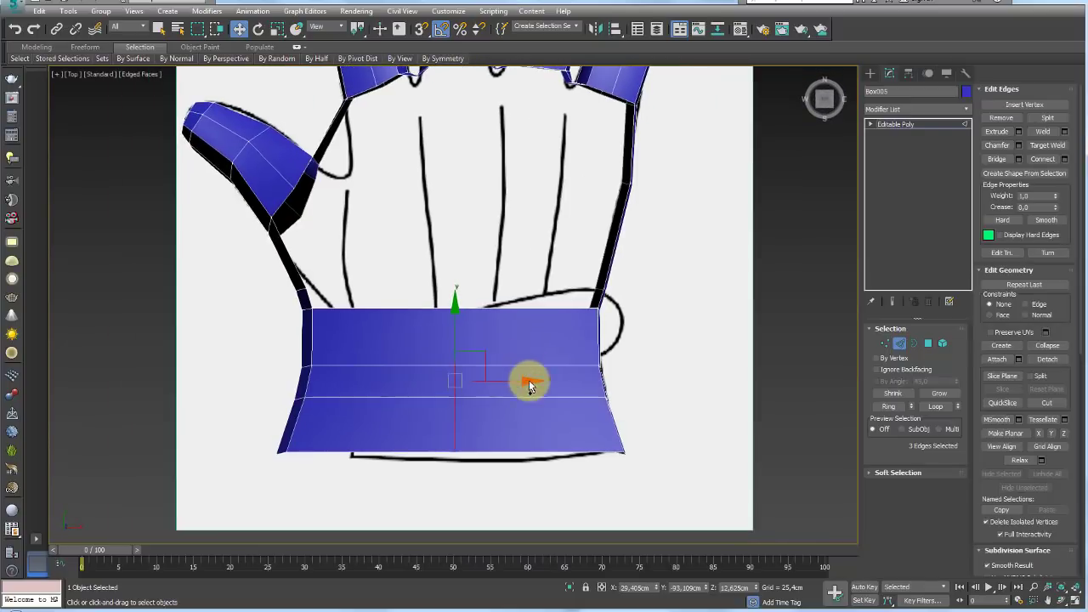
key("alt+x")
left_click(885, 343)
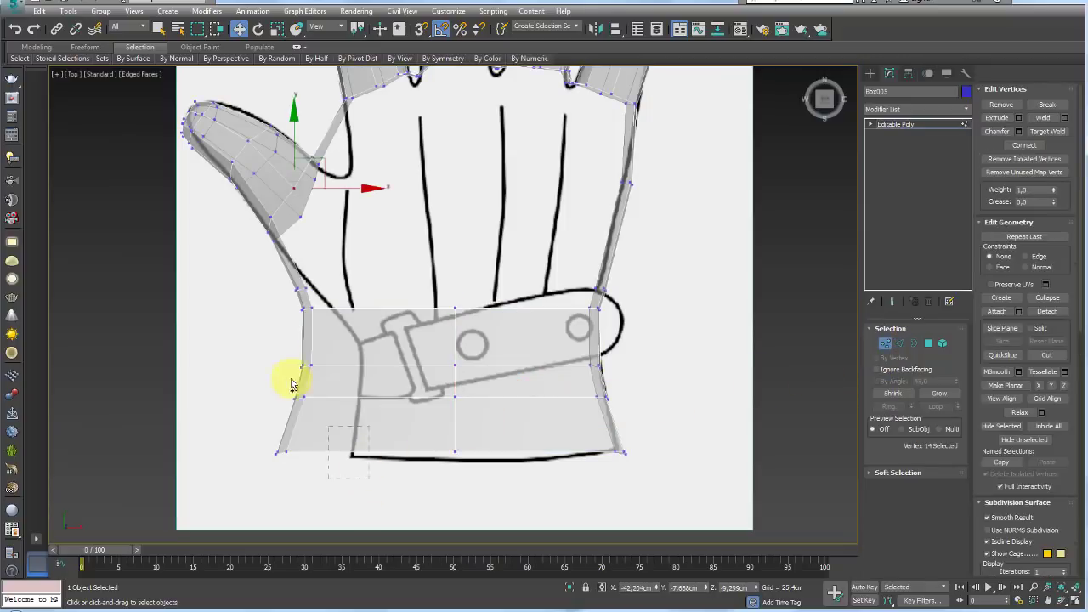
Move the cuff's left-side and lower-left vertices and bottom edge onto the sketched cuff.
left_click_drag(369, 478, 238, 279)
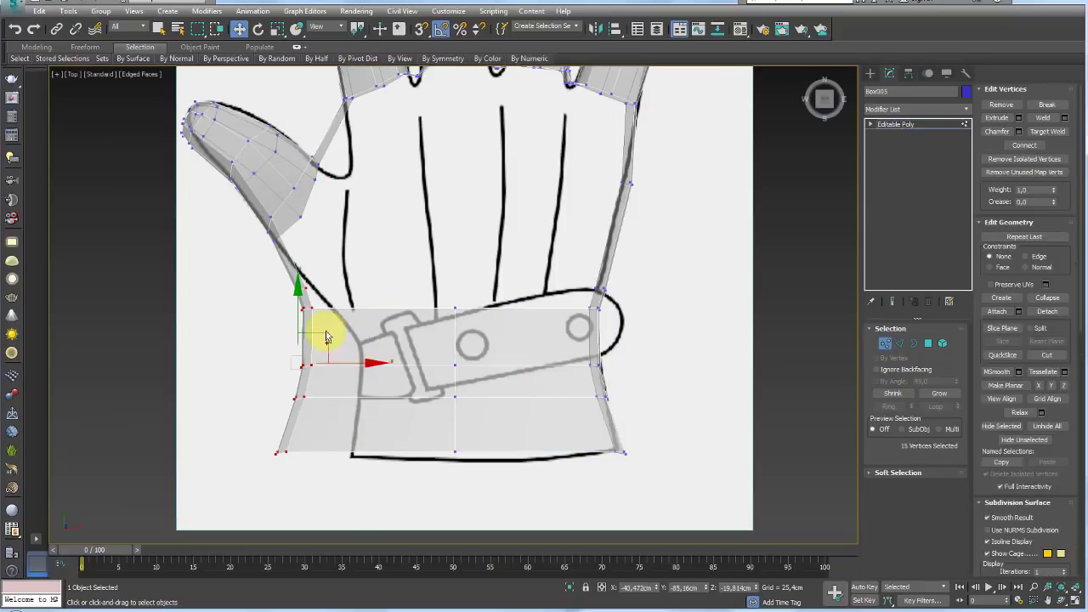
left_click_drag(322, 341, 319, 298)
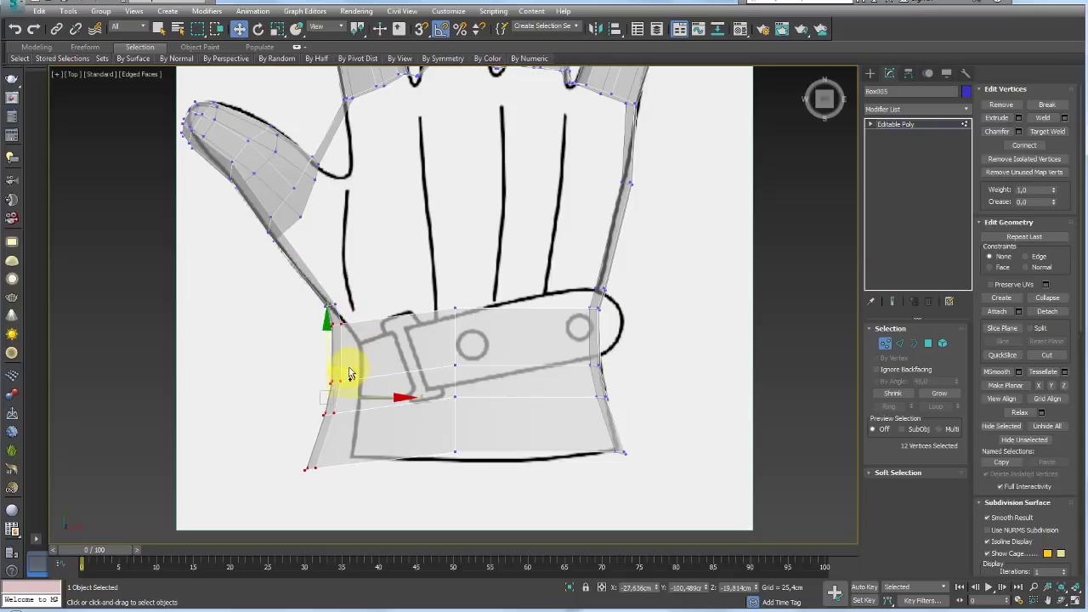
mouse_move(349, 374)
left_mouse_down()
mouse_move(374, 377)
mouse_move(330, 346)
left_mouse_up()
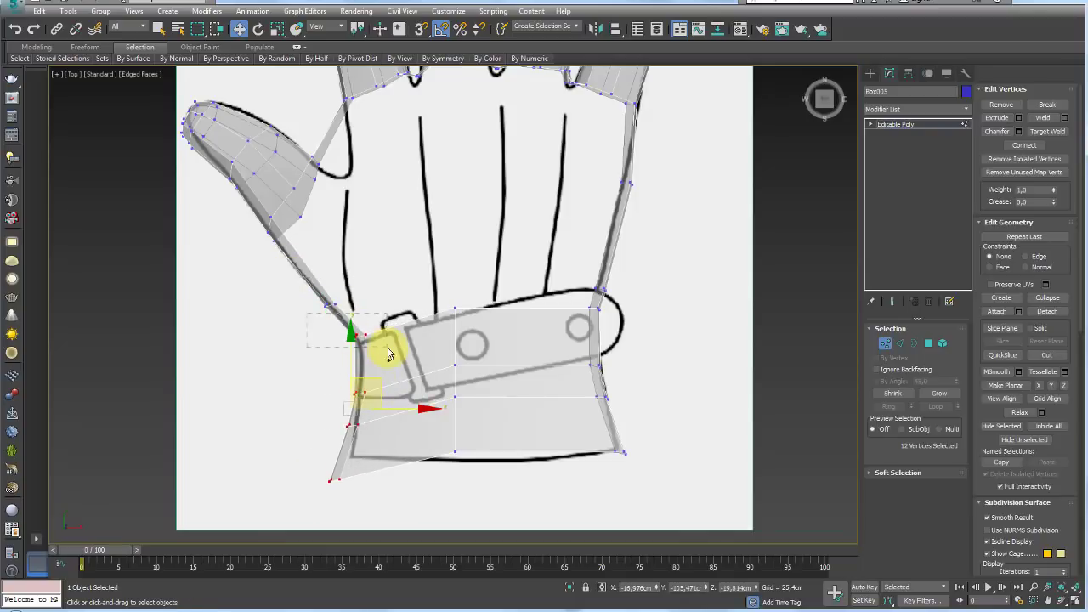
left_click(361, 395, "alt")
mouse_move(377, 401)
left_mouse_down()
mouse_move(382, 388)
mouse_move(311, 350)
left_mouse_up()
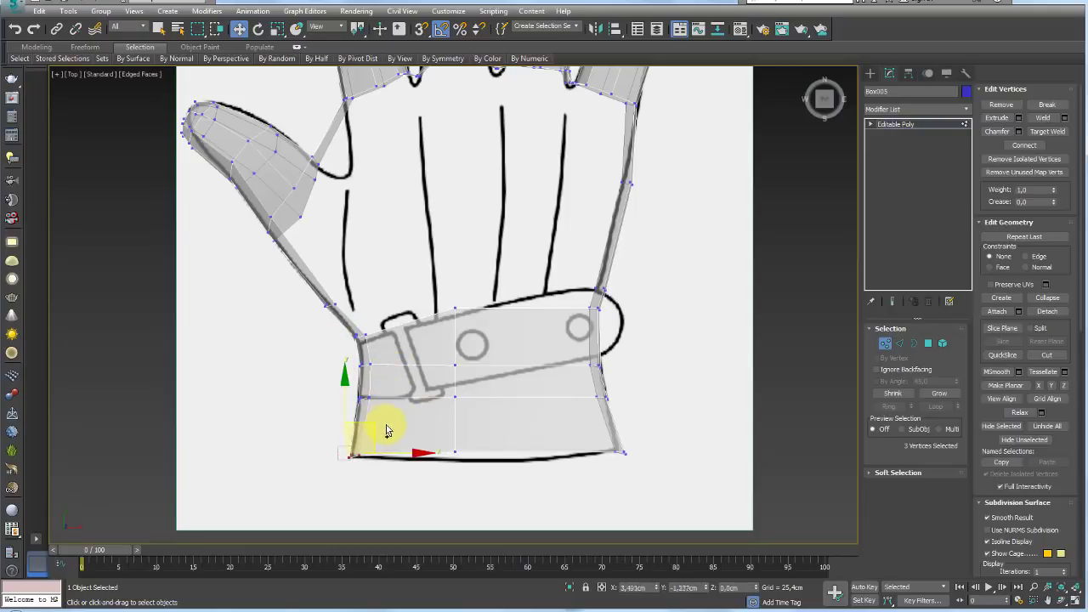
left_click_drag(482, 432, 500, 440)
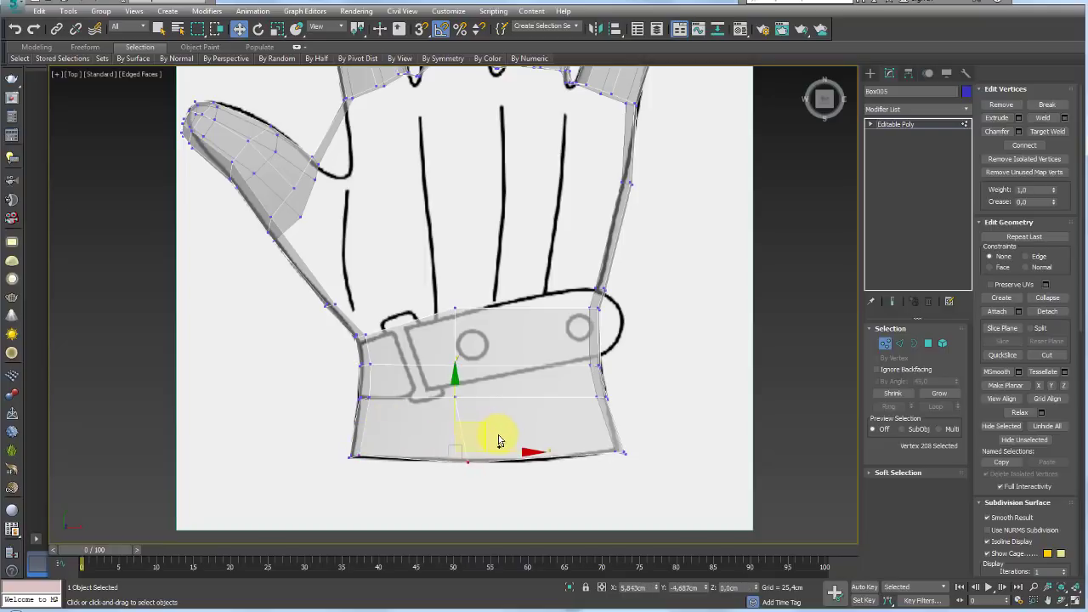
Align the right wrist edge vertices along the hand's outer side and a top-edge vertex onto the strap line.
left_click_drag(604, 442, 605, 442)
key("e")
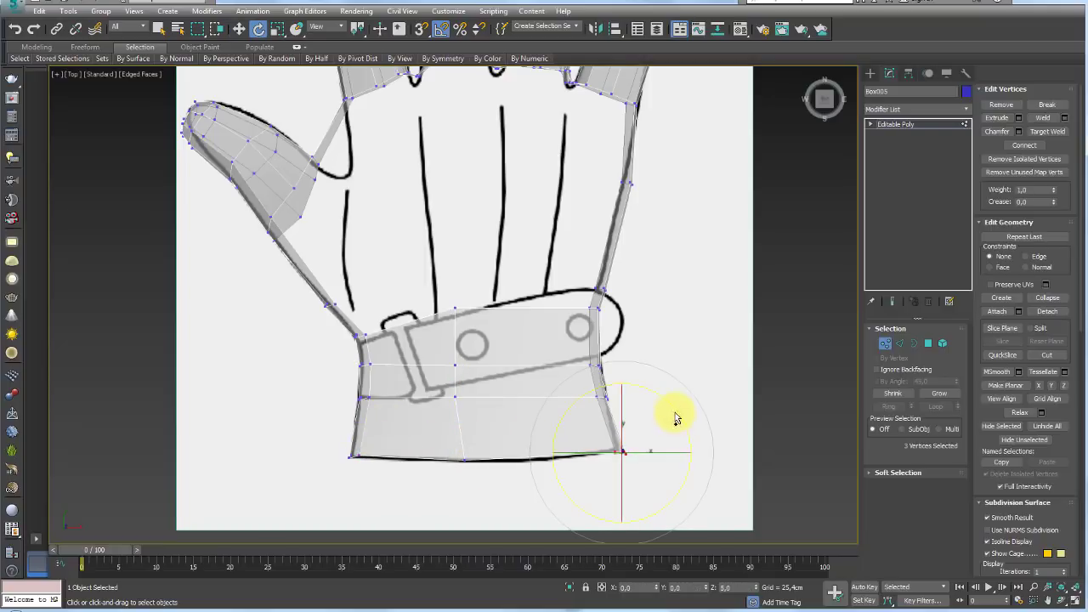
key("w")
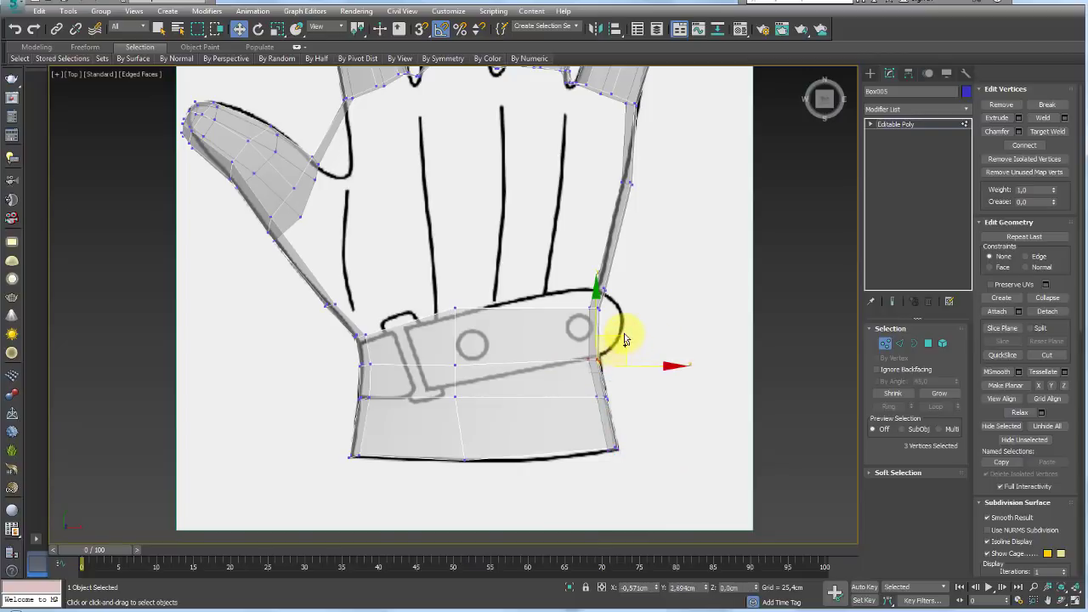
left_click_drag(559, 321, 561, 322)
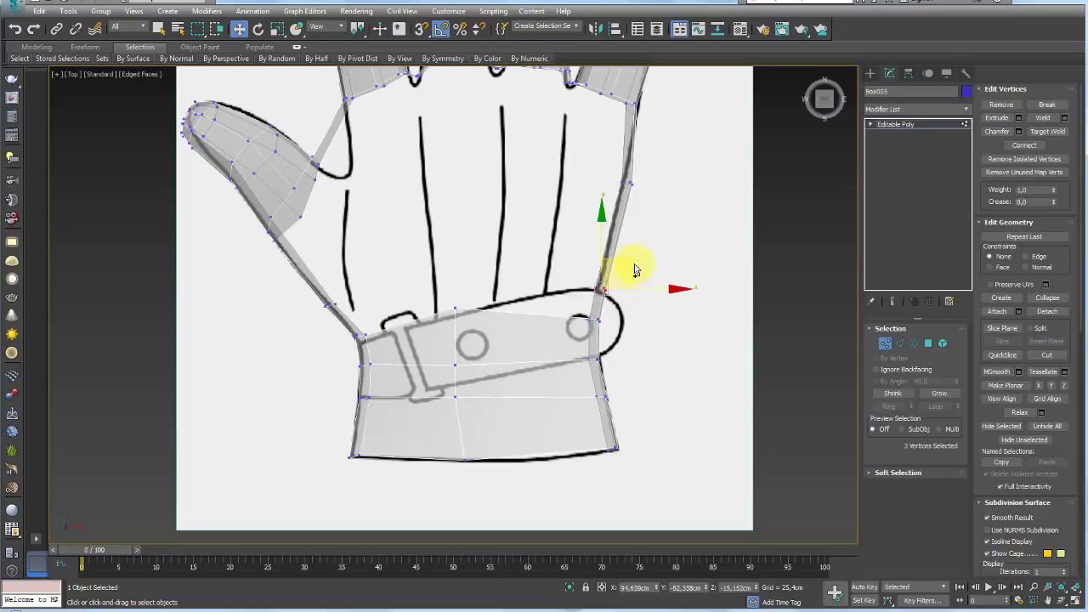
mouse_move(628, 268)
left_mouse_down()
mouse_move(651, 164)
mouse_move(611, 260)
left_mouse_up()
left_click(452, 309)
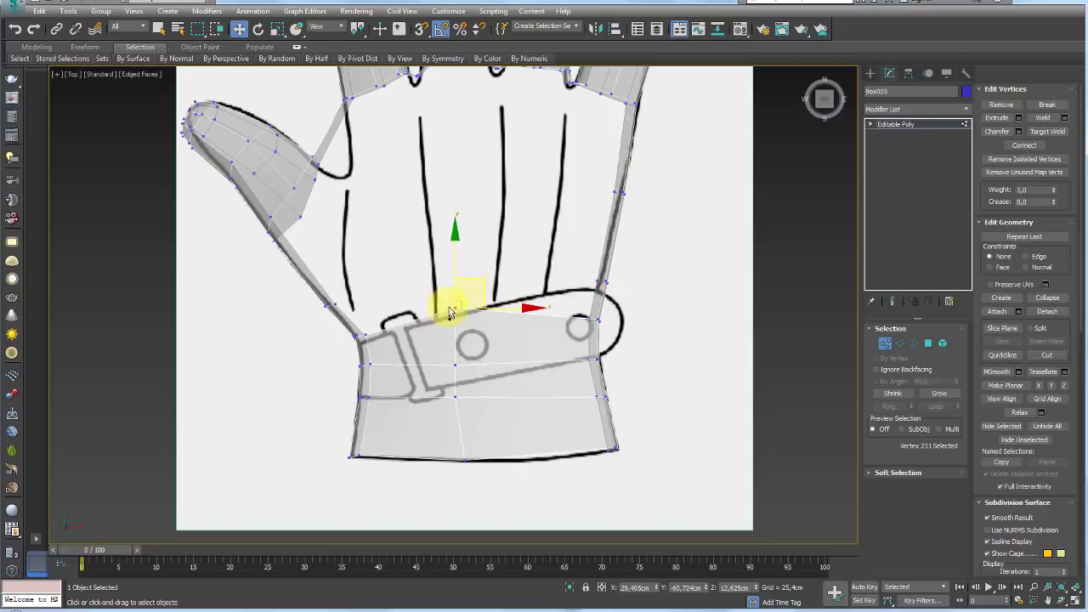
left_click_drag(480, 290, 476, 300)
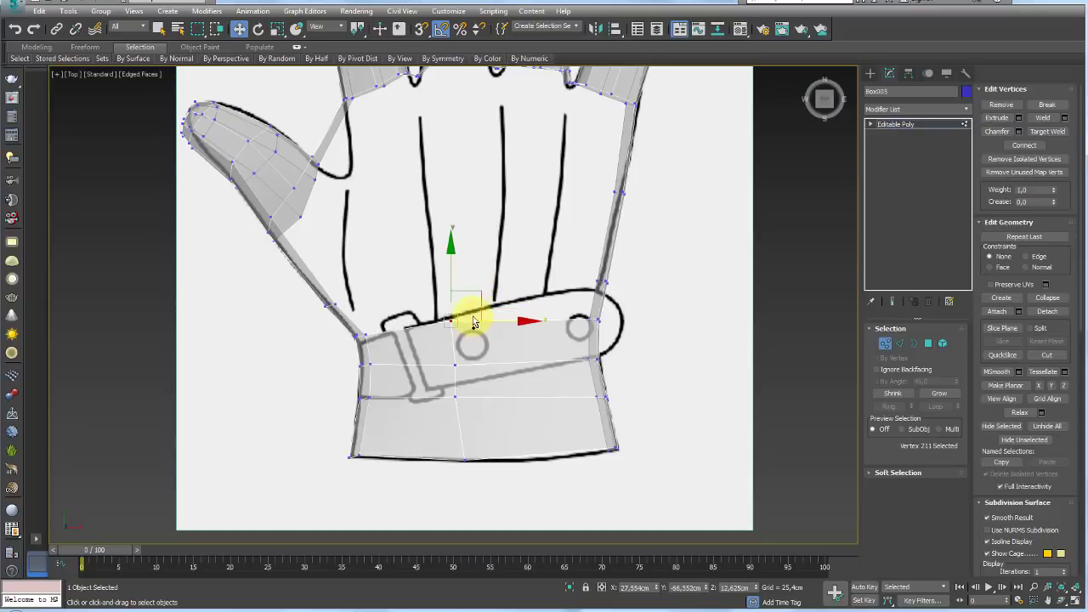
key("p")
mouse_move(467, 328)
middle_mouse_down("alt")
mouse_move(498, 303)
mouse_move(511, 374)
mouse_move(455, 368)
mouse_move(578, 303)
mouse_move(417, 319)
middle_mouse_up("alt")
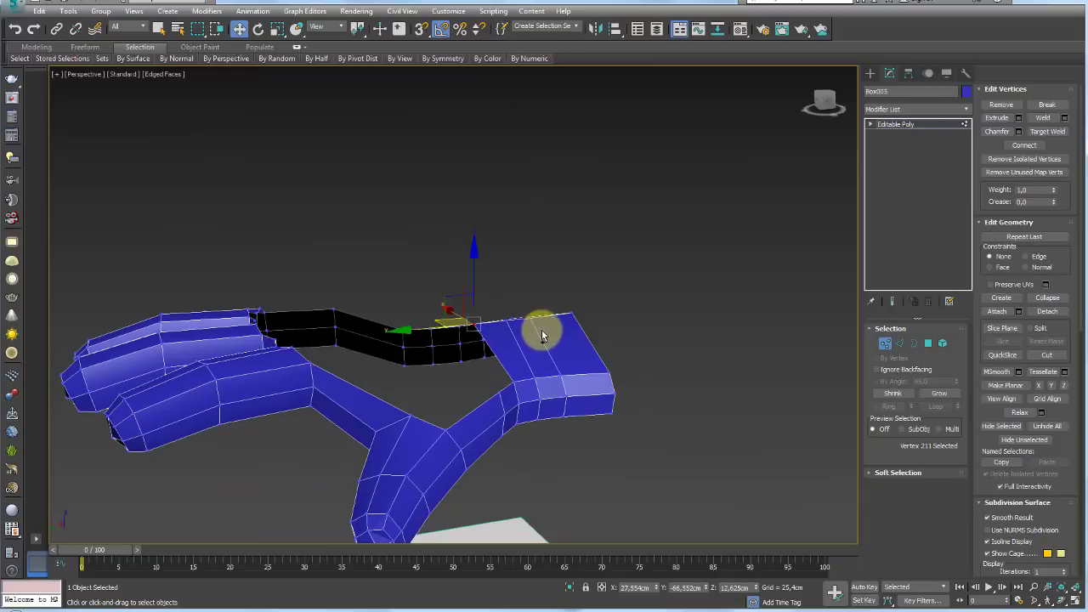
mouse_move(267, 299)
middle_mouse_down("alt")
mouse_move(433, 359)
mouse_move(408, 448)
mouse_move(731, 367)
middle_mouse_up("alt")
left_click(913, 343)
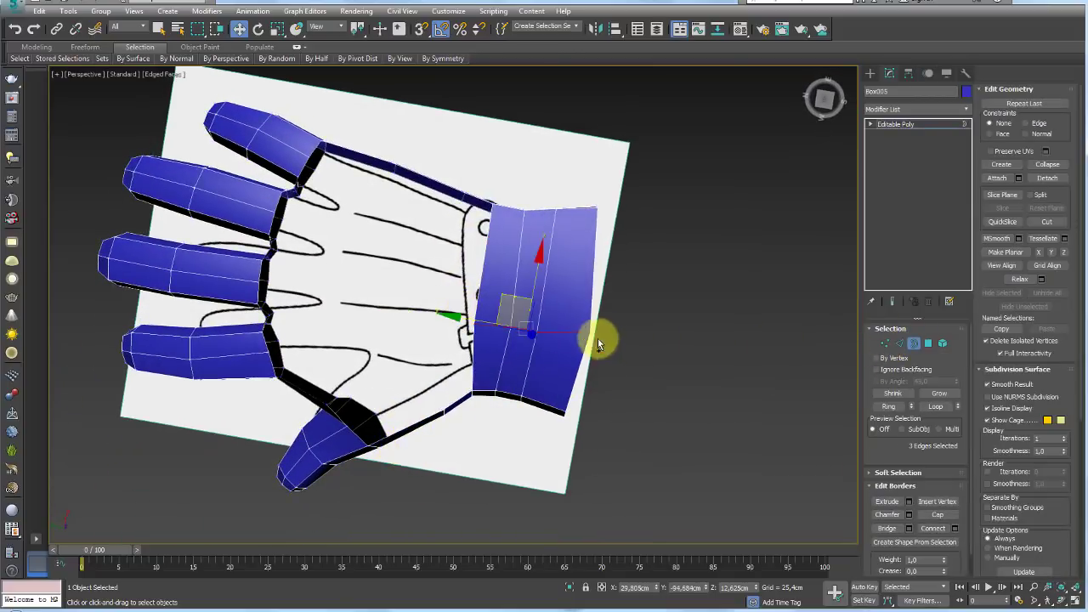
left_click(478, 290)
middle_click_drag(505, 334, 554, 275, "alt")
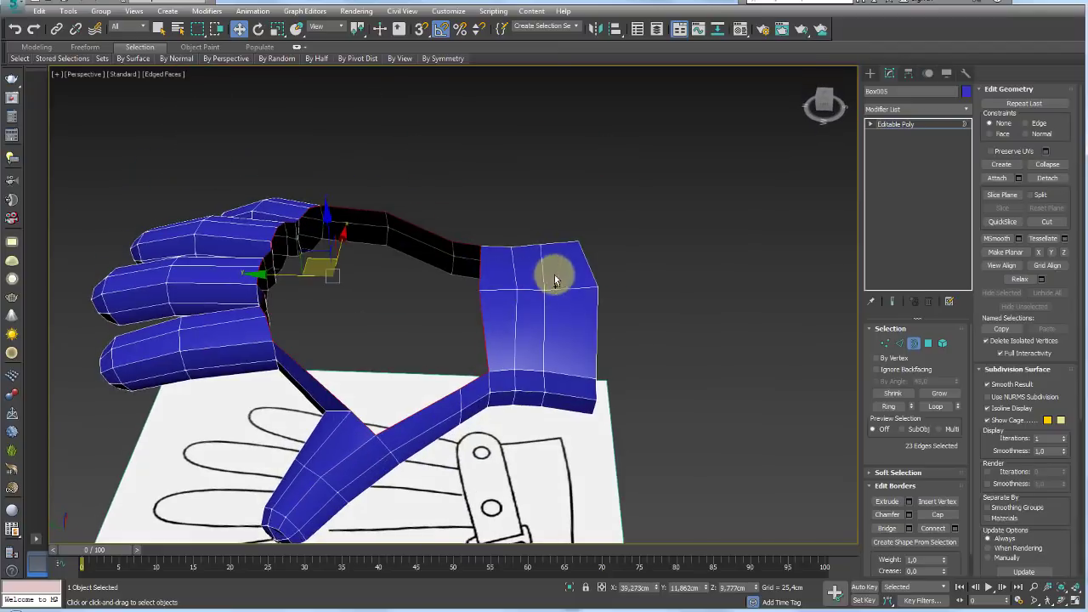
left_click(938, 514)
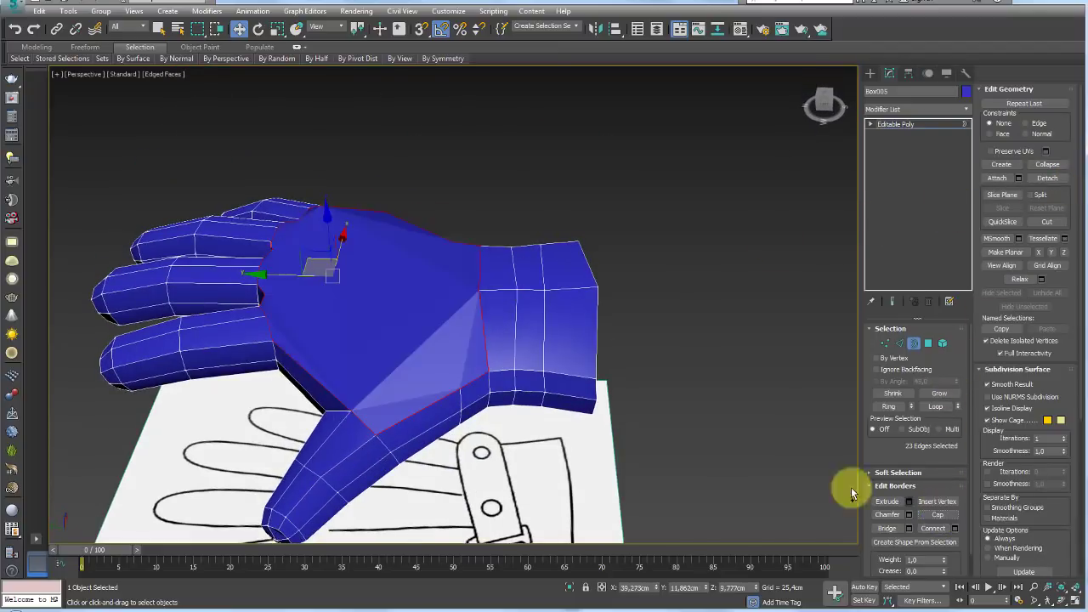
key("ctrl+z")
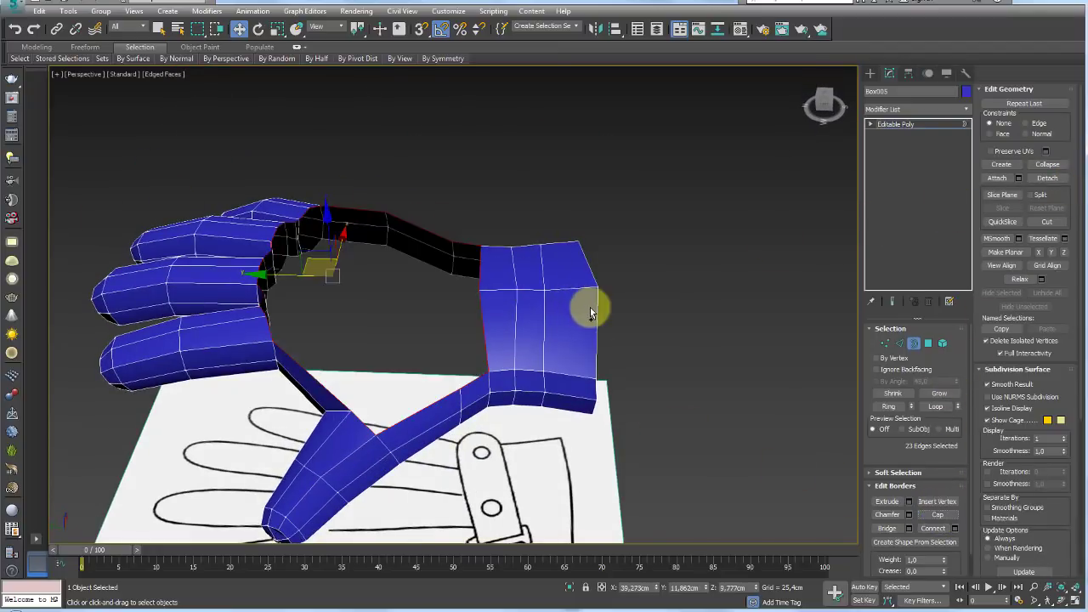
mouse_move(590, 306)
middle_mouse_down("alt")
mouse_move(544, 333)
mouse_move(522, 381)
mouse_move(660, 364)
mouse_move(565, 266)
mouse_move(765, 328)
middle_mouse_up("alt")
Shift-extrude a side-strip edge into a new palm polygon and lift its edge upward.
left_click(900, 343)
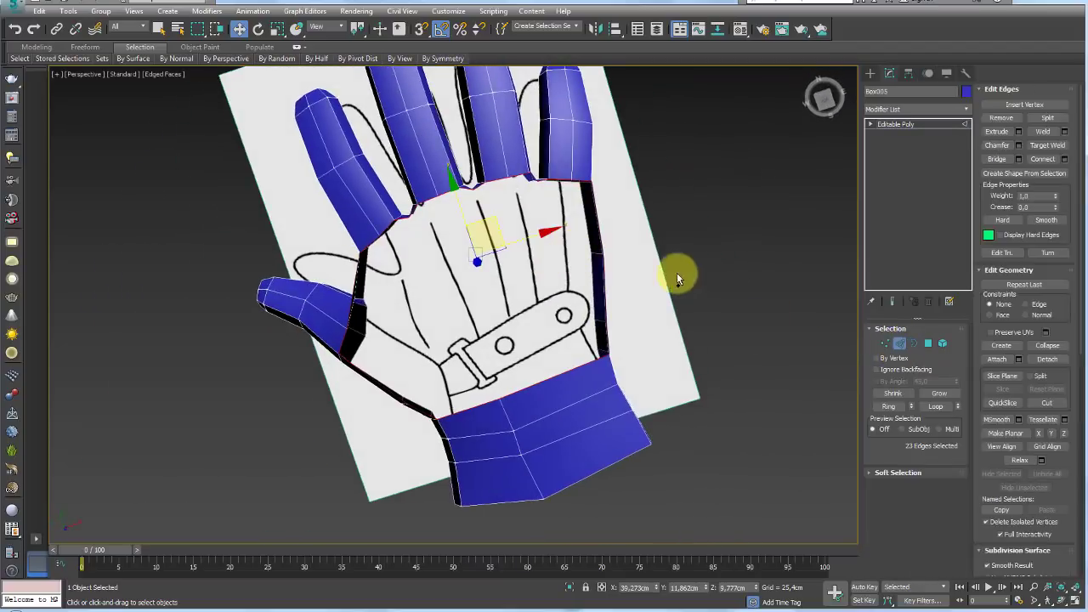
mouse_move(680, 275)
middle_mouse_down("alt")
mouse_move(614, 321)
mouse_move(638, 332)
mouse_move(639, 323)
middle_mouse_up("alt")
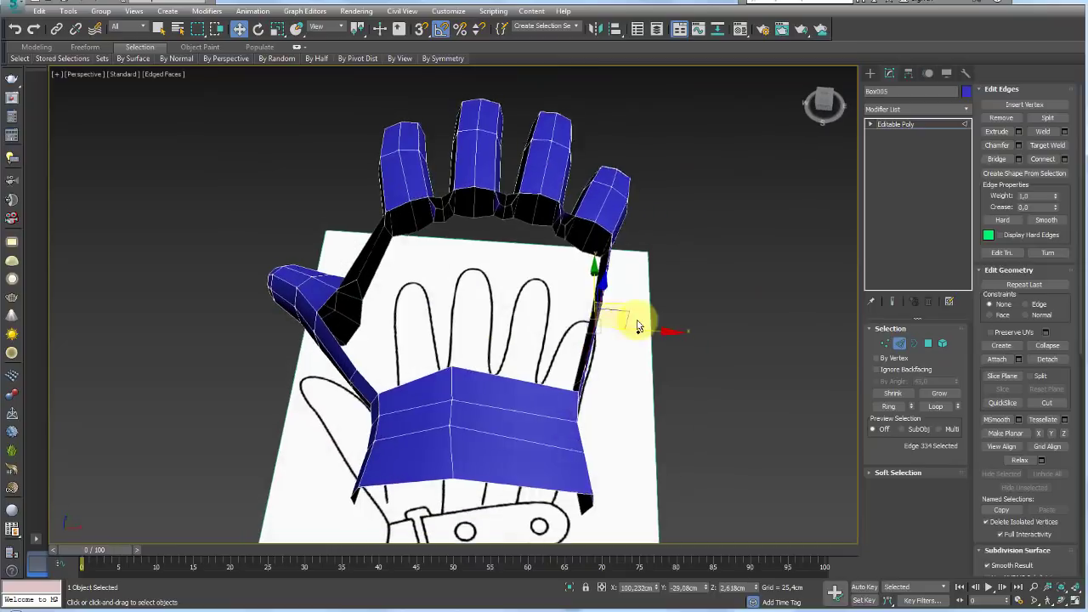
left_click(391, 300)
scroll(391, 299, "up", 4)
scroll(425, 289, "down", 4)
mouse_move(575, 298)
middle_mouse_down("alt")
mouse_move(753, 347)
mouse_move(727, 286)
middle_mouse_up("alt")
left_click_drag(701, 293, 582, 276, "shift")
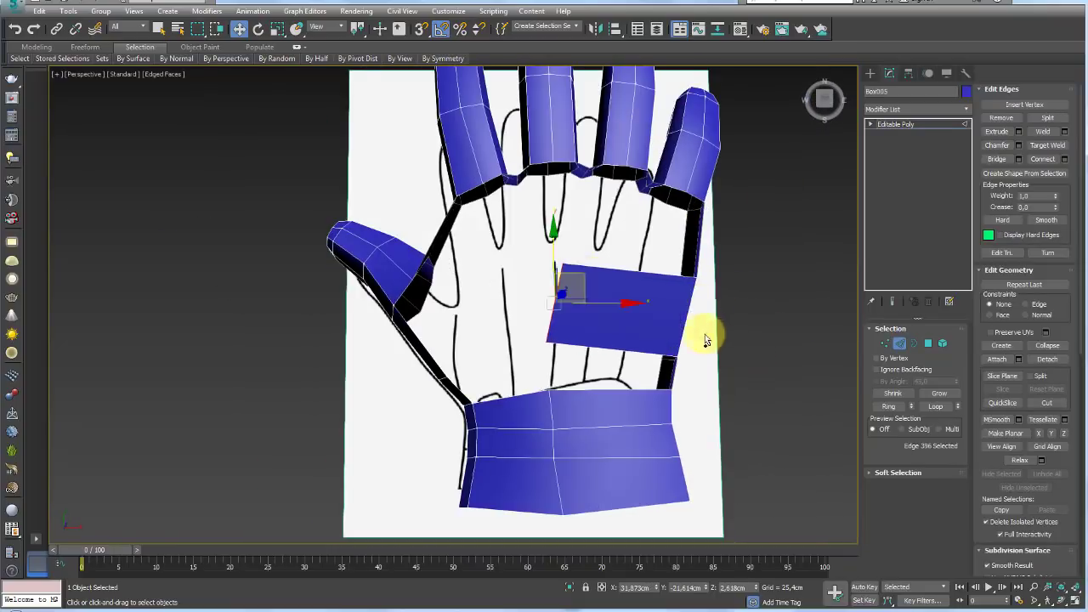
mouse_move(705, 335)
middle_mouse_down("alt")
mouse_move(606, 257)
mouse_move(589, 258)
middle_mouse_up("alt")
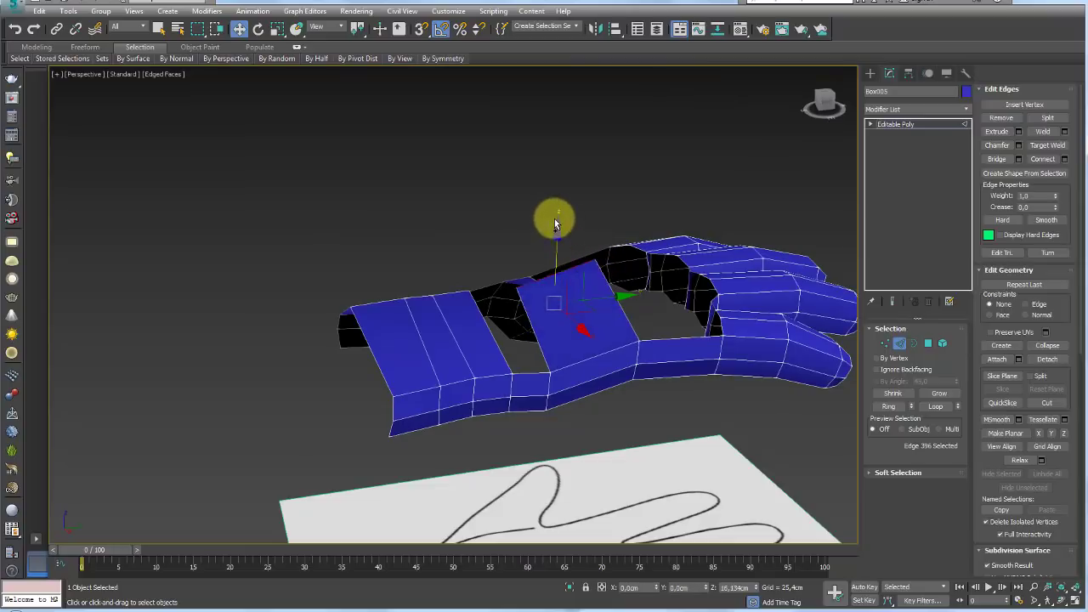
left_click_drag(554, 221, 557, 185)
key("e")
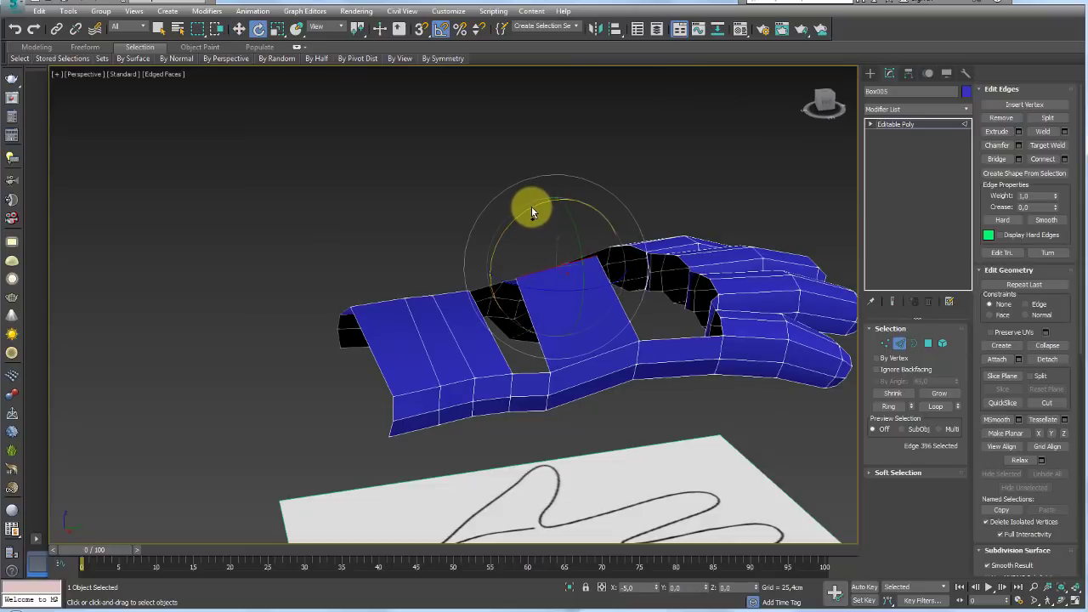
key("w")
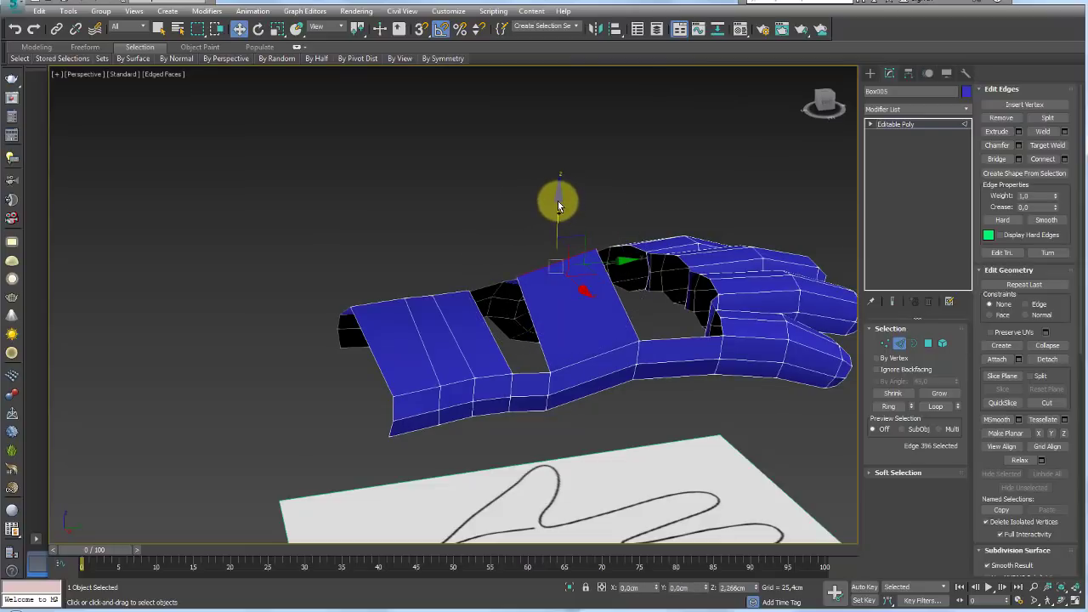
Extrude a second palm polygon toward the thumb side and angle it over the drawn palm.
mouse_move(558, 201)
middle_mouse_down("alt")
mouse_move(607, 316)
mouse_move(700, 311)
mouse_move(600, 247)
middle_mouse_up("alt")
mouse_move(577, 243)
left_mouse_down("shift")
mouse_move(493, 275)
mouse_move(506, 248)
left_mouse_up("shift")
key("e")
key("w")
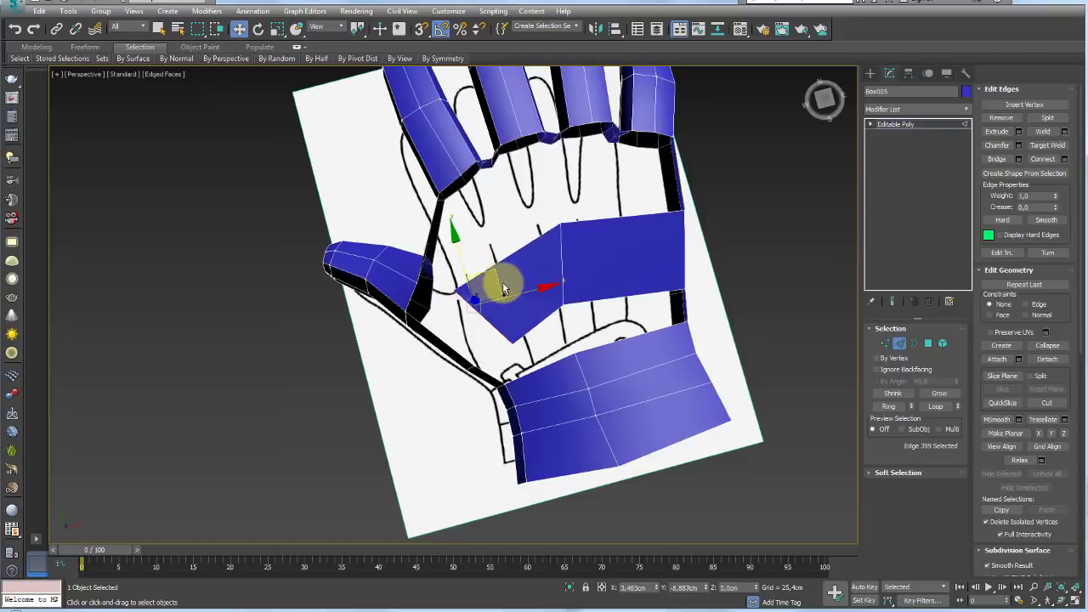
mouse_move(510, 287)
middle_mouse_down("alt")
mouse_move(529, 260)
mouse_move(499, 377)
mouse_move(413, 352)
mouse_move(433, 417)
middle_mouse_up("alt")
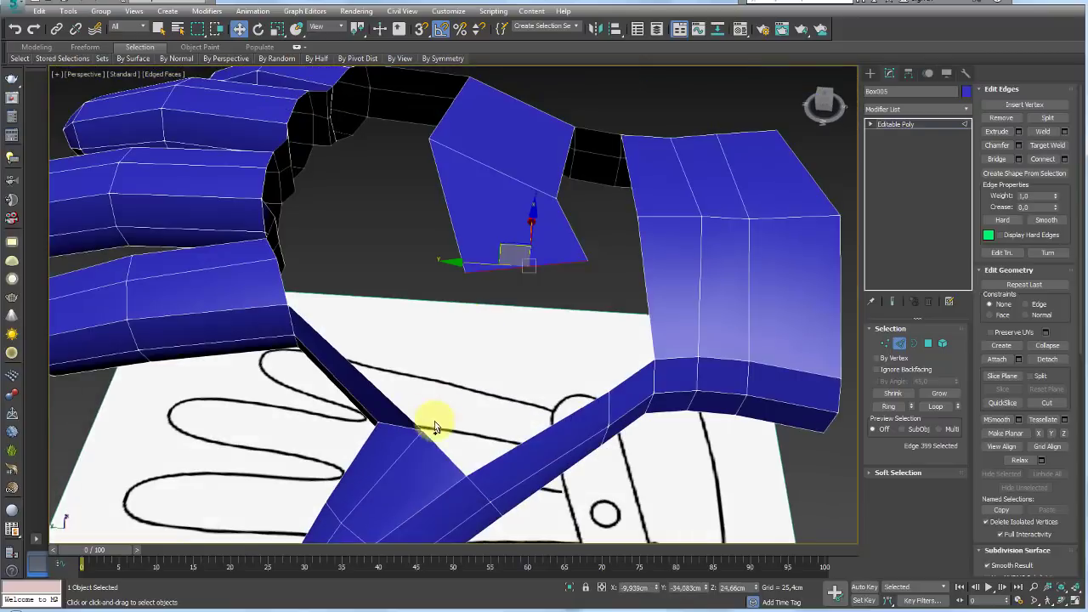
scroll(442, 367, "up", 3)
middle_click_drag(442, 367, 462, 344, "alt")
left_click(424, 344)
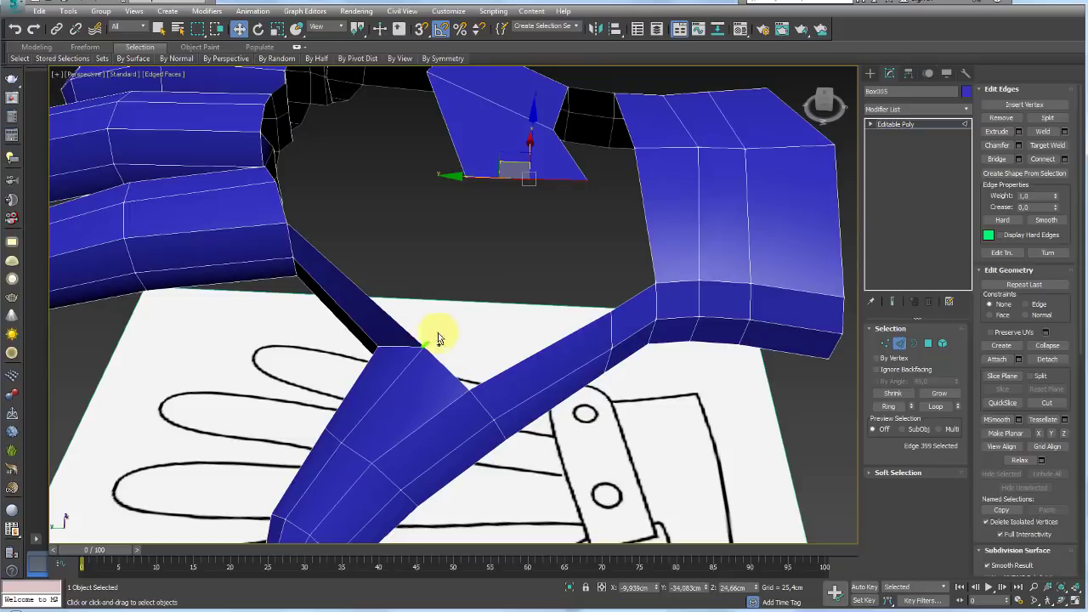
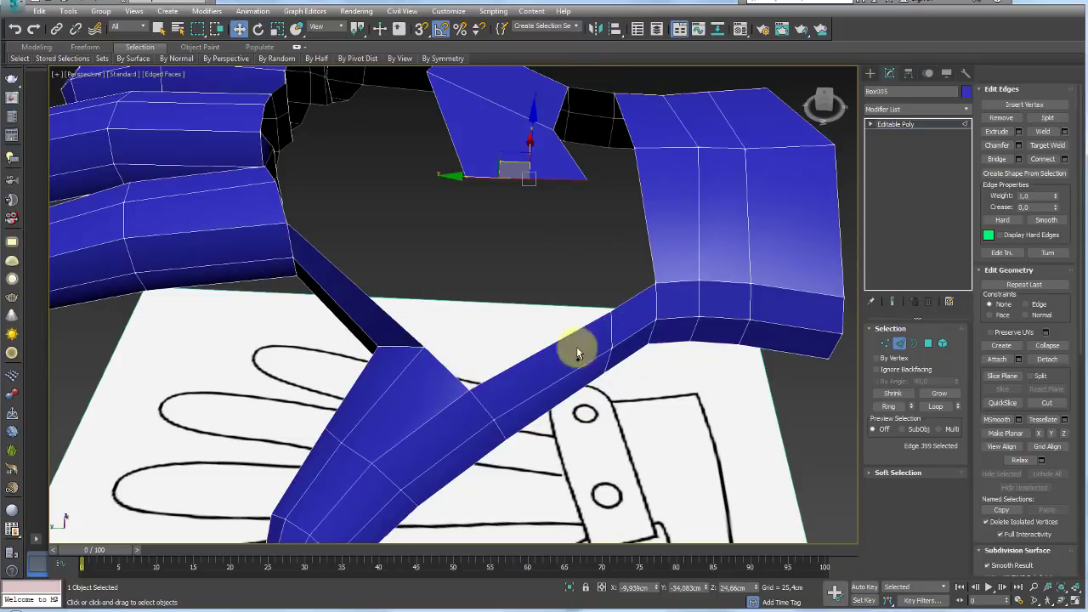
Extrude two new faces from the thumb's inner edge toward the palm.
left_click(449, 372)
mouse_move(486, 352)
middle_mouse_down("alt")
mouse_move(470, 315)
mouse_move(445, 346)
mouse_move(493, 408)
middle_mouse_up("alt")
scroll(476, 374, "up", 4)
mouse_move(444, 340)
left_mouse_down("shift")
mouse_move(620, 309)
mouse_move(643, 316)
left_mouse_up("shift")
middle_click_drag(644, 316, 642, 255, "alt")
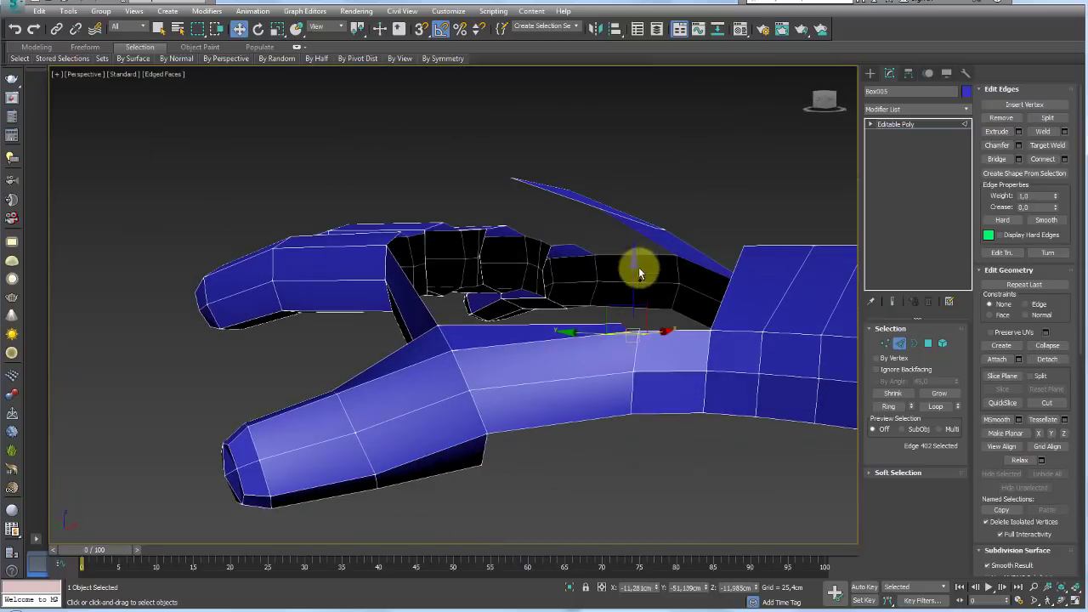
left_click_drag(637, 280, 636, 226, "shift")
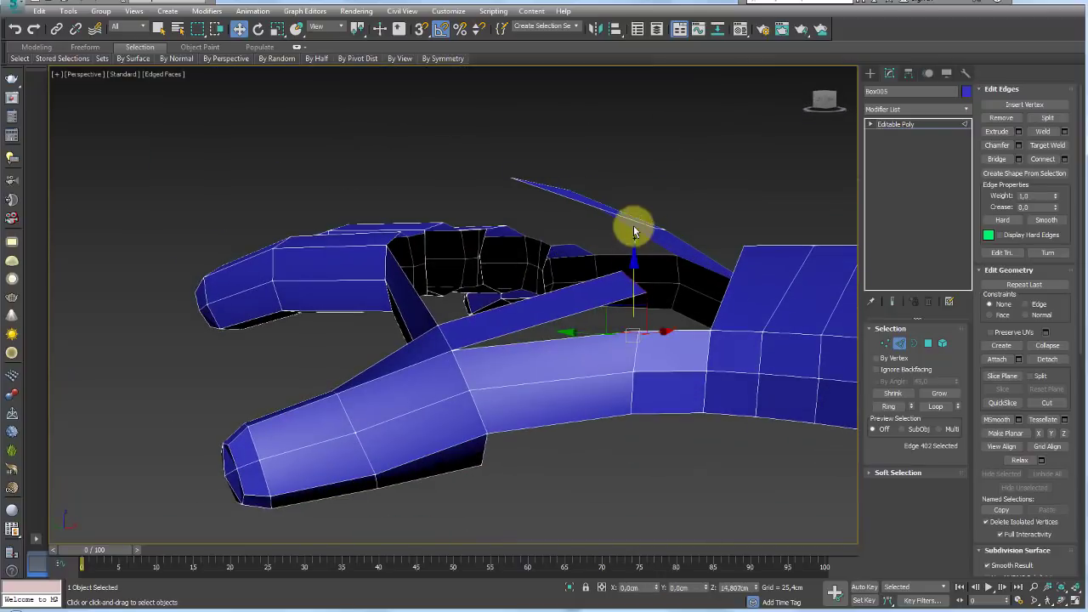
Target Weld the new face's corner vertex onto the adjacent mesh vertex.
left_click(885, 343)
left_click(1045, 132)
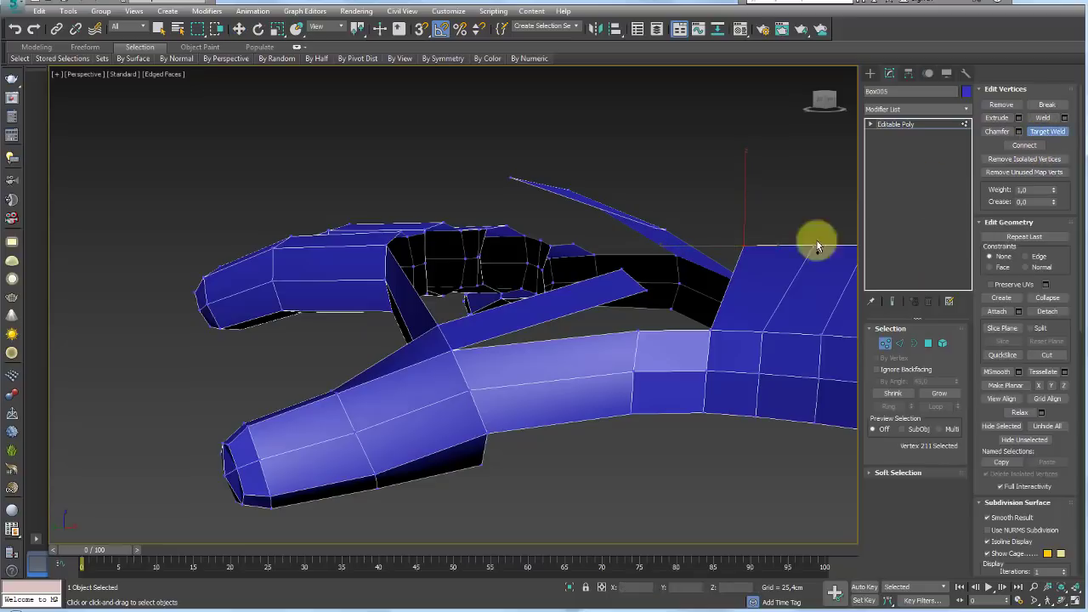
left_click(637, 329)
left_click(649, 281)
middle_click_drag(648, 280, 670, 345, "alt")
scroll(638, 341, "down", 5)
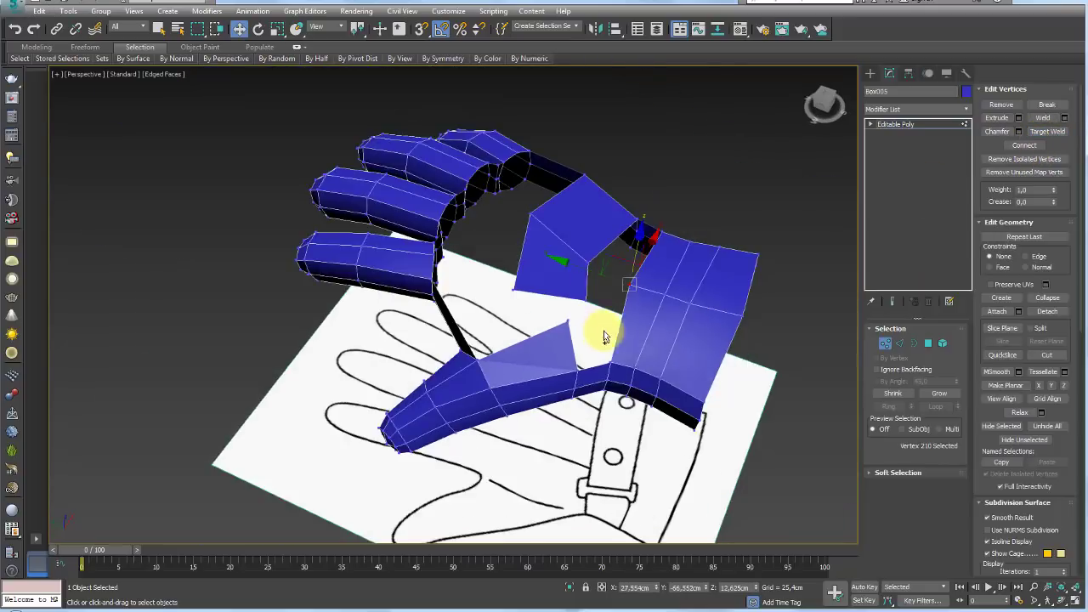
mouse_move(603, 332)
middle_mouse_down("alt")
mouse_move(636, 352)
mouse_move(478, 340)
middle_mouse_up("alt")
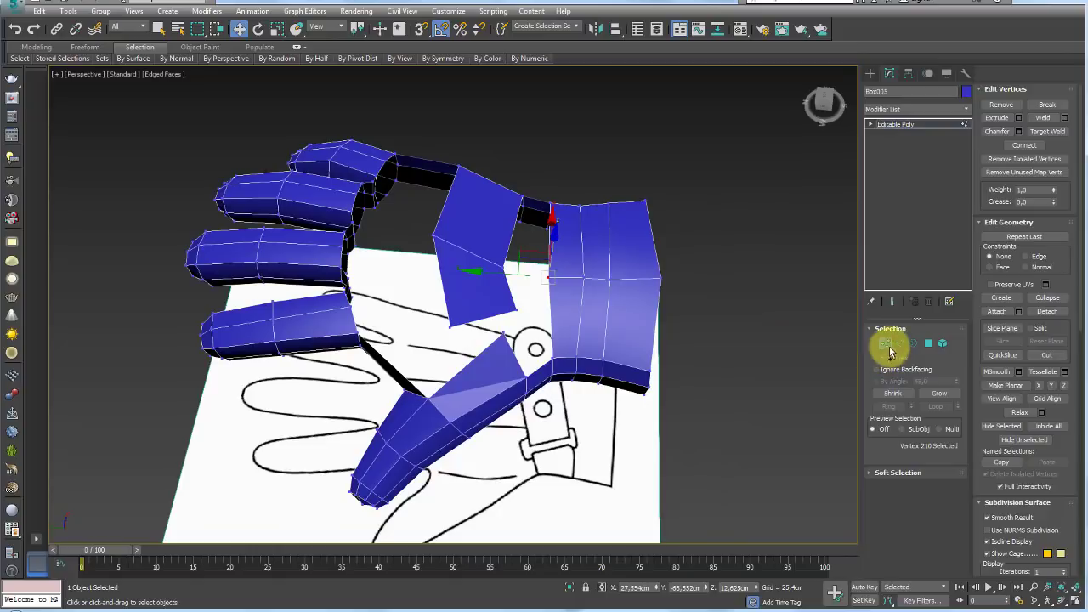
Add an edge loop across the palm by ringing and connecting its right-border edge.
left_click(899, 343)
left_click(663, 342)
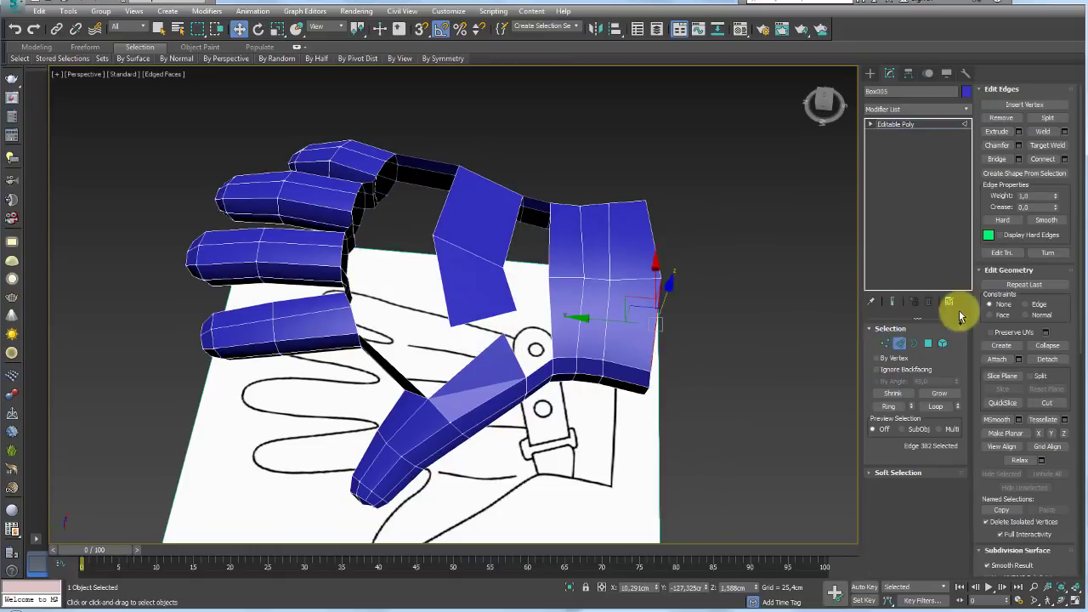
left_click(898, 403)
left_click(1042, 159)
mouse_move(658, 318)
middle_mouse_down("alt")
mouse_move(525, 272)
mouse_move(622, 297)
middle_mouse_up("alt")
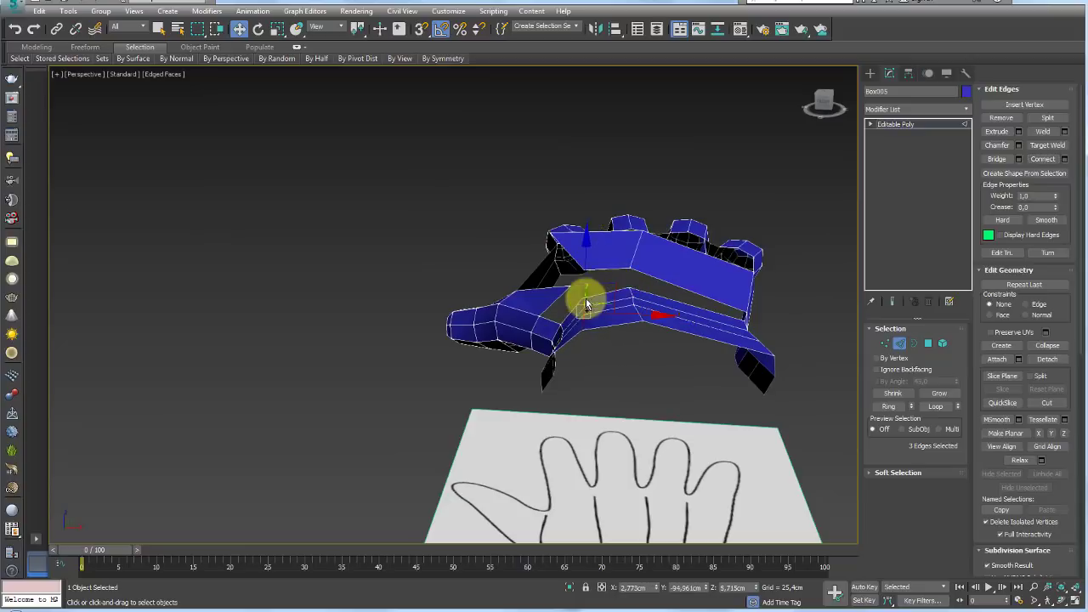
Bridge the lower and upper edges of the thumb gap with faces.
left_click(570, 308)
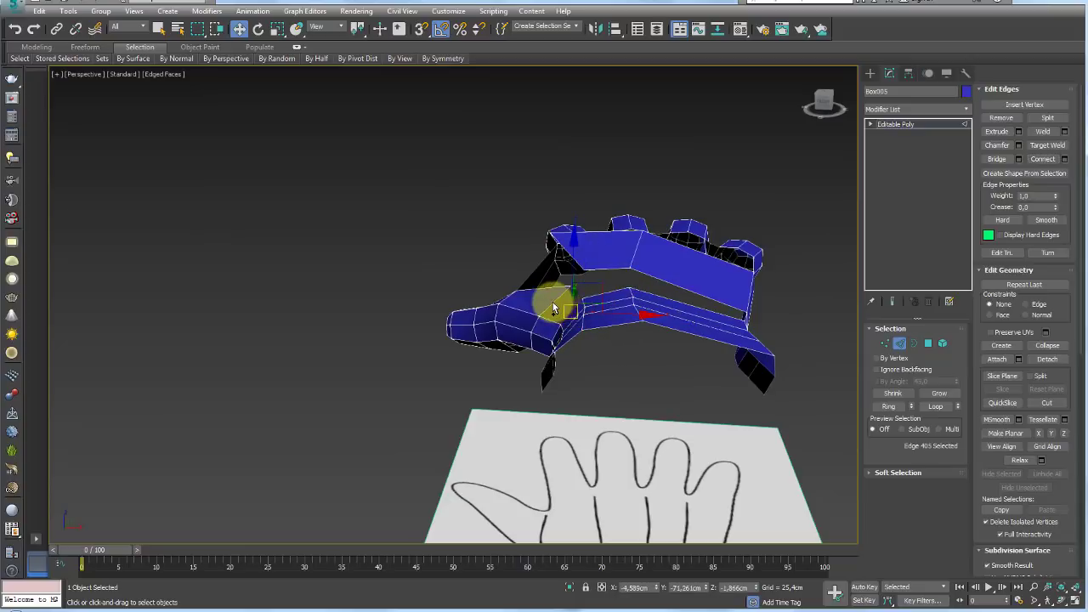
left_click(607, 235, "ctrl")
mouse_move(607, 235)
middle_mouse_down("alt")
mouse_move(658, 287)
mouse_move(561, 312)
middle_mouse_up("alt")
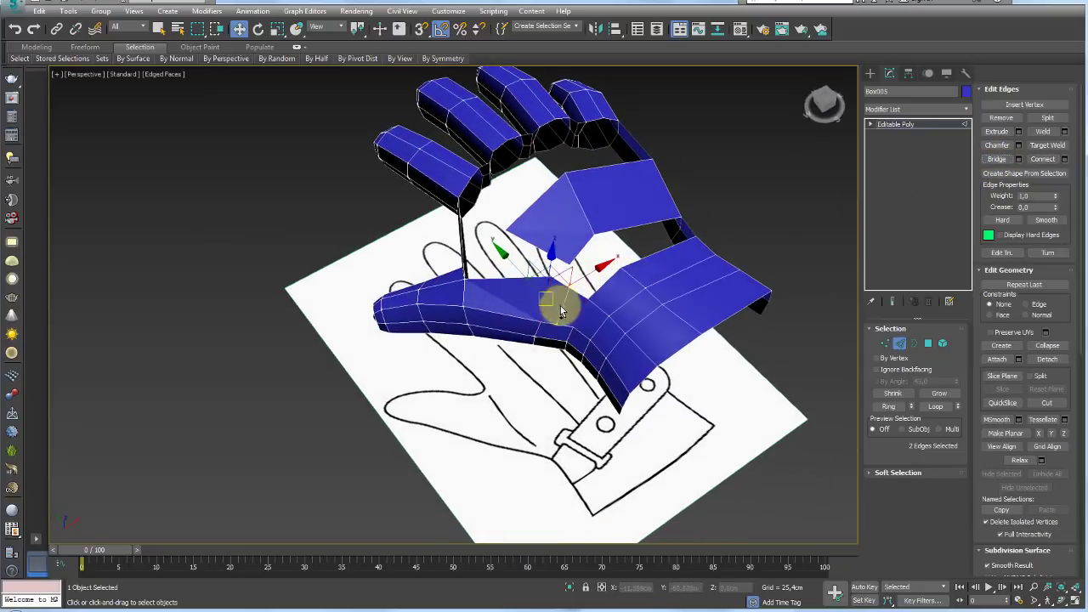
left_click(1018, 159)
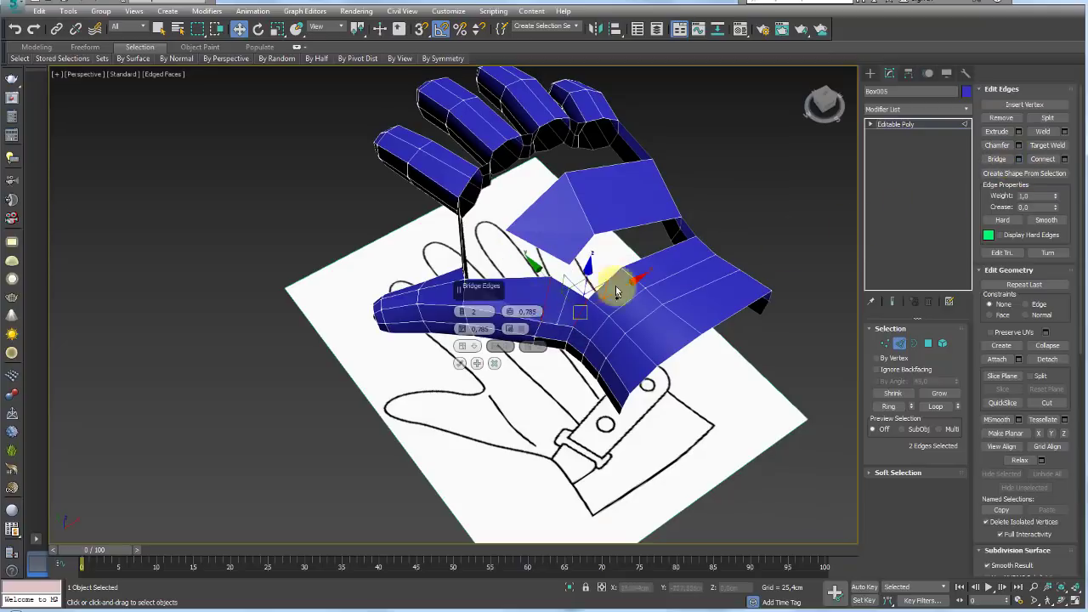
left_click(459, 363)
Target Weld the loose vertex at the gap corner onto the palm vertex.
middle_click_drag(630, 339, 655, 289, "alt")
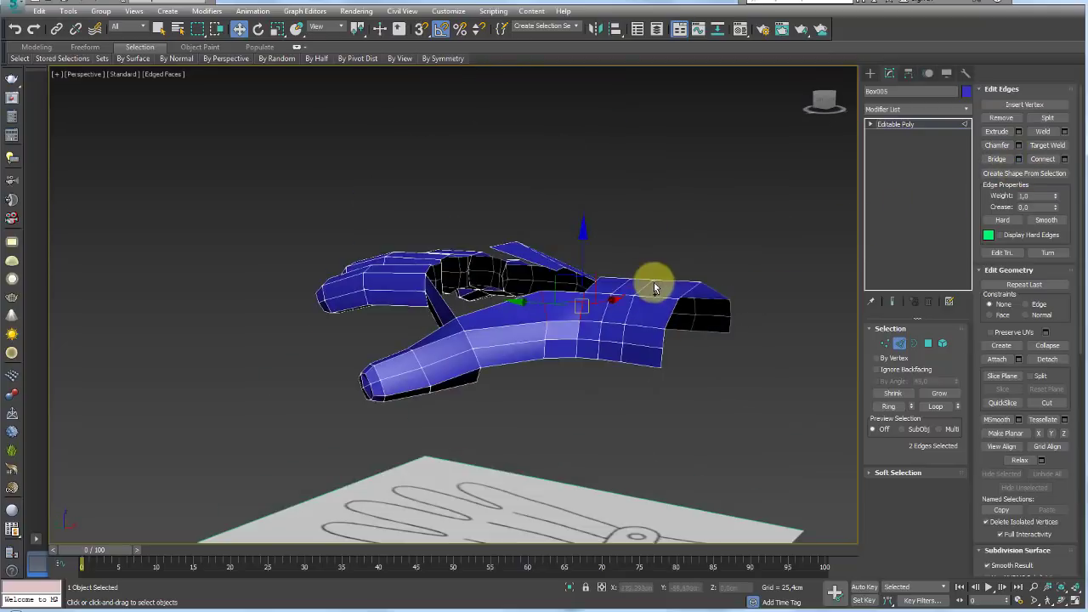
scroll(655, 289, "up", 5)
middle_click_drag(575, 294, 583, 346, "alt")
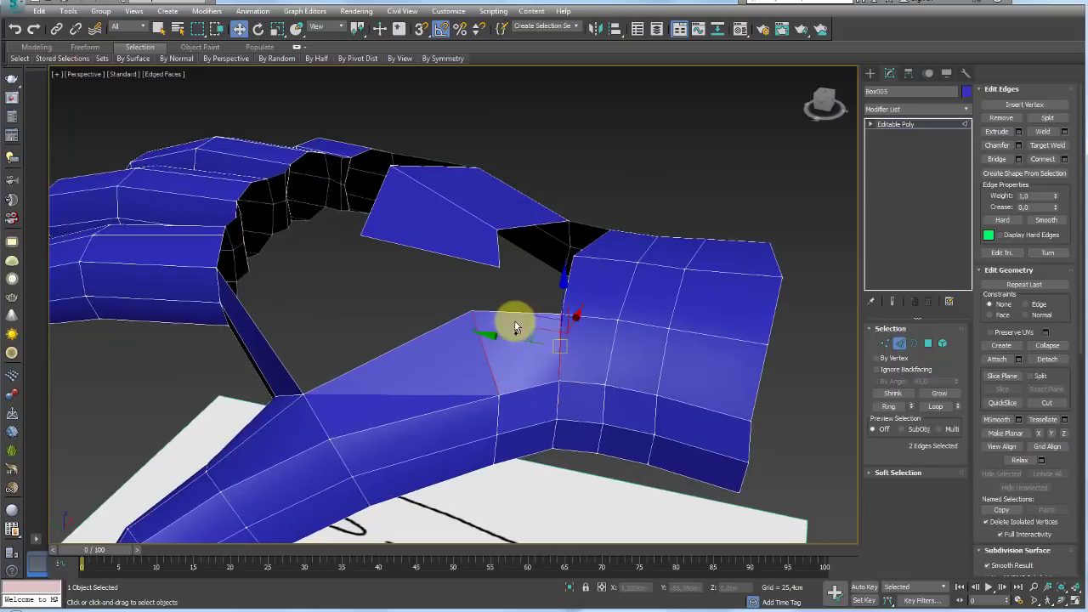
middle_click_drag(515, 327, 453, 334, "alt")
left_click(884, 344)
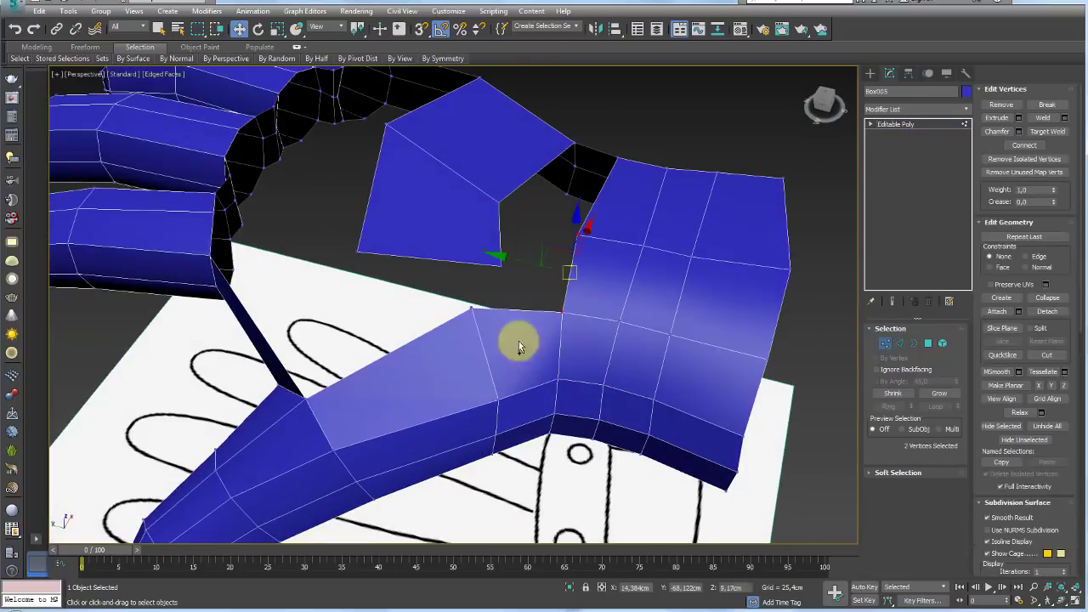
left_click(497, 299)
mouse_move(498, 297)
middle_mouse_down("alt")
mouse_move(467, 340)
mouse_move(465, 287)
middle_mouse_up("alt")
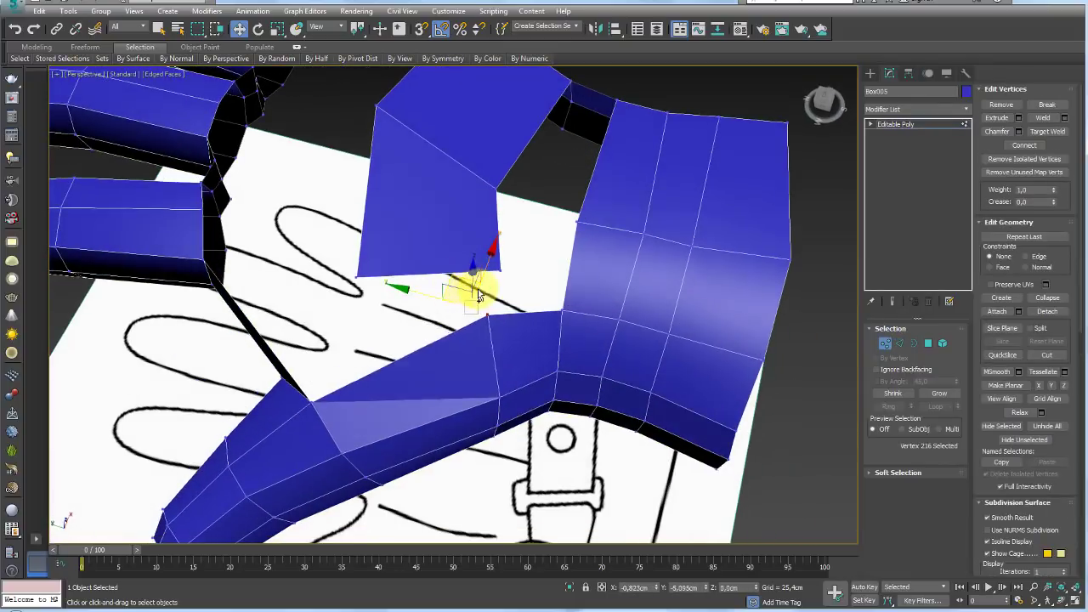
scroll(556, 313, "down", 3)
mouse_move(558, 311)
middle_mouse_down("alt")
mouse_move(471, 273)
mouse_move(502, 297)
middle_mouse_up("alt")
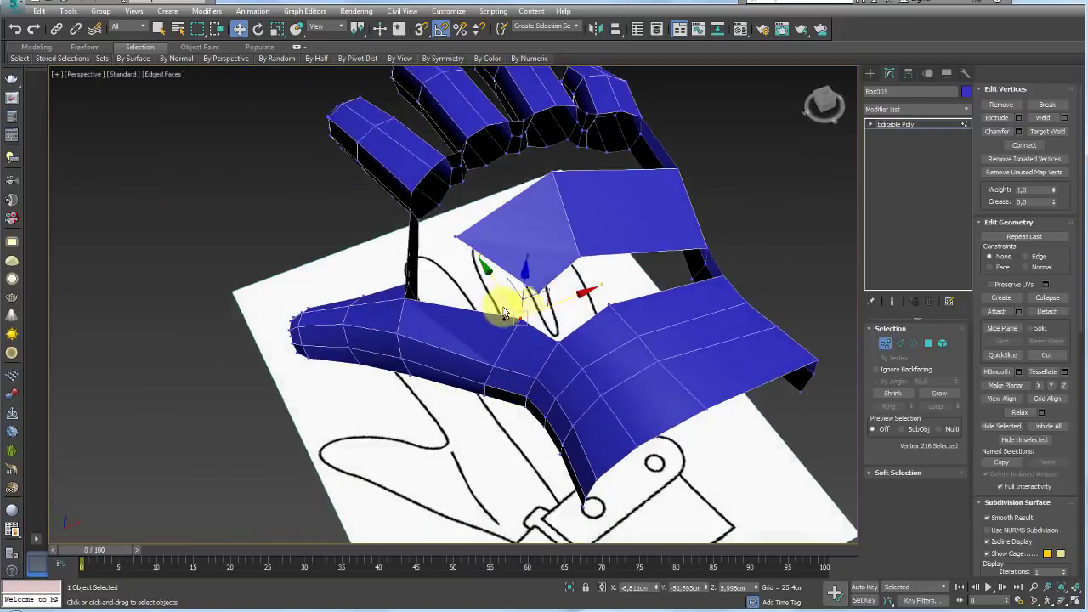
left_click(1054, 132)
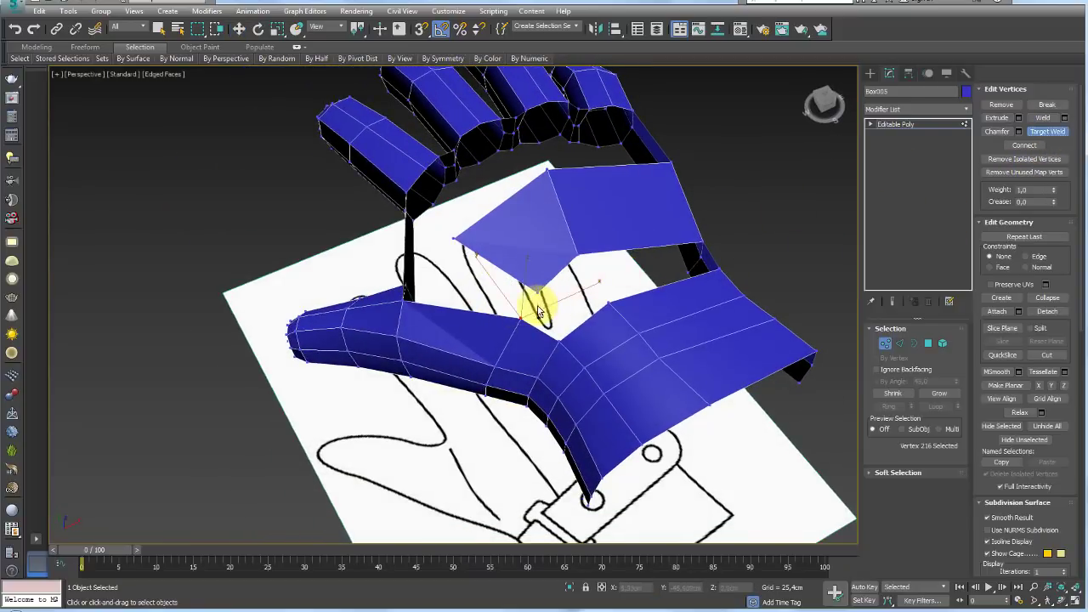
left_click(519, 318)
right_click(518, 319)
mouse_move(518, 319)
middle_mouse_down("alt")
mouse_move(449, 291)
mouse_move(579, 275)
middle_mouse_up("alt")
Open the object's properties and close them without changes.
right_click(579, 274)
left_click(626, 284)
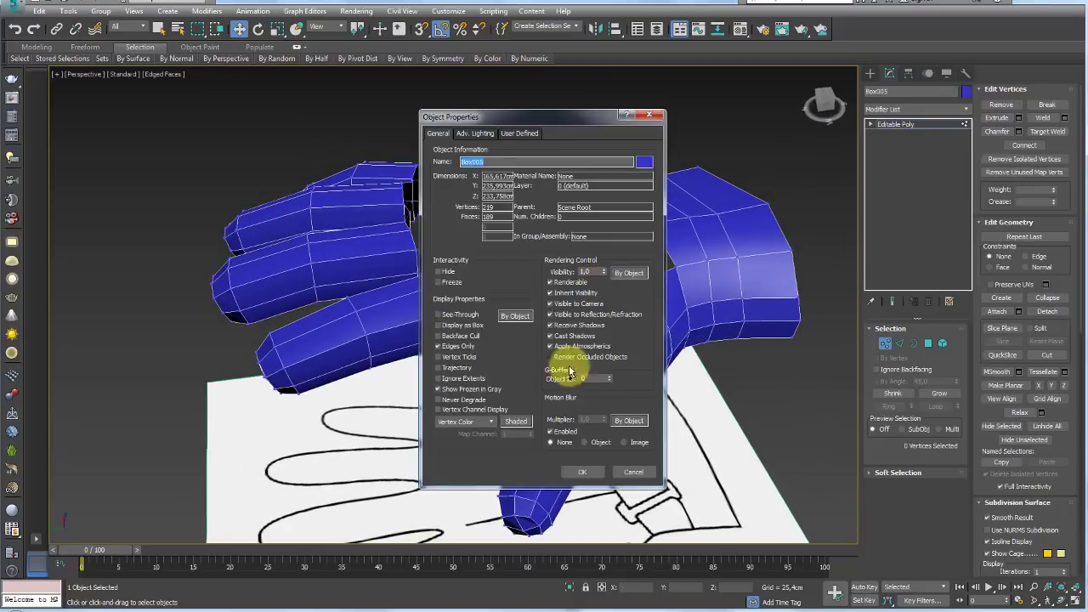
left_click(643, 480)
Move the thumb-base vertex down and across to fit the reference drawing.
left_click(575, 261)
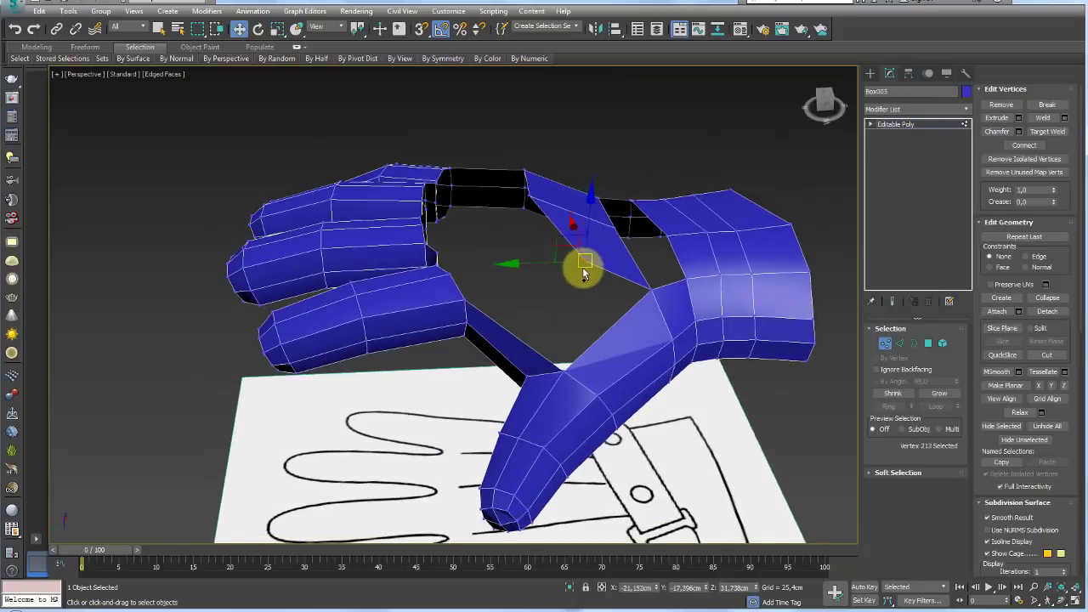
middle_click_drag(583, 267, 583, 321, "alt")
mouse_move(527, 222)
middle_mouse_down("alt")
mouse_move(566, 291)
mouse_move(548, 188)
middle_mouse_up("alt")
mouse_move(560, 187)
left_mouse_down()
mouse_move(556, 224)
mouse_move(590, 236)
left_mouse_up()
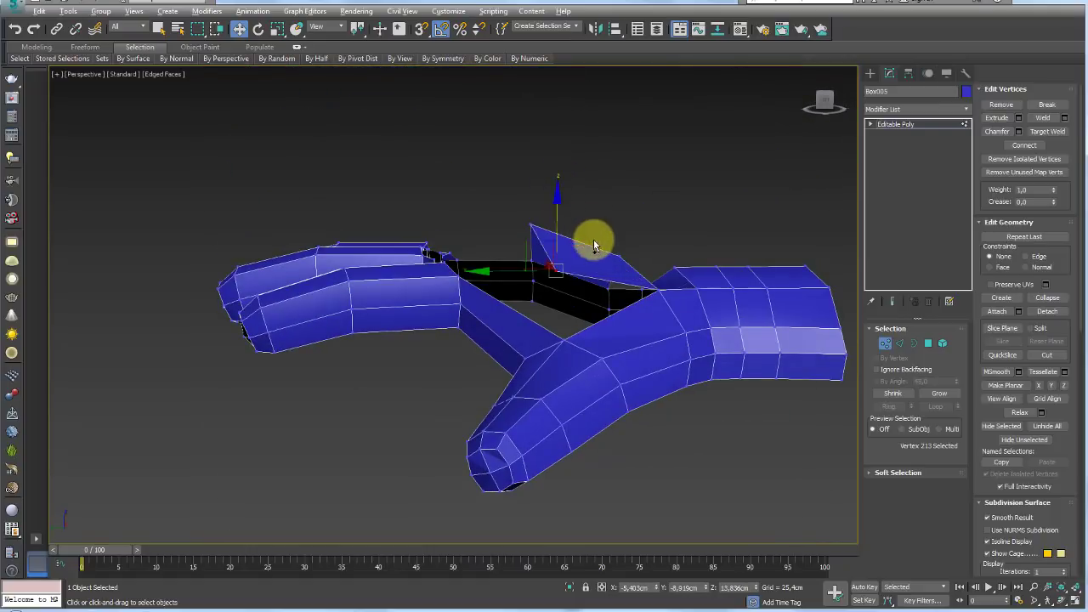
mouse_move(590, 236)
middle_mouse_down("alt")
mouse_move(556, 323)
mouse_move(549, 293)
middle_mouse_up("alt")
left_click_drag(545, 247, 601, 182)
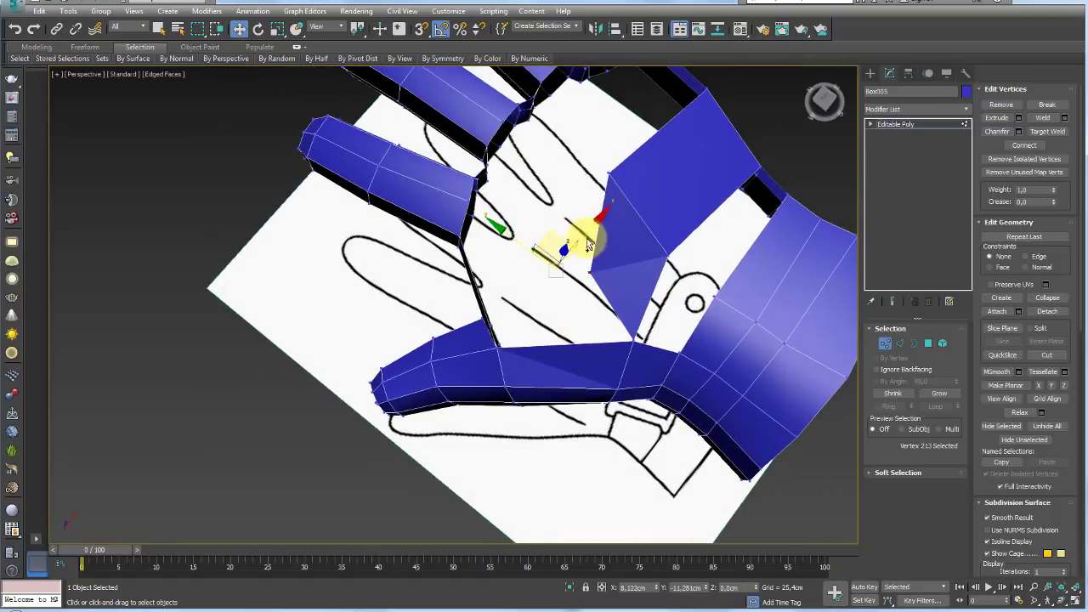
middle_click_drag(610, 179, 626, 140, "alt")
mouse_move(627, 140)
left_mouse_down()
mouse_move(595, 154)
mouse_move(578, 280)
left_mouse_up()
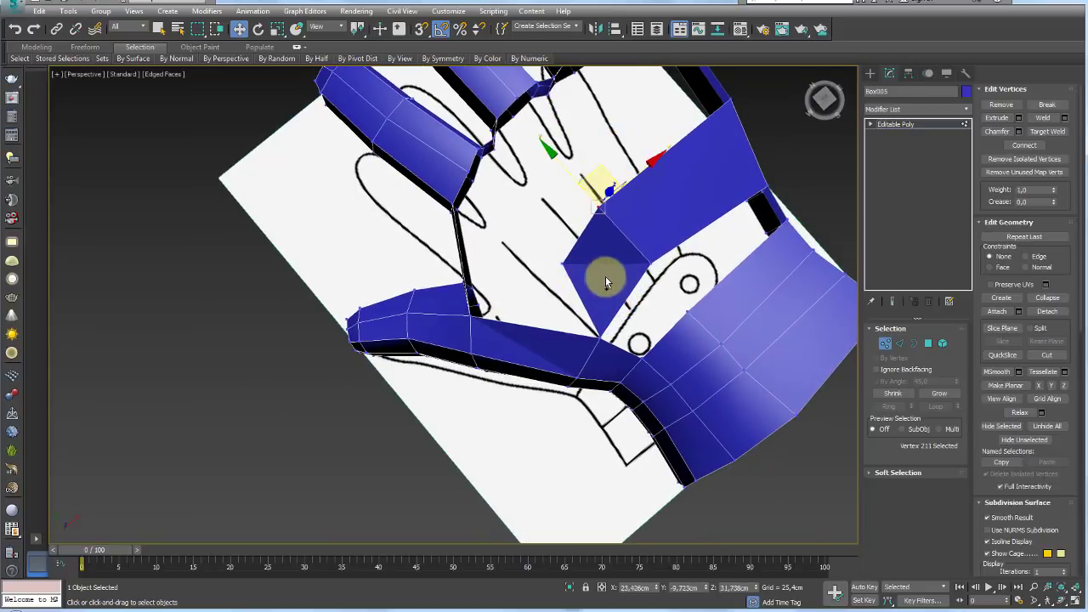
mouse_move(597, 275)
middle_mouse_down("alt")
mouse_move(573, 359)
mouse_move(626, 340)
mouse_move(632, 350)
mouse_move(544, 175)
mouse_move(534, 280)
middle_mouse_up("alt")
scroll(525, 310, "up", 3)
mouse_move(565, 337)
middle_mouse_down("alt")
mouse_move(425, 212)
mouse_move(405, 213)
middle_mouse_up("alt")
mouse_move(481, 257)
middle_mouse_down("alt")
mouse_move(486, 243)
mouse_move(503, 243)
mouse_move(448, 196)
middle_mouse_up("alt")
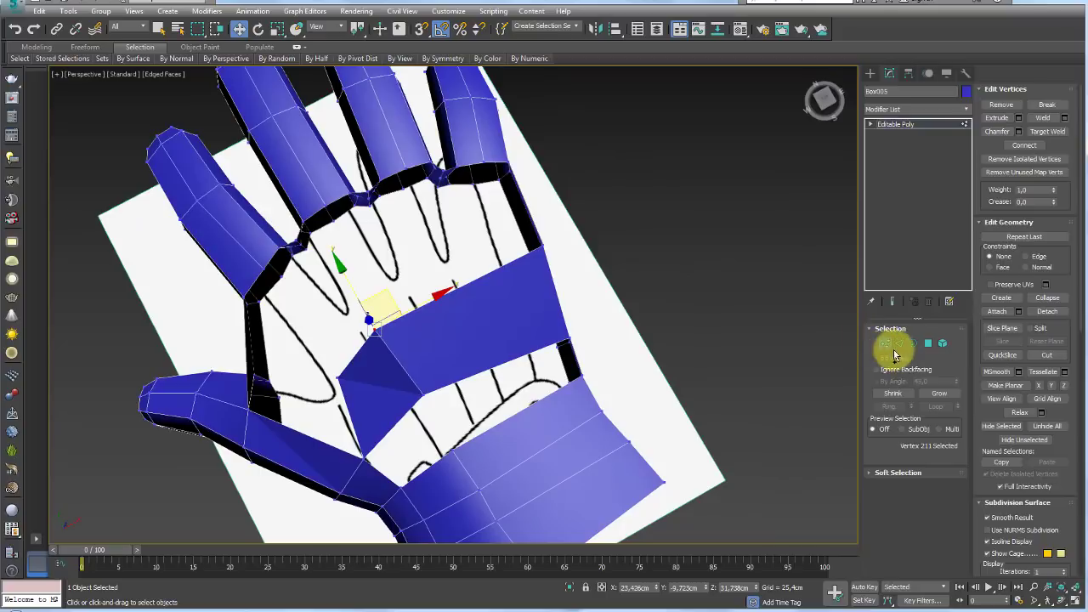
Select the palm's upper border edges and lift them about 4.4 cm along Z.
left_click(899, 343)
left_click(461, 281)
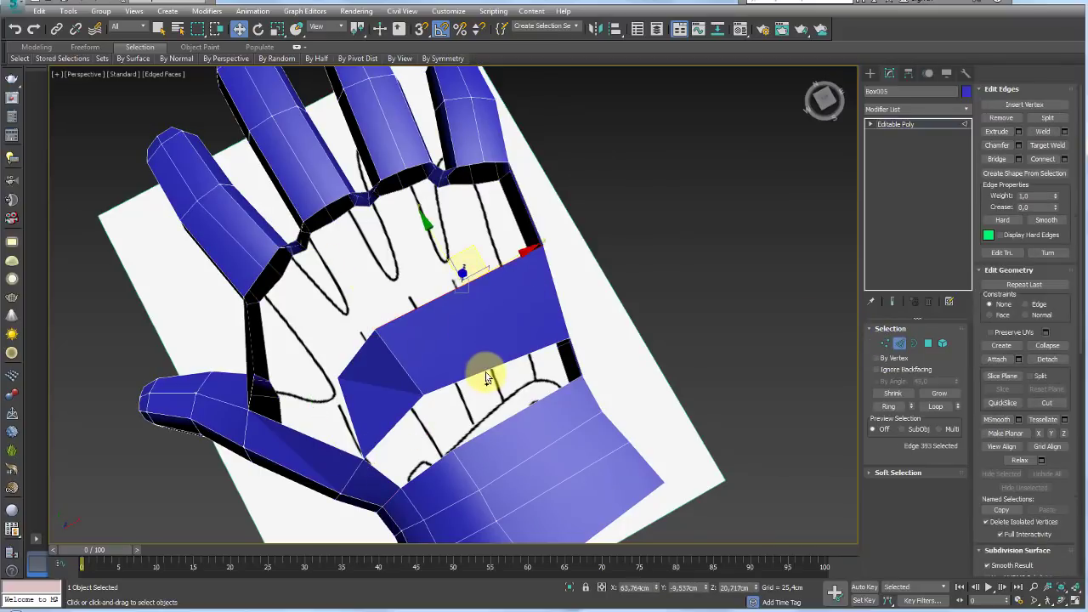
left_click(1043, 159)
middle_click_drag(527, 275, 480, 292, "alt")
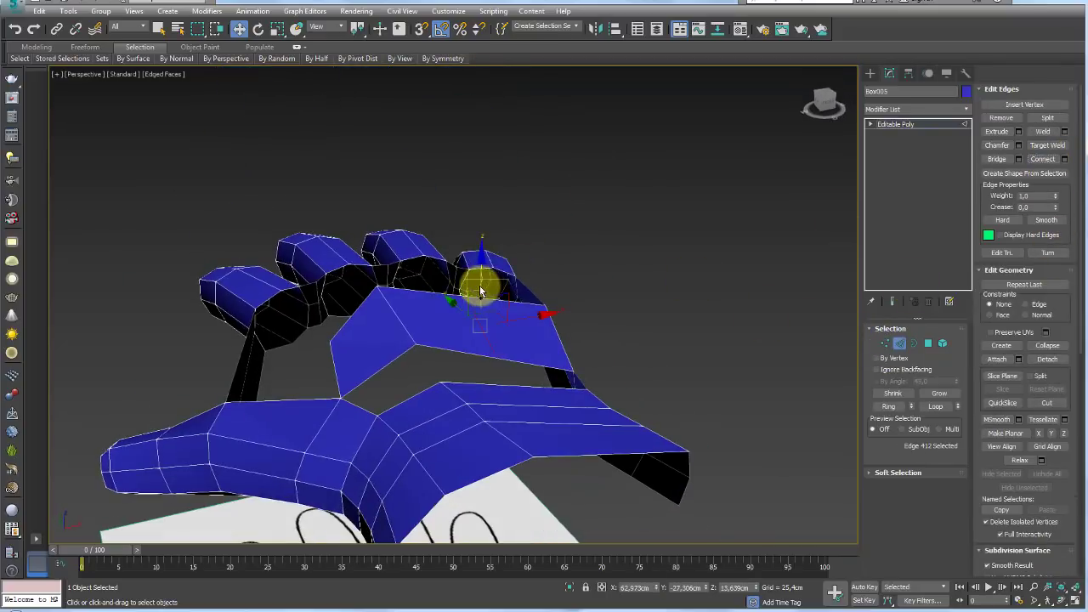
left_click_drag(480, 292, 483, 273)
mouse_move(487, 274)
middle_mouse_down("alt")
mouse_move(461, 311)
mouse_move(554, 297)
mouse_move(539, 318)
mouse_move(572, 331)
middle_mouse_up("alt")
scroll(574, 332, "up", 3)
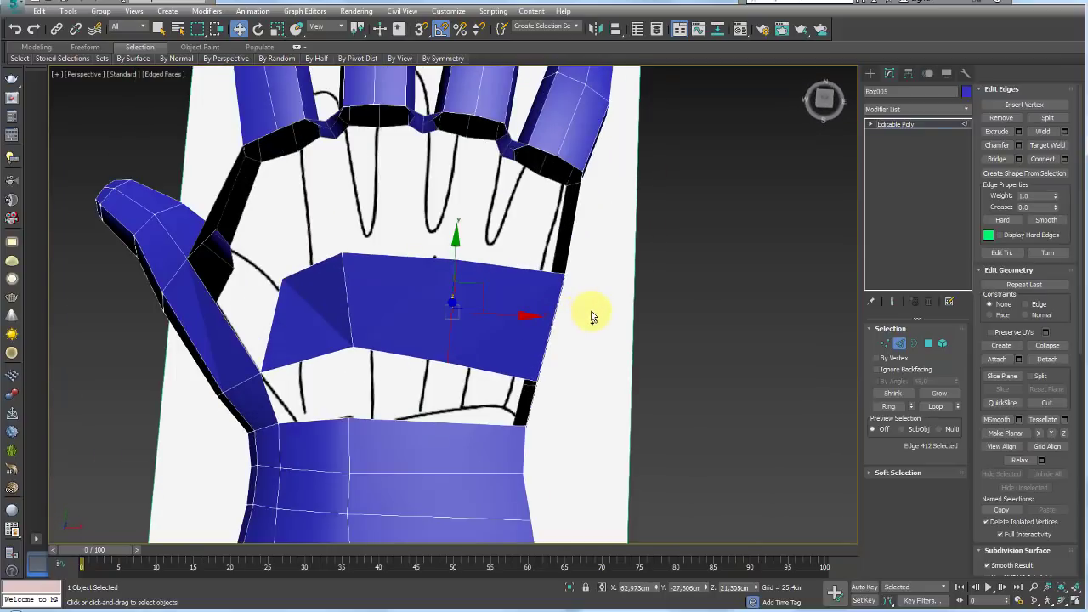
left_click_drag(522, 144, 474, 380)
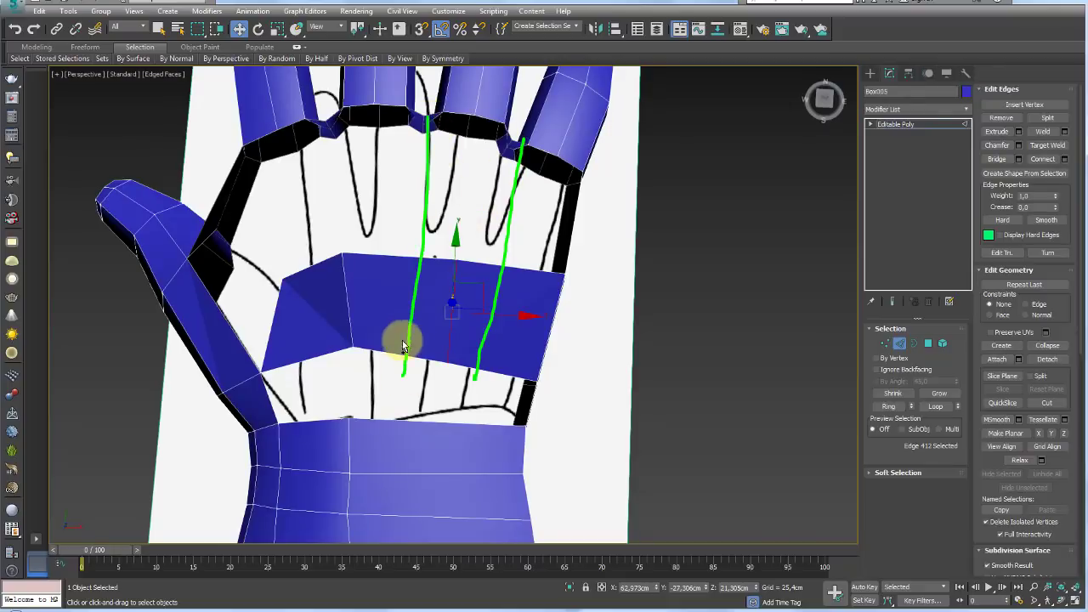
left_click_drag(241, 160, 282, 355)
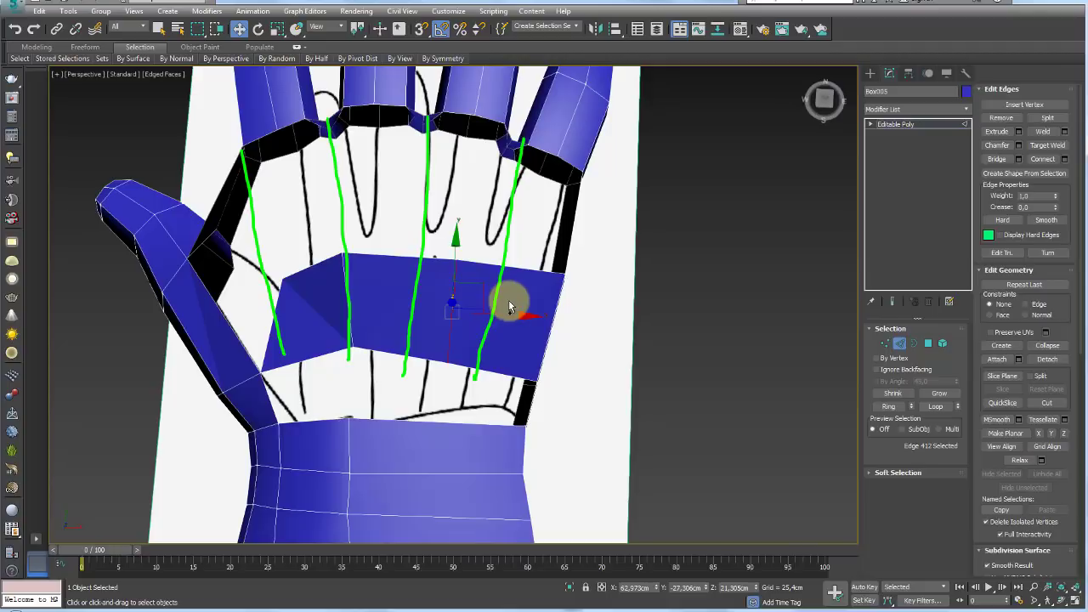
key("Escape")
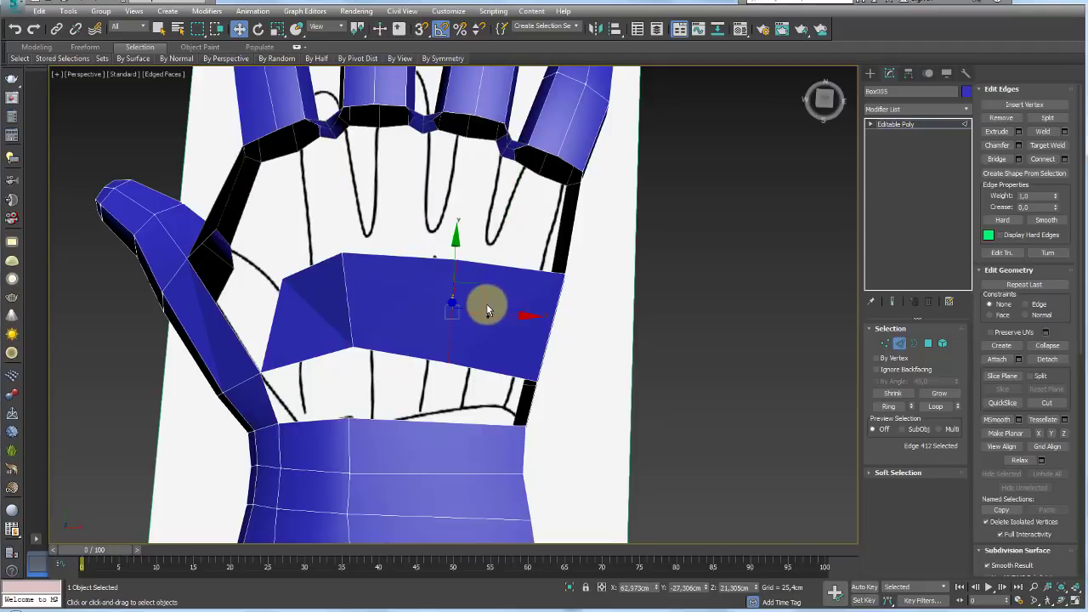
mouse_move(484, 306)
middle_mouse_down("alt")
mouse_move(479, 287)
mouse_move(520, 299)
middle_mouse_up("alt")
Connect two opposite palm-band edges with a new edge across the band.
key("e")
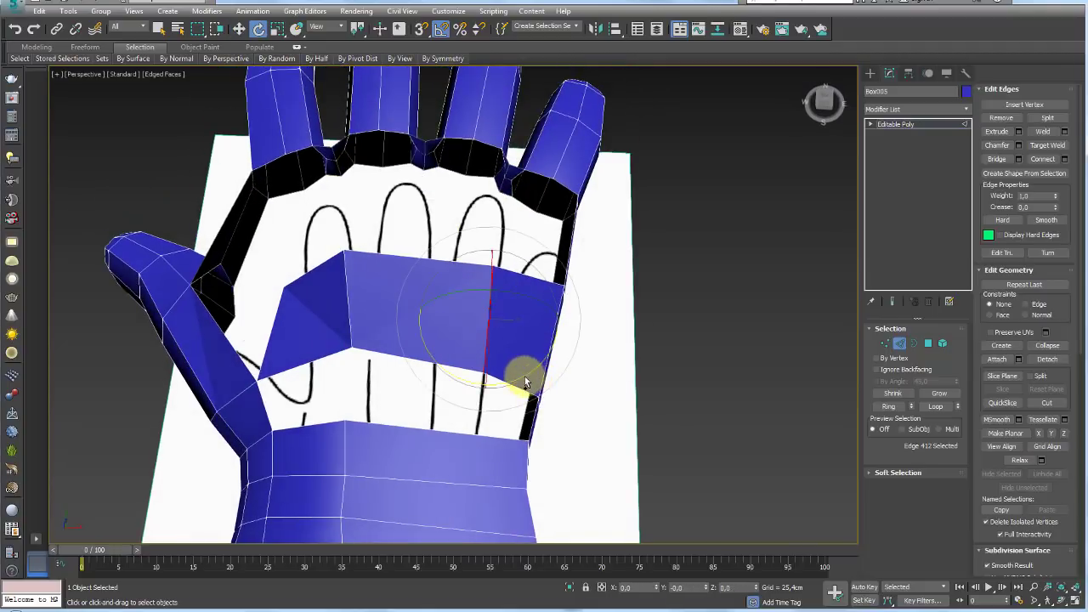
left_click(417, 255)
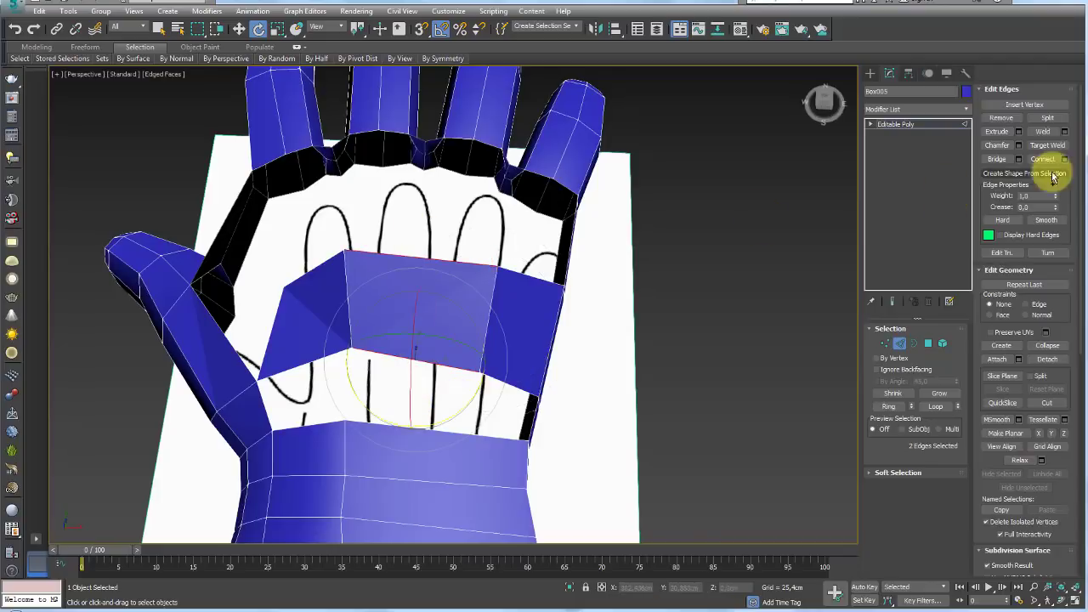
left_click(1044, 164)
middle_click_drag(498, 304, 451, 297, "alt")
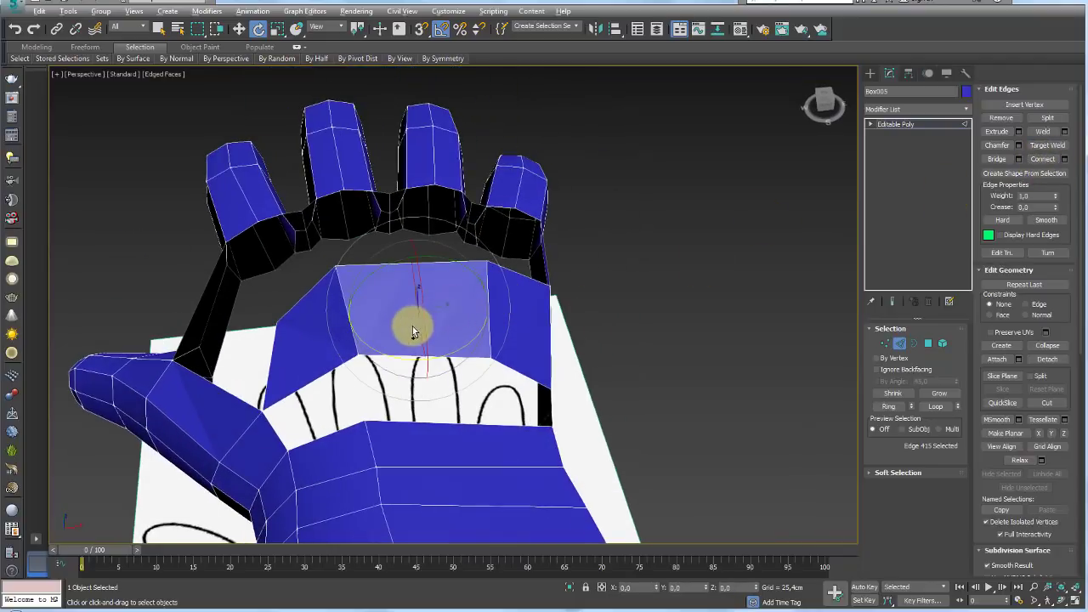
Adjust the band's left vertical edge over the drawn palm.
key("w")
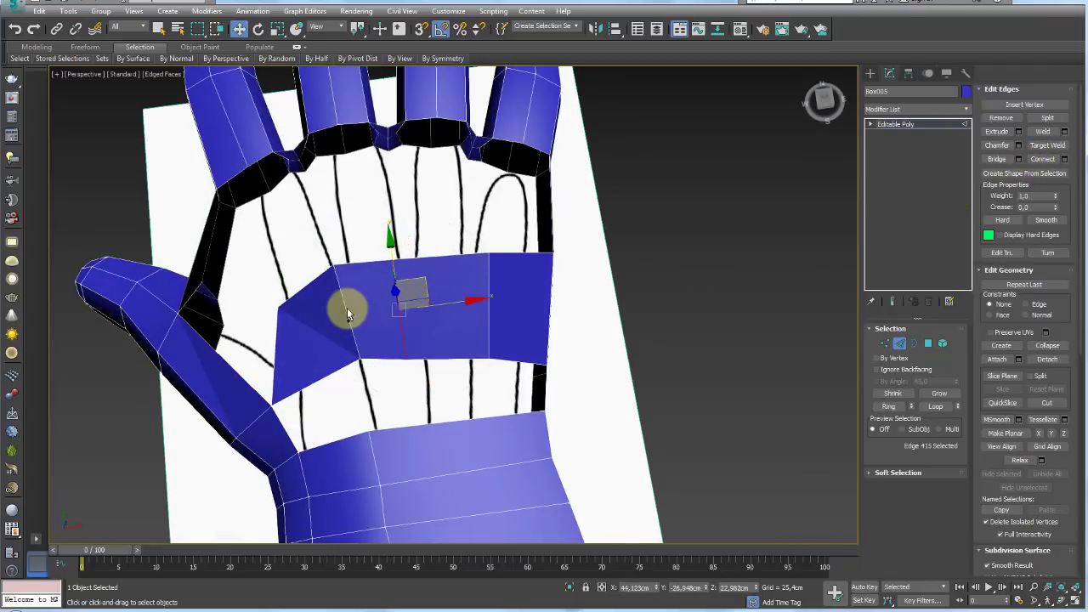
left_click(344, 308)
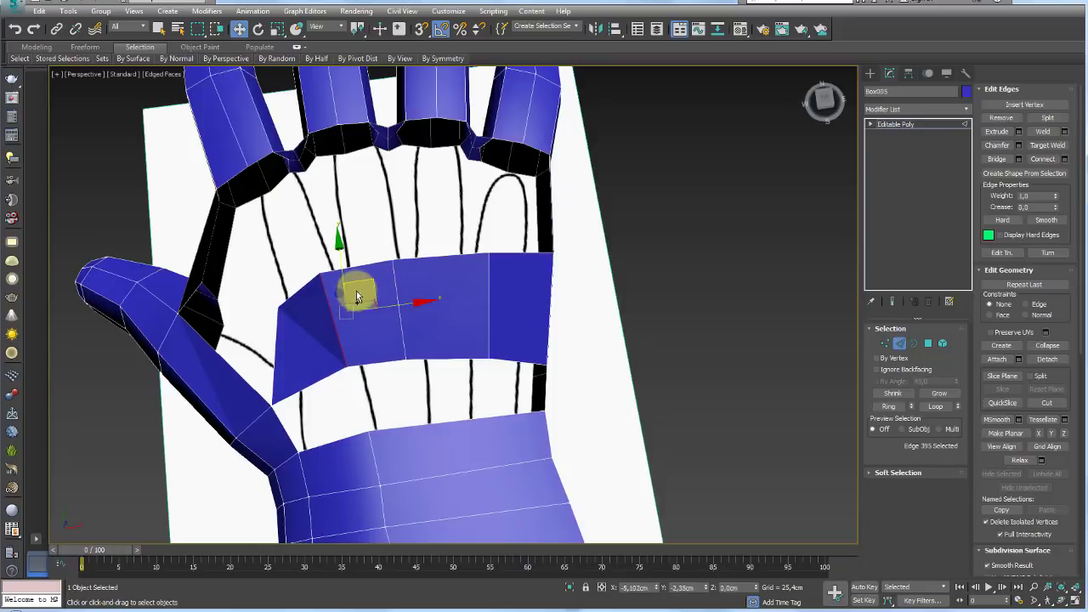
middle_click_drag(360, 296, 339, 289, "alt")
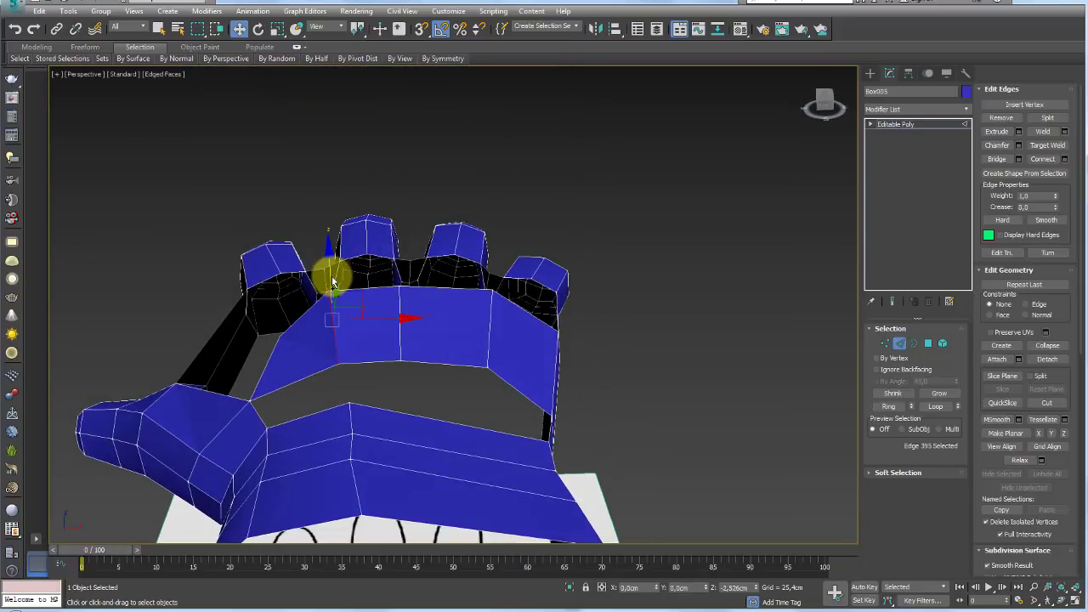
key("e")
mouse_move(346, 289)
middle_mouse_down("alt")
mouse_move(431, 264)
mouse_move(369, 292)
middle_mouse_up("alt")
key("w")
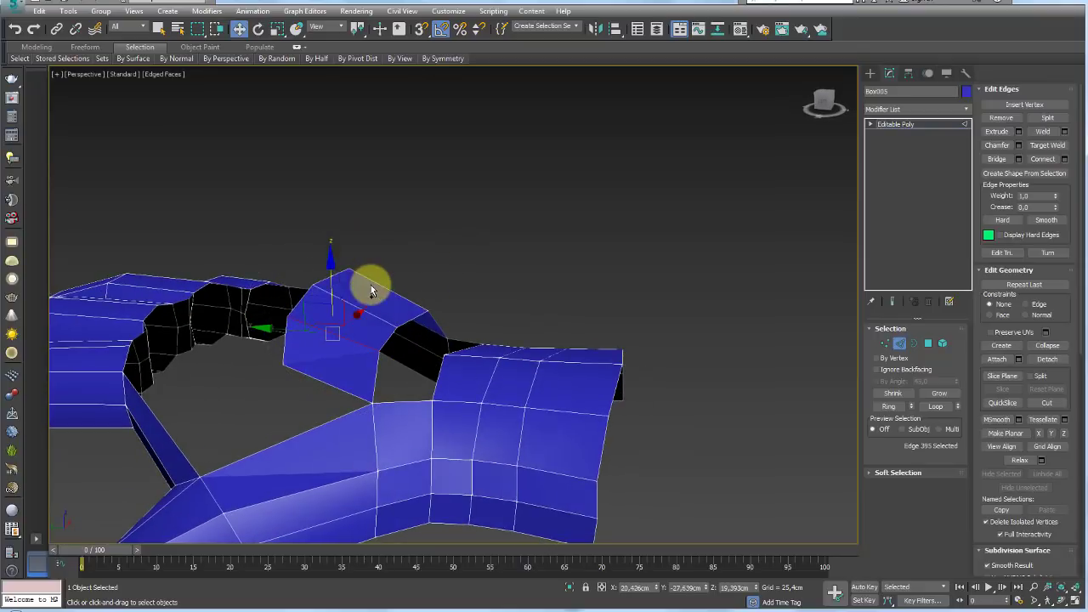
left_click(374, 282)
mouse_move(403, 278)
middle_mouse_down("alt")
mouse_move(427, 269)
mouse_move(418, 346)
mouse_move(564, 340)
mouse_move(416, 349)
mouse_move(432, 347)
mouse_move(425, 286)
middle_mouse_up("alt")
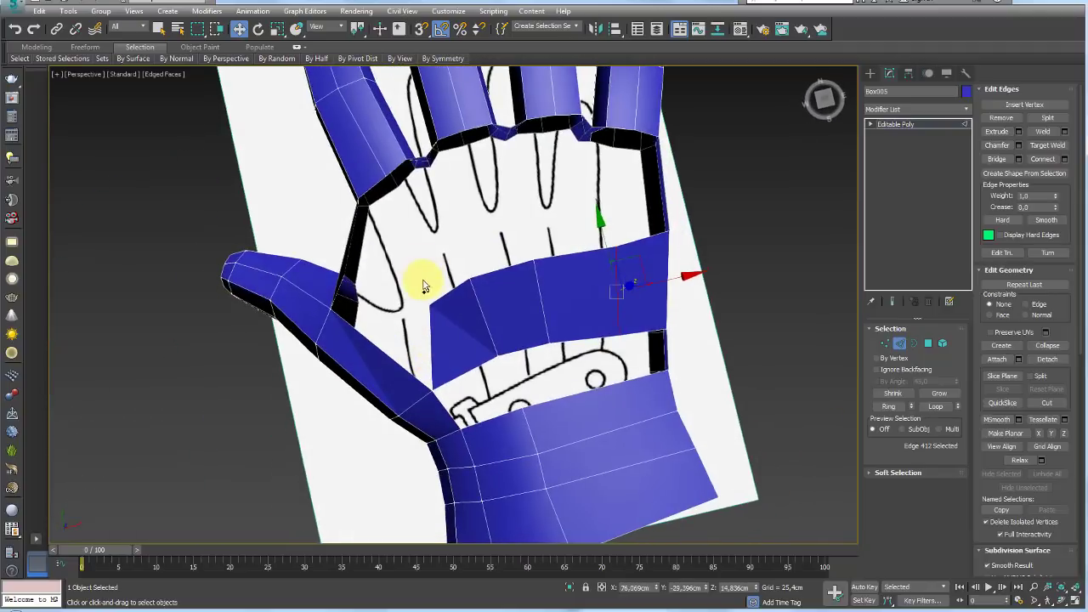
Move the band's thumb-side corner vertex into line with the thumb.
left_click(885, 343)
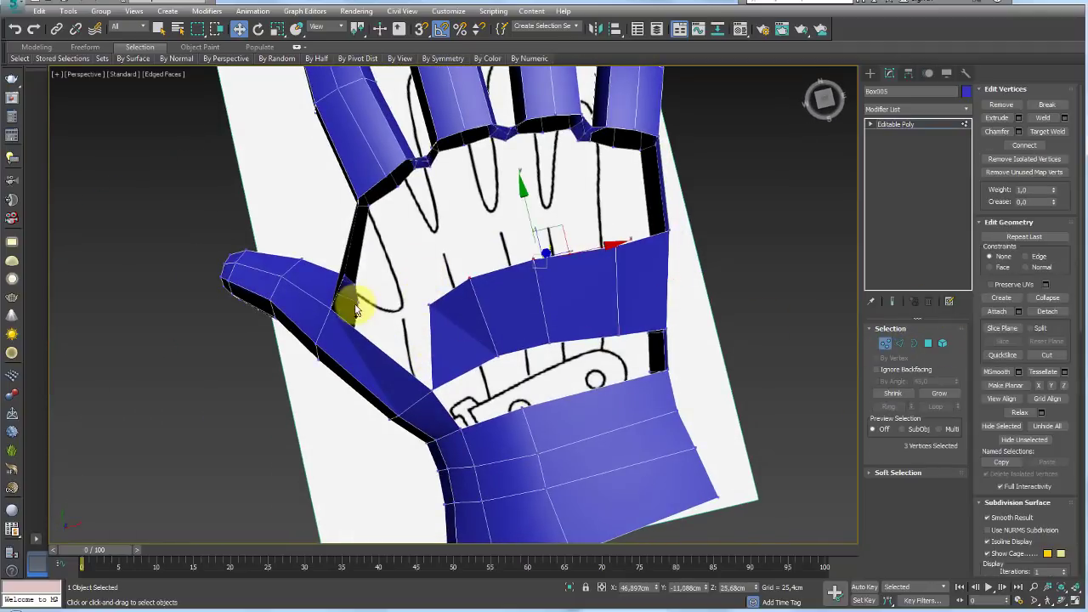
left_click(427, 303)
mouse_move(425, 287)
middle_mouse_down("alt")
mouse_move(539, 275)
mouse_move(554, 243)
mouse_move(539, 279)
middle_mouse_up("alt")
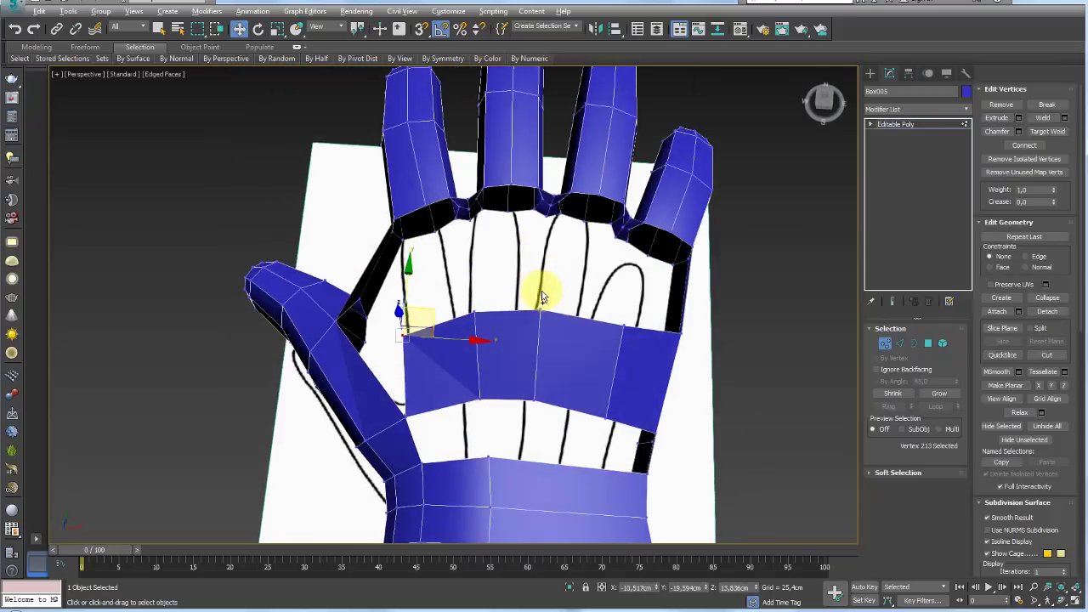
left_click(899, 344)
mouse_move(672, 303)
middle_mouse_down("alt")
mouse_move(544, 277)
mouse_move(569, 317)
mouse_move(550, 328)
mouse_move(505, 311)
middle_mouse_up("alt")
scroll(518, 364, "up", 2)
Bridge the palm strip edges to the adjacent finger-side edges.
mouse_move(642, 379)
middle_mouse_down("alt")
mouse_move(669, 399)
mouse_move(713, 294)
middle_mouse_up("alt")
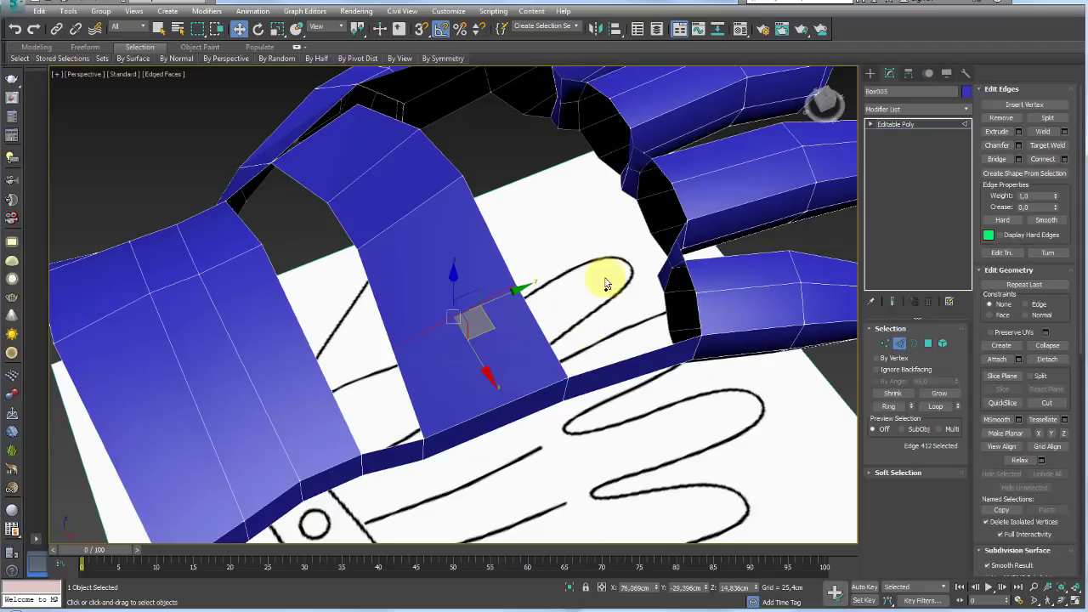
left_click_drag(684, 264, 515, 285)
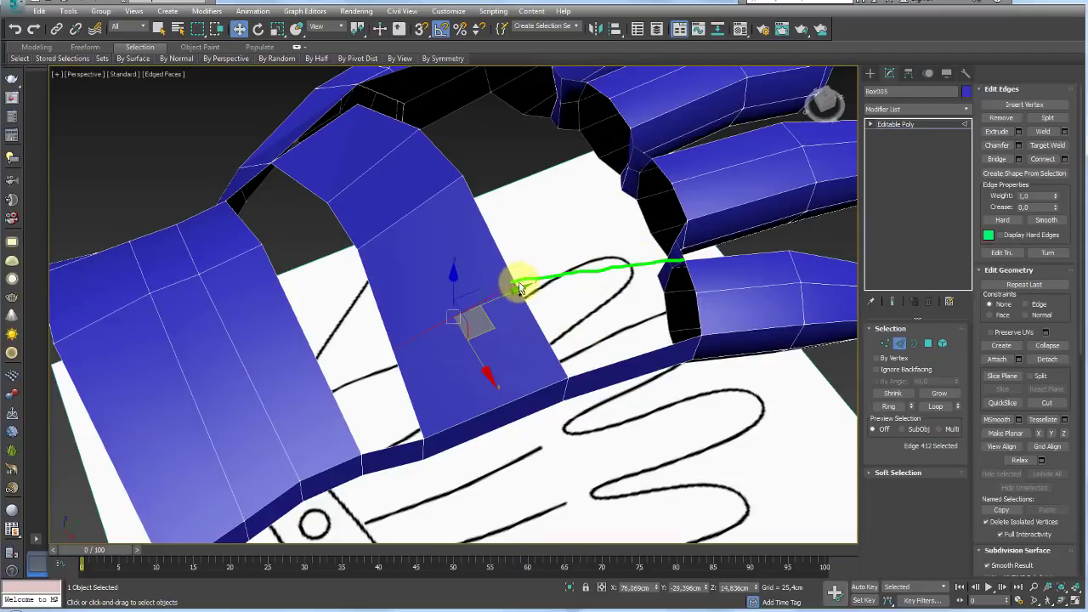
right_click(568, 328)
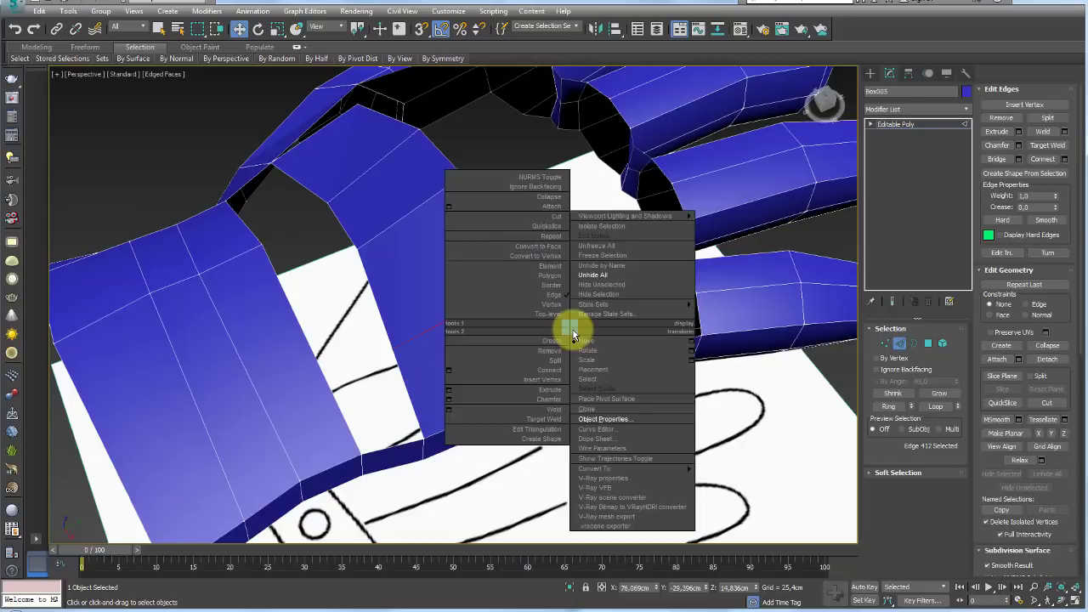
left_click(583, 340)
left_click(544, 351)
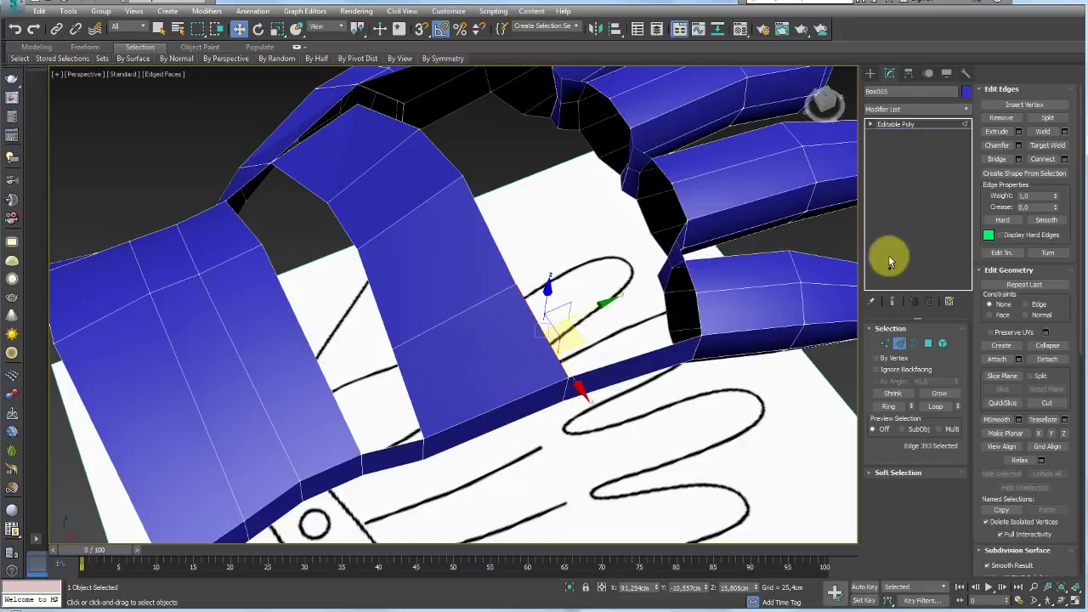
left_click(888, 406)
left_click(1044, 159)
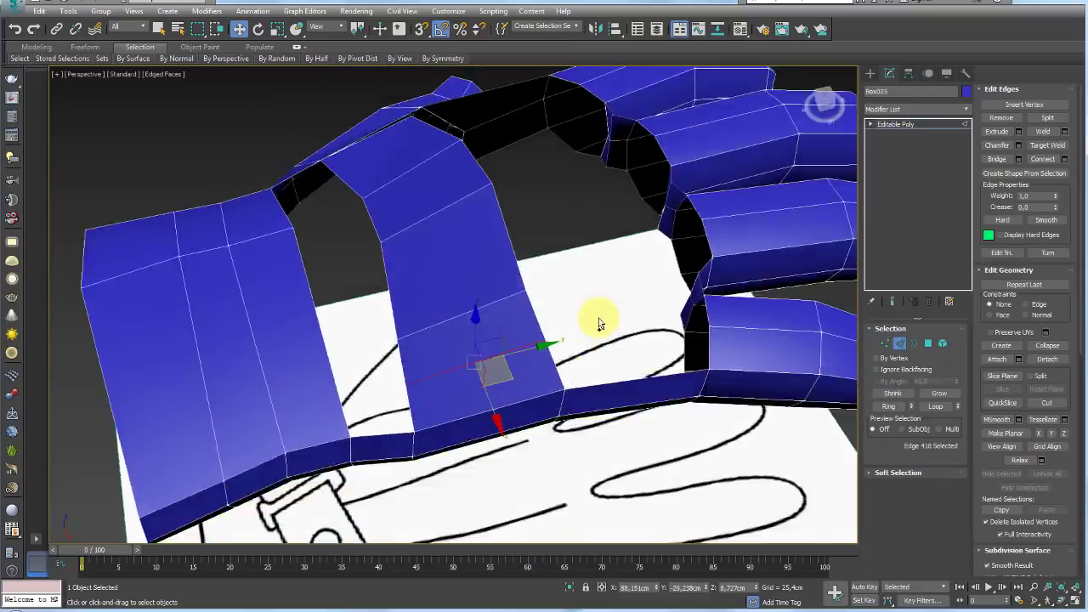
middle_click_drag(598, 323, 595, 341, "alt")
left_click(544, 326)
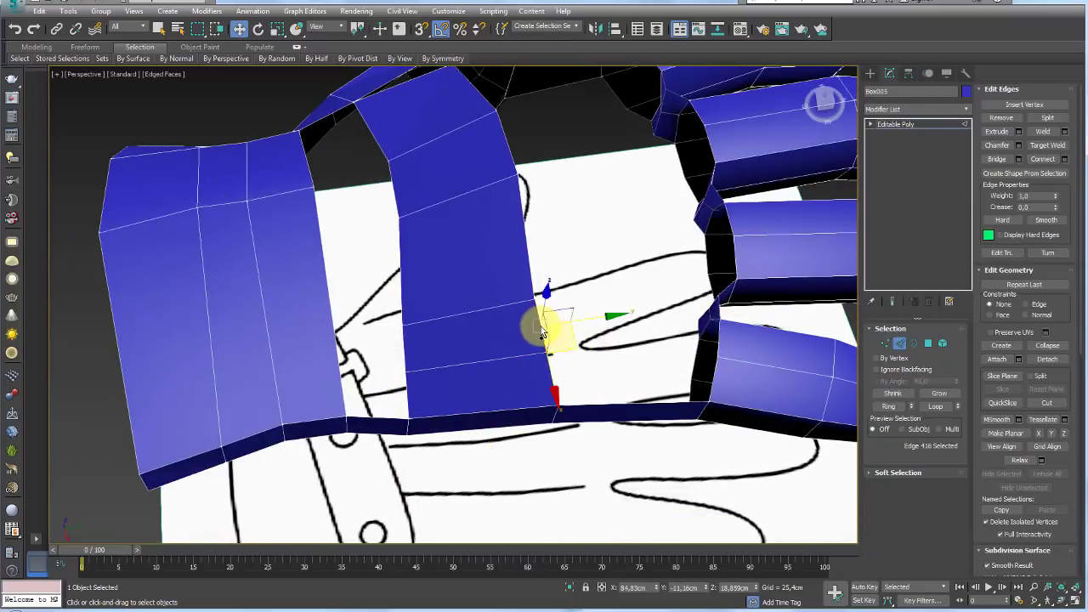
left_click(712, 344)
left_click(717, 369, "ctrl")
left_click(711, 387, "ctrl")
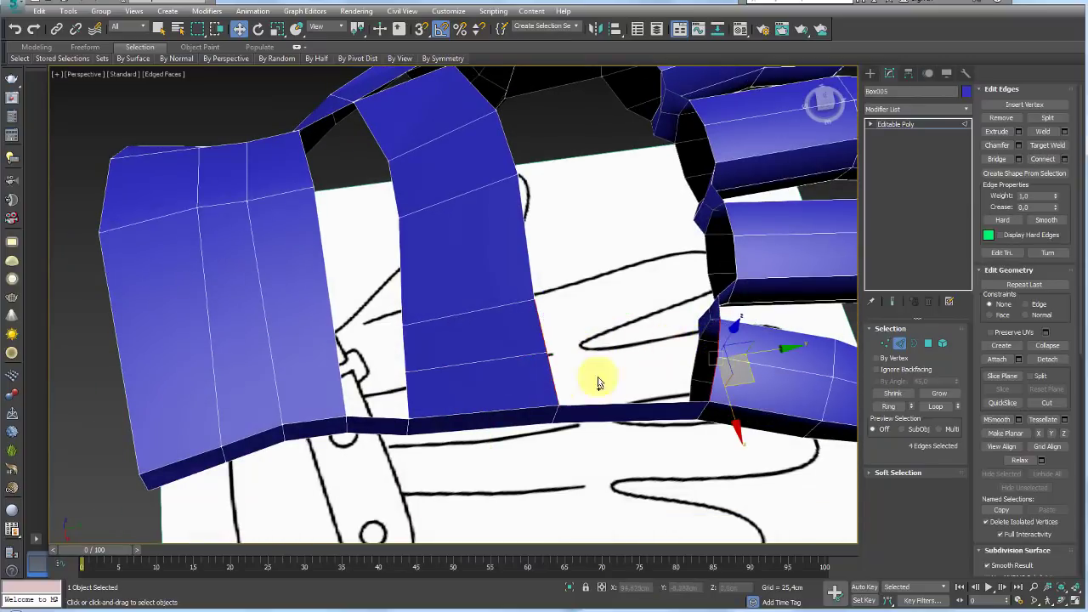
left_click(996, 159)
Connect four selected palm-strip edges with new connecting edges.
scroll(655, 279, "down", 5)
mouse_move(518, 296)
middle_mouse_down("alt")
mouse_move(529, 223)
mouse_move(583, 250)
mouse_move(498, 351)
mouse_move(506, 385)
mouse_move(529, 316)
mouse_move(498, 297)
middle_mouse_up("alt")
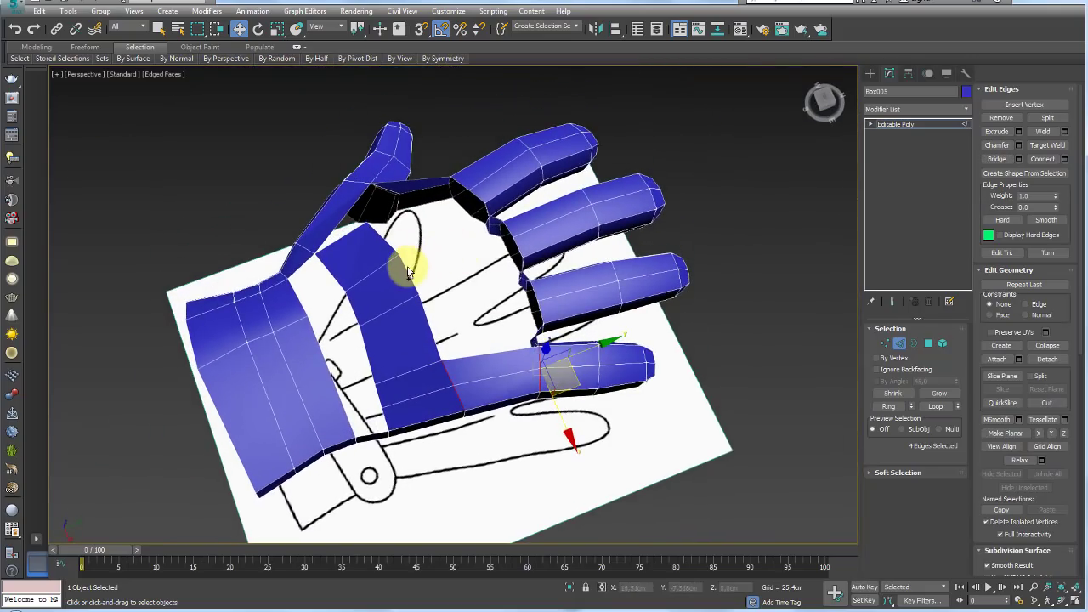
left_click(353, 311)
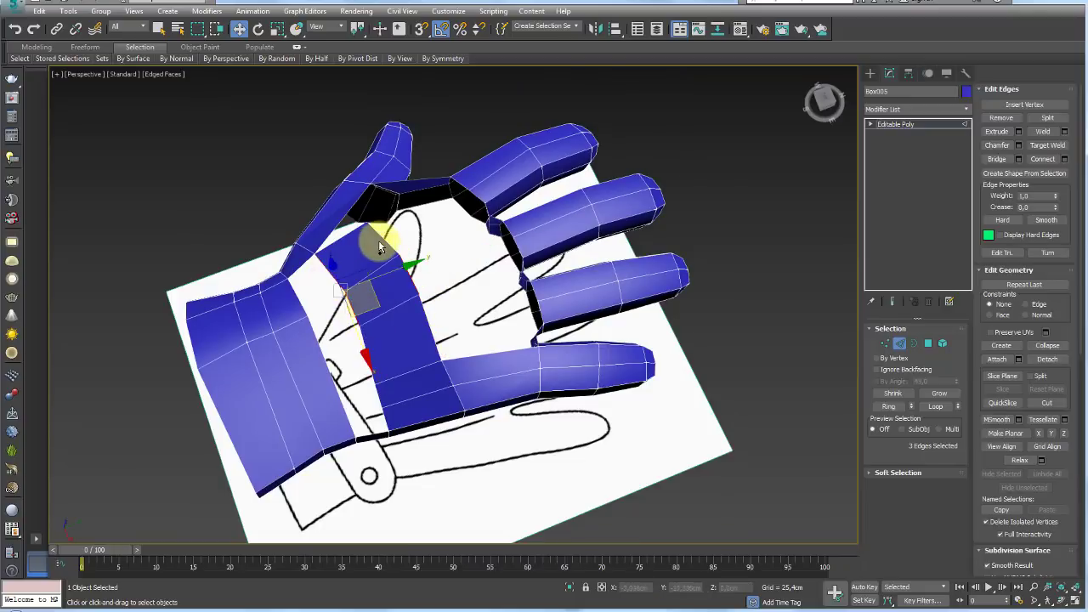
left_click(427, 308, "ctrl")
left_click(429, 334, "ctrl")
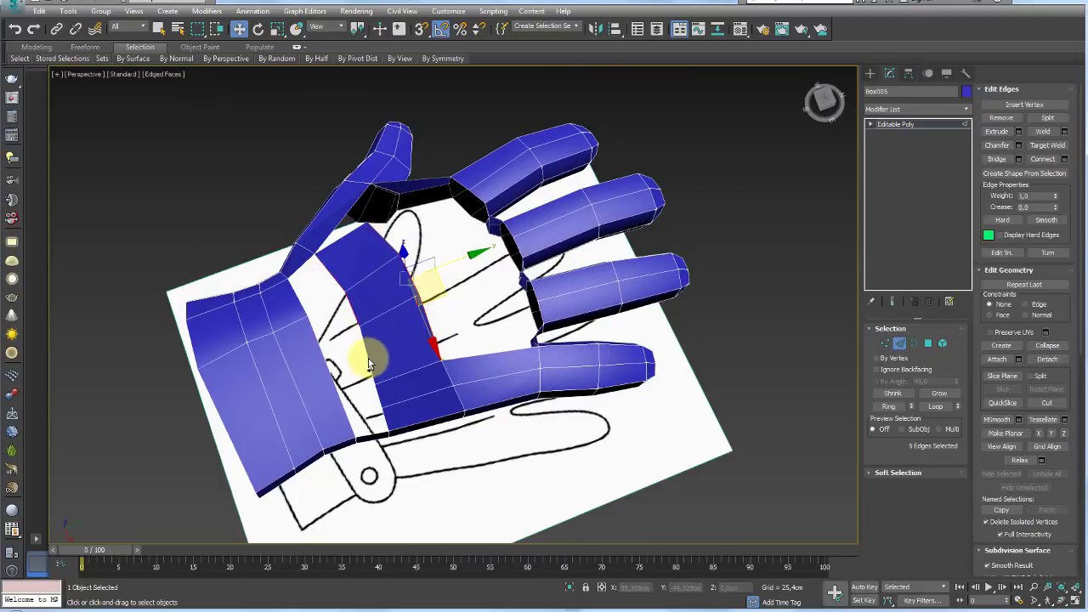
left_click(369, 364, "ctrl")
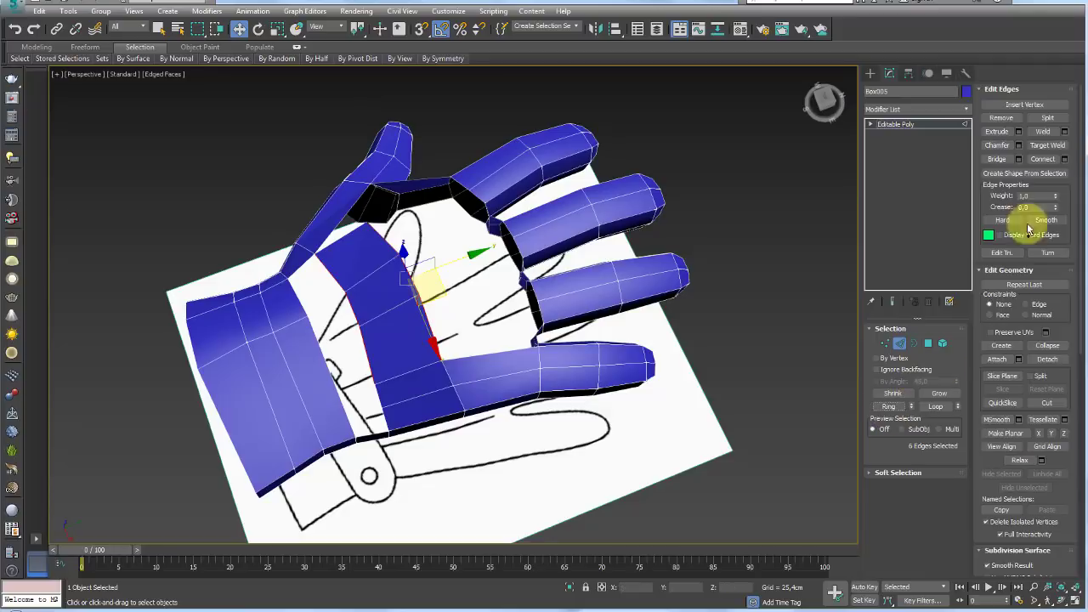
left_click(1043, 158)
Bridge the facing palm edges to the first finger's base edge.
middle_click_drag(474, 289, 431, 258, "alt")
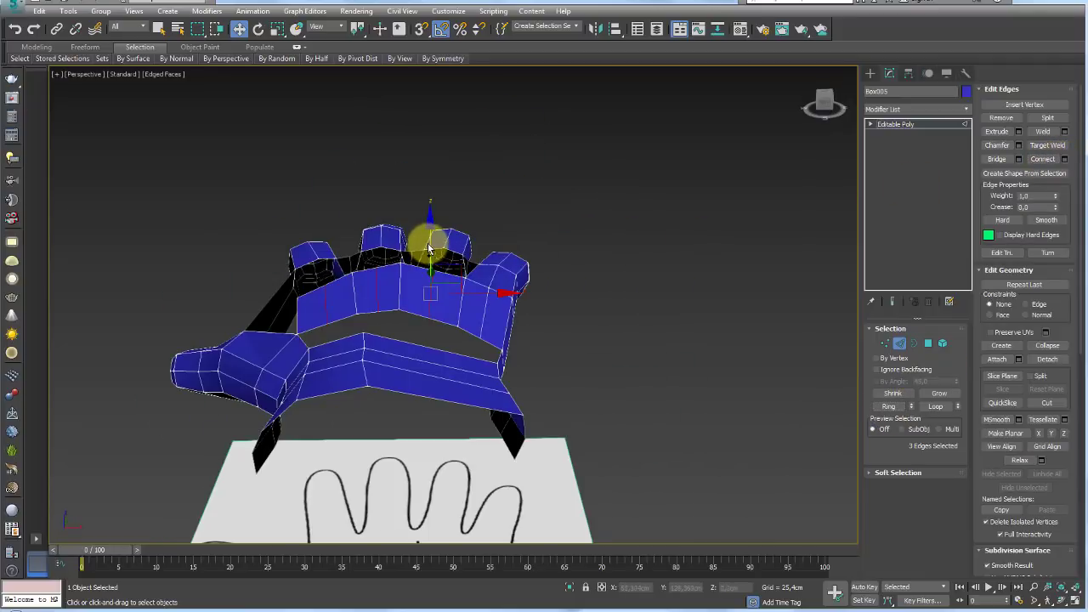
middle_click_drag(533, 270, 449, 315, "alt")
scroll(476, 312, "up", 4)
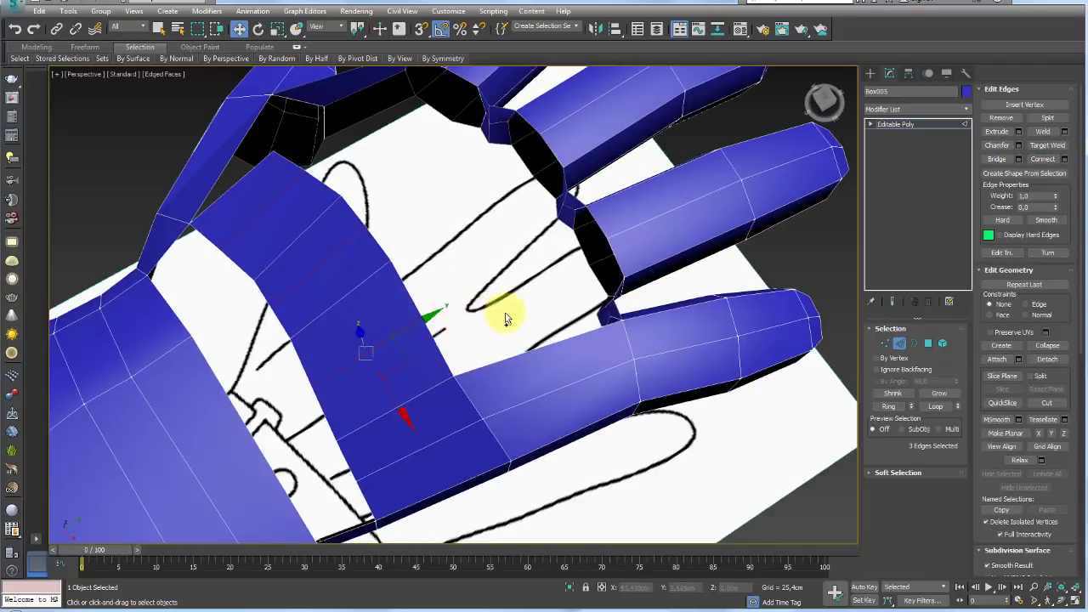
middle_click_drag(619, 272, 602, 289, "alt")
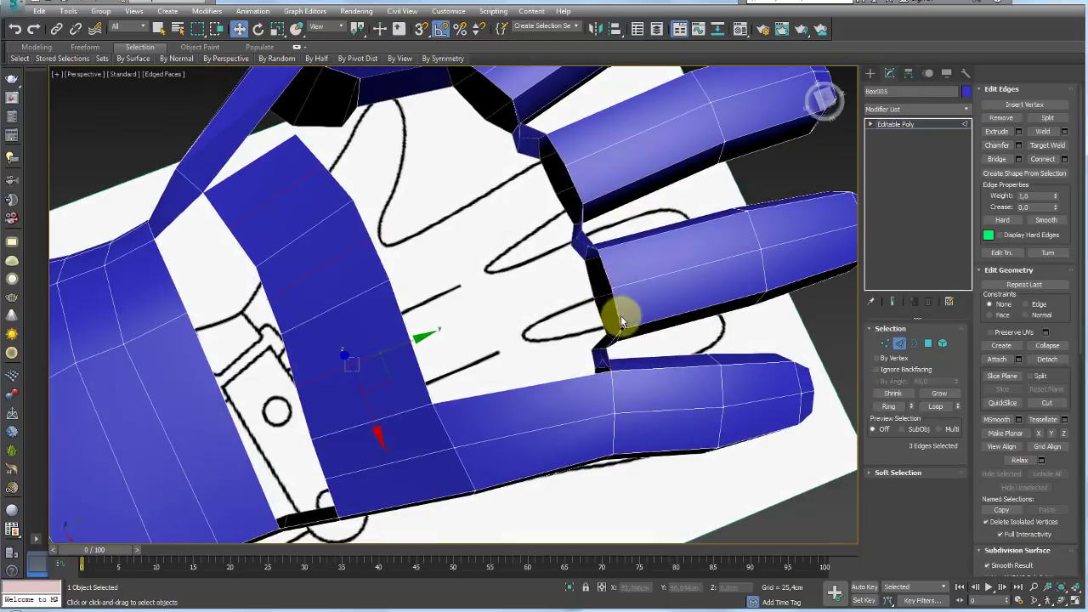
left_click(605, 277)
left_click(406, 336, "ctrl")
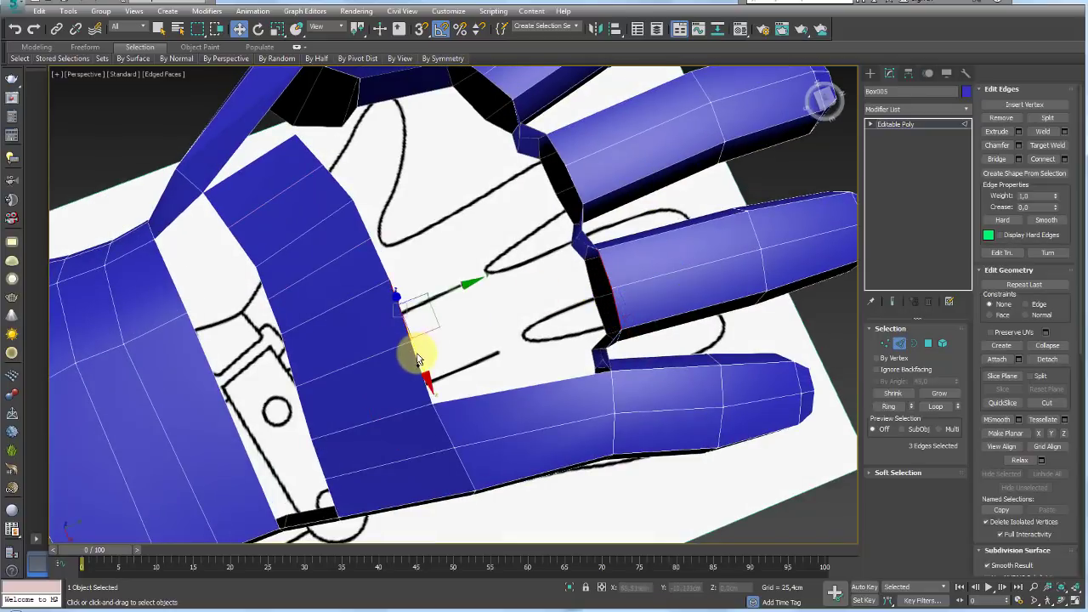
left_click(414, 355, "ctrl")
left_click(988, 160)
Bridge the palm to the bases of the next two upper fingers.
middle_click_drag(658, 240, 587, 202, "alt")
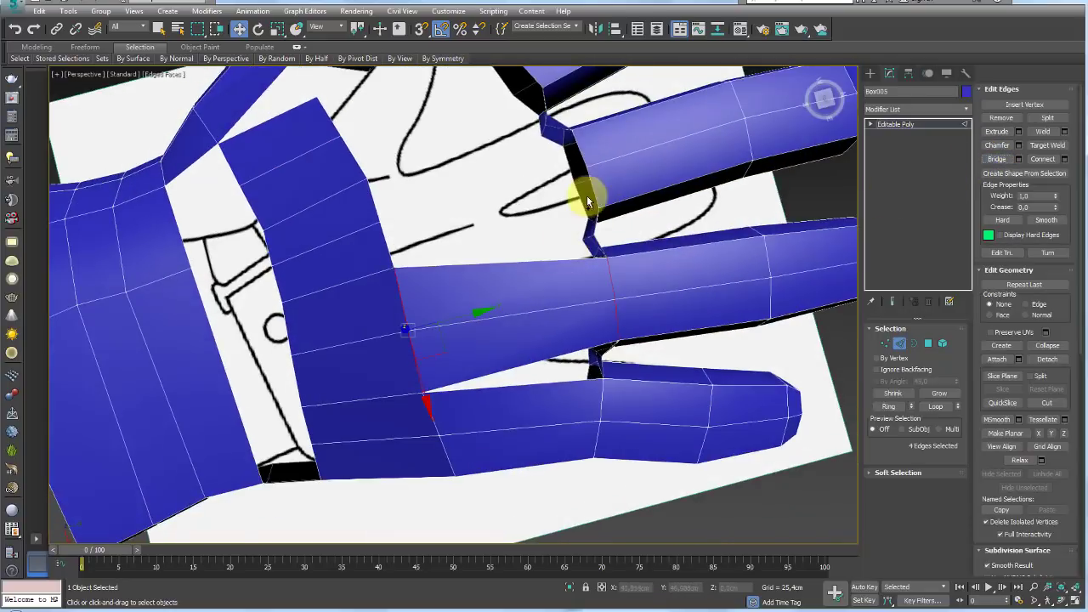
left_click(595, 187)
left_click(580, 153, "ctrl")
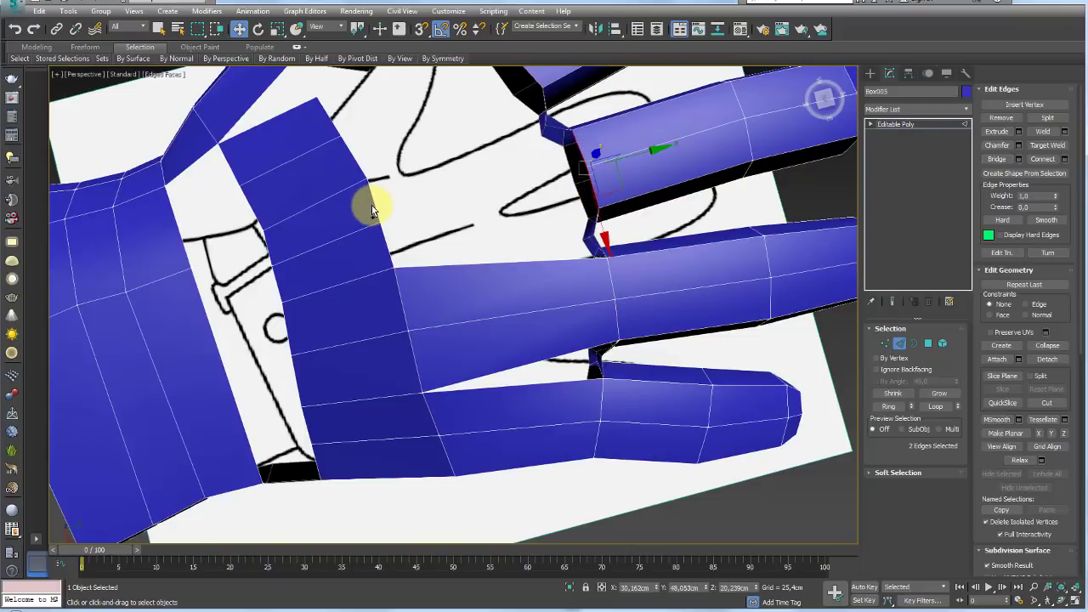
left_click(371, 204, "ctrl")
left_click(996, 159)
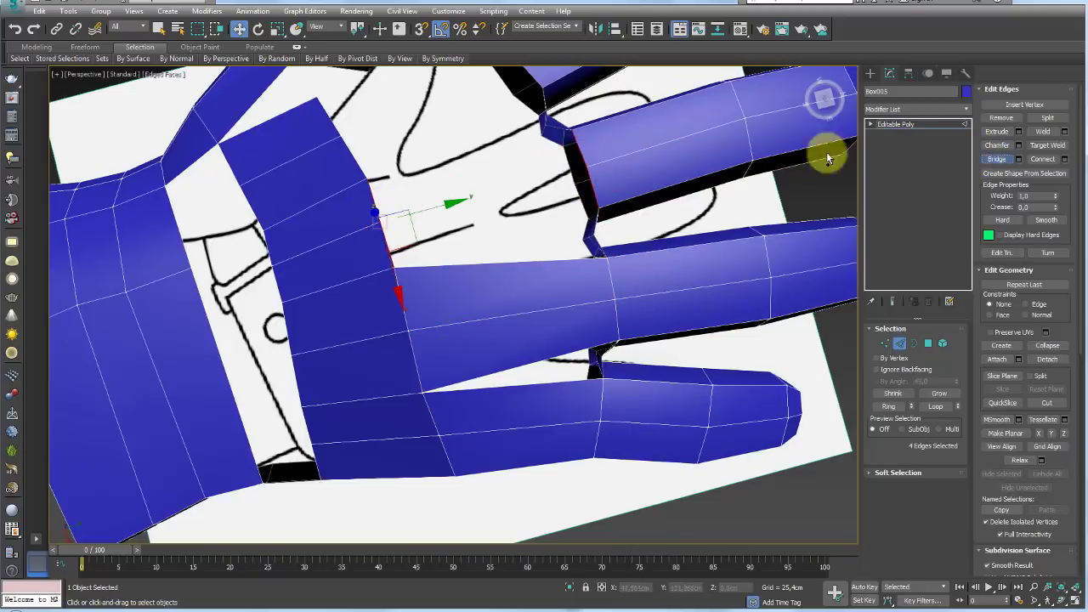
mouse_move(828, 153)
middle_mouse_down("alt")
mouse_move(575, 284)
mouse_move(549, 185)
middle_mouse_up("alt")
left_click(549, 186)
left_click(518, 159, "ctrl")
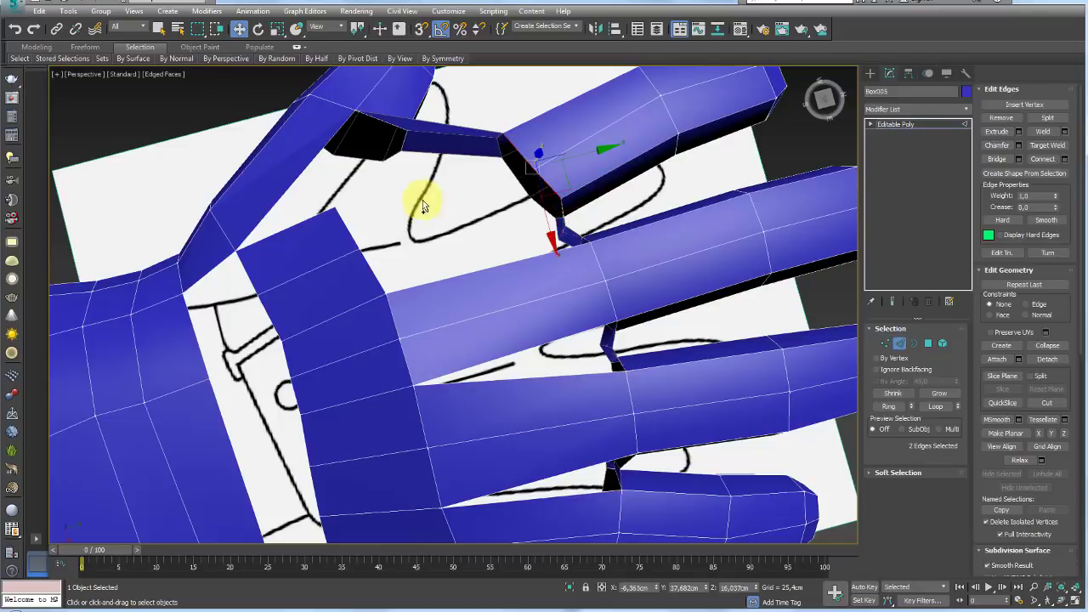
left_click(996, 159)
mouse_move(655, 235)
middle_mouse_down("alt")
mouse_move(644, 294)
mouse_move(568, 283)
mouse_move(626, 287)
mouse_move(578, 235)
mouse_move(493, 236)
mouse_move(491, 165)
middle_mouse_up("alt")
Orbit and zoom around the hand to frame the fingers from the front.
scroll(467, 204, "down", 5)
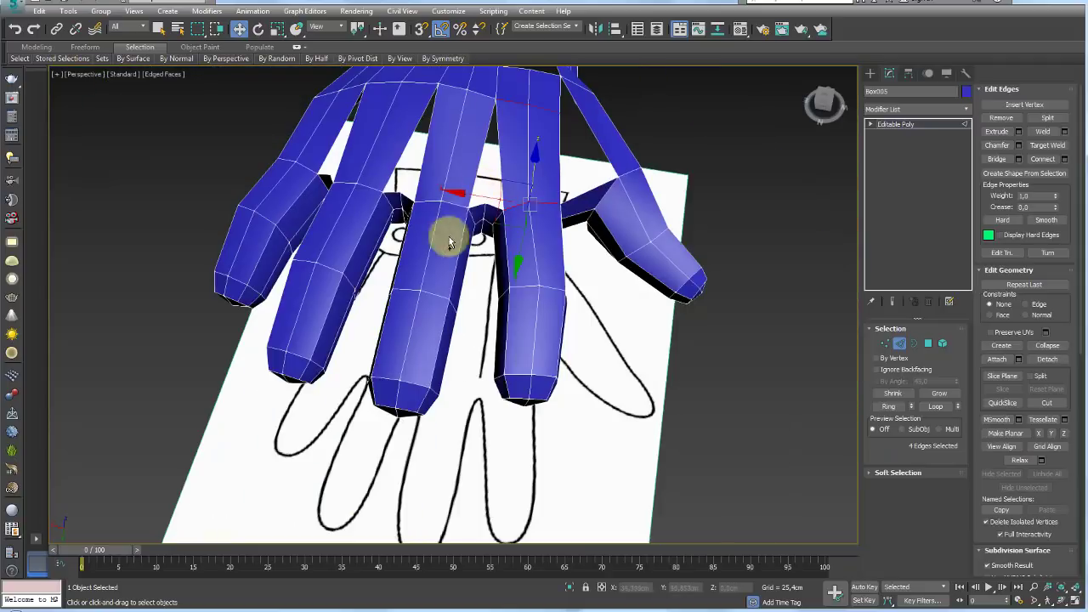
middle_click_drag(449, 236, 498, 255, "alt")
scroll(501, 264, "up", 2)
scroll(520, 321, "up", 3)
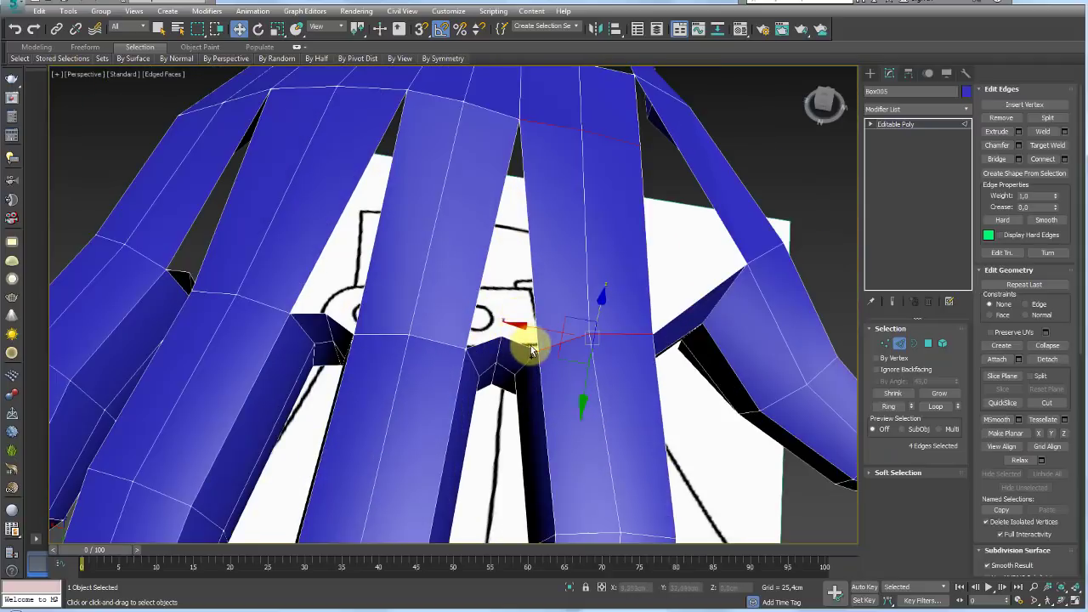
mouse_move(498, 337)
left_mouse_down()
mouse_move(474, 347)
mouse_move(515, 138)
mouse_move(525, 200)
left_mouse_up()
mouse_move(527, 238)
left_mouse_down()
mouse_move(530, 355)
mouse_move(503, 338)
left_mouse_up()
key("Escape")
scroll(481, 316, "down", 3)
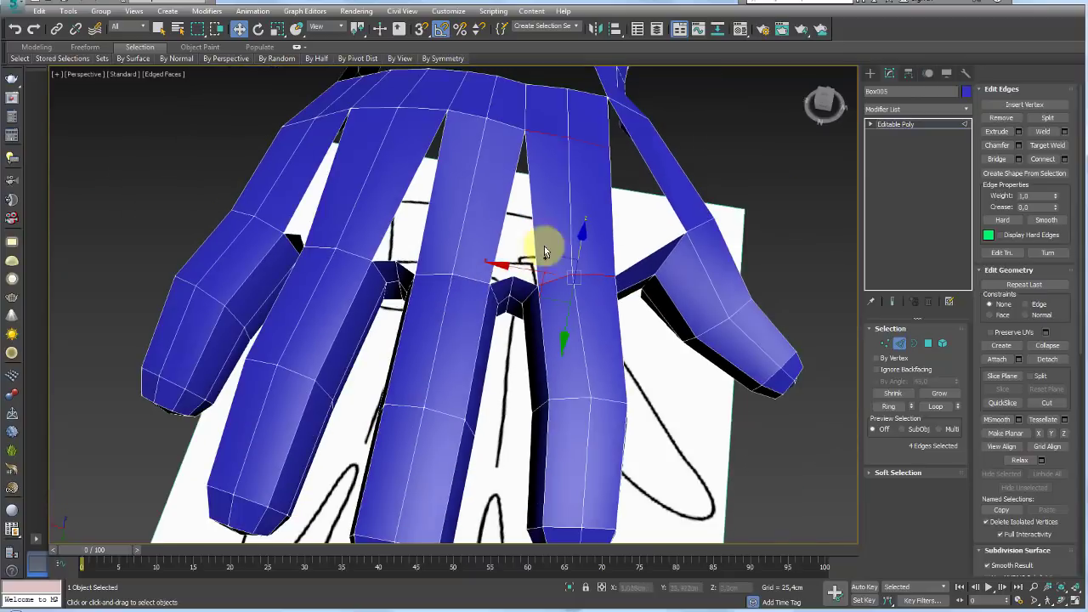
scroll(430, 238, "up", 2)
mouse_move(429, 238)
middle_mouse_down("alt")
mouse_move(444, 250)
mouse_move(437, 267)
middle_mouse_up("alt")
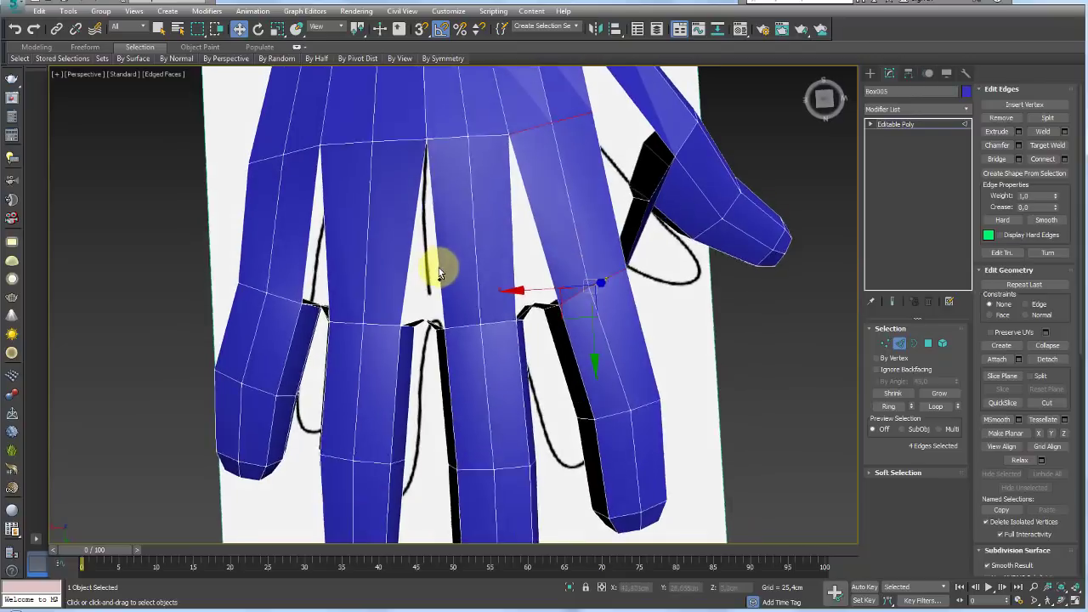
middle_click_drag(604, 215, 910, 349, "alt")
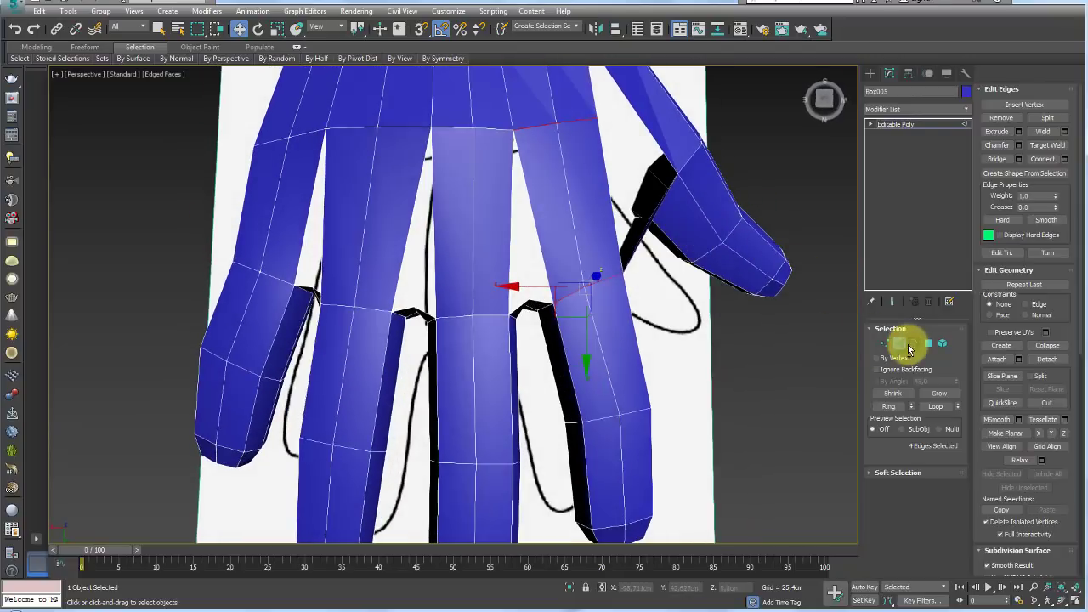
middle_click_drag(654, 204, 638, 186, "alt")
Connect the finger side edges into a new loop slid up just above the palm.
left_click(234, 179, "shift")
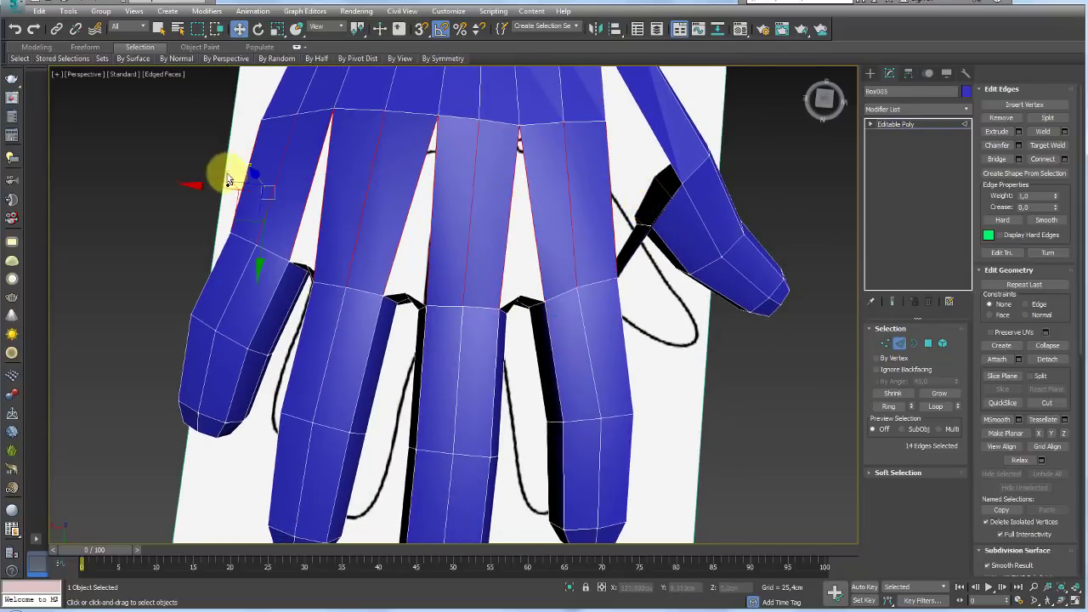
left_click(1063, 160)
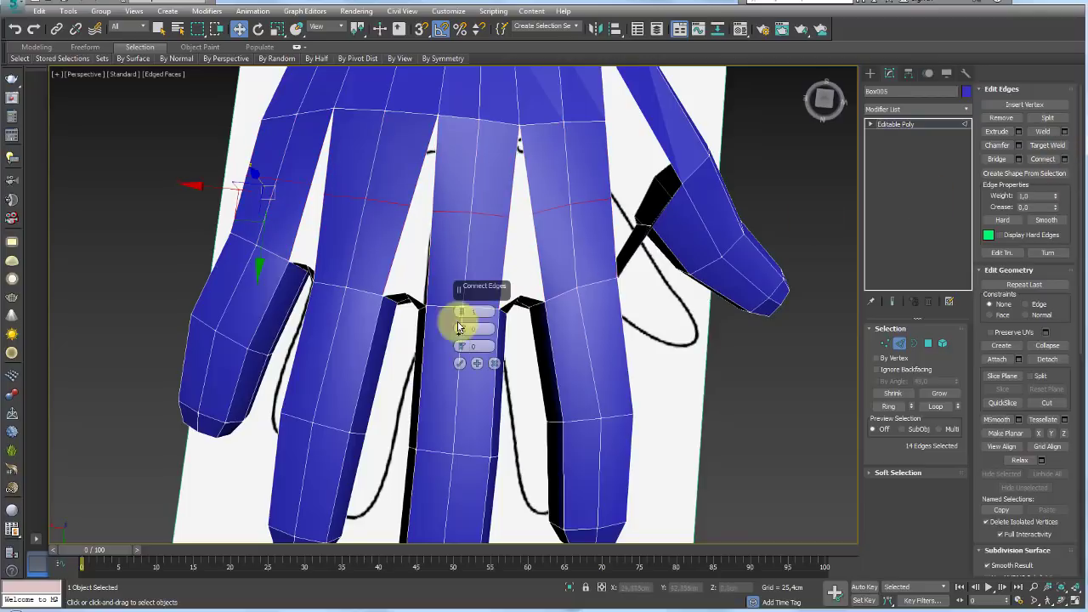
left_click_drag(472, 345, 468, 266)
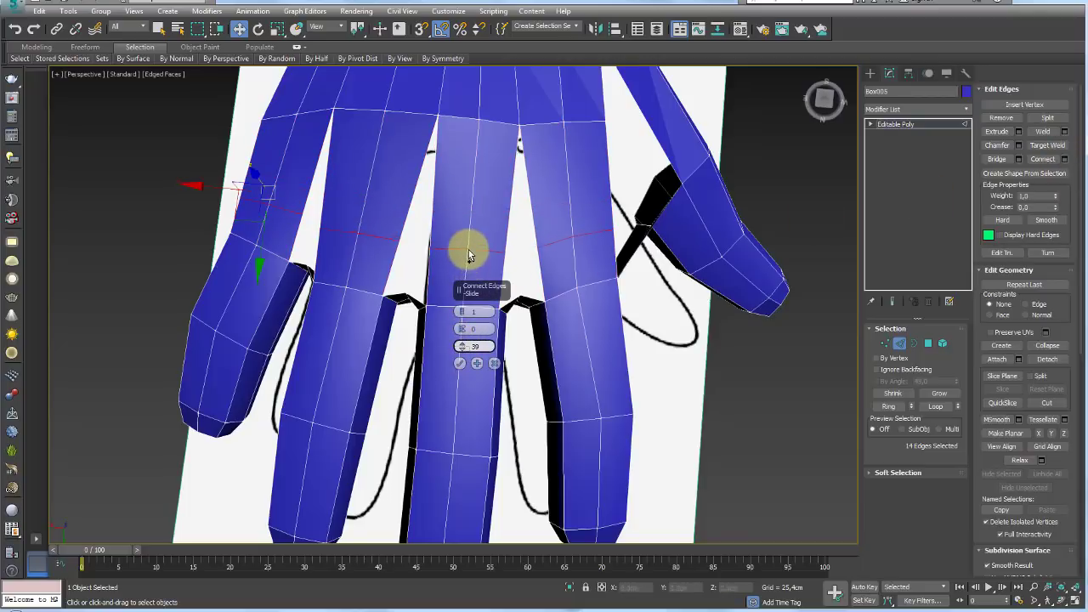
left_click(460, 363)
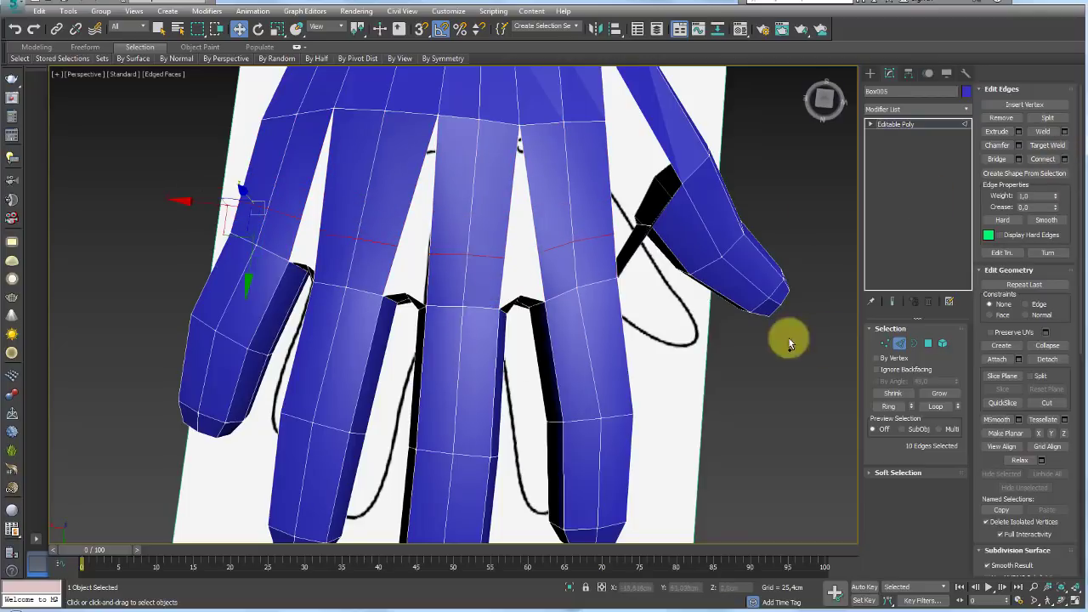
left_click(885, 343)
Collapse the doubled vertex pairs at each finger gap into single vertices.
left_click_drag(544, 242, 431, 259)
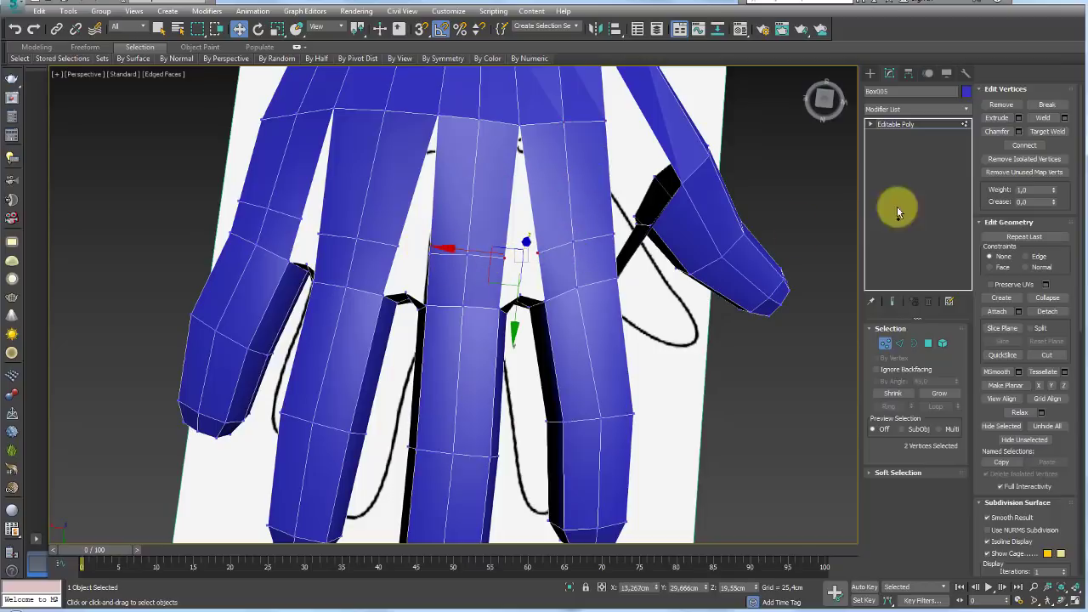
left_click(1047, 297)
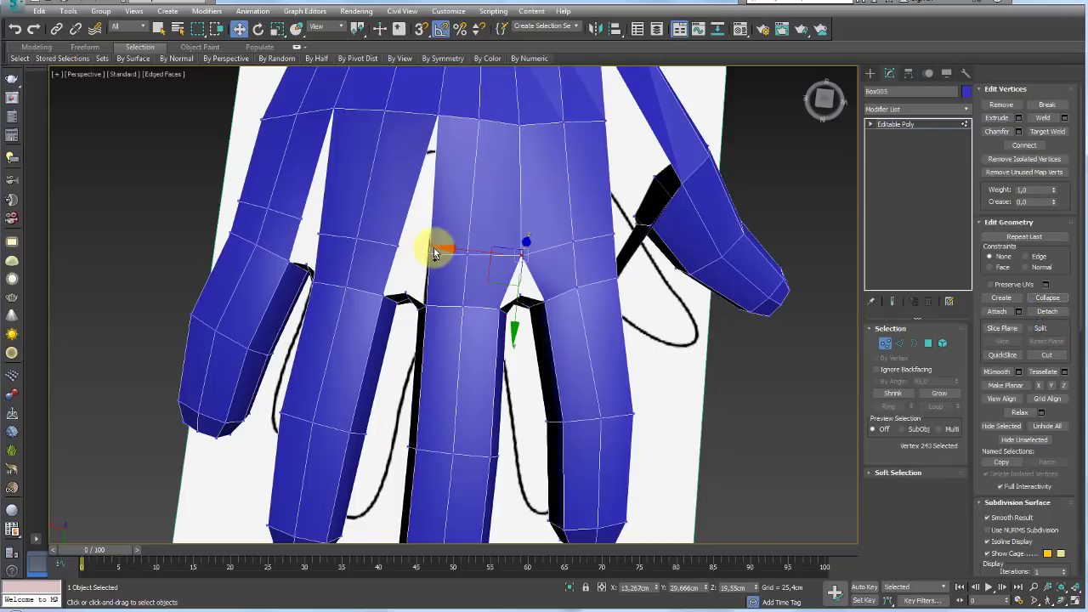
left_click_drag(441, 245, 377, 264)
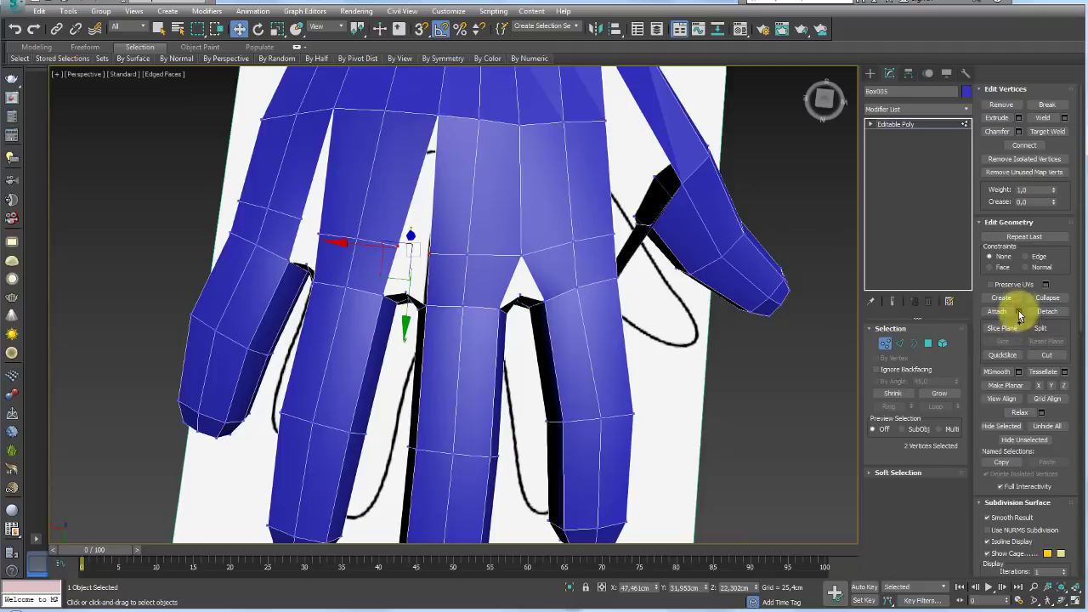
left_click(1048, 297)
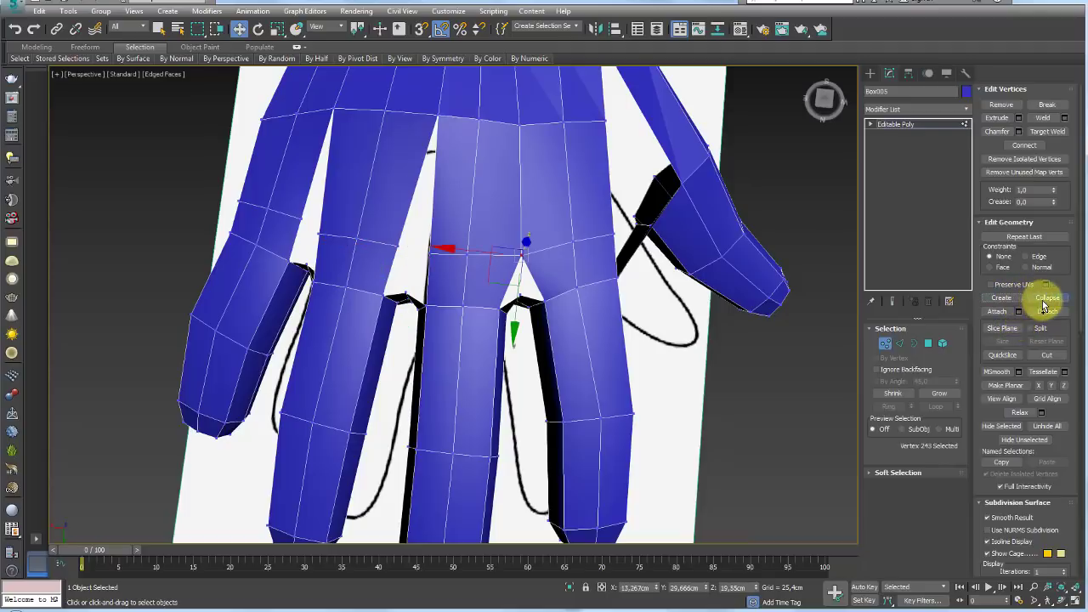
right_click(437, 221)
left_click(446, 234)
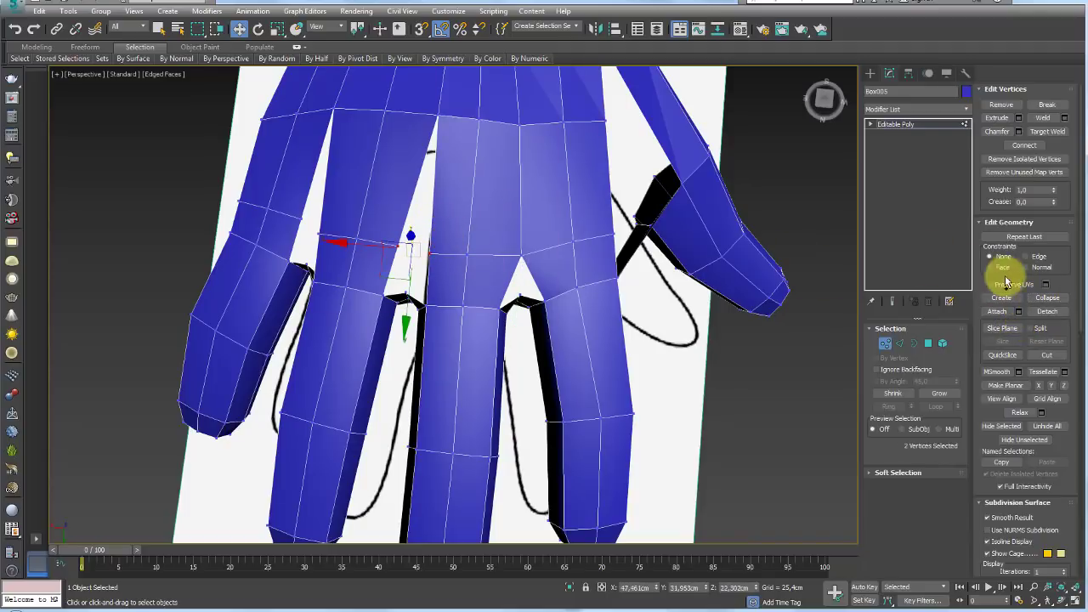
left_click(1045, 296)
middle_click_drag(408, 221, 323, 253, "alt")
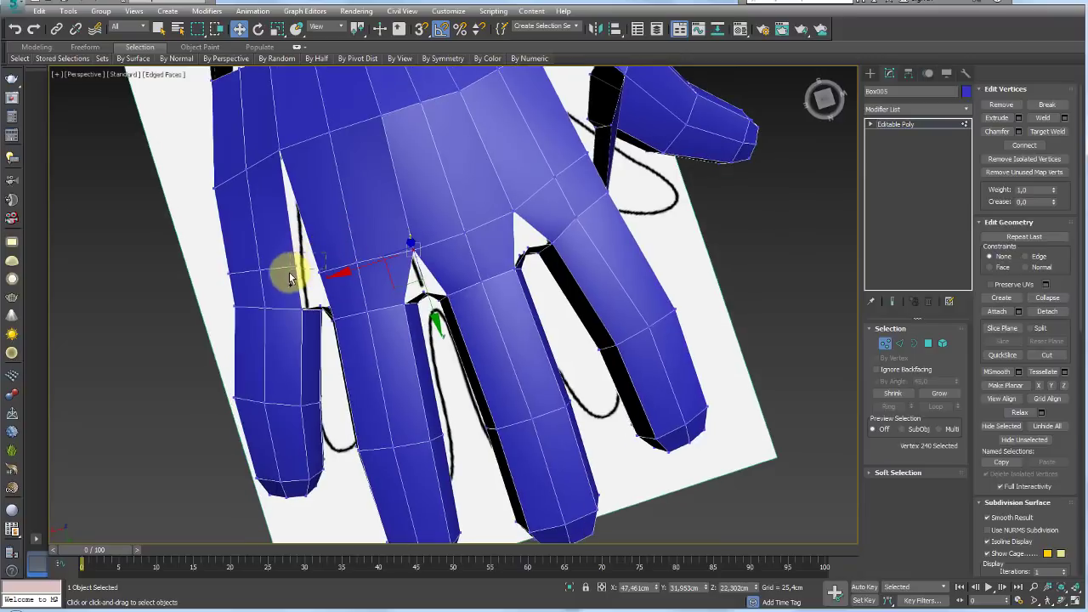
left_click(293, 265)
left_click(1048, 298)
Select the right and middle finger-base vertices.
mouse_move(510, 272)
middle_mouse_down("alt")
mouse_move(481, 235)
mouse_move(493, 256)
mouse_move(403, 299)
mouse_move(486, 281)
mouse_move(444, 332)
mouse_move(517, 304)
mouse_move(549, 228)
mouse_move(518, 238)
middle_mouse_up("alt")
scroll(450, 299, "up", 5)
scroll(450, 300, "down", 5)
scroll(489, 355, "up", 3)
left_click(517, 233)
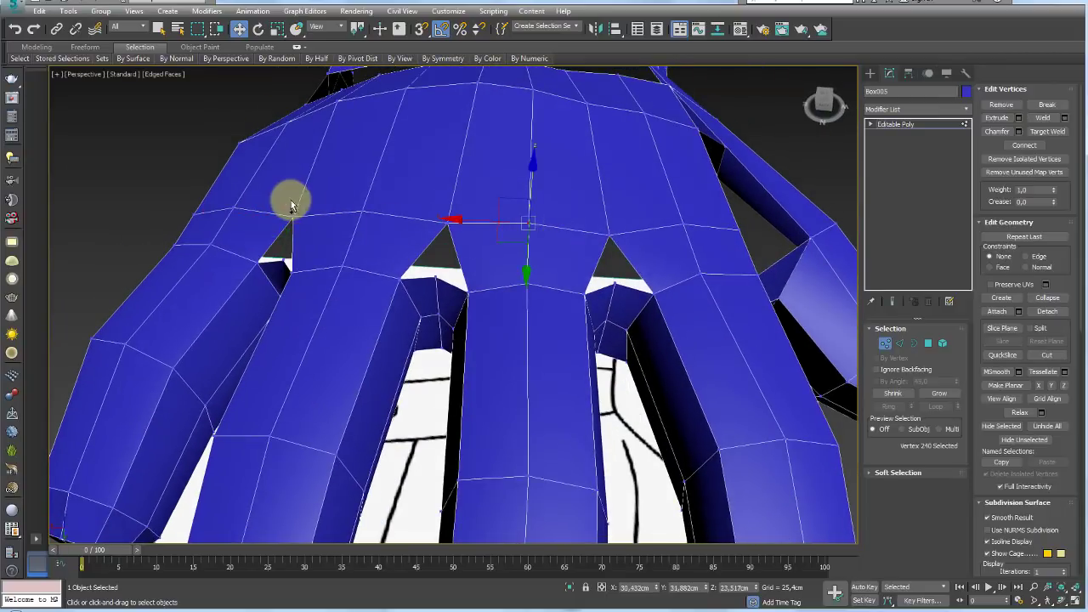
left_click(360, 214, "ctrl")
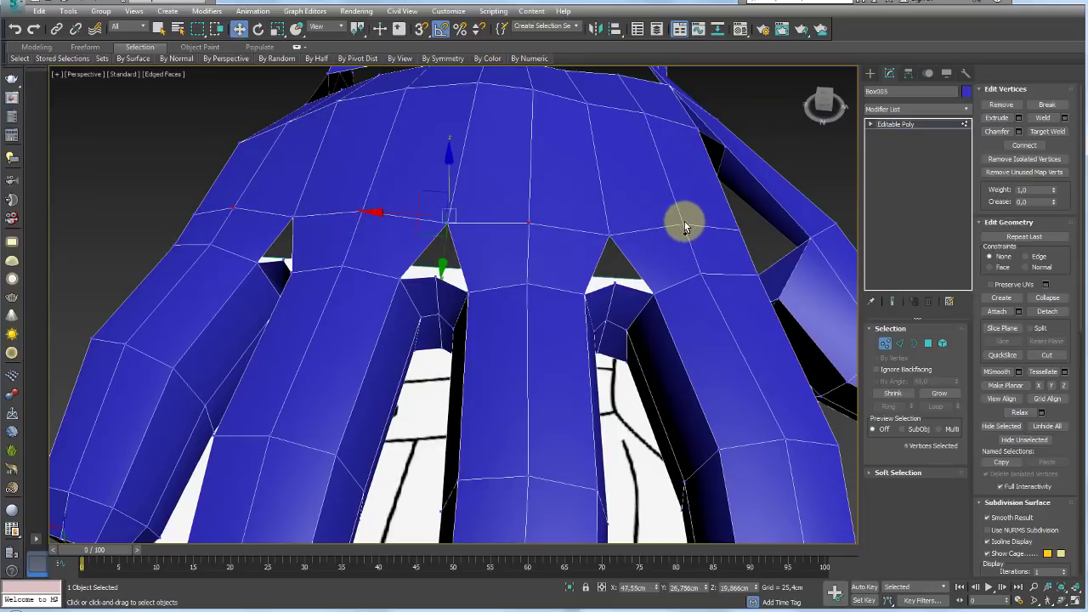
Nudge a vertex inside a finger gap down to tighten the gap.
scroll(672, 235, "up", 3)
scroll(656, 244, "up", 1)
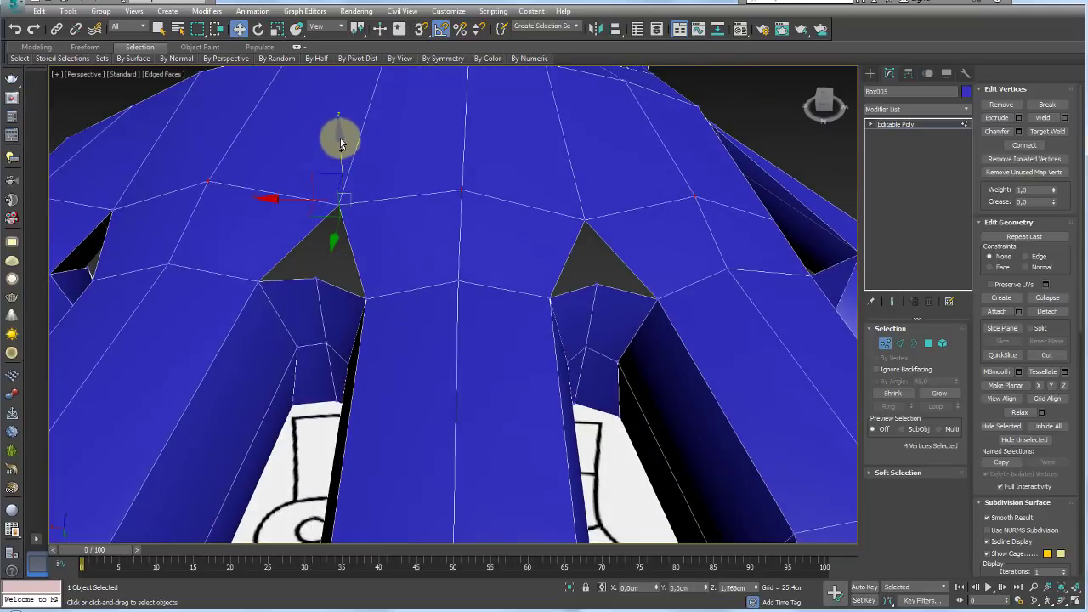
scroll(340, 144, "down", 3)
mouse_move(376, 155)
middle_mouse_down("alt")
mouse_move(530, 204)
mouse_move(510, 224)
mouse_move(391, 135)
mouse_move(416, 179)
mouse_move(396, 235)
mouse_move(365, 236)
mouse_move(374, 297)
middle_mouse_up("alt")
scroll(357, 272, "up", 5)
left_click(344, 271)
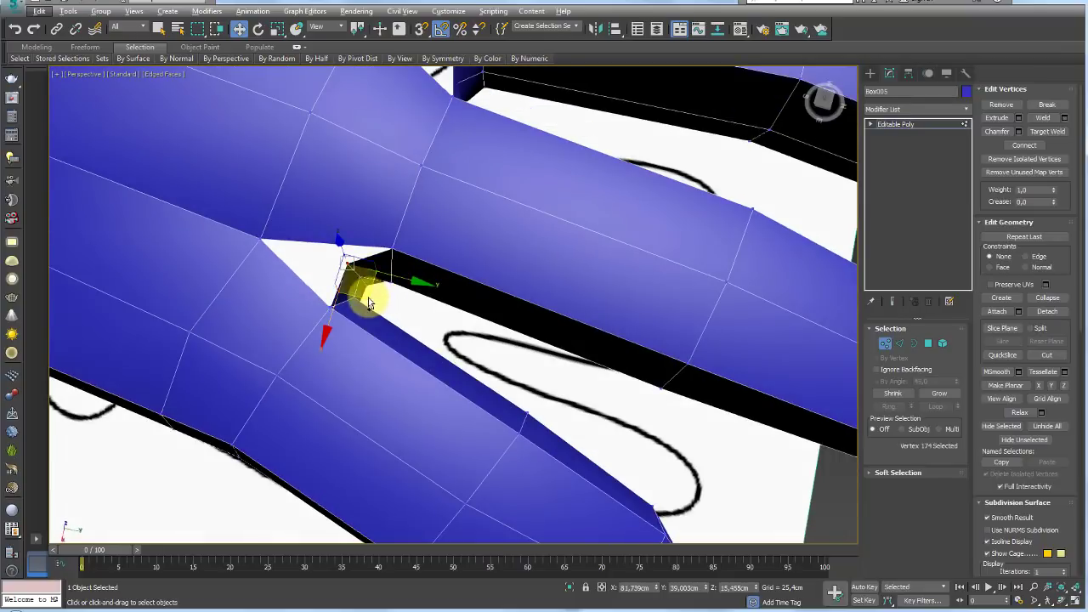
left_click_drag(369, 303, 367, 318)
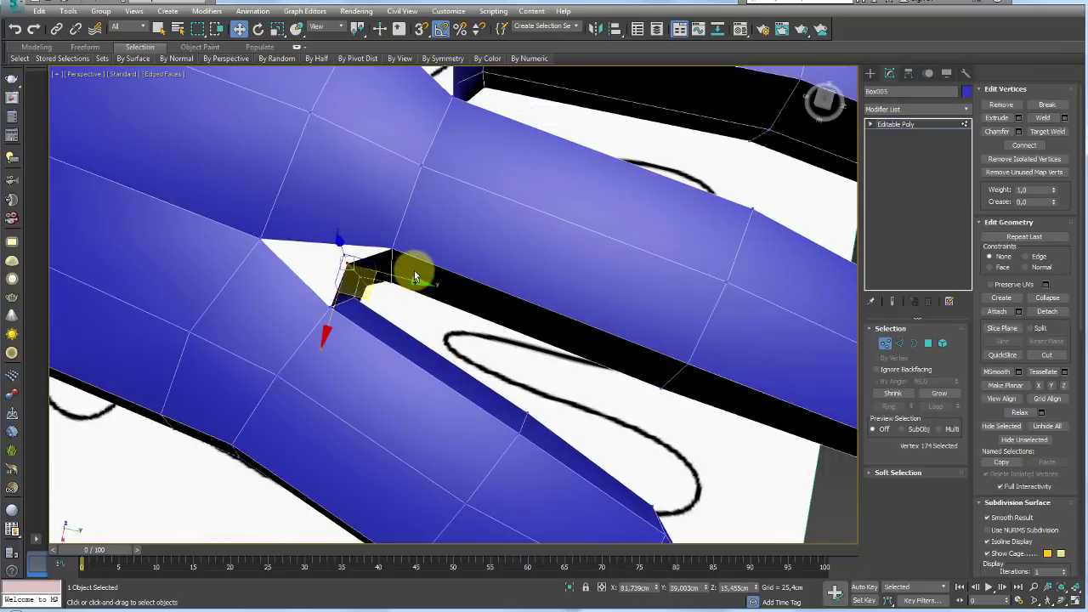
Select the gap's upper corner vertex plus another, then frame the palm in Top view.
left_click(390, 248)
left_click(330, 308, "ctrl")
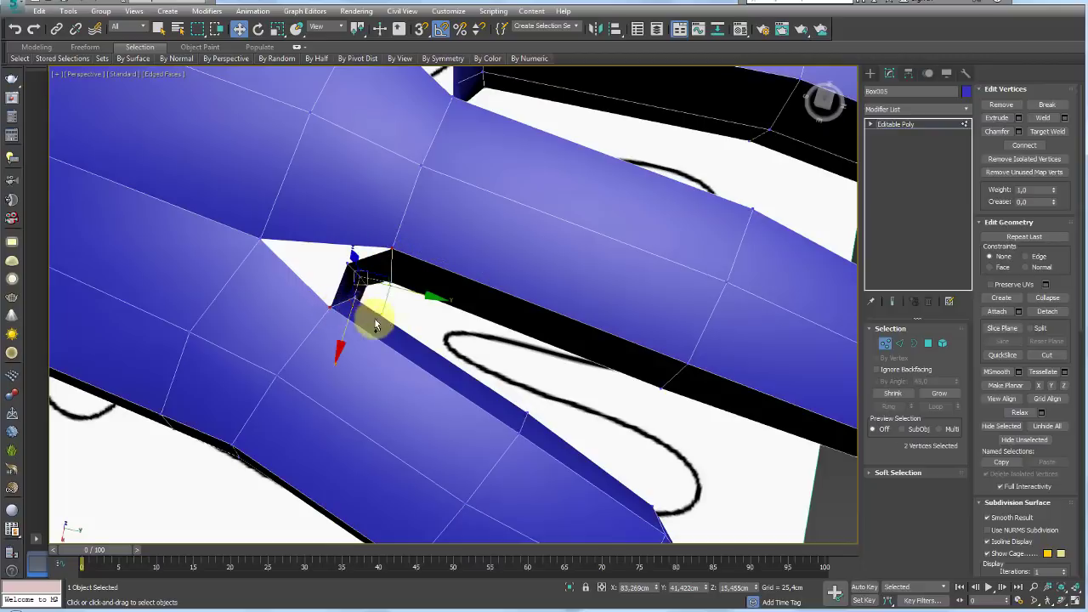
key("t")
scroll(383, 161, "up", 3)
middle_click_drag(384, 161, 413, 190)
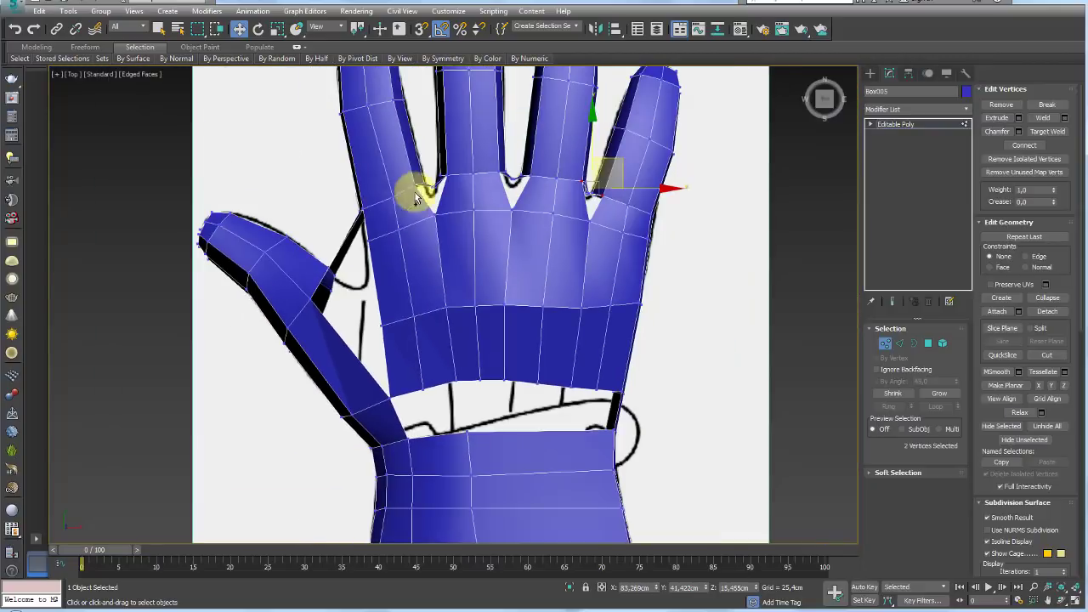
scroll(486, 266, "up", 2)
scroll(527, 296, "down", 1)
scroll(641, 290, "up", 3)
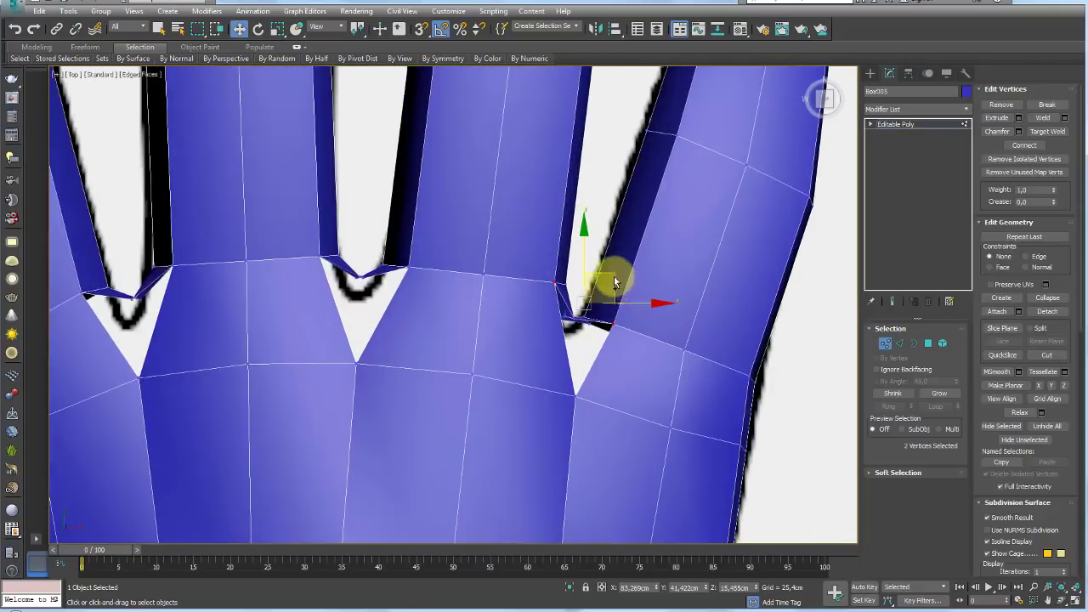
Pull the right and middle finger-crotch vertices down onto the drawn finger gaps.
left_click(553, 286)
left_click_drag(584, 263, 584, 285)
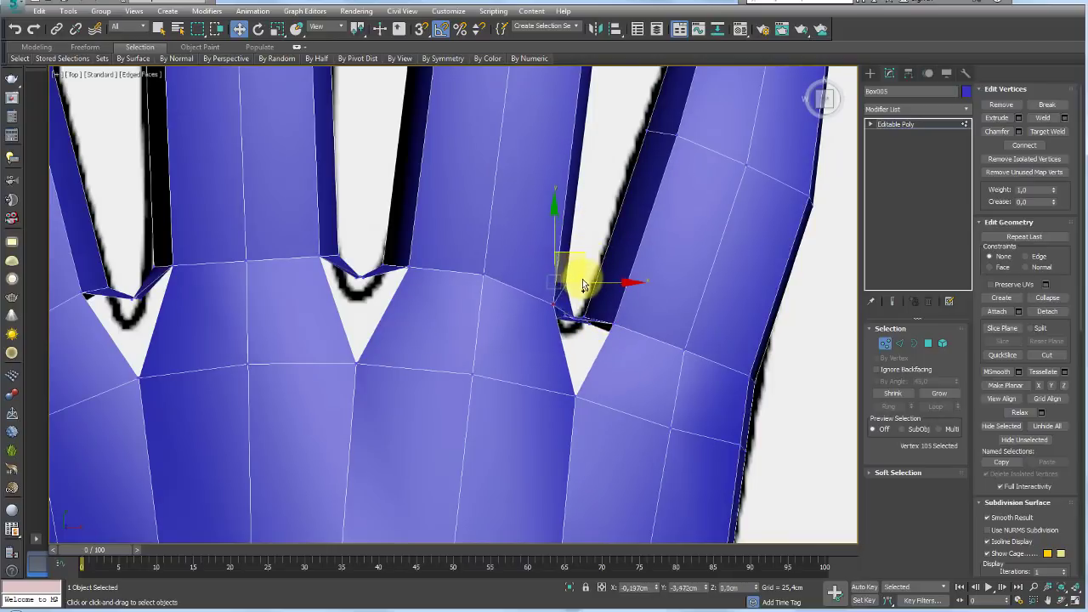
left_click(612, 323)
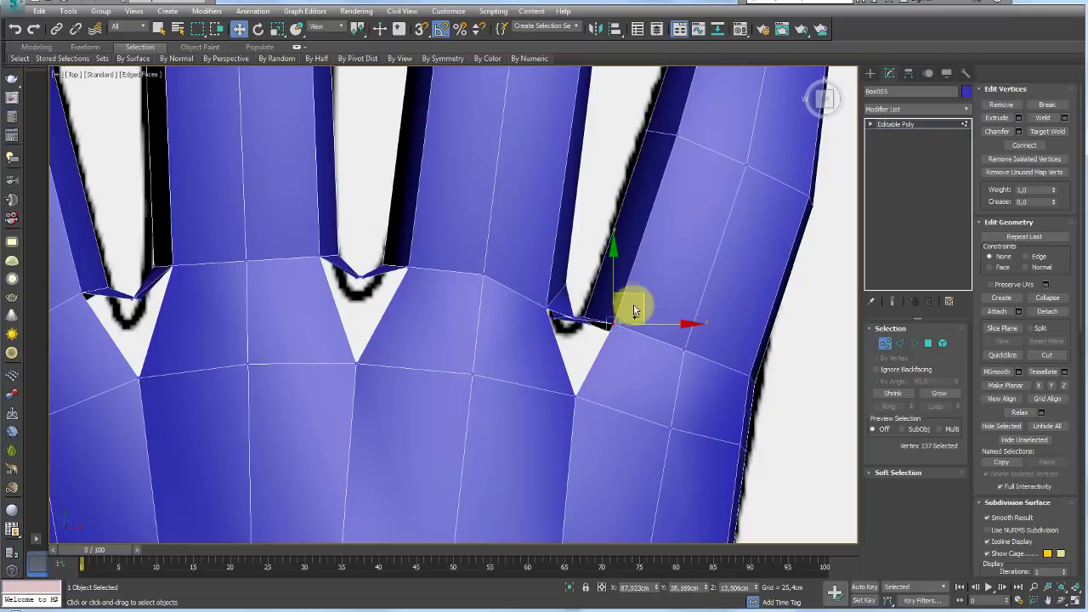
left_click_drag(639, 313, 639, 324)
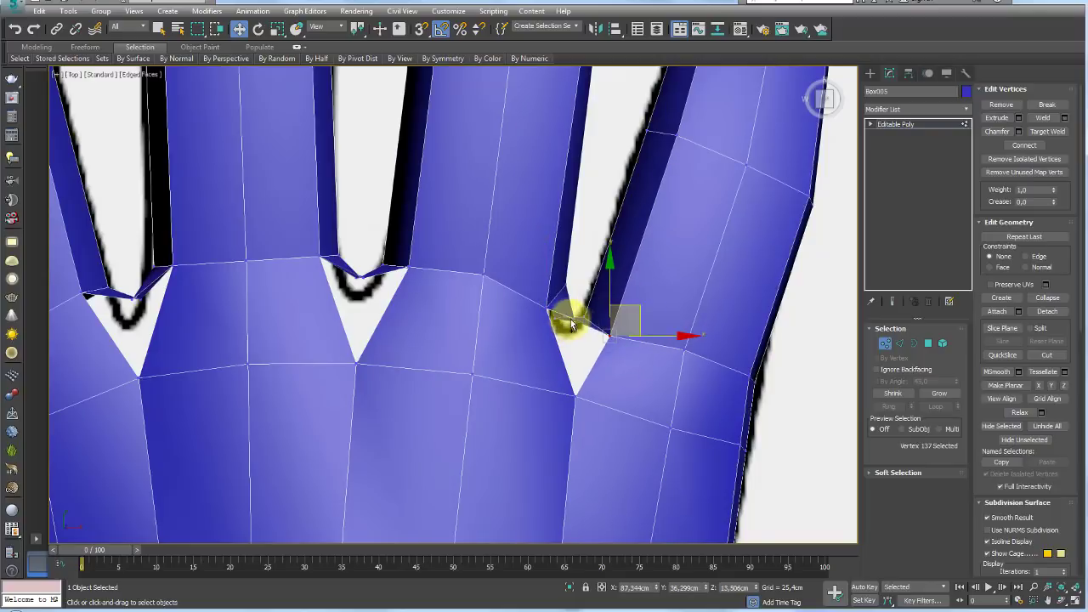
left_click_drag(561, 317, 595, 349)
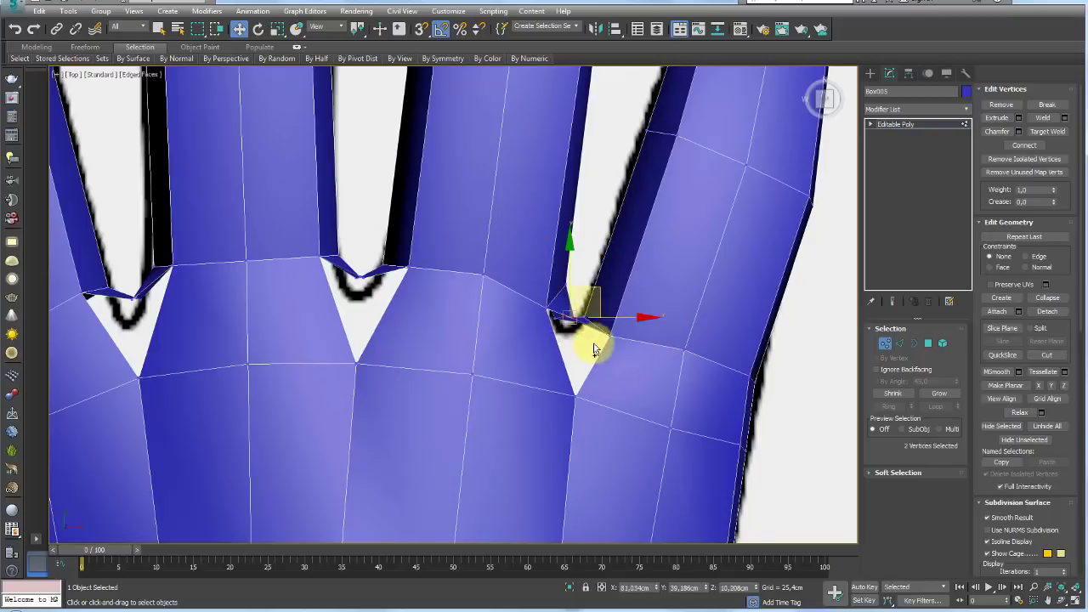
left_click(408, 269)
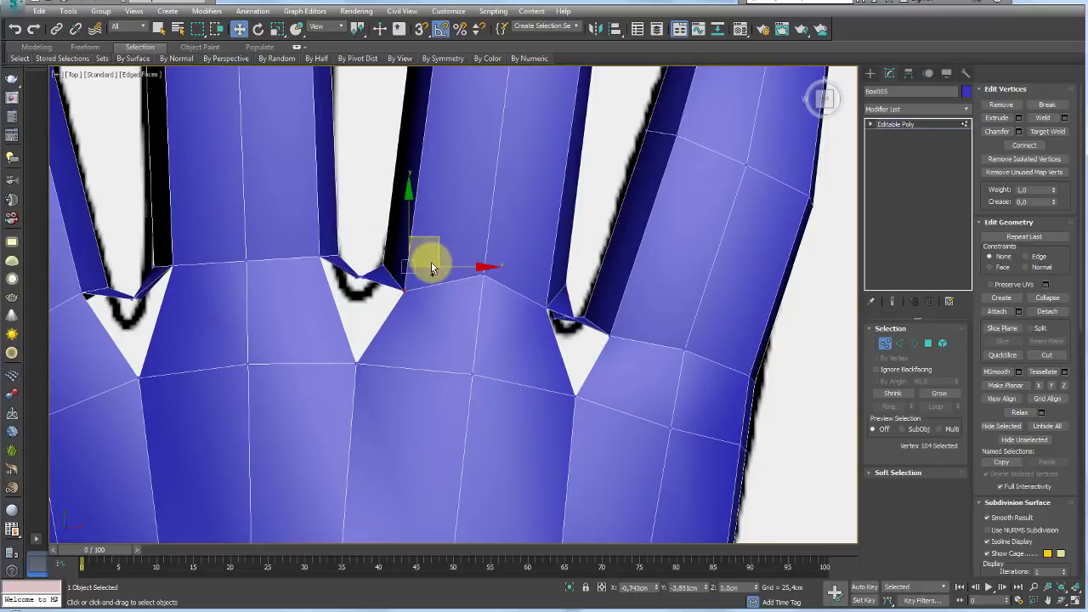
left_click_drag(430, 260, 430, 283)
left_click(321, 255)
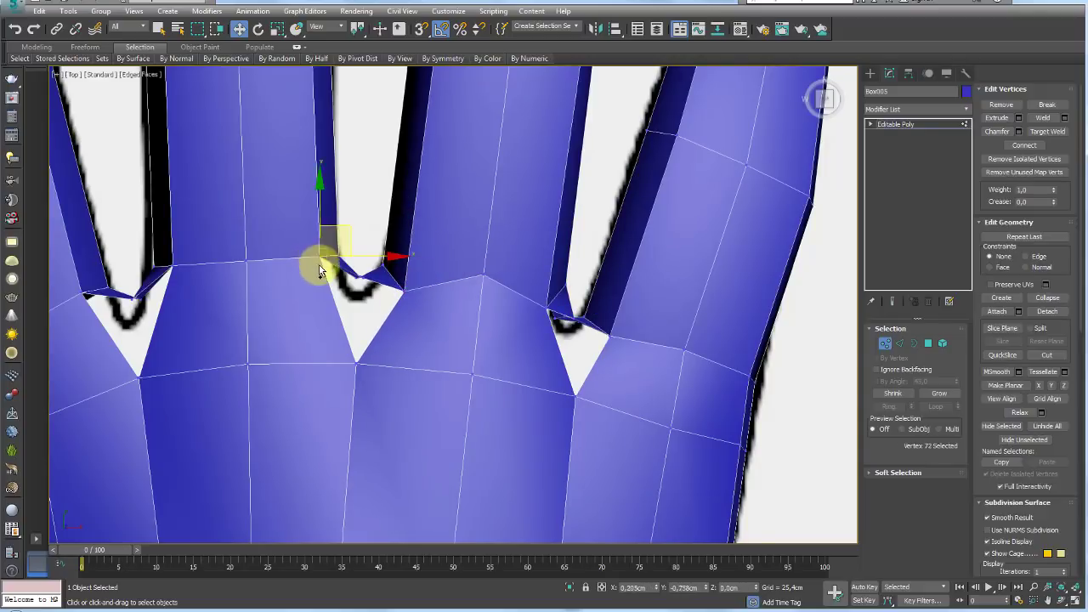
left_click(174, 272)
middle_click_drag(127, 308, 197, 278)
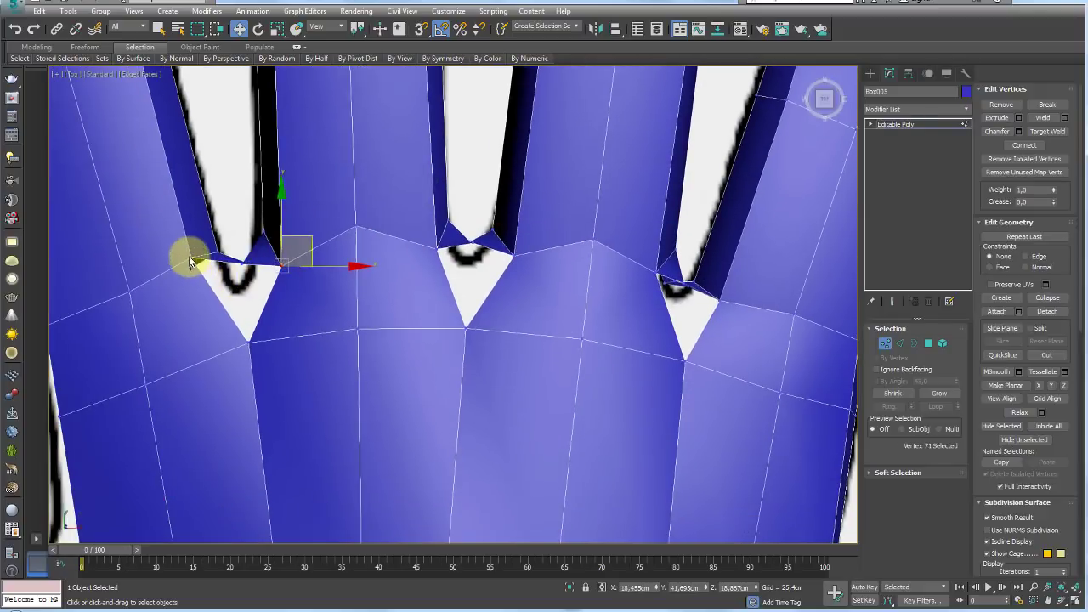
Select the three finger-gap border holes and cap them with polygons.
left_click(914, 343)
middle_click_drag(782, 328, 680, 327)
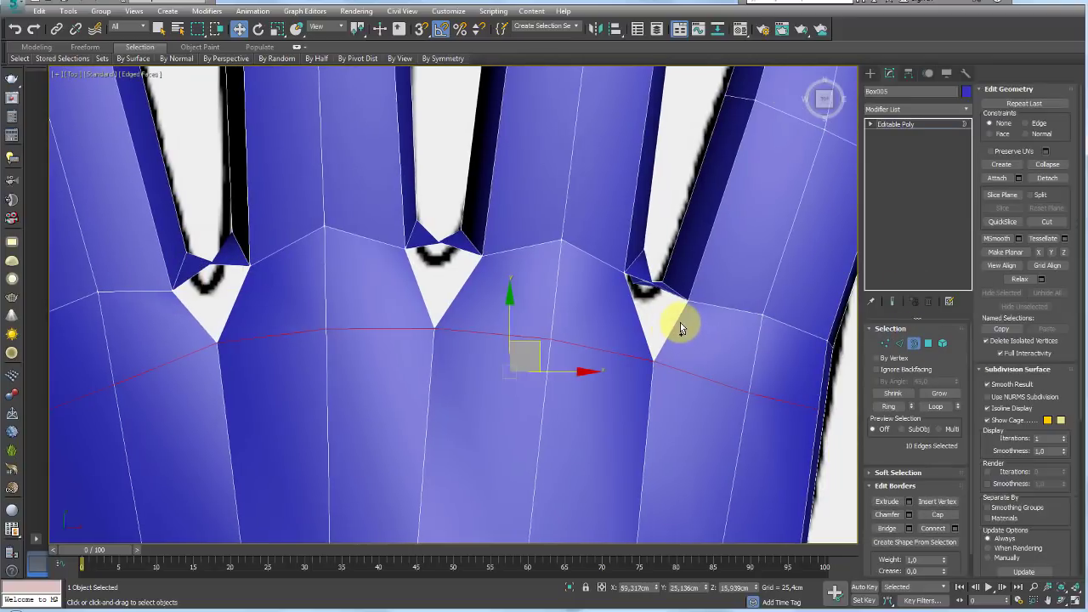
left_click(676, 324)
left_click(446, 304, "ctrl")
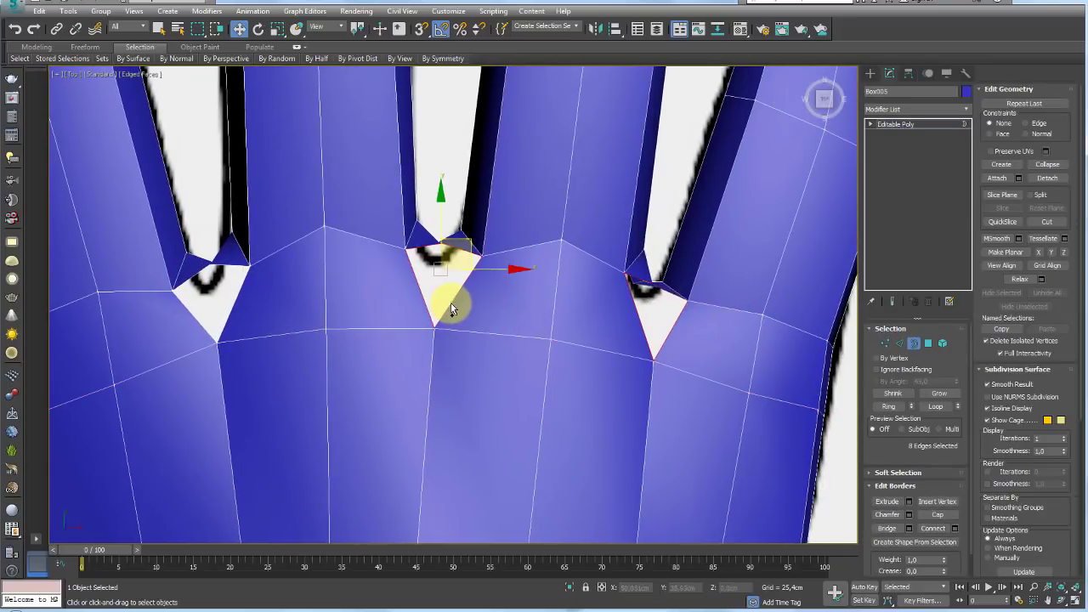
left_click(237, 287, "ctrl")
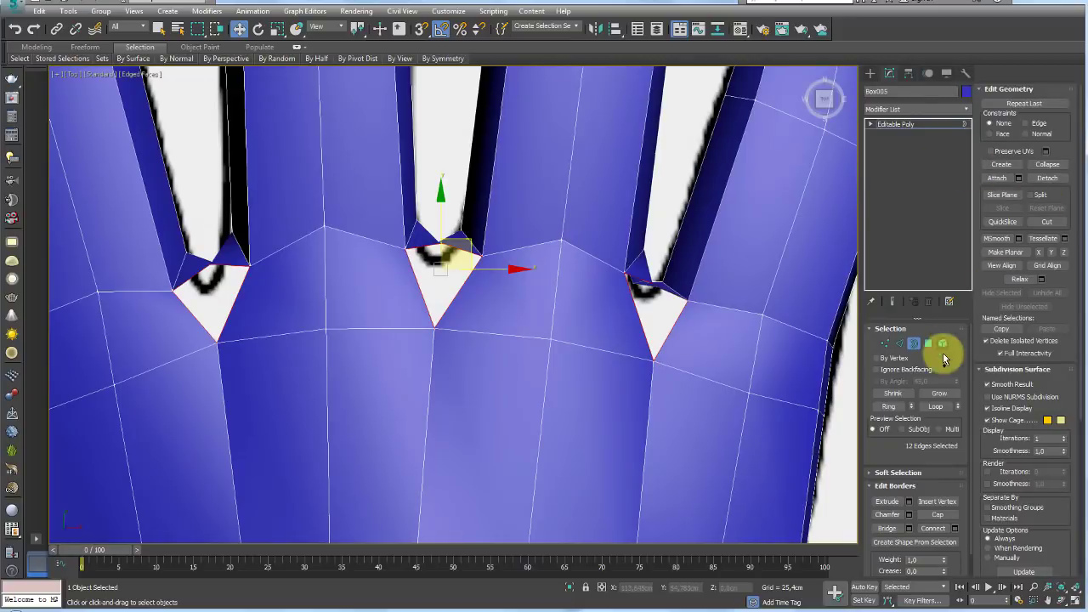
left_click(937, 514)
Inspect the capped finger bases from several angles and return to Vertex level.
scroll(548, 323, "down", 4)
mouse_move(548, 323)
middle_mouse_down("alt")
mouse_move(566, 381)
mouse_move(553, 323)
mouse_move(478, 300)
middle_mouse_up("alt")
scroll(488, 289, "up", 4)
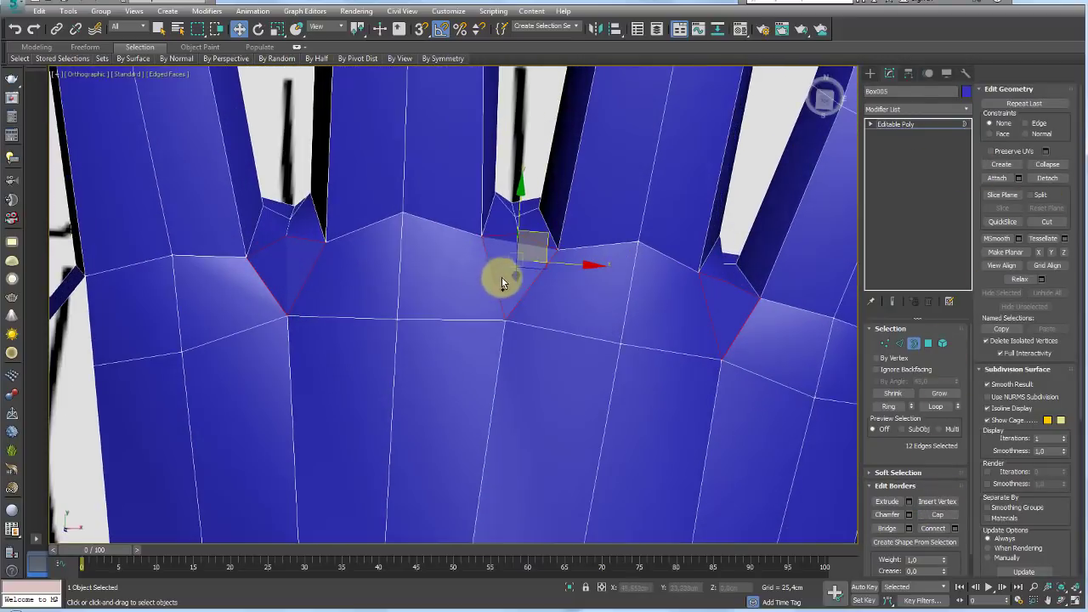
scroll(502, 236, "down", 4)
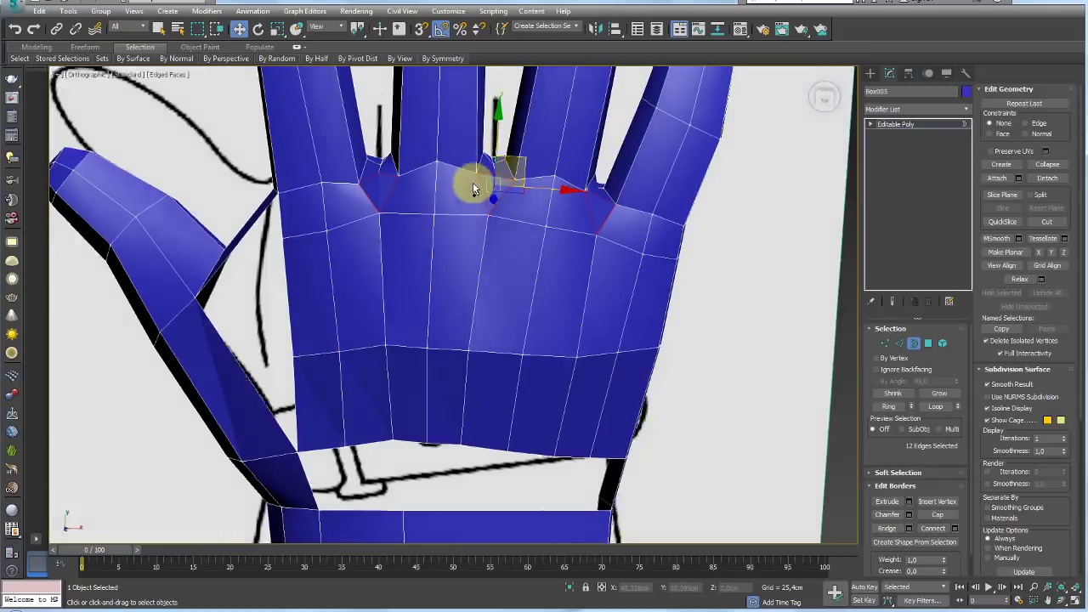
middle_click_drag(487, 185, 427, 199, "alt")
scroll(513, 265, "up", 2)
scroll(553, 270, "up", 2)
scroll(451, 272, "down", 2)
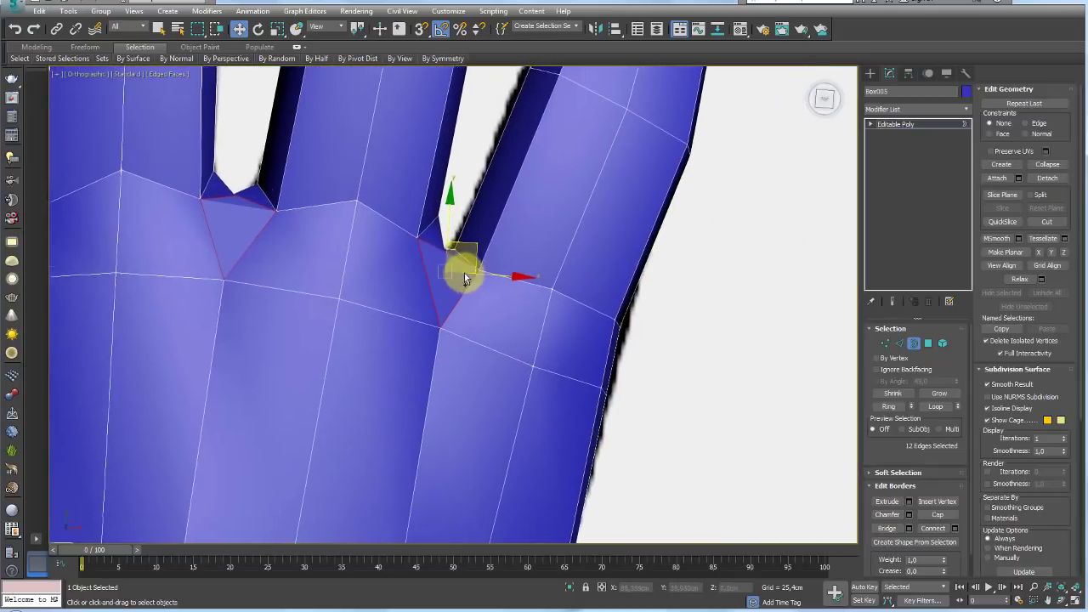
mouse_move(452, 272)
middle_mouse_down("alt")
mouse_move(479, 301)
mouse_move(491, 293)
middle_mouse_up("alt")
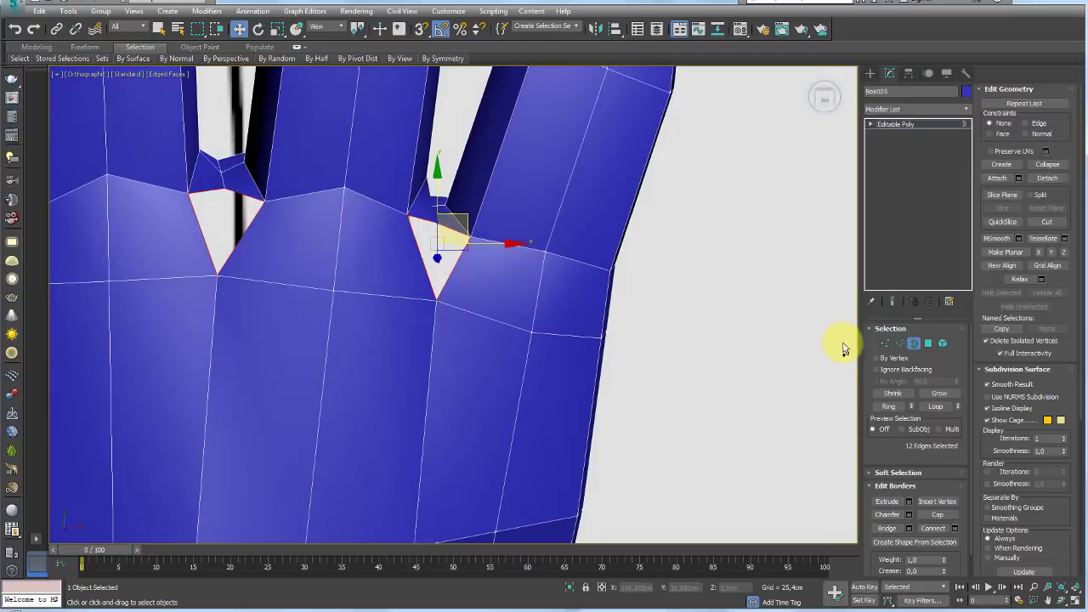
left_click(885, 342)
middle_click_drag(726, 348, 583, 318, "alt")
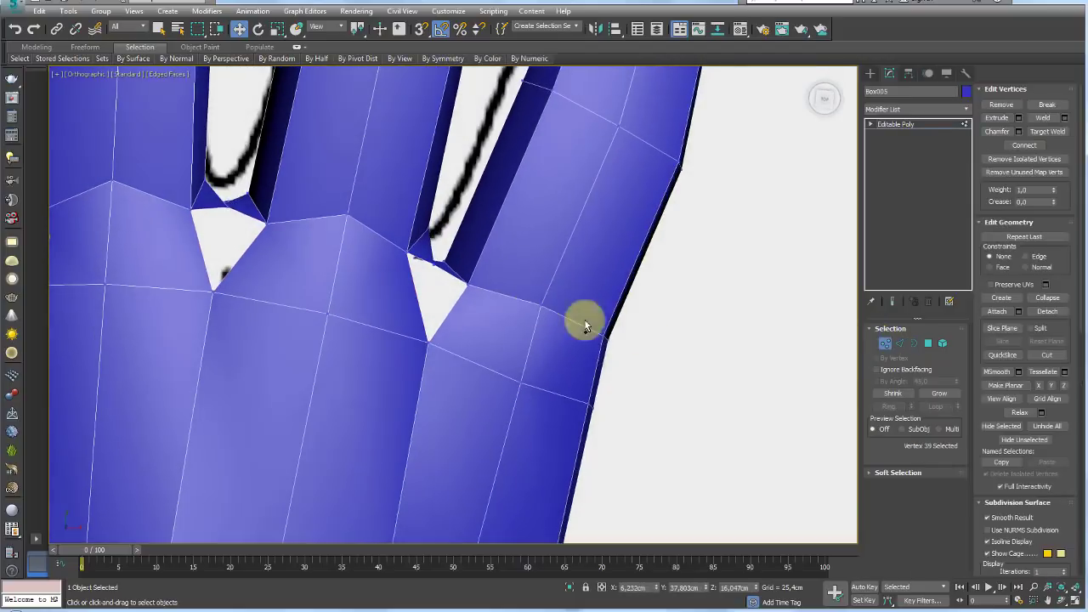
Target-weld the notch-bottom vertex onto the one above and cap the two remaining triangular holes.
left_click(1047, 131)
left_click(429, 340)
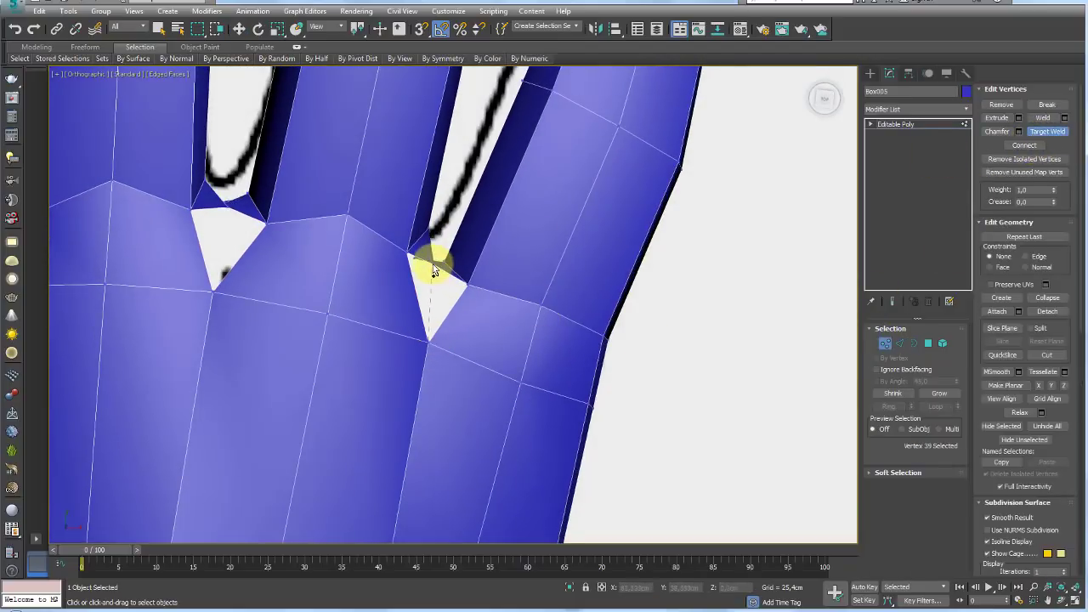
left_click(433, 260)
mouse_move(447, 274)
middle_mouse_down("alt")
mouse_move(460, 313)
mouse_move(439, 202)
middle_mouse_up("alt")
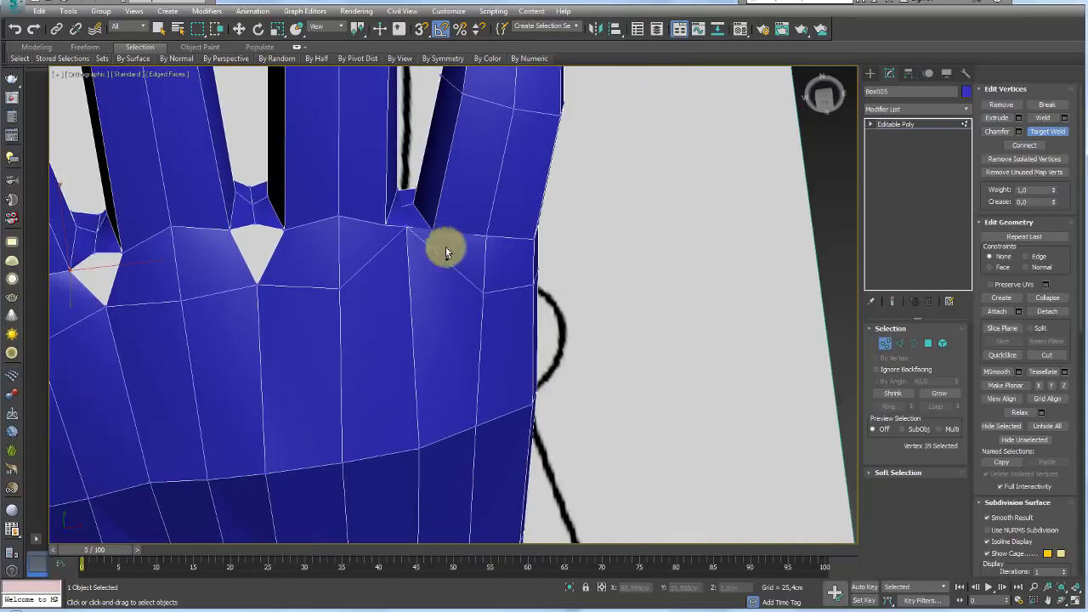
middle_click_drag(496, 255, 332, 259, "alt")
left_click(914, 343)
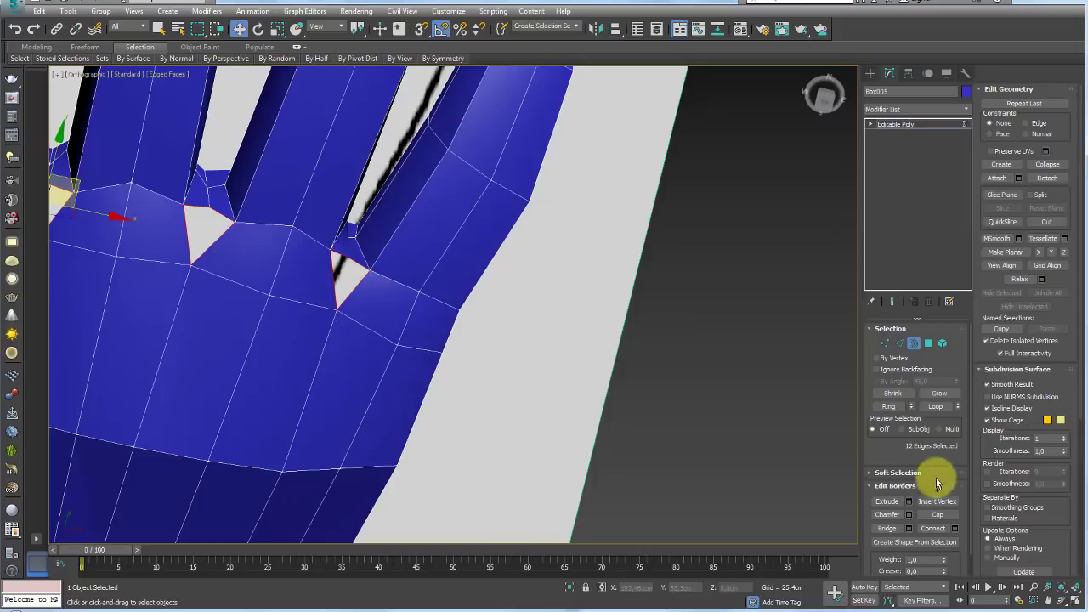
left_click(938, 514)
Select six vertices around the finger bases.
left_click(884, 343)
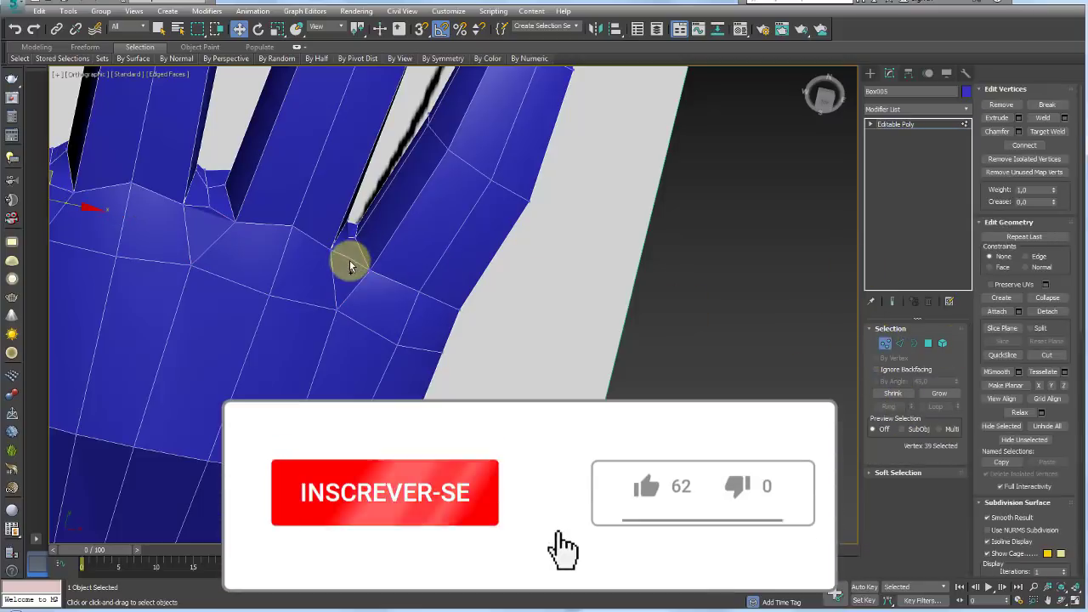
left_click(348, 257)
left_click(336, 311, "ctrl")
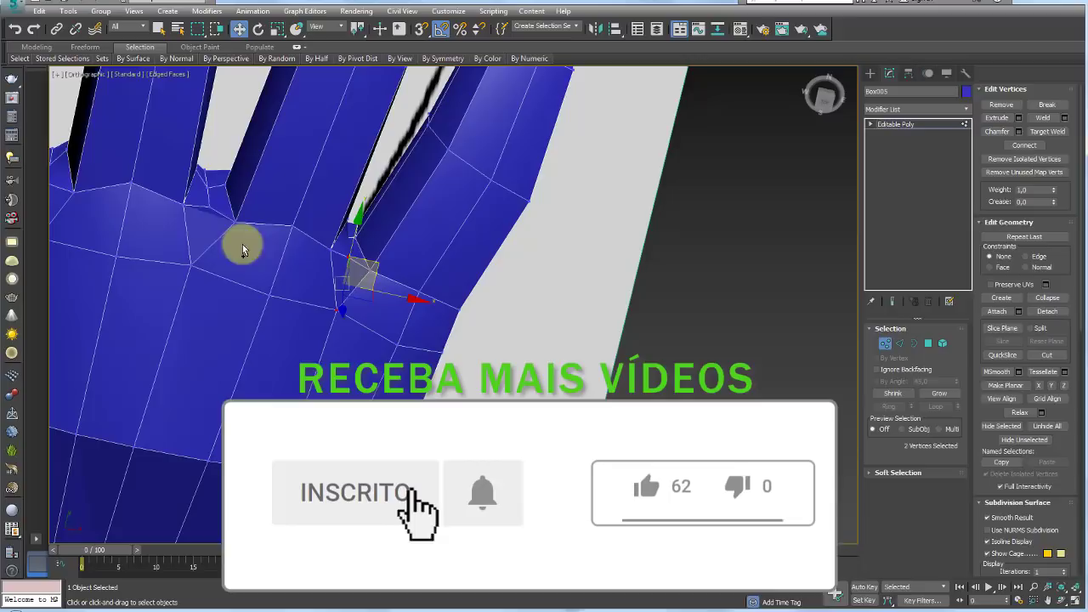
left_click(208, 206, "ctrl")
left_click(192, 265, "ctrl")
middle_click_drag(156, 267, 233, 233, "alt")
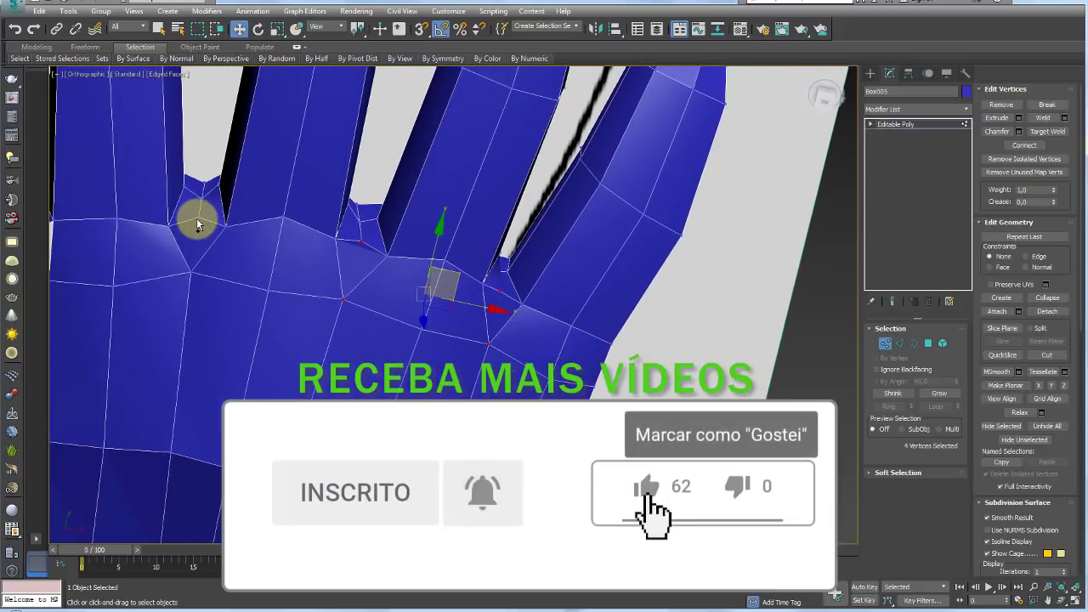
left_click(190, 270, "ctrl")
left_click(336, 299, "ctrl")
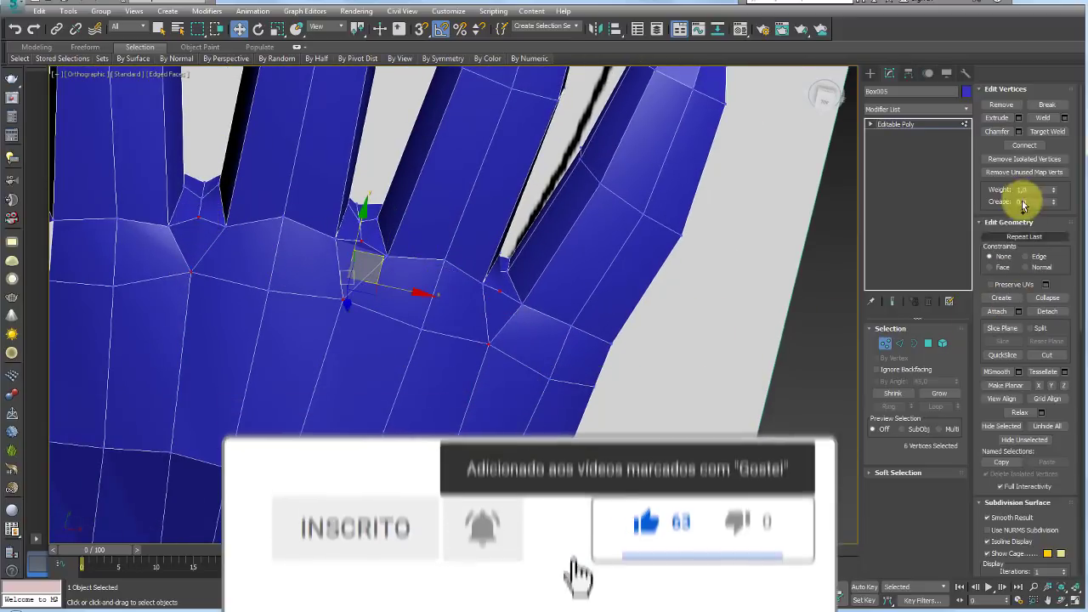
mouse_move(496, 320)
middle_mouse_down("alt")
mouse_move(426, 275)
mouse_move(437, 274)
mouse_move(403, 290)
mouse_move(408, 275)
mouse_move(451, 263)
mouse_move(521, 304)
middle_mouse_up("alt")
left_click(521, 303, "ctrl")
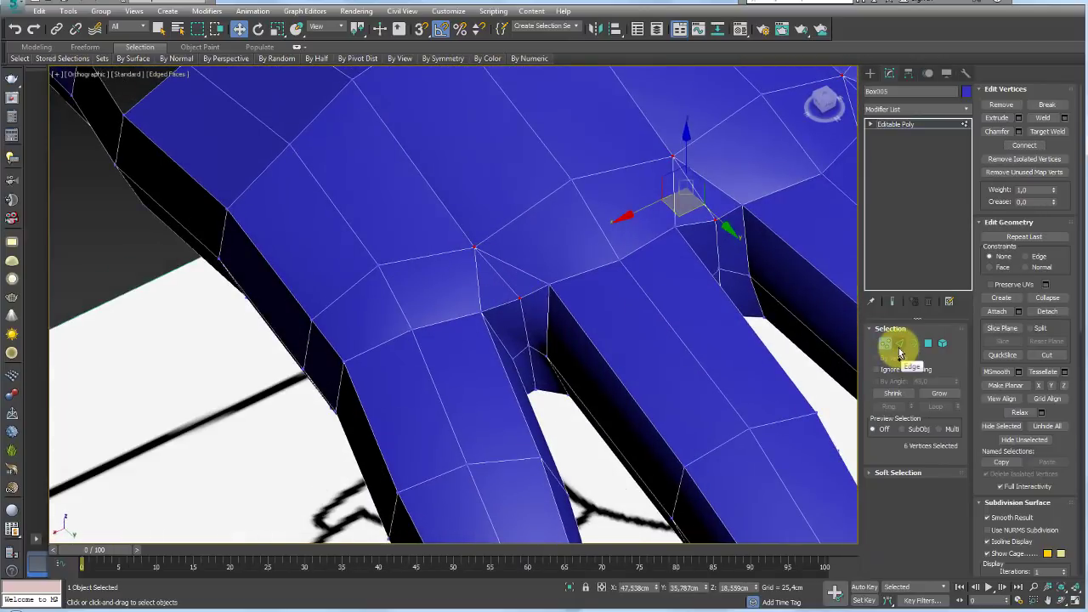
left_click(899, 344, "ctrl")
left_click(516, 270)
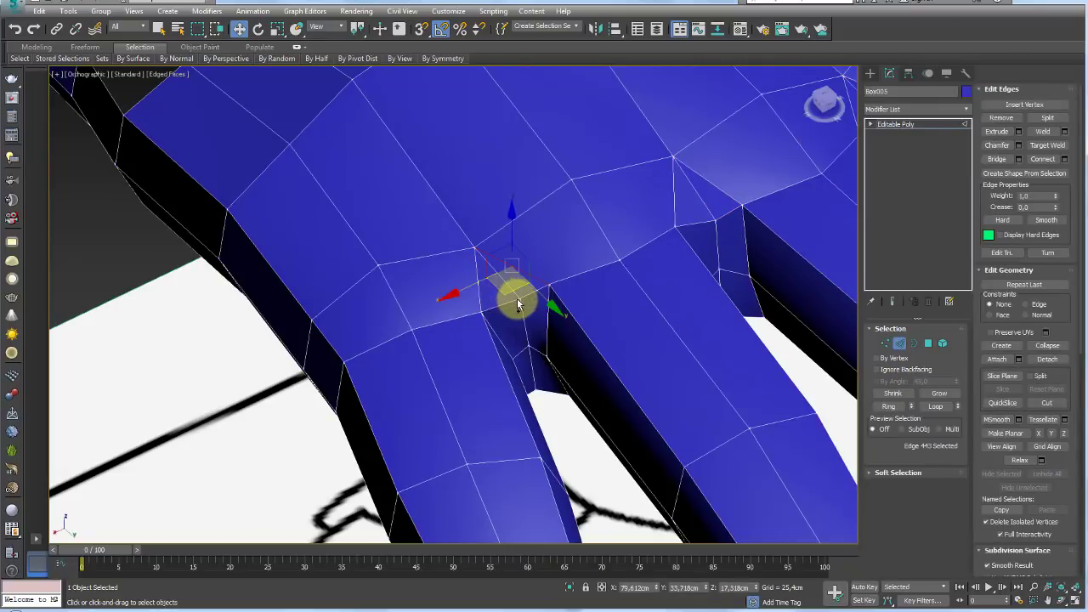
left_click_drag(473, 244, 476, 248)
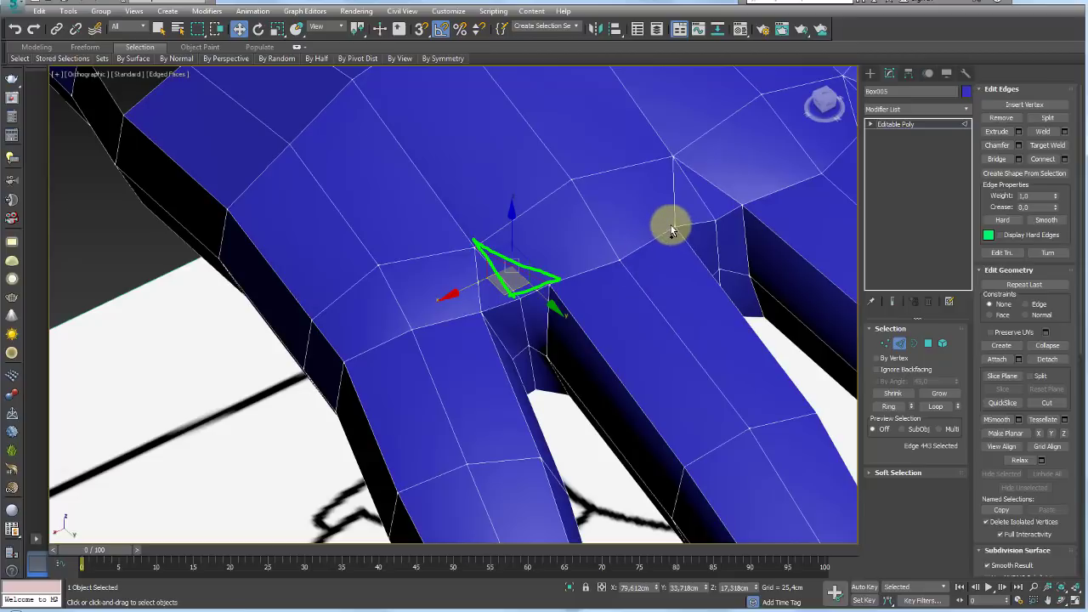
left_click_drag(671, 229, 516, 257)
middle_click_drag(630, 262, 595, 272, "alt")
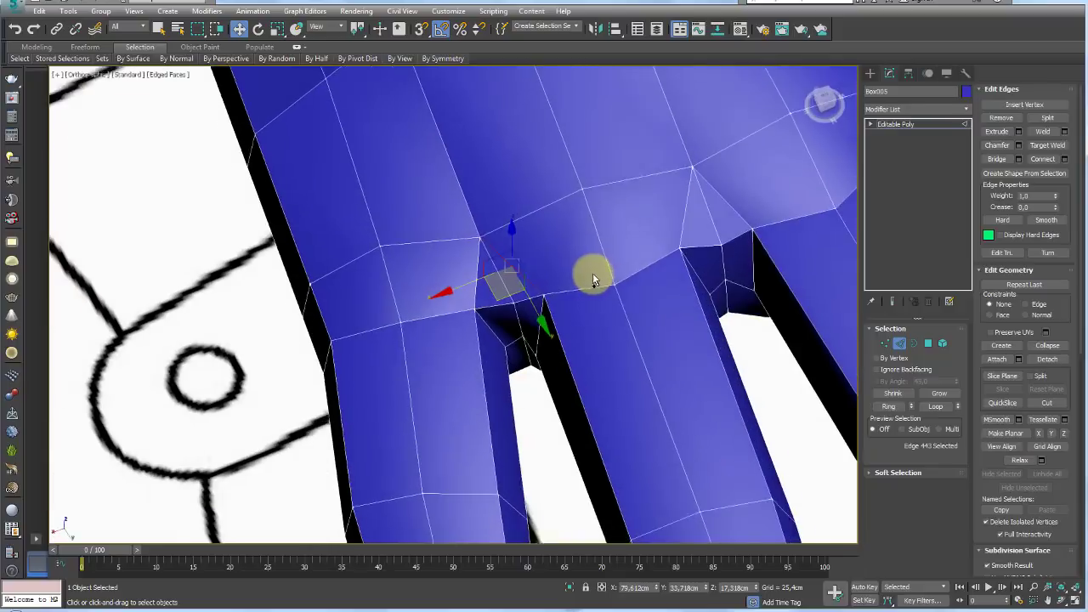
Cut a new edge across the palm face ending at the finger-base vertex.
left_click(886, 344)
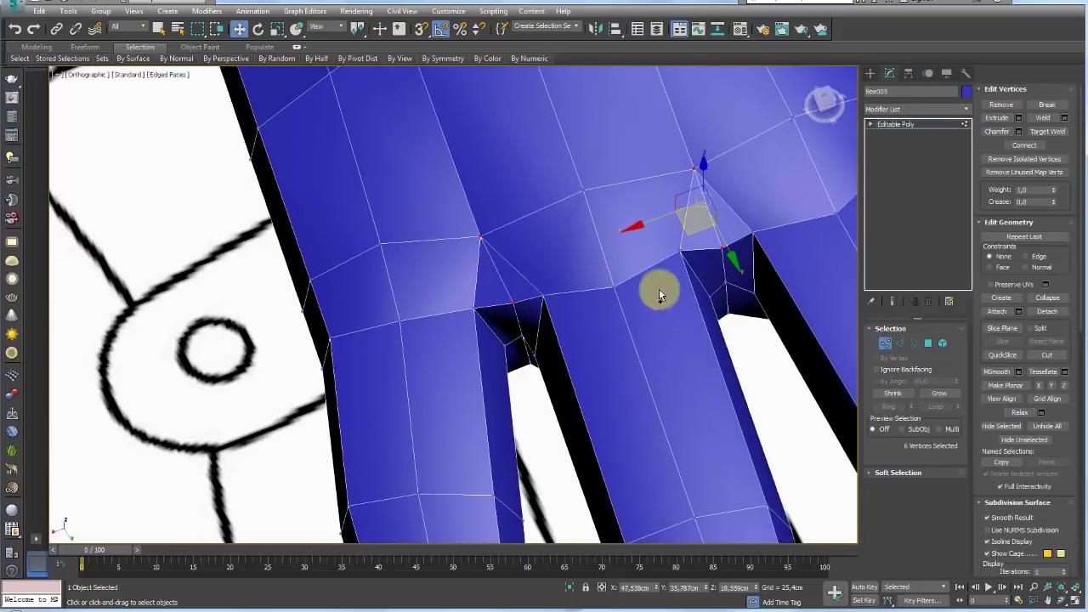
key("alt+c")
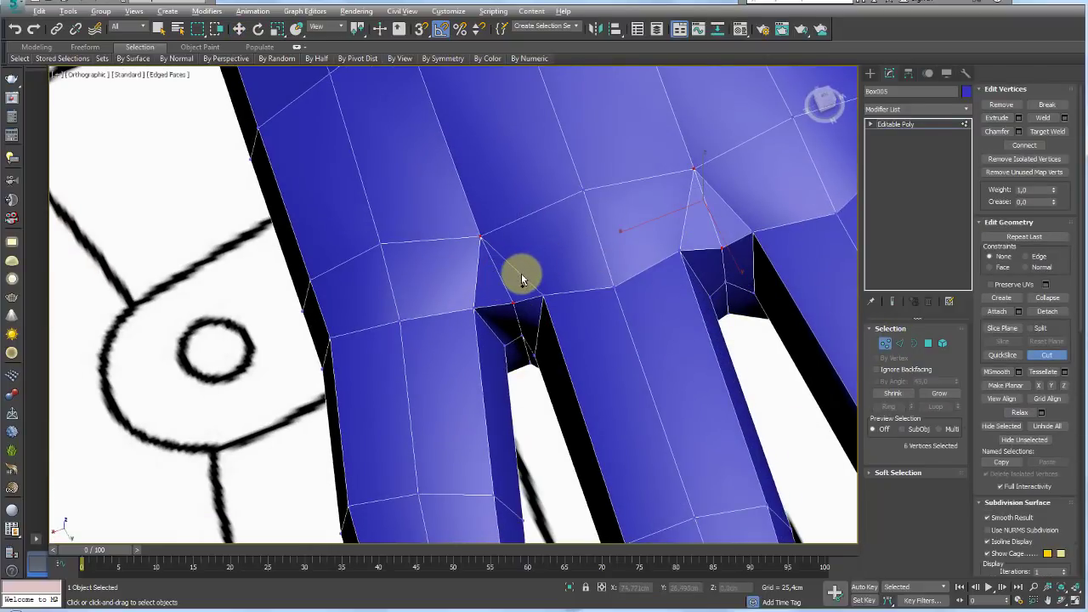
left_click(520, 273)
left_click(595, 241)
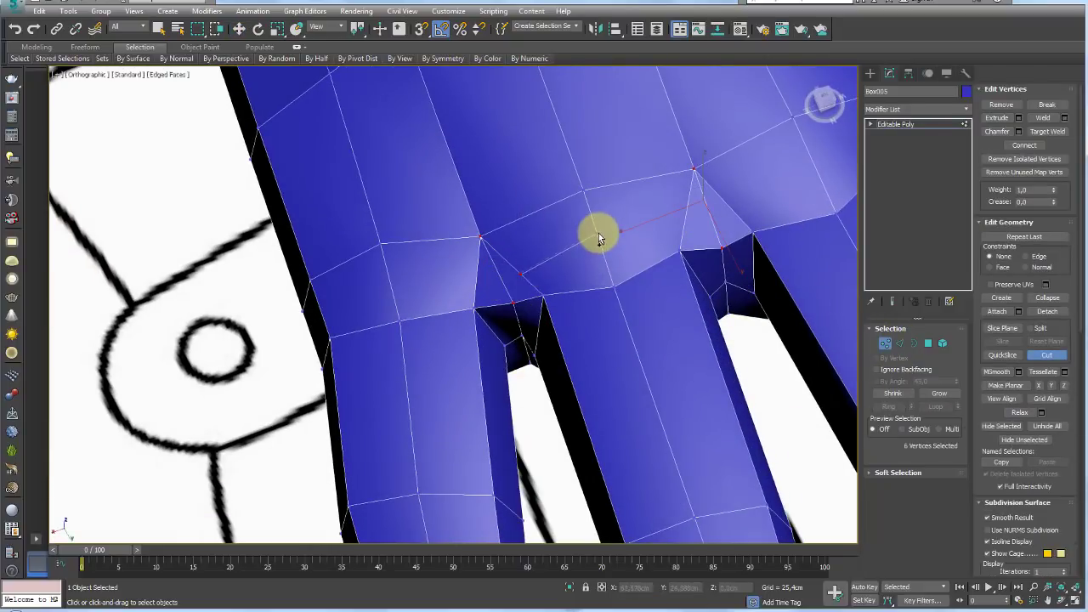
right_click(687, 225)
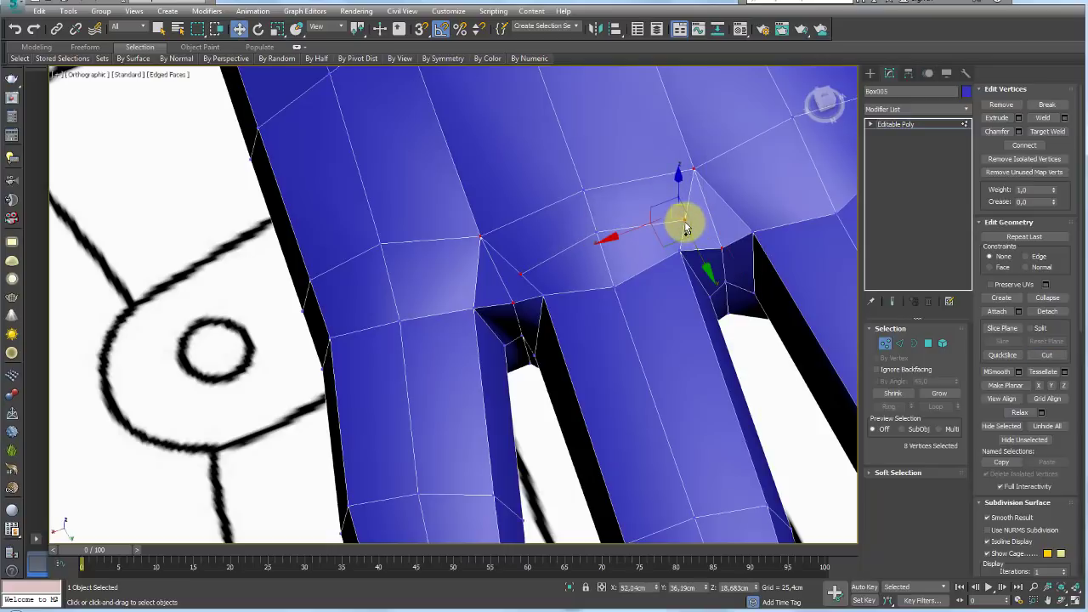
Select the finger-base vertex and the newly cut vertex.
left_click(685, 222)
left_click(521, 275, "ctrl")
mouse_move(522, 278)
middle_mouse_down("alt")
mouse_move(601, 274)
mouse_move(566, 228)
mouse_move(626, 284)
mouse_move(437, 318)
middle_mouse_up("alt")
mouse_move(612, 257)
middle_mouse_down("alt")
mouse_move(583, 310)
mouse_move(377, 330)
middle_mouse_up("alt")
Select two finger-base vertices and bring the knuckles into a close front view.
left_click(383, 324)
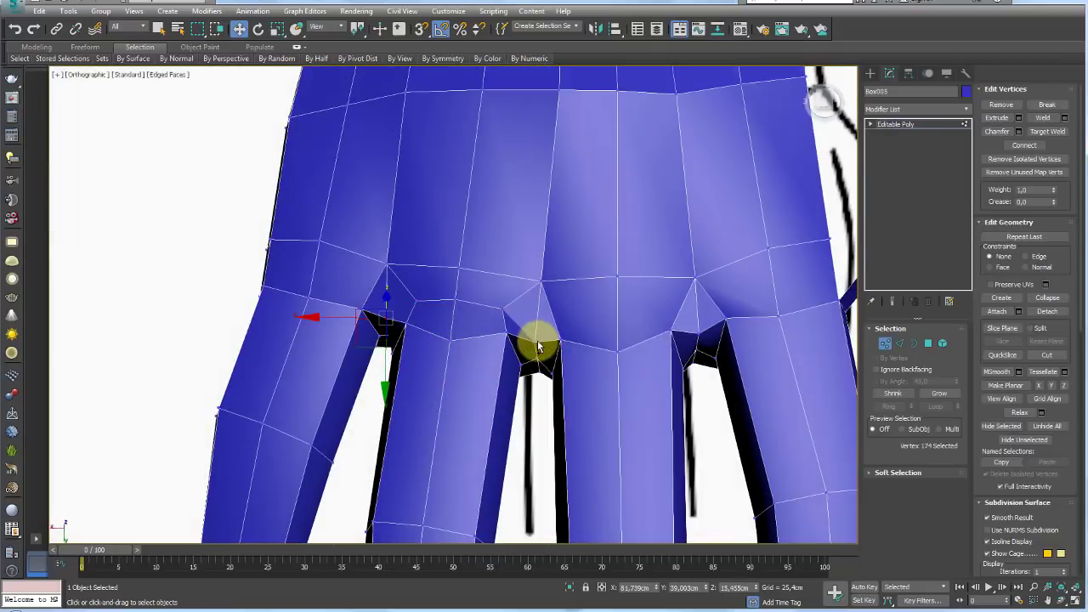
left_click(538, 347, "ctrl")
mouse_move(539, 321)
middle_mouse_down("alt")
mouse_move(490, 354)
mouse_move(553, 275)
mouse_move(530, 292)
mouse_move(544, 326)
mouse_move(420, 318)
middle_mouse_up("alt")
middle_click_drag(556, 303, 867, 364, "alt")
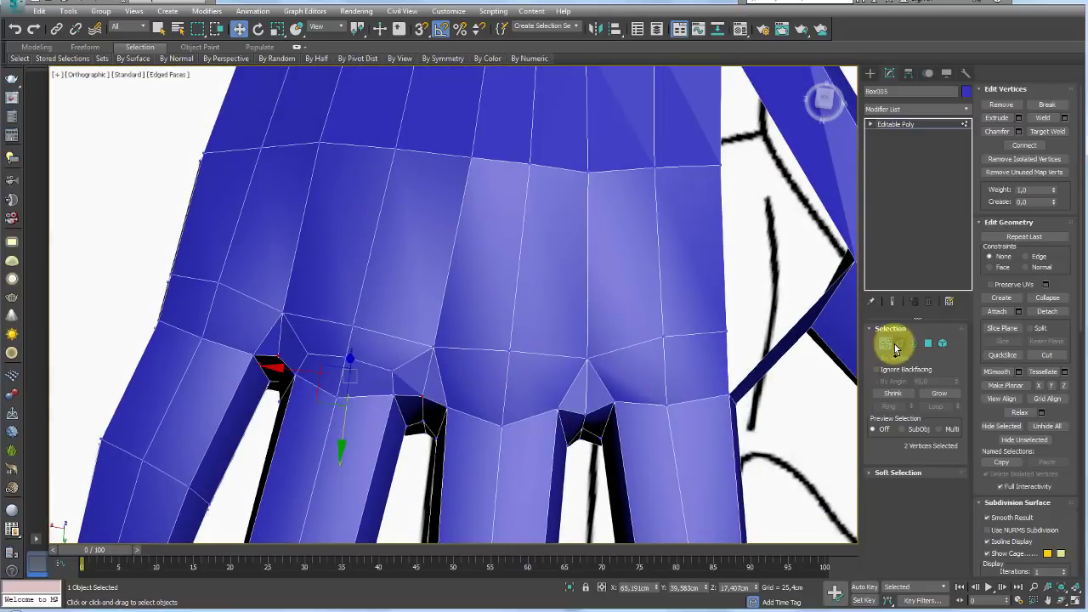
Connect the two palm knuckle edges with a new edge, then try rotate and scale.
left_click(896, 344)
left_click(574, 388)
left_click(474, 388, "ctrl")
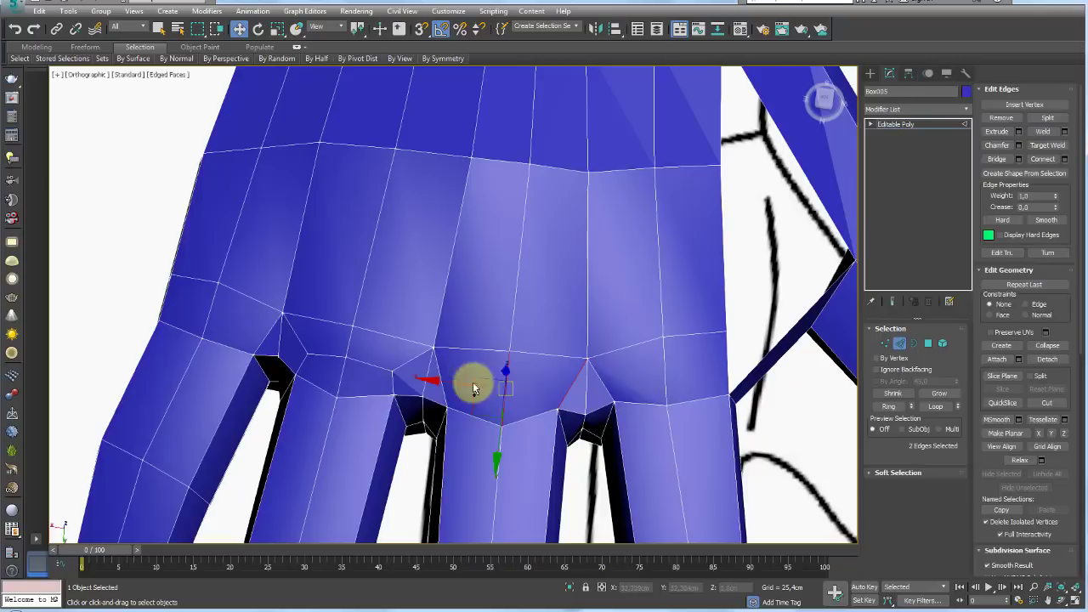
left_click(1043, 159)
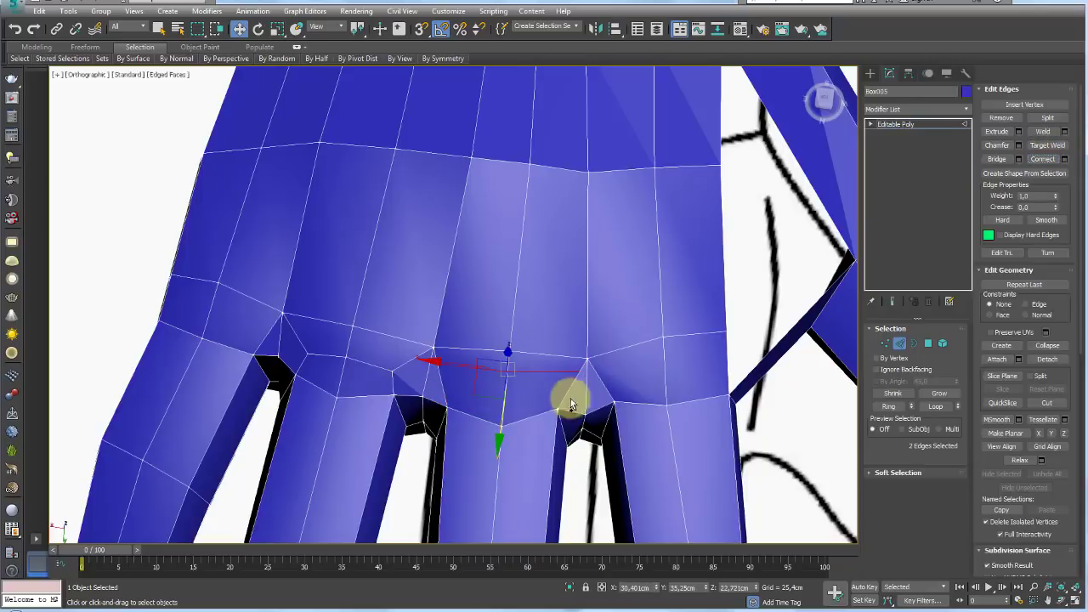
scroll(542, 407, "up", 2)
key("e")
key("r")
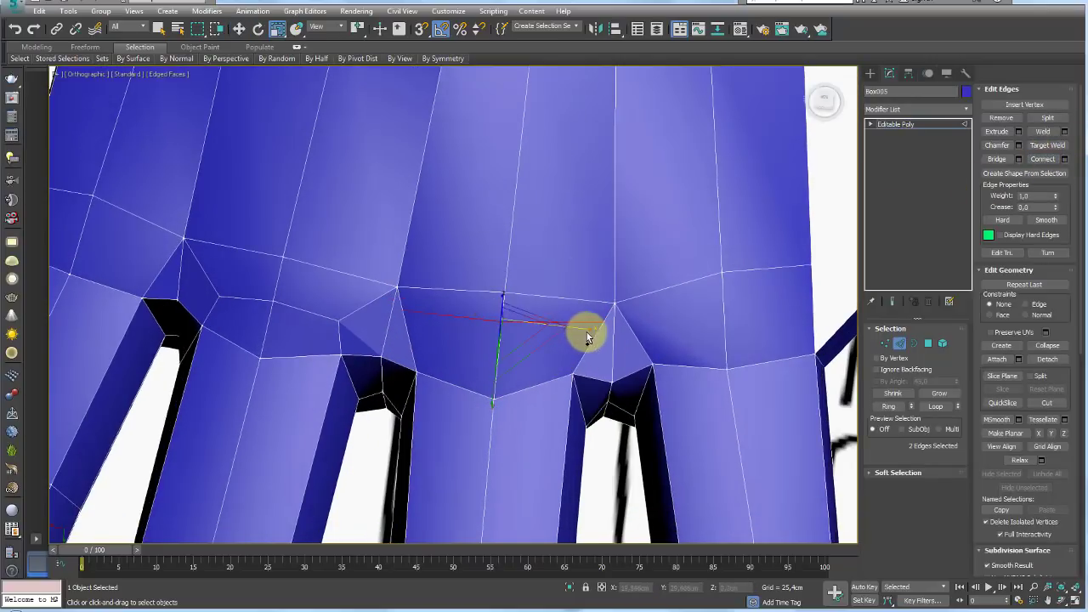
mouse_move(574, 336)
middle_mouse_down("alt")
mouse_move(530, 333)
mouse_move(481, 300)
middle_mouse_up("alt")
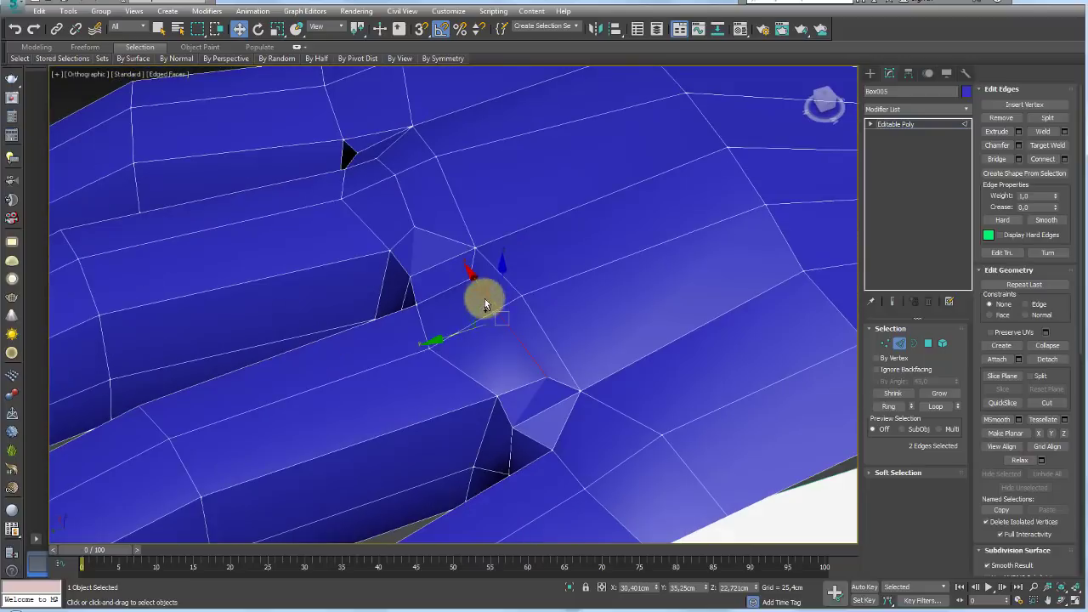